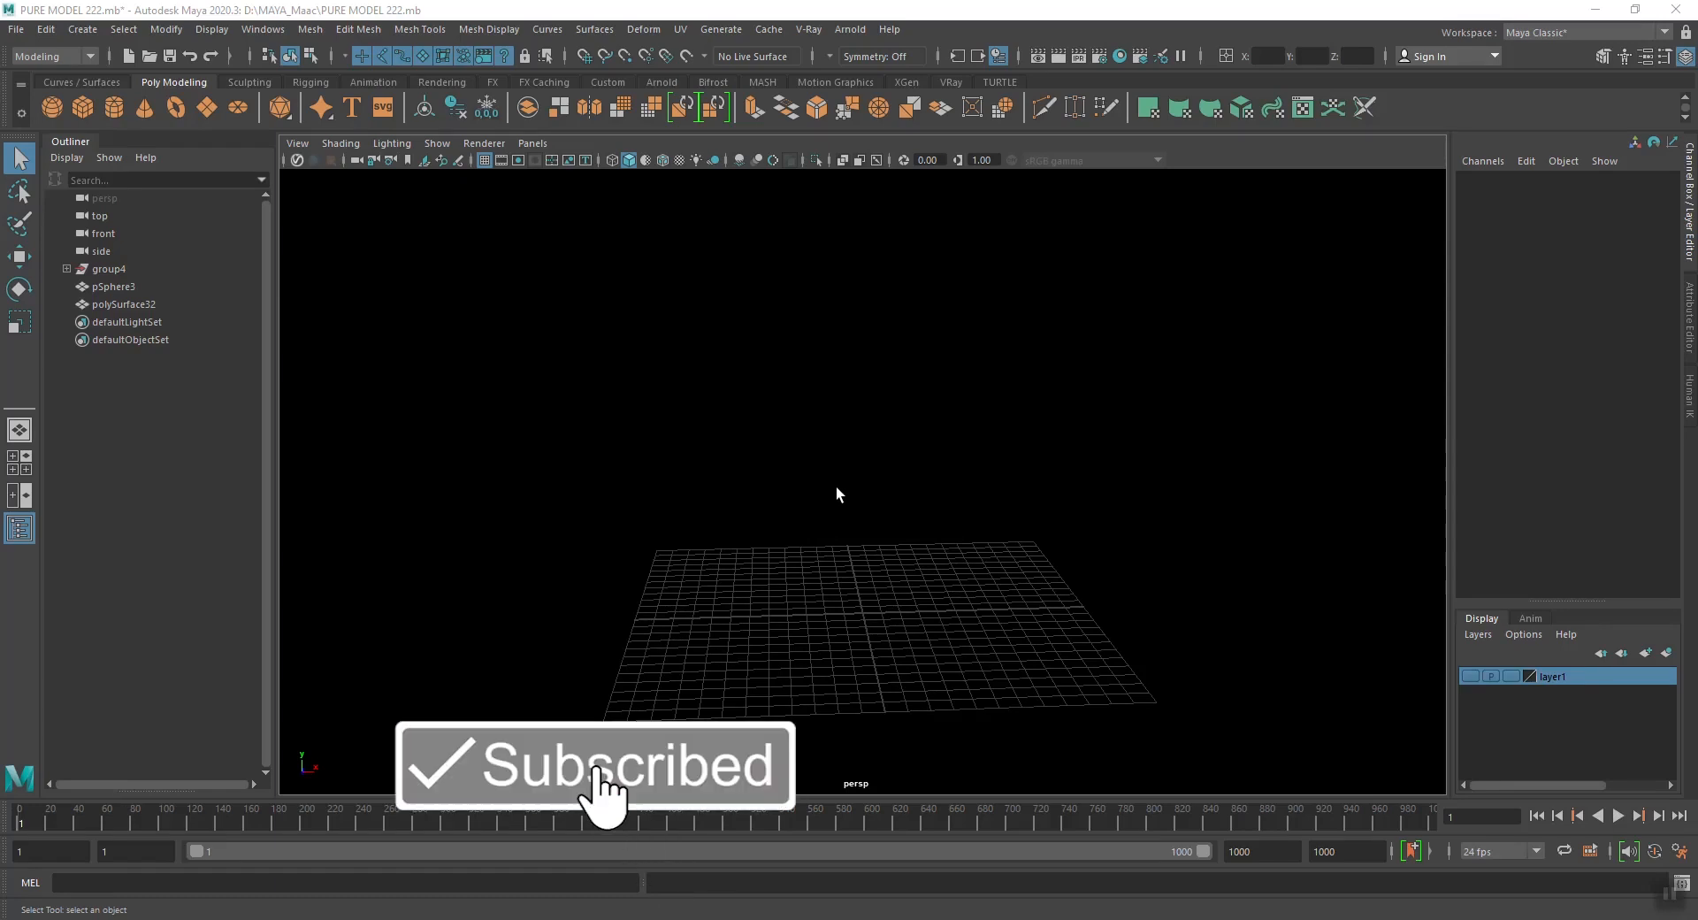
Switch to the FX menu set and create a polygon plane with 10 width and 10 height divisions
{"action": "left_click", "coordinate": [92, 56]}
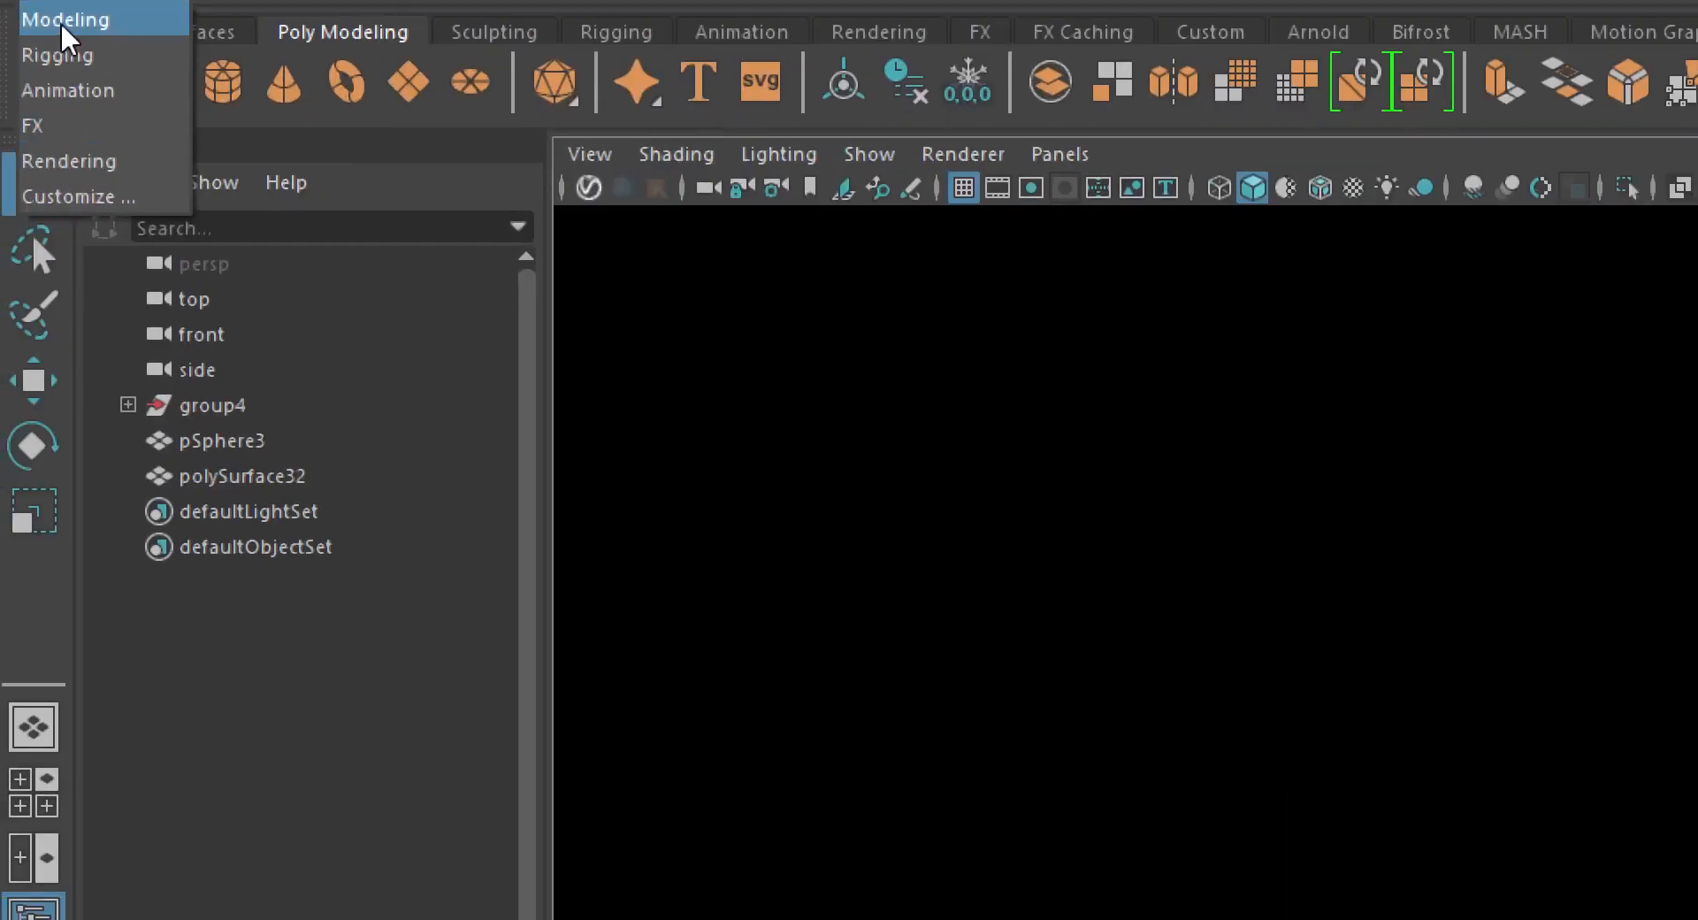
{"action": "left_click", "coordinate": [34, 126]}
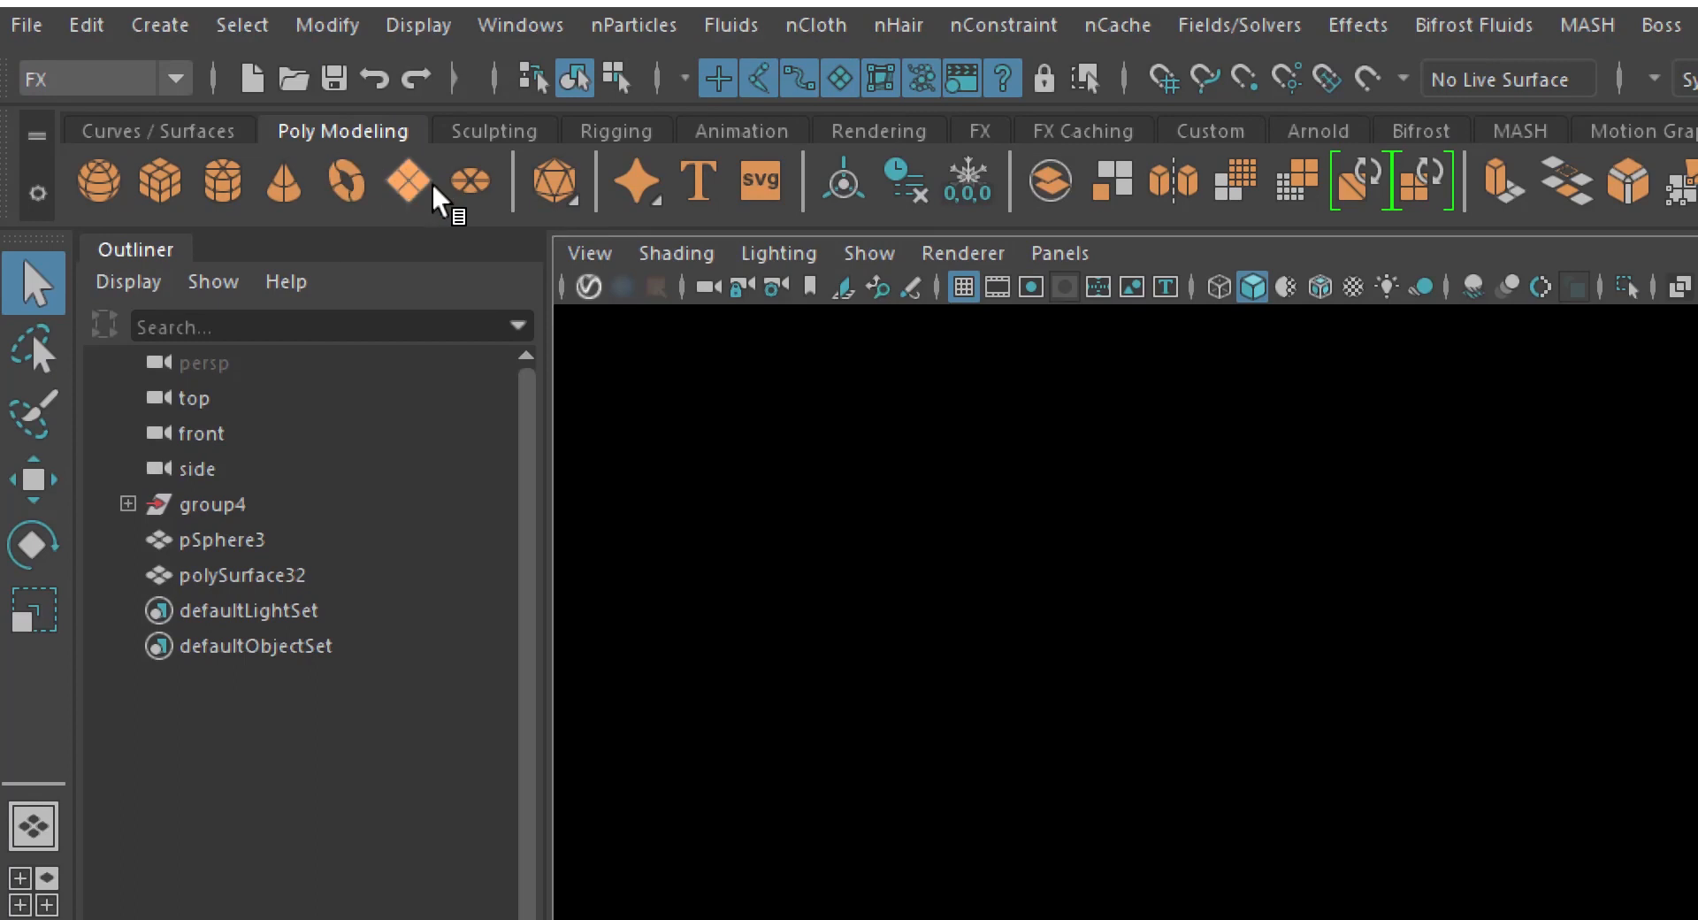
{"action": "double_click", "coordinate": [407, 182]}
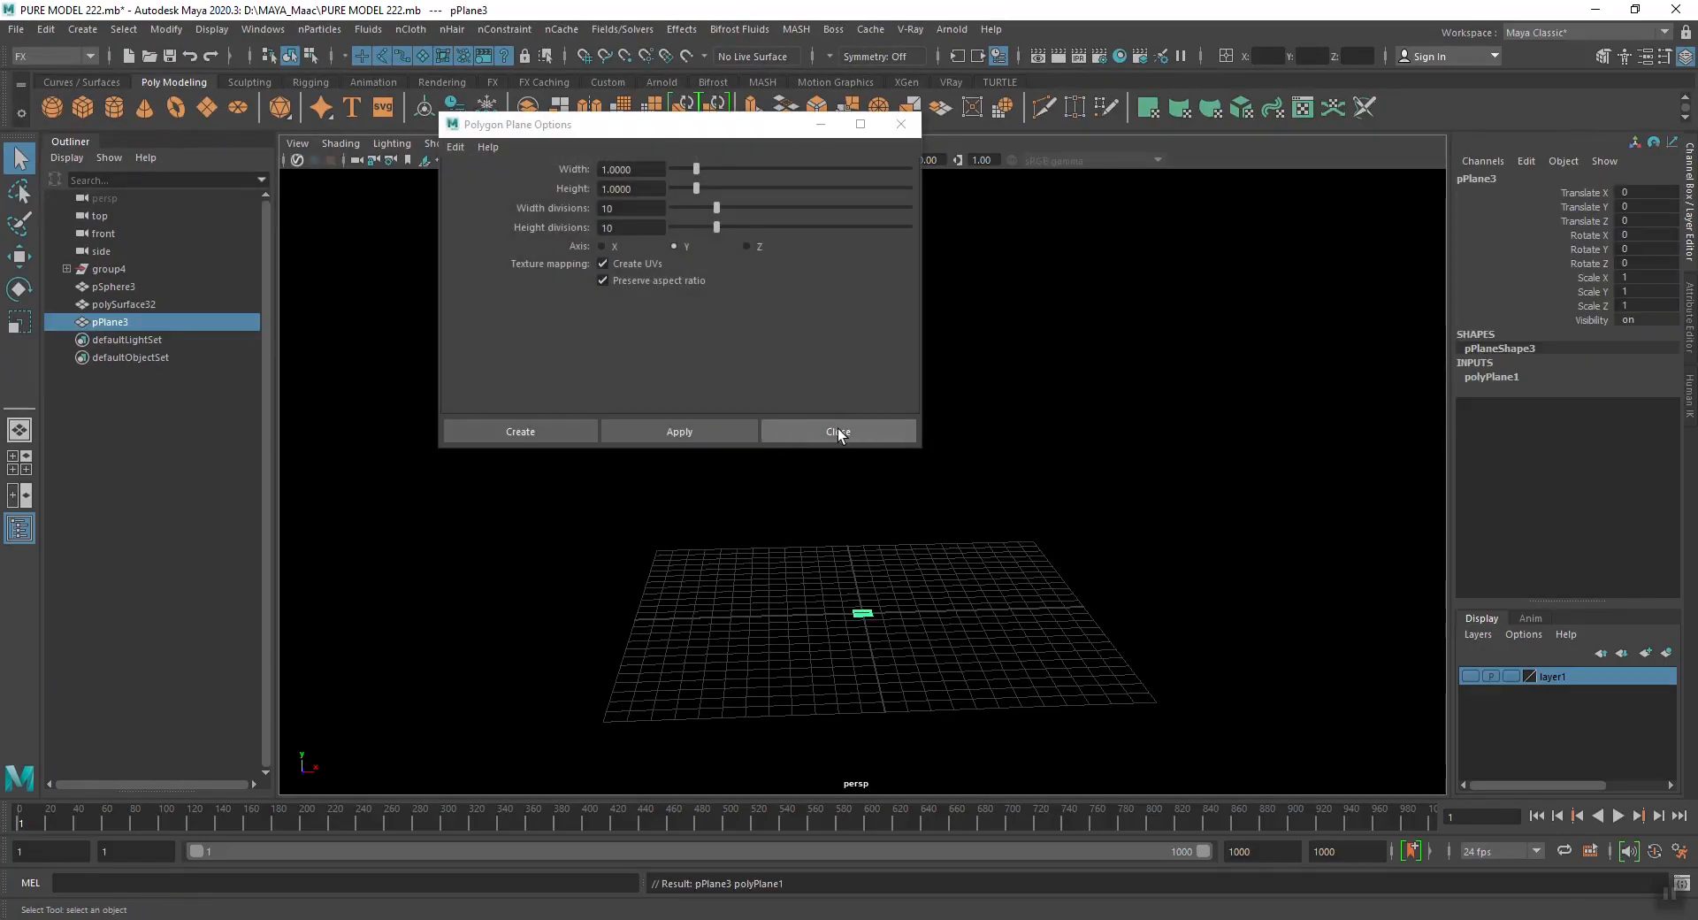
{"action": "left_click", "coordinate": [836, 431]}
Scale the new plane uniformly to about 12.27 on all axes
{"action": "scroll", "coordinate": [884, 618], "scroll_direction": "up", "scroll_amount": 2}
{"action": "key", "text": "r"}
{"action": "left_click_drag", "start_coordinate": [904, 632], "coordinate": [1069, 518], "text": "alt"}
{"action": "left_click", "coordinate": [879, 576]}
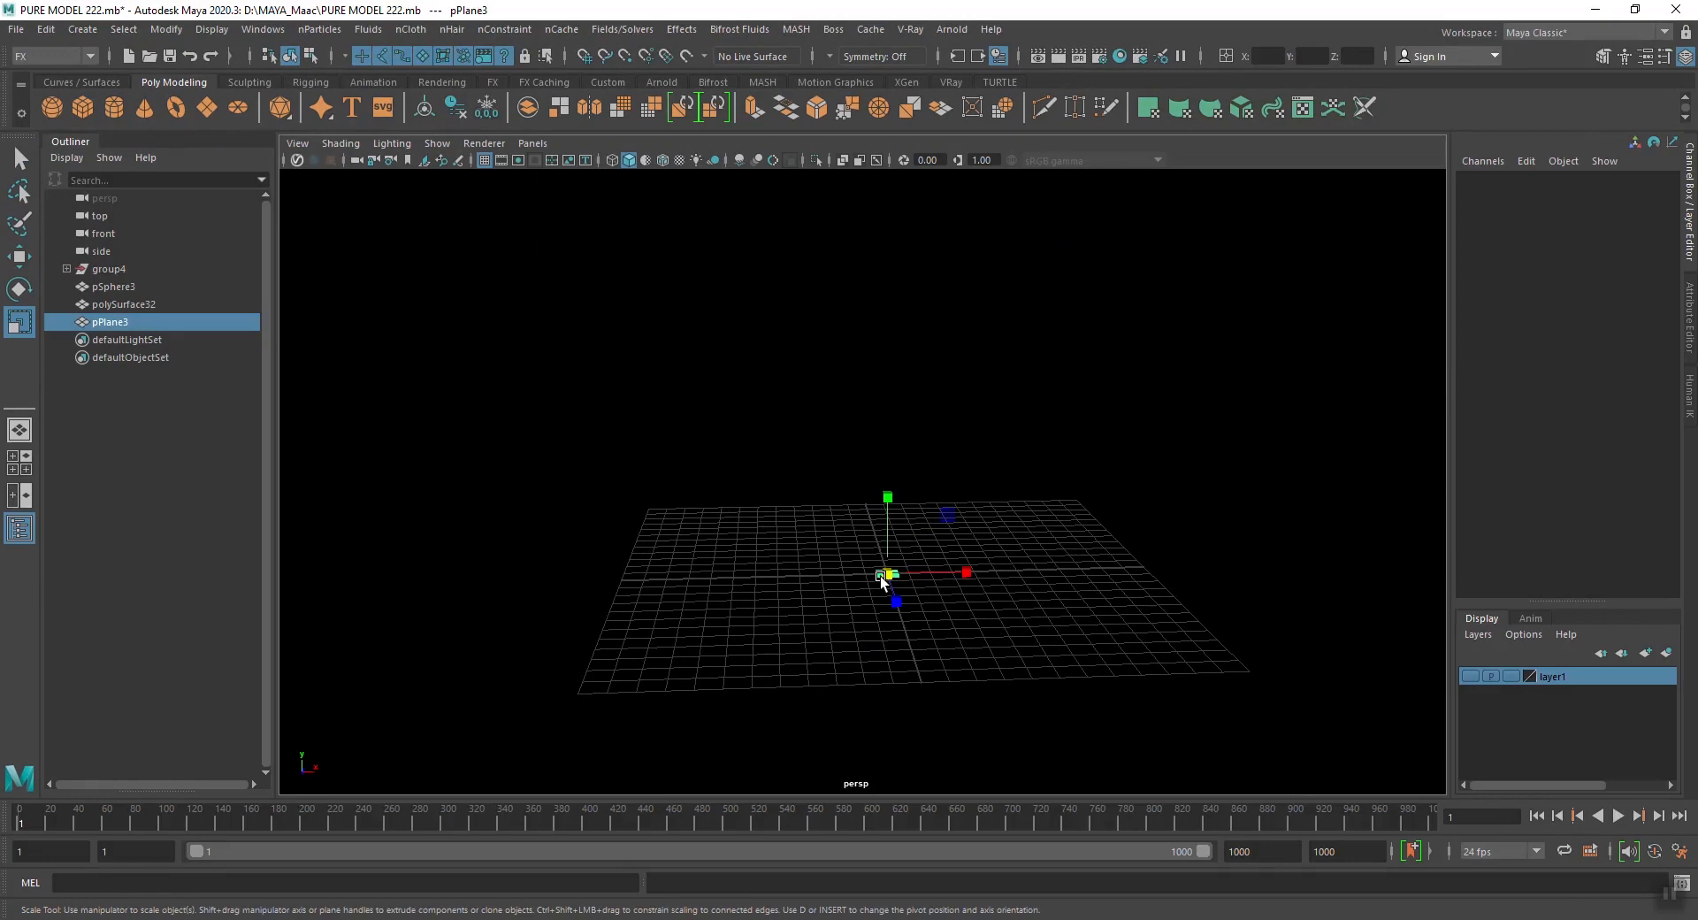
{"action": "left_click_drag", "start_coordinate": [888, 571], "coordinate": [1035, 491]}
Move the plane to about 5.63 on X and 0.68 on Y, just above the grid, and deselect it
{"action": "scroll", "coordinate": [1002, 554], "scroll_direction": "down", "scroll_amount": 2}
{"action": "key", "text": "w"}
{"action": "left_click", "coordinate": [1012, 482]}
{"action": "scroll", "coordinate": [977, 575], "scroll_direction": "up", "scroll_amount": 2}
{"action": "left_click", "coordinate": [968, 589]}
{"action": "left_click", "coordinate": [956, 435]}
{"action": "scroll", "coordinate": [1018, 508], "scroll_direction": "up", "scroll_amount": 2}
{"action": "scroll", "coordinate": [959, 486], "scroll_direction": "down", "scroll_amount": 2}
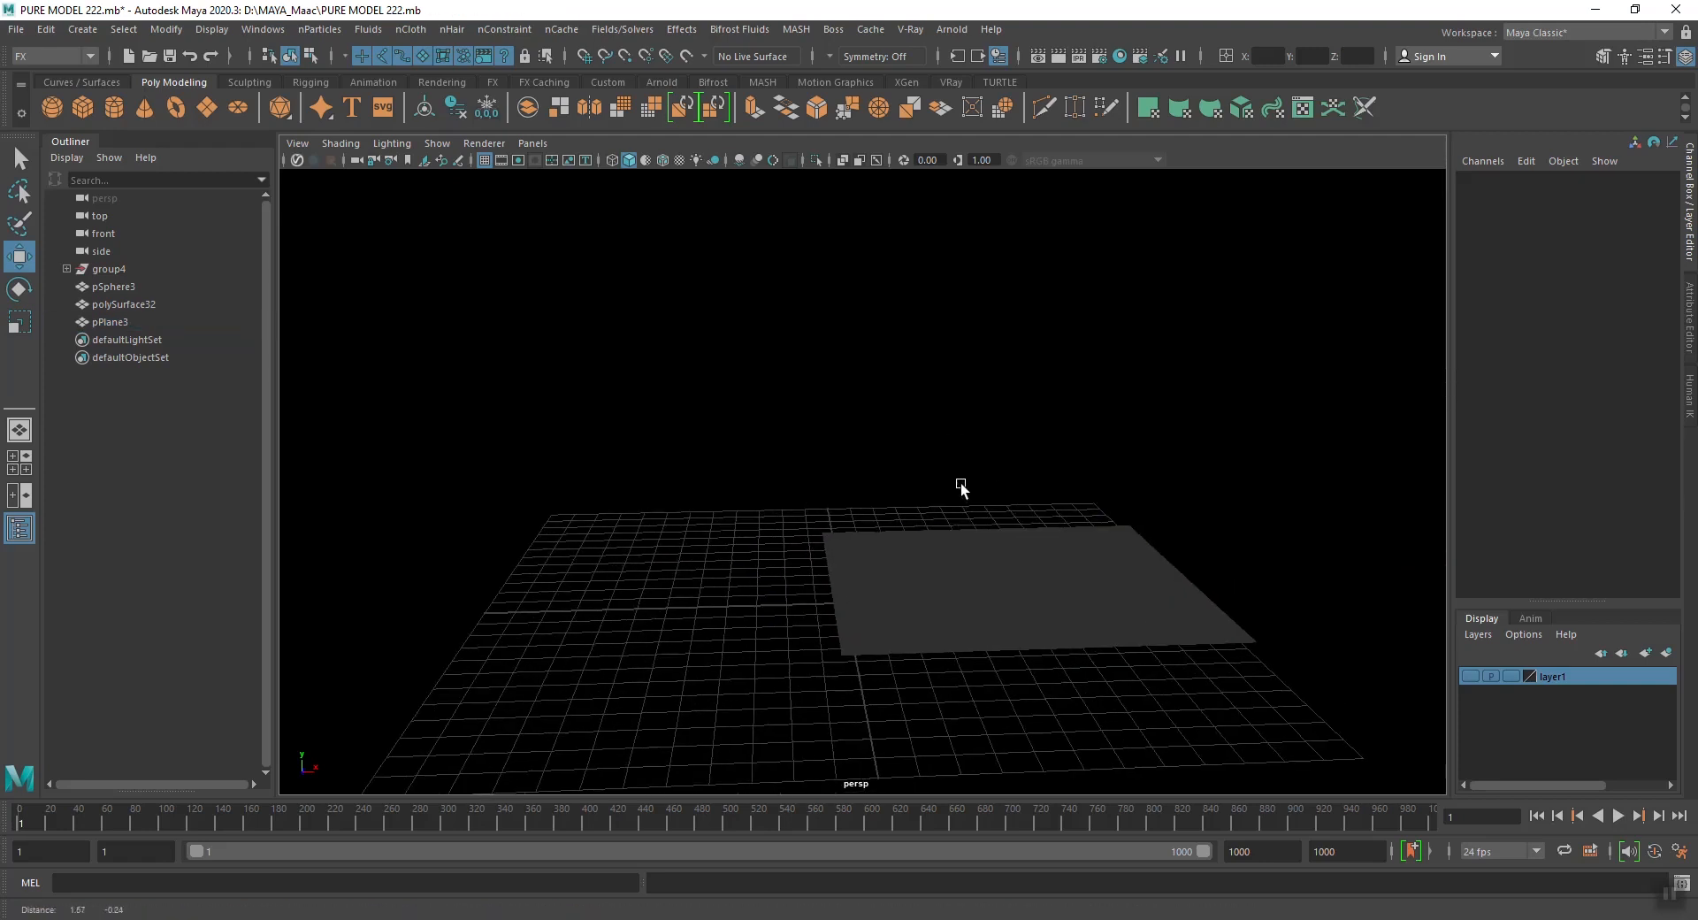
Examine the enlarged plane's placement above the grid from several angles
{"action": "left_click", "coordinate": [955, 561]}
{"action": "scroll", "coordinate": [955, 560], "scroll_direction": "up", "scroll_amount": 3}
{"action": "scroll", "coordinate": [1223, 449], "scroll_direction": "up", "scroll_amount": 3}
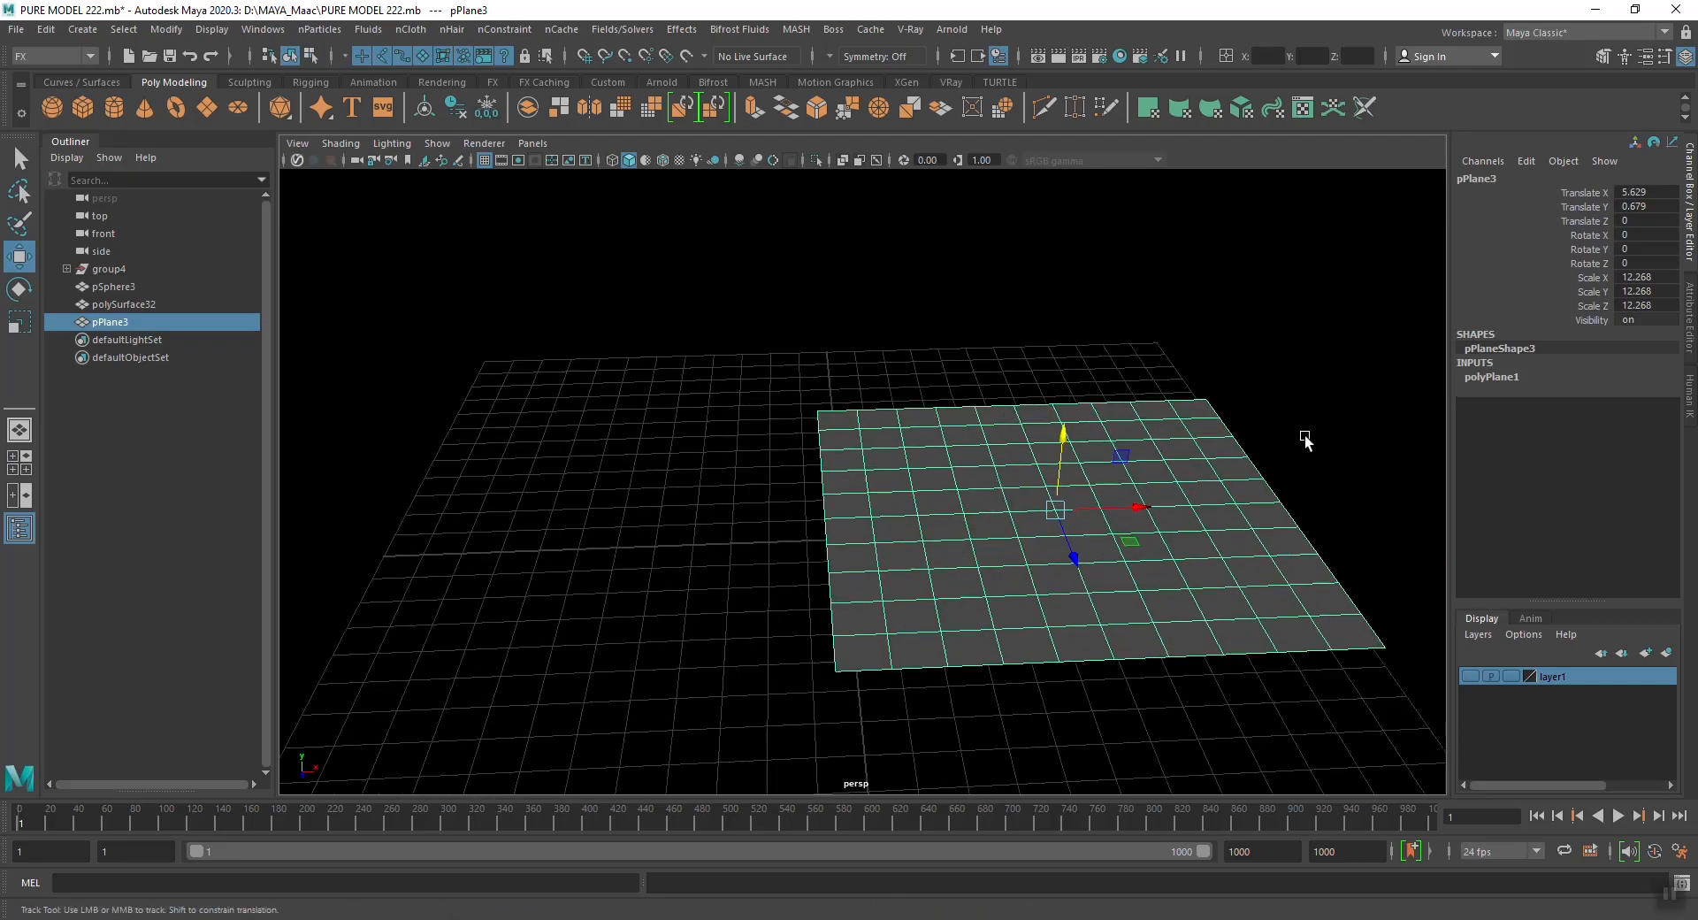
{"action": "middle_click_drag", "start_coordinate": [1307, 436], "coordinate": [1161, 435], "text": "alt"}
{"action": "left_click_drag", "start_coordinate": [1288, 461], "coordinate": [1131, 495], "text": "alt"}
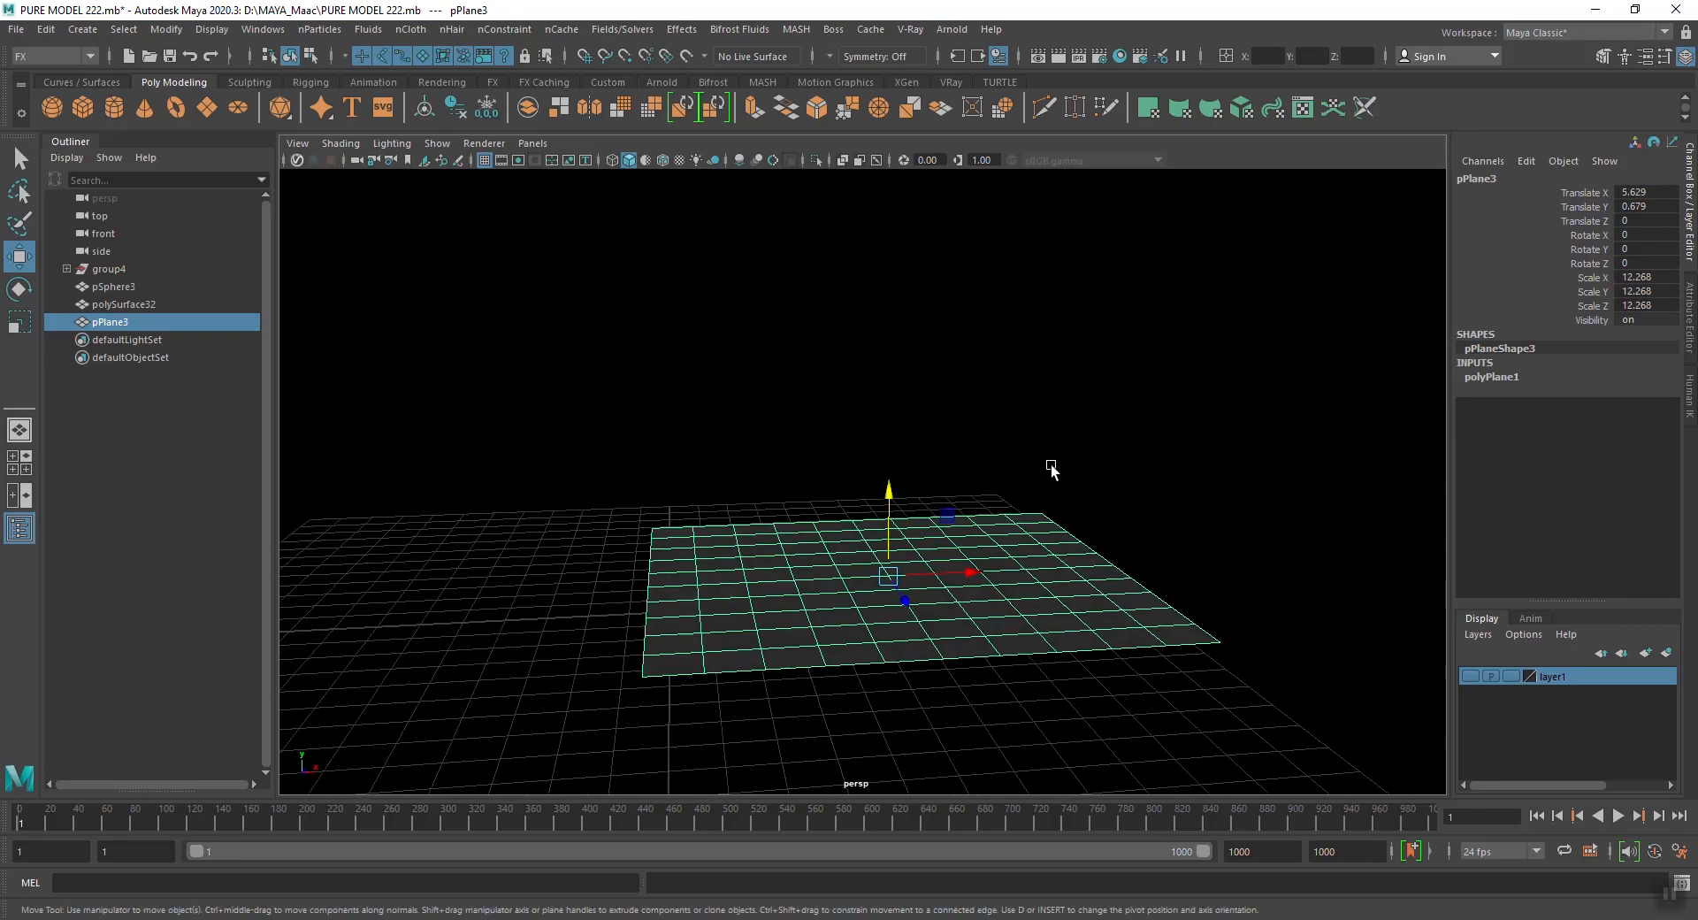
{"action": "middle_click_drag", "start_coordinate": [1050, 469], "coordinate": [1100, 434], "text": "alt"}
{"action": "left_click_drag", "start_coordinate": [1000, 437], "coordinate": [1024, 432], "text": "alt"}
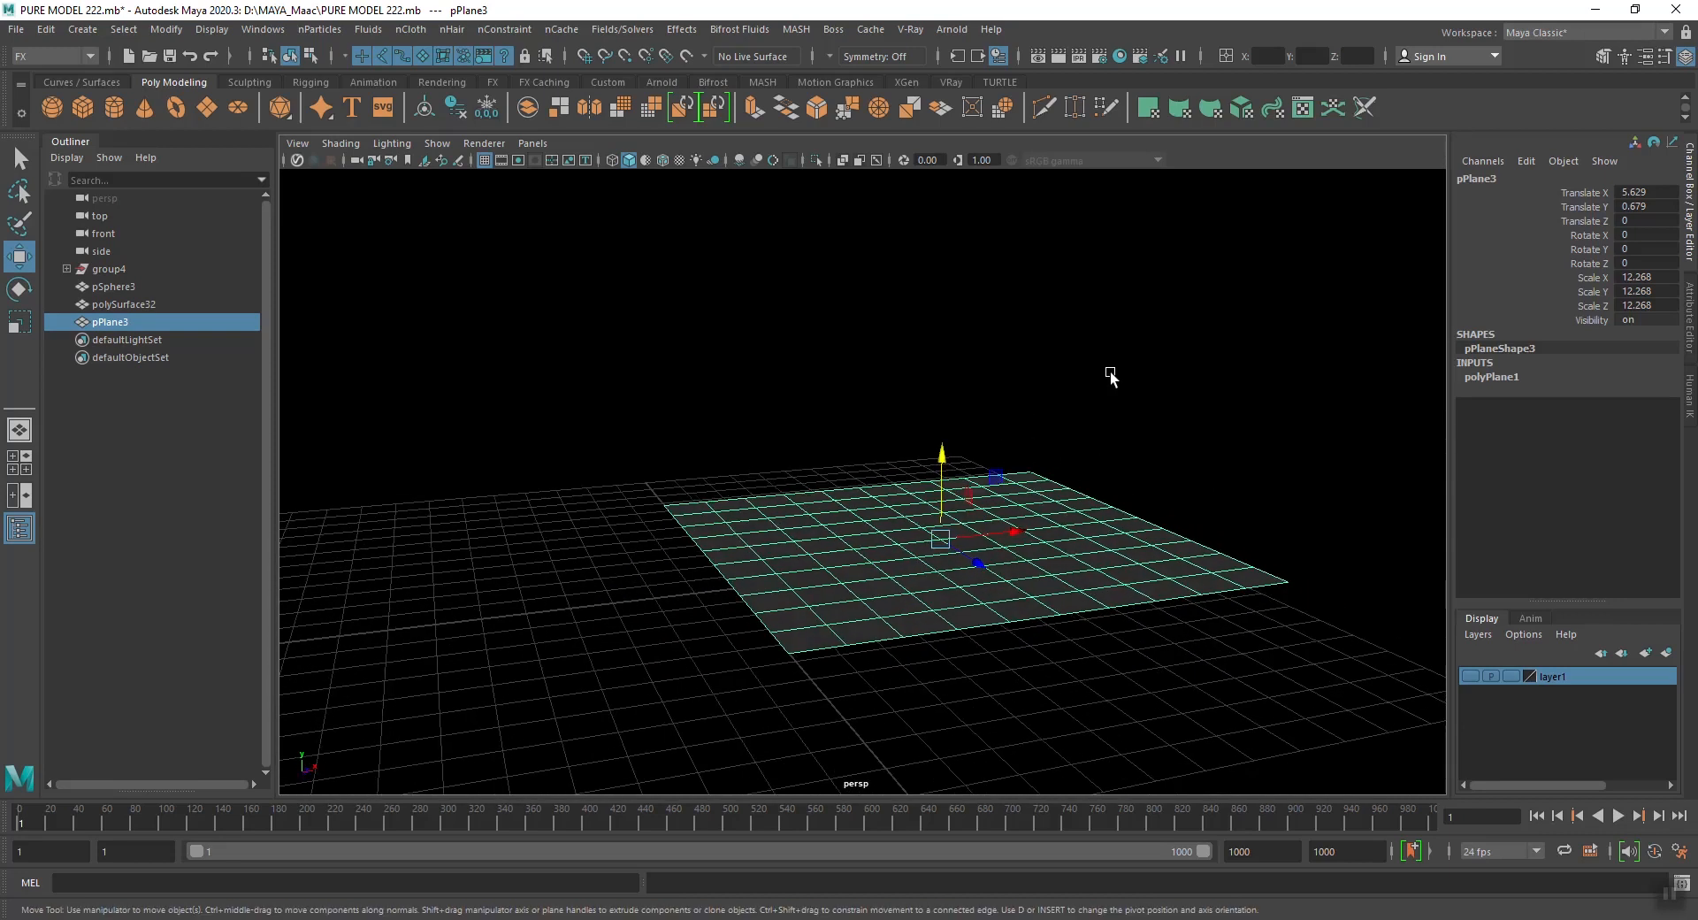
{"action": "left_click_drag", "start_coordinate": [1111, 377], "coordinate": [1096, 386], "text": "alt"}
{"action": "left_click", "coordinate": [1095, 387]}
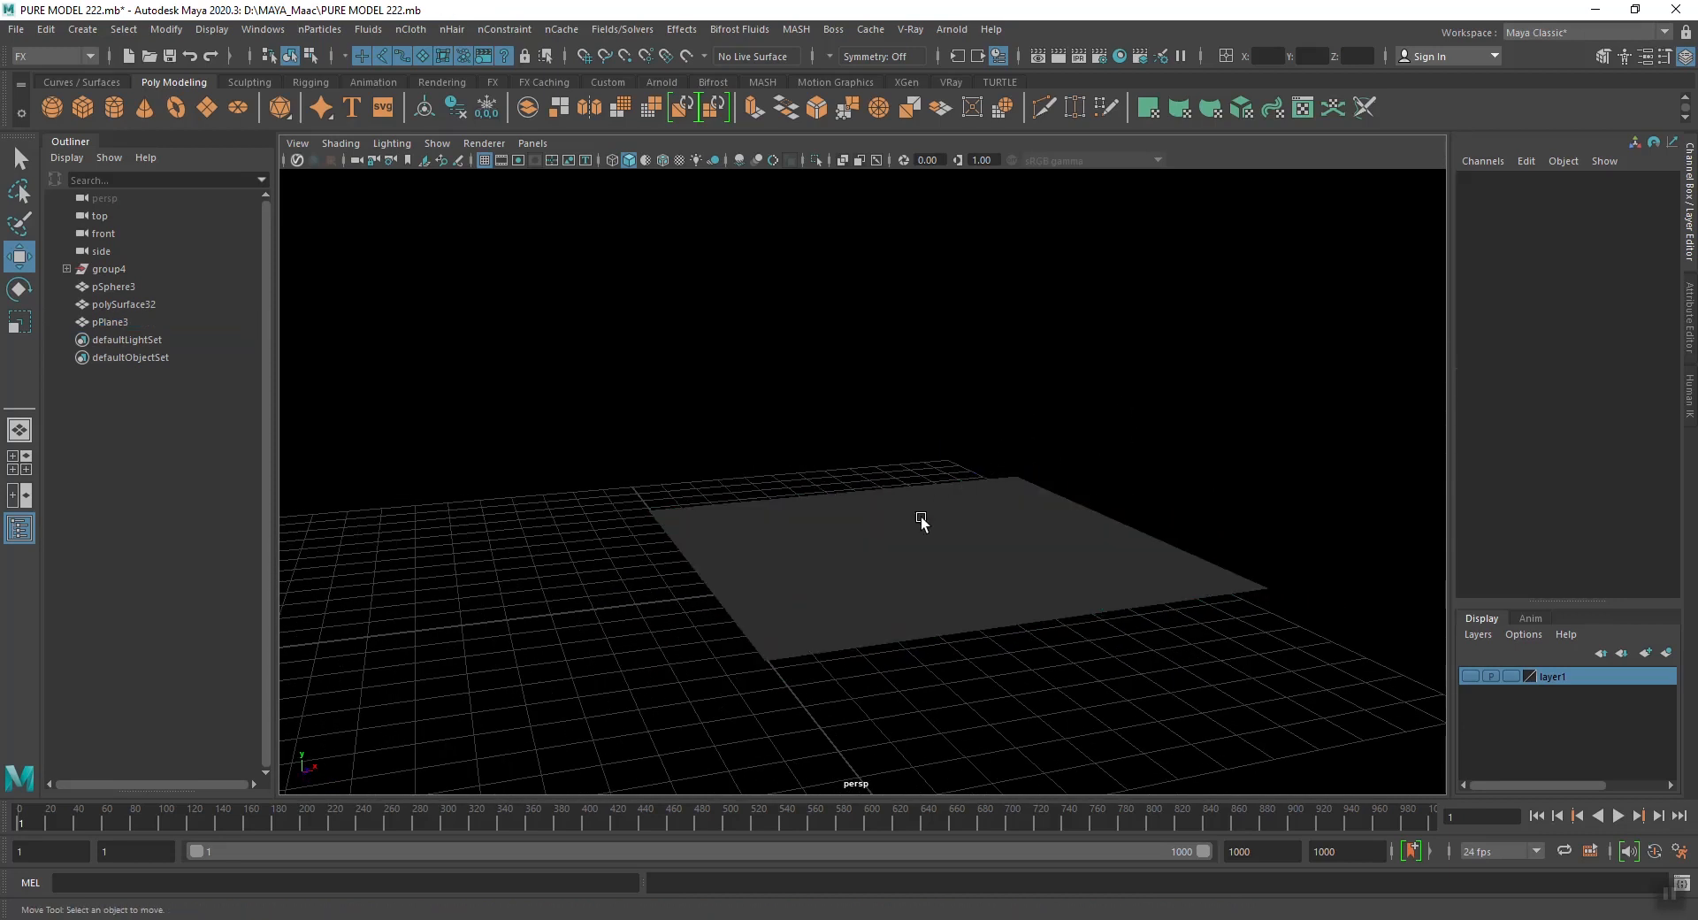
Select the plane and open the nParticles Emit from Object options with the settings reset to defaults
{"action": "left_click", "coordinate": [908, 537]}
{"action": "left_click_drag", "start_coordinate": [845, 416], "coordinate": [834, 410], "text": "alt"}
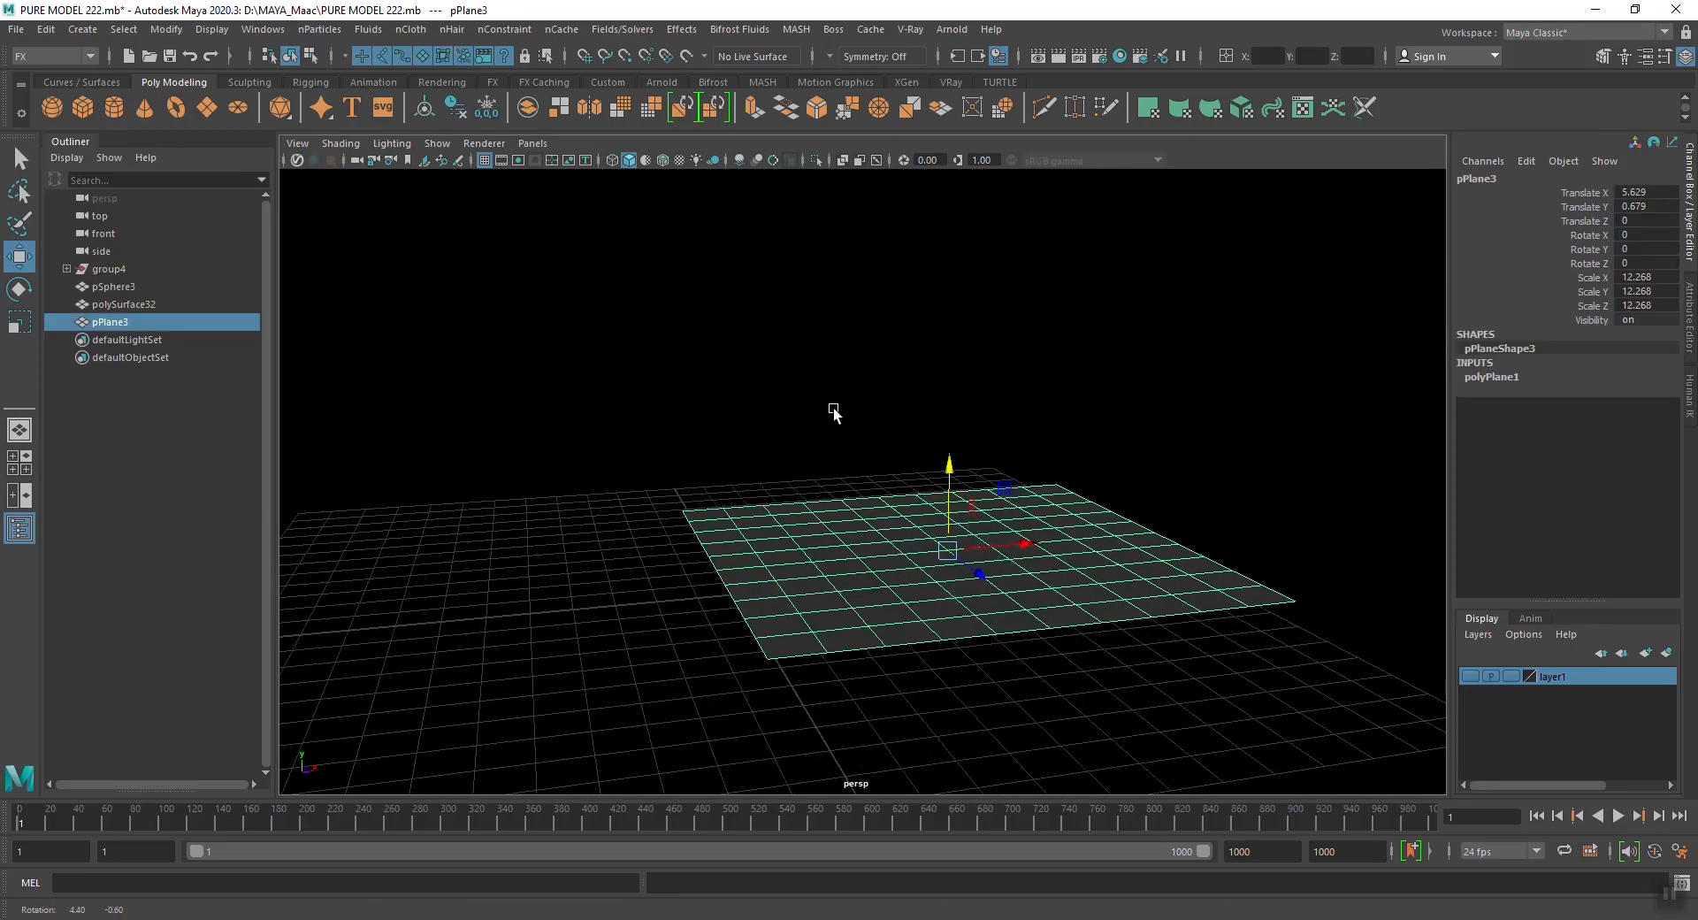
{"action": "left_click", "coordinate": [320, 29]}
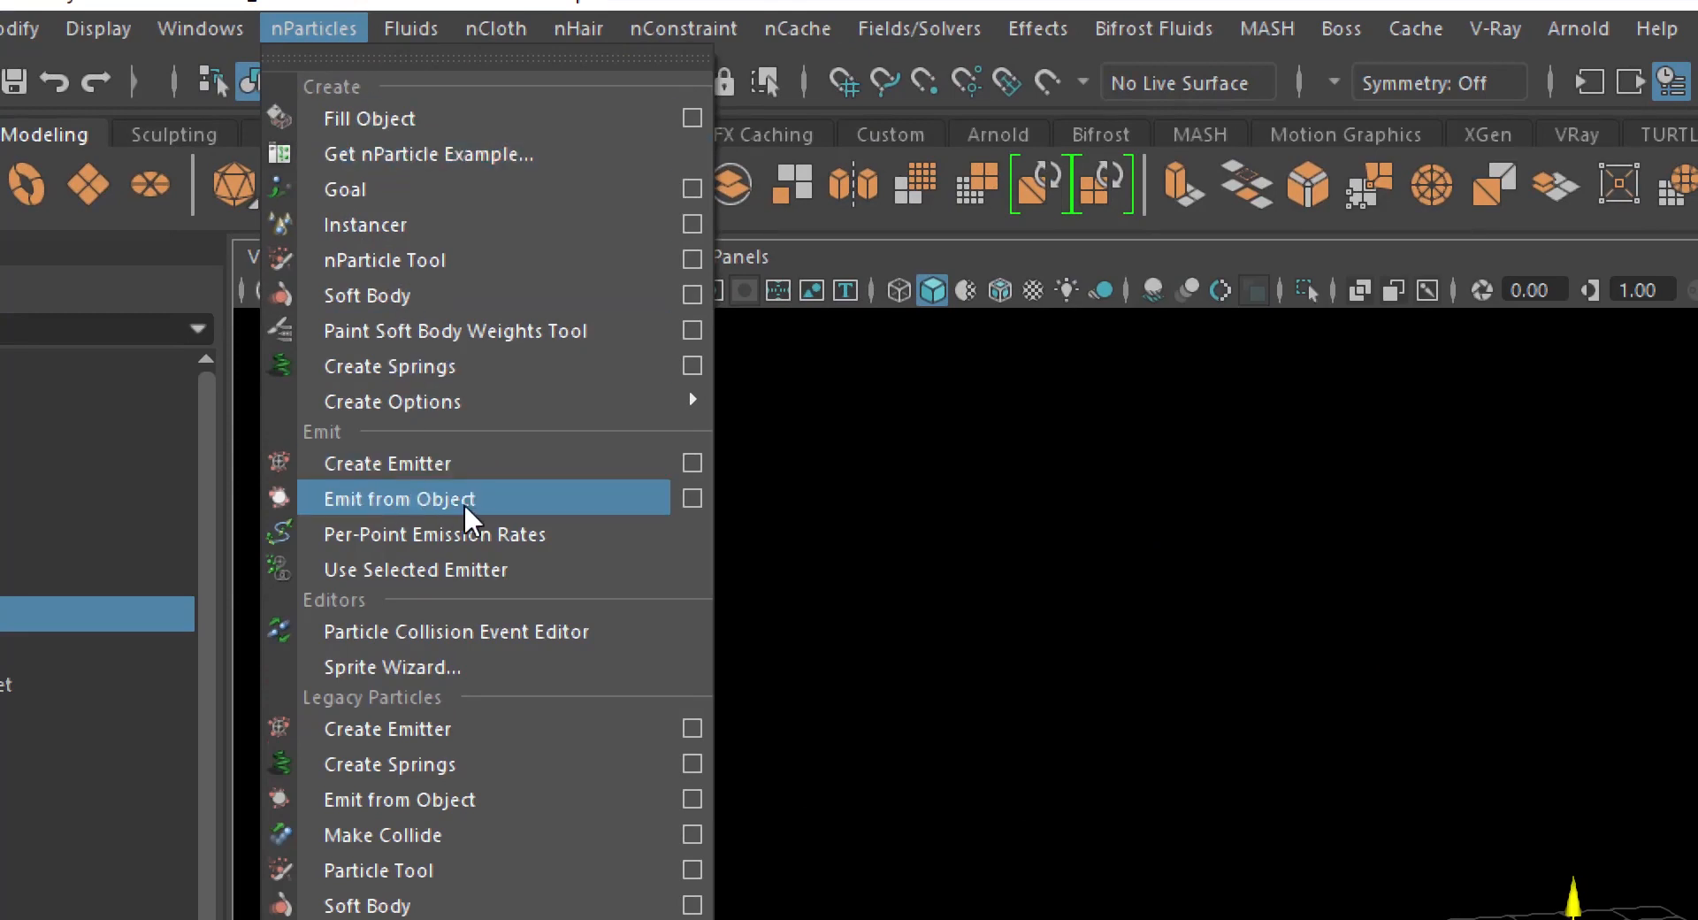
{"action": "left_click", "coordinate": [693, 499]}
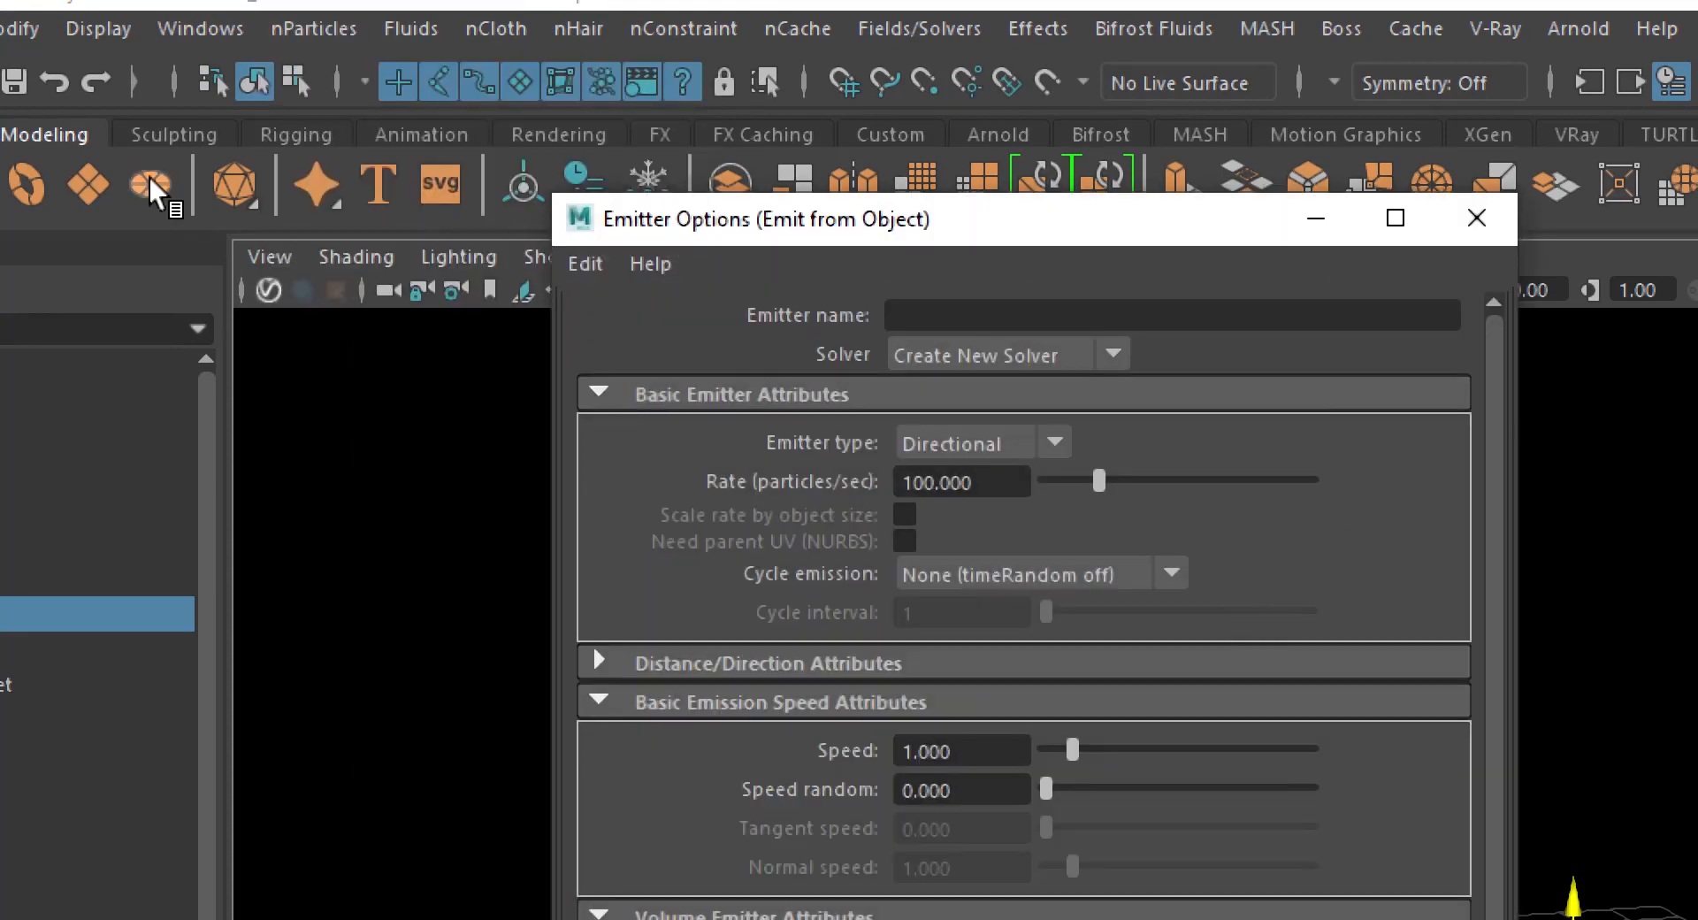
{"action": "left_click", "coordinate": [584, 263]}
{"action": "left_click", "coordinate": [639, 339]}
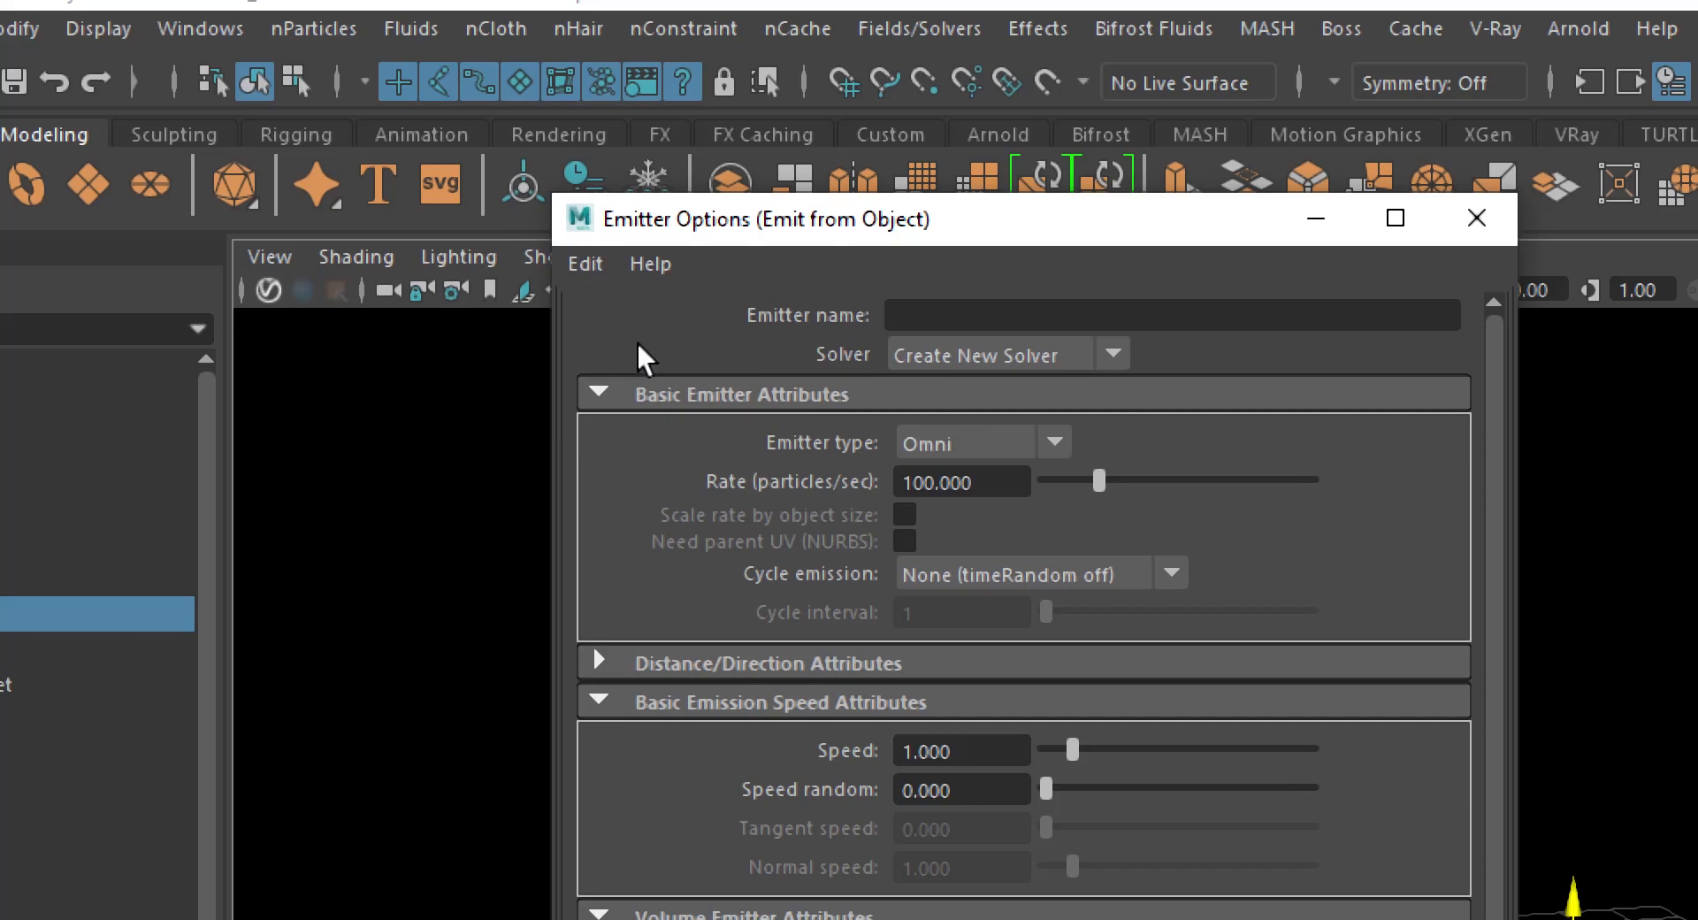
Name the emitter Plane and keep Create New Solver as its solver
{"action": "left_click", "coordinate": [951, 311]}
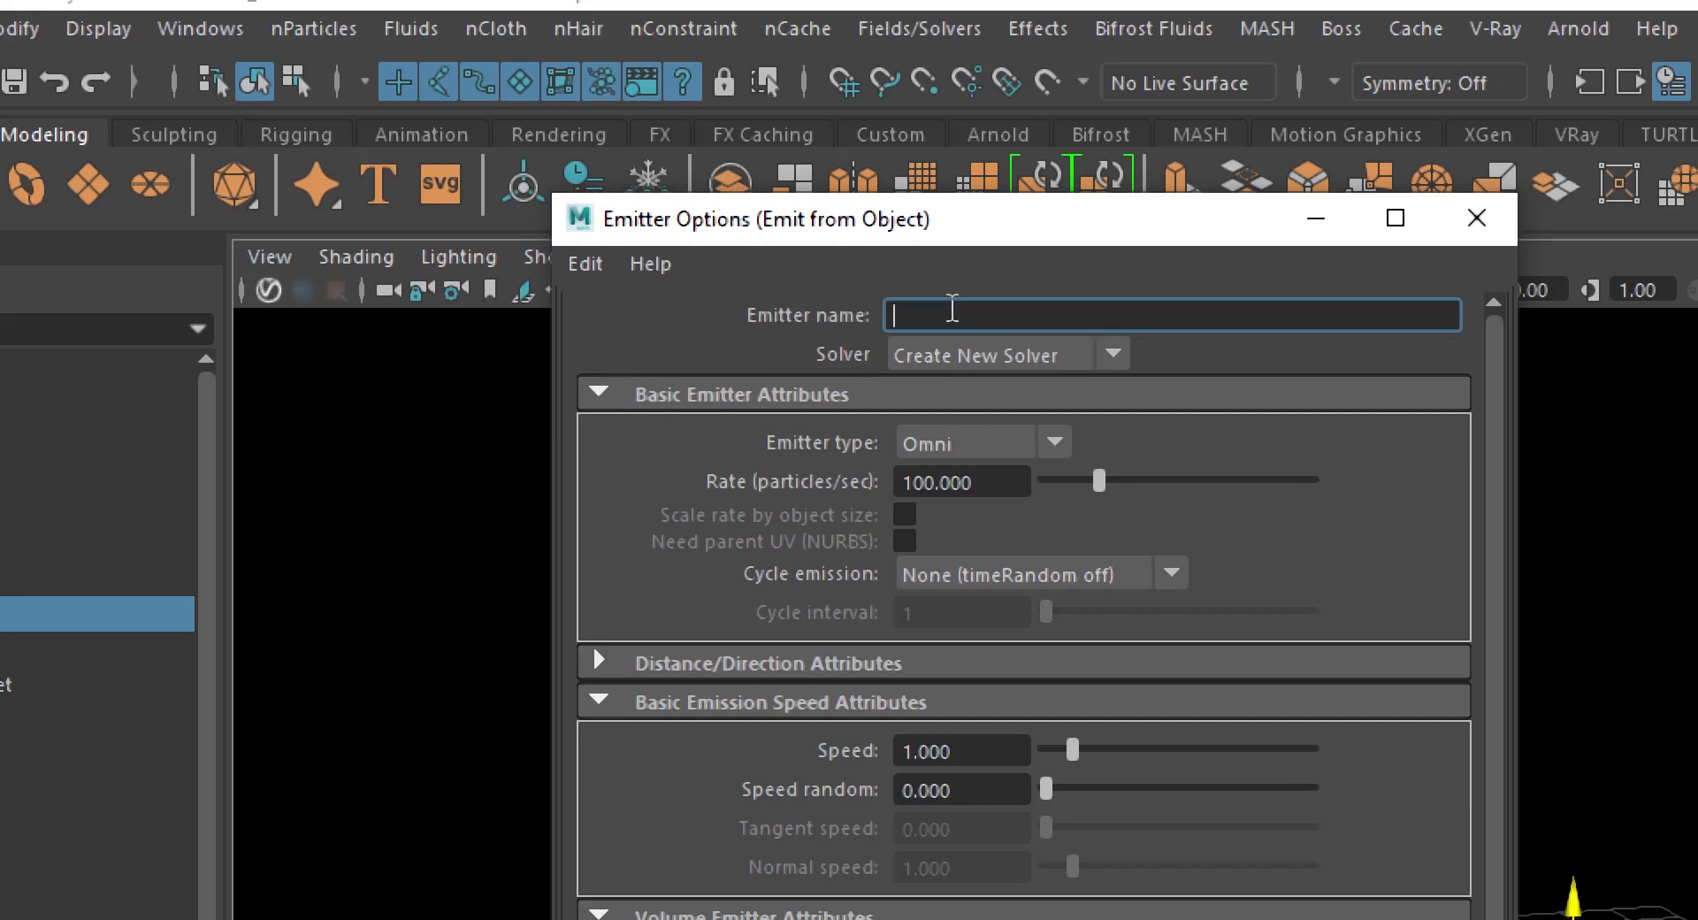
{"action": "type", "text": "P"}
{"action": "type", "text": "las"}
{"action": "key", "text": "BackSpace"}
{"action": "key", "text": "BackSpace"}
{"action": "type", "text": "ane"}
{"action": "left_click", "coordinate": [967, 367]}
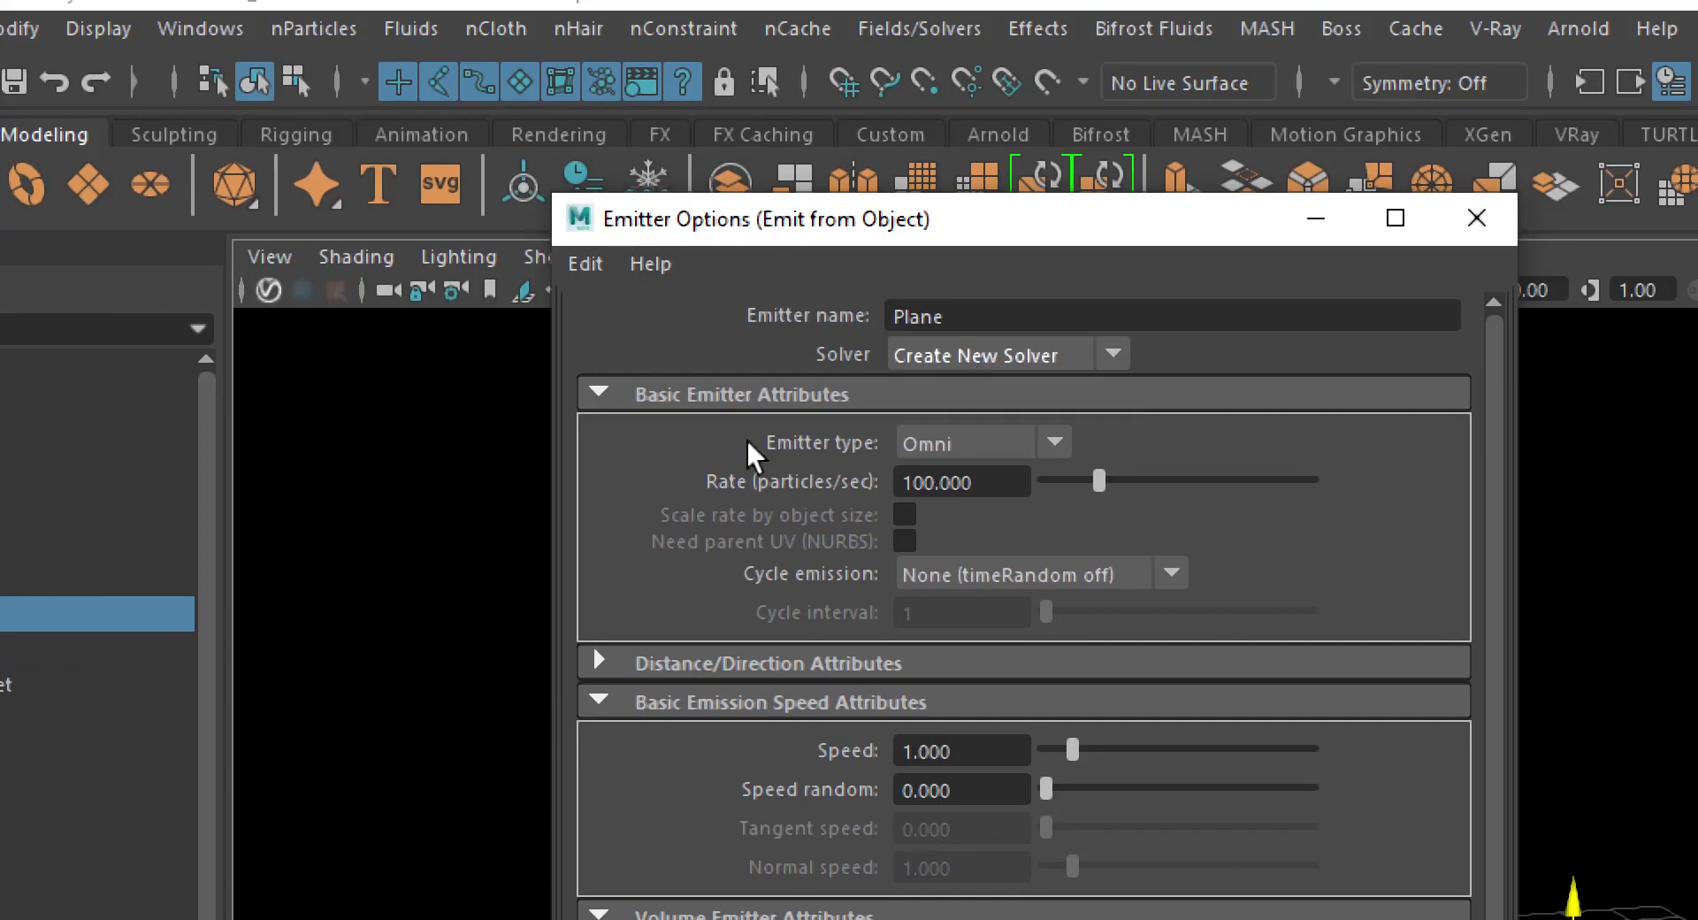
Set the emitter type to Surface with a rate of 500 particles per second and create the emitter
{"action": "left_click", "coordinate": [999, 445]}
{"action": "left_click", "coordinate": [999, 448]}
{"action": "left_click", "coordinate": [1000, 448]}
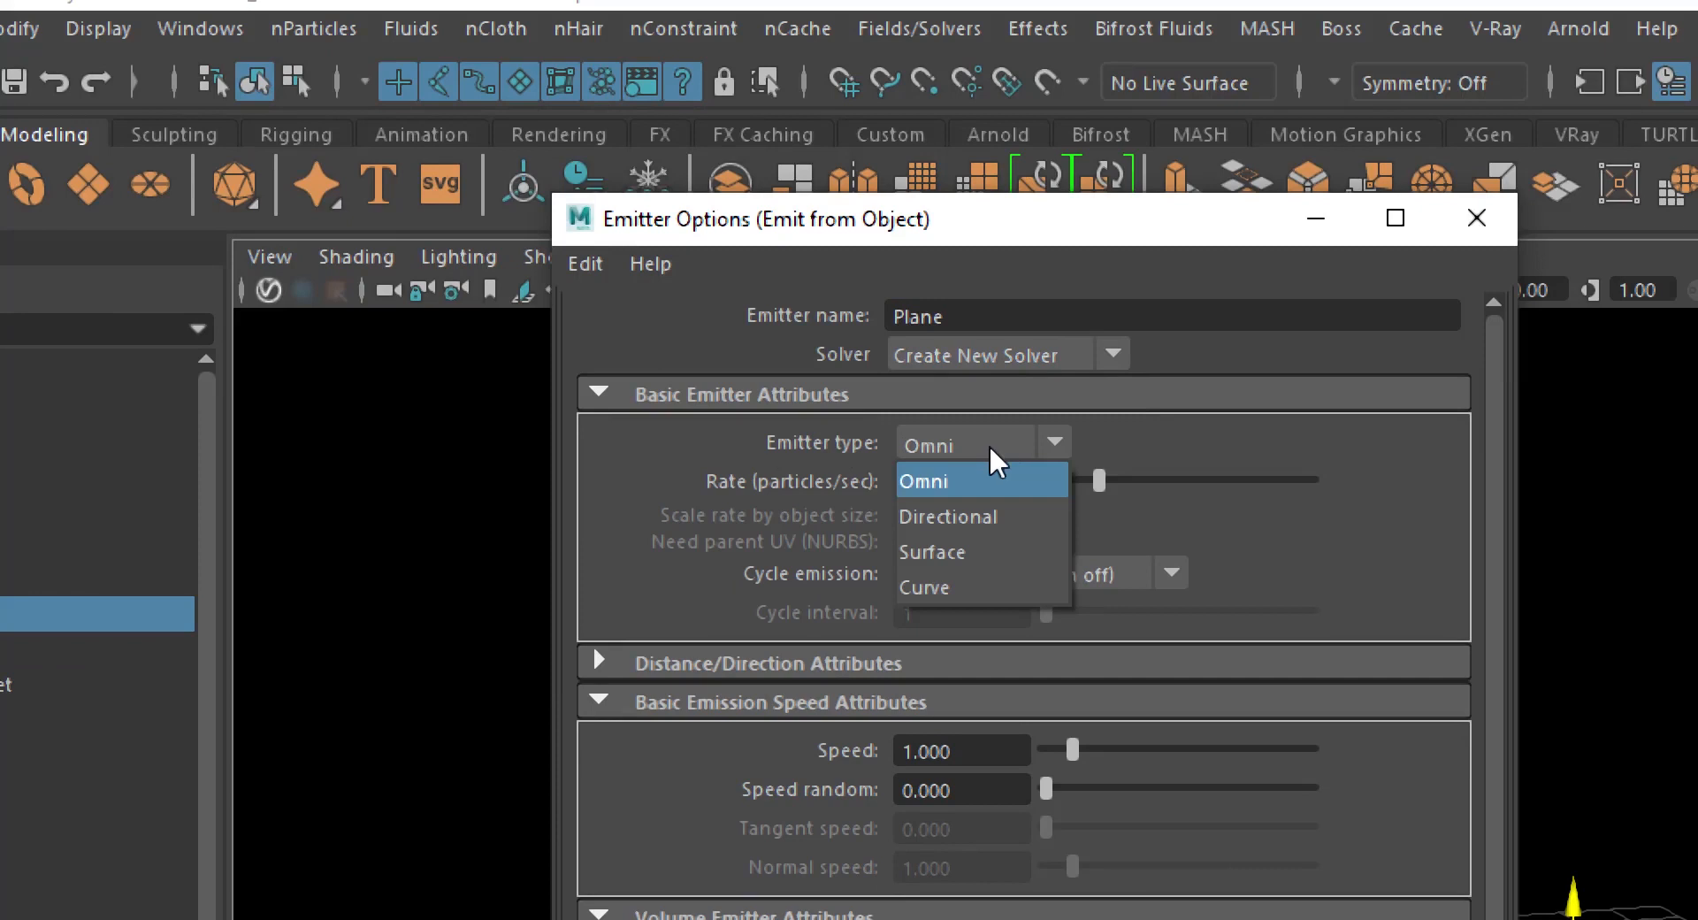
{"action": "left_click", "coordinate": [945, 570]}
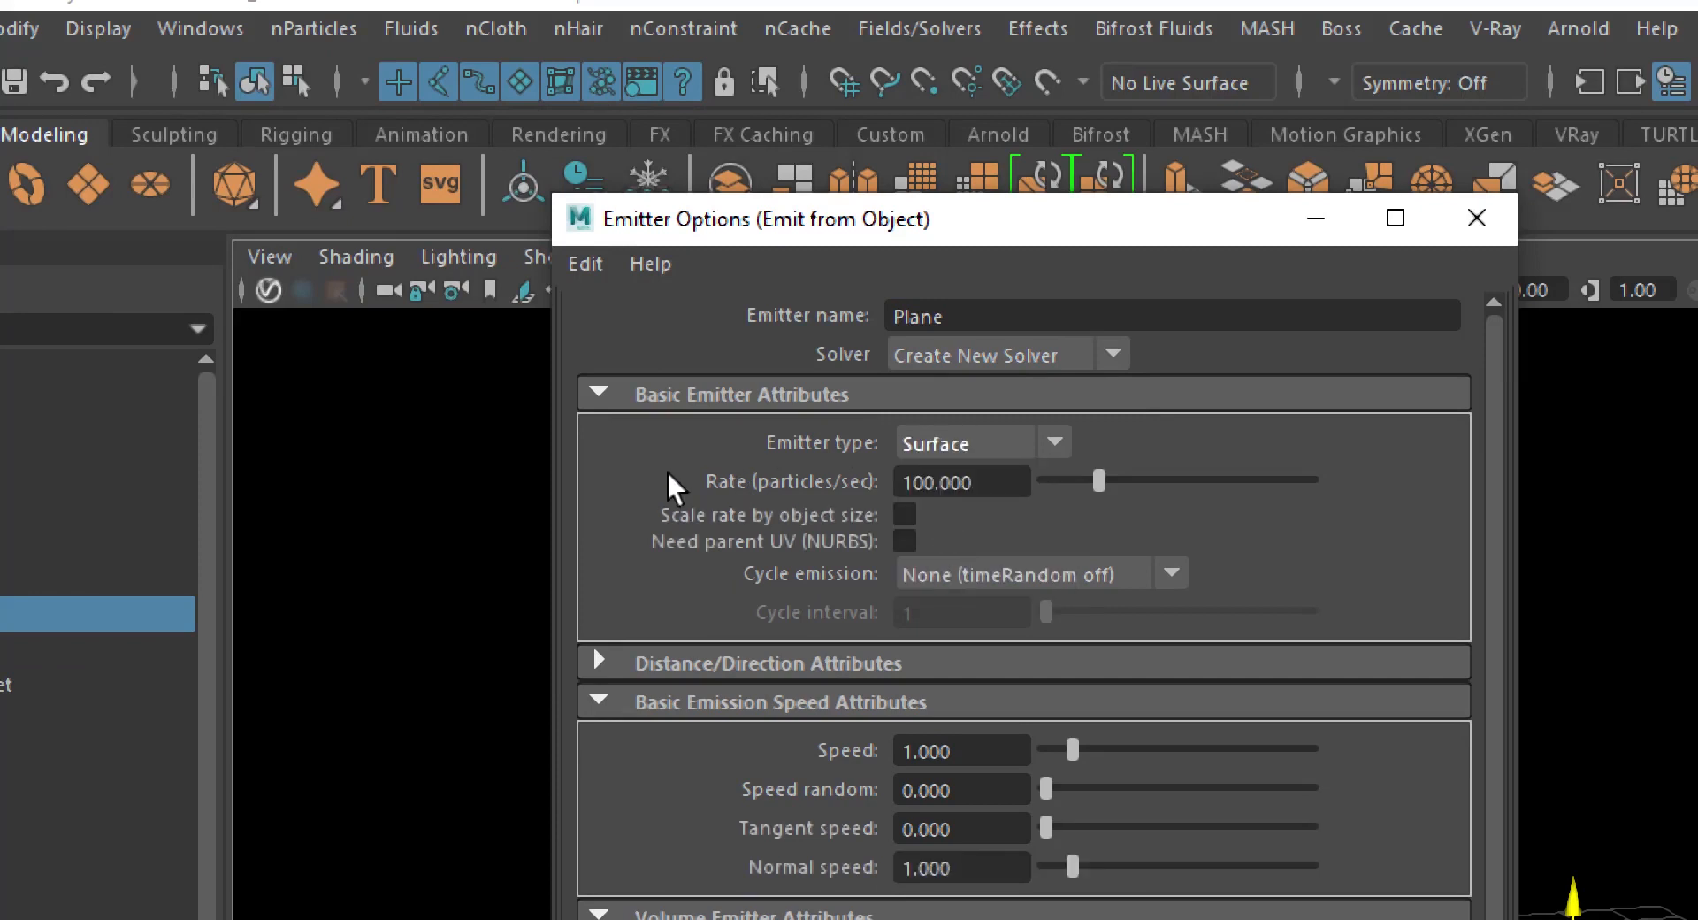
{"action": "left_click_drag", "start_coordinate": [1017, 491], "coordinate": [899, 492]}
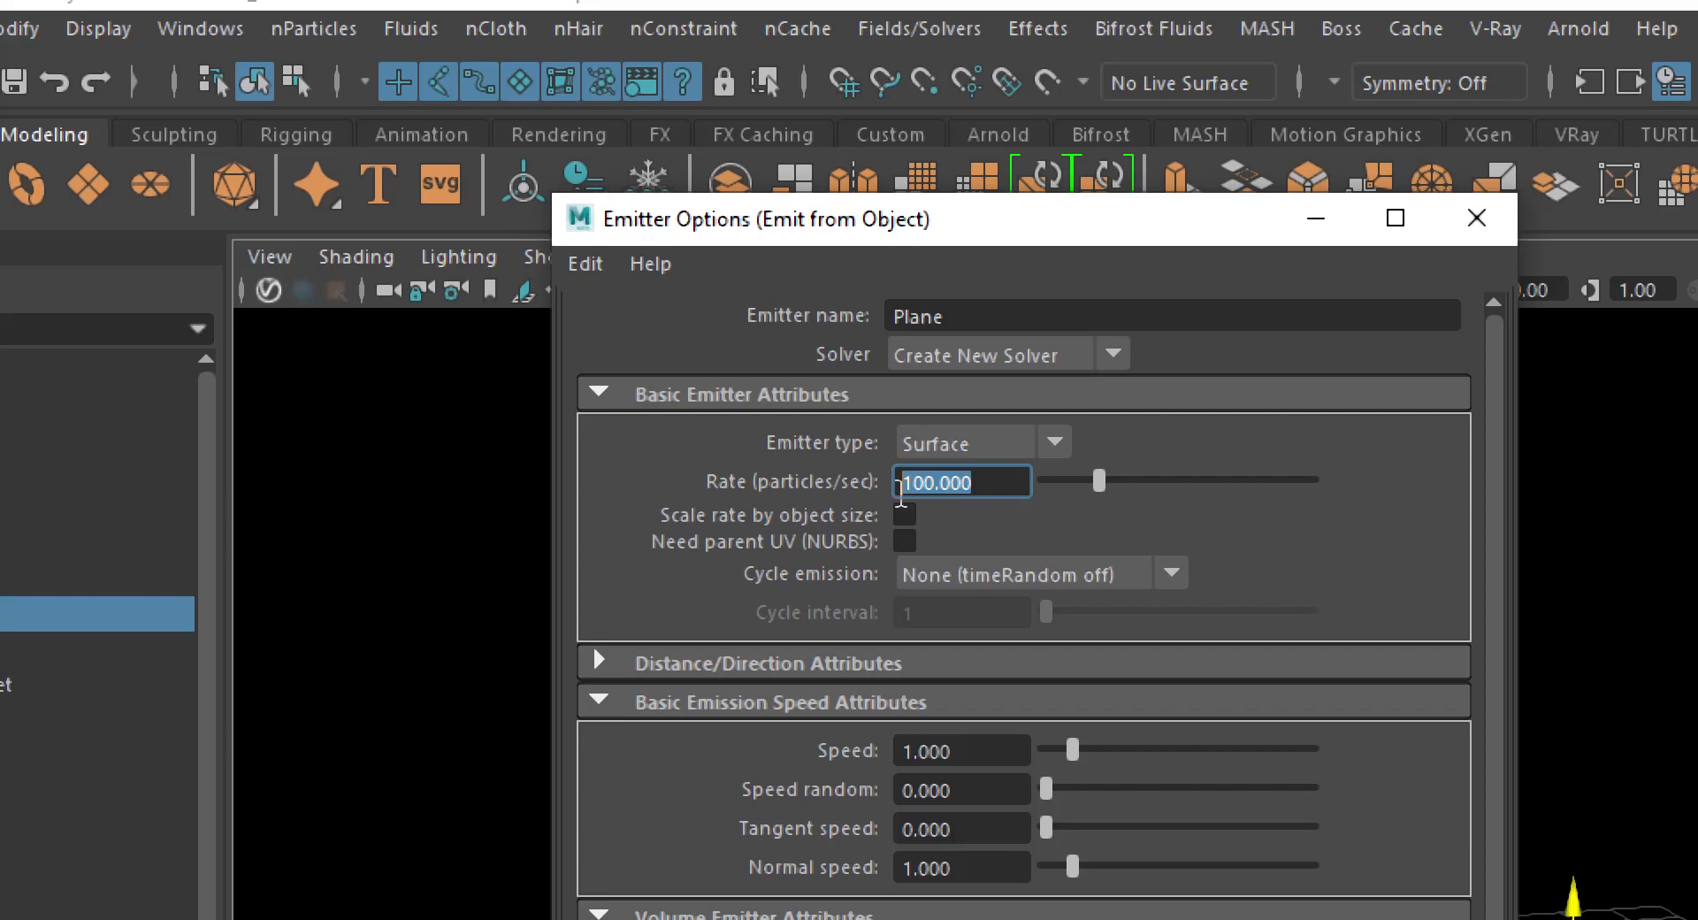
{"action": "type", "text": "500"}
{"action": "key", "text": "Return"}
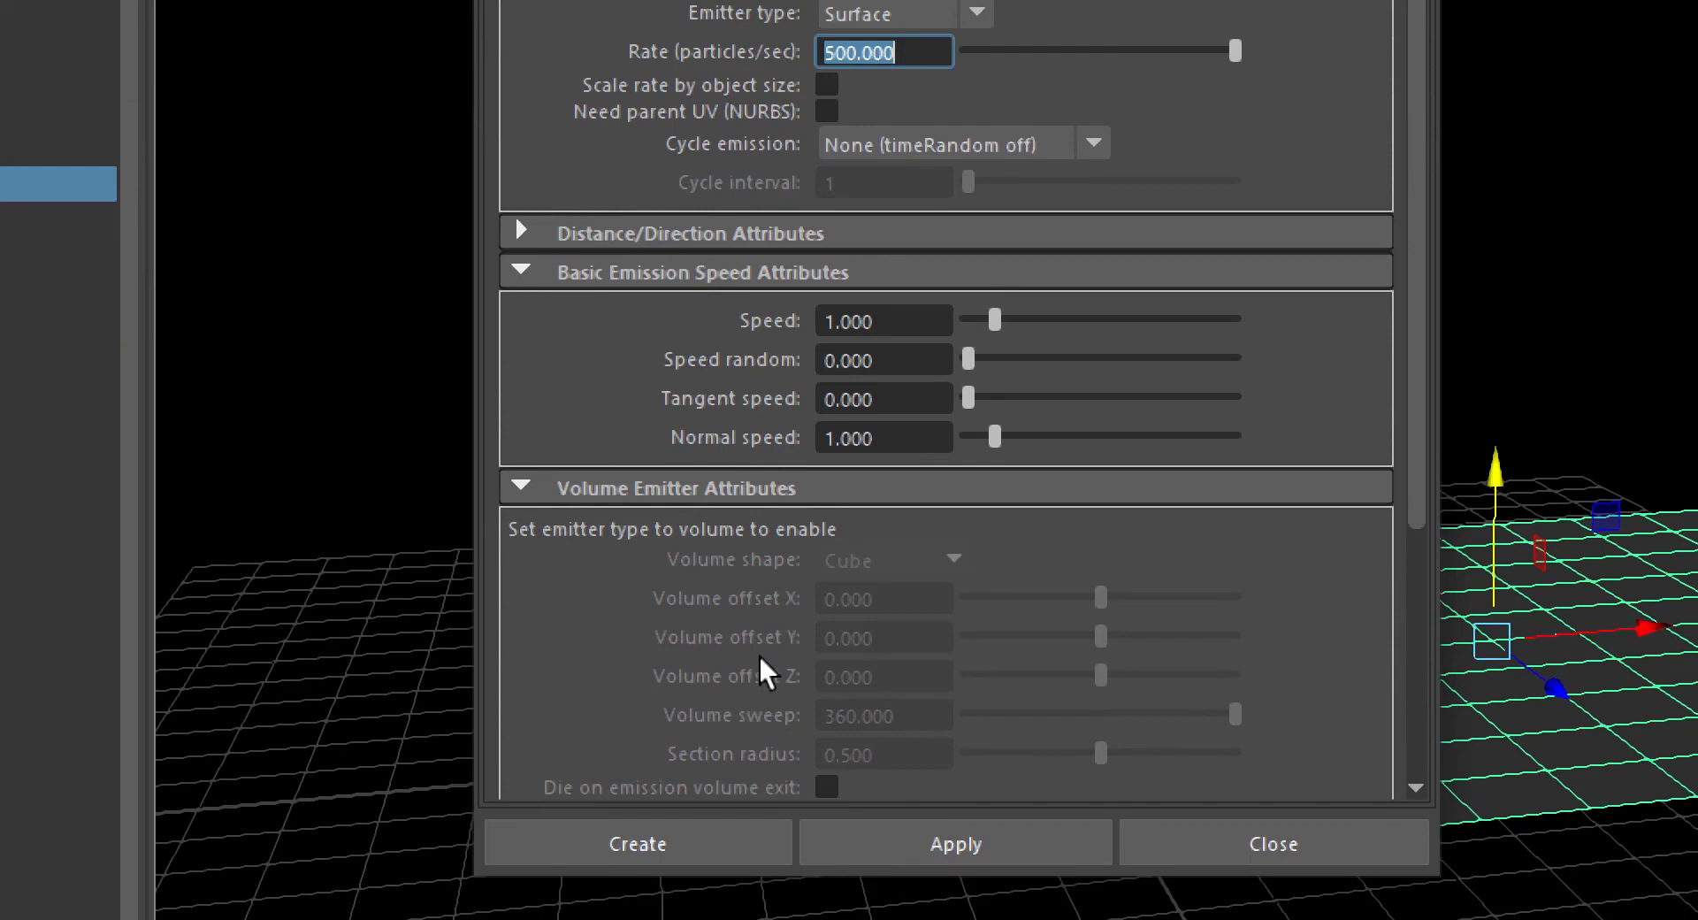
{"action": "left_click", "coordinate": [638, 840]}
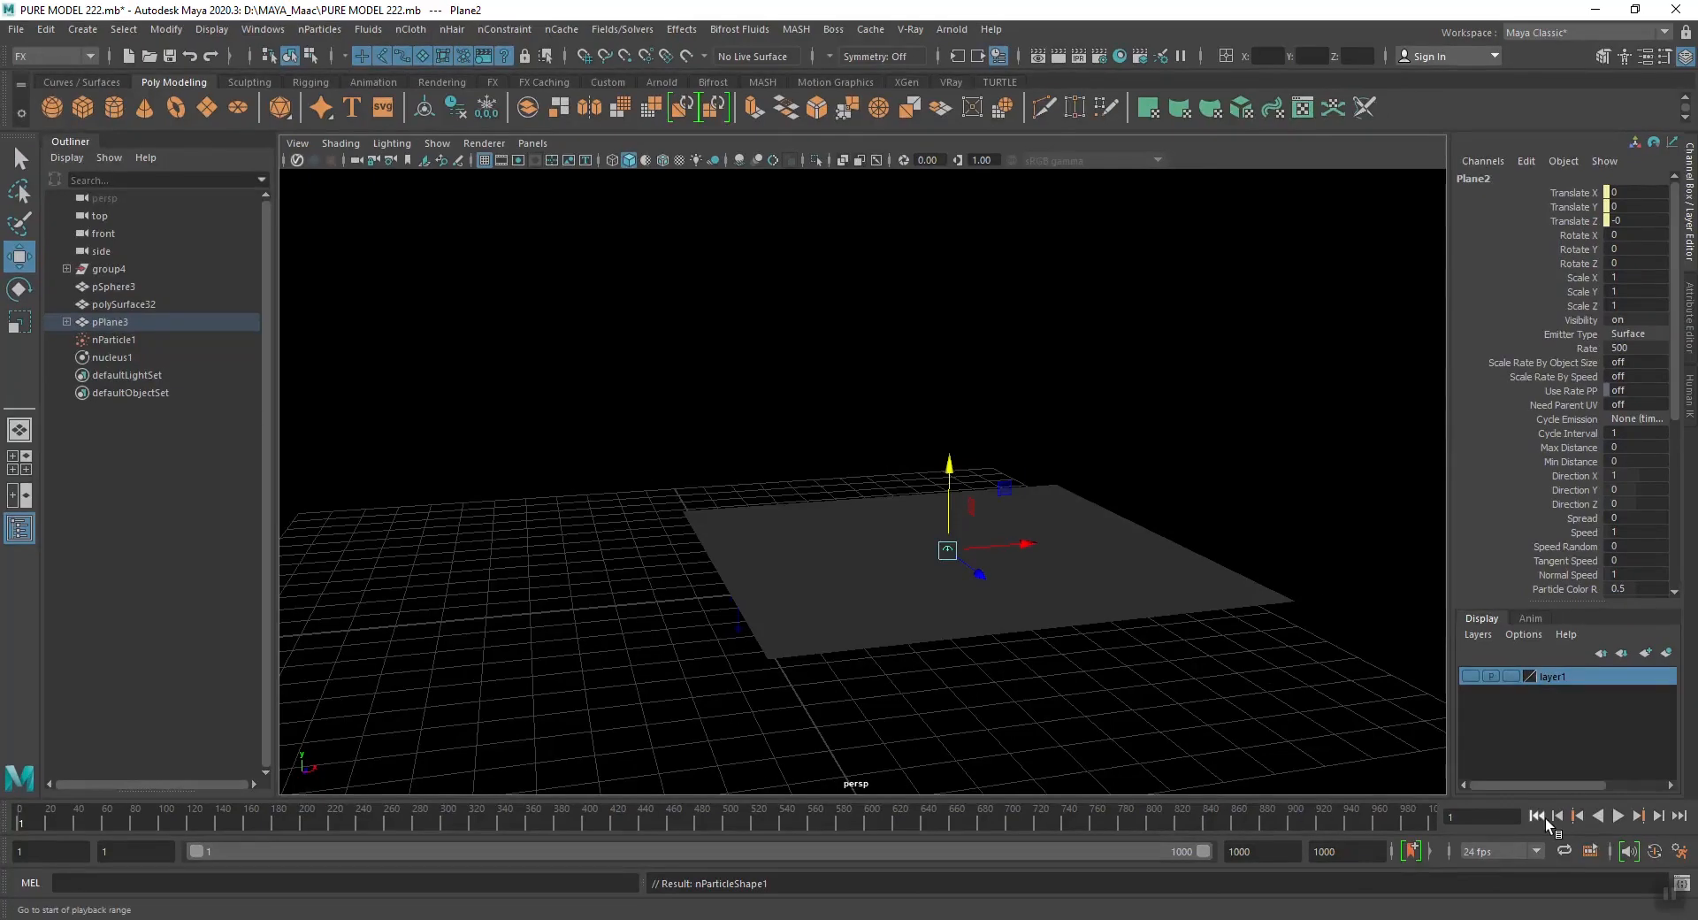
Play the particle simulation, check the emission with wireframe on shaded toggled on and off, and stop playback
{"action": "left_click", "coordinate": [1618, 816]}
{"action": "left_click_drag", "start_coordinate": [1259, 698], "coordinate": [1093, 659], "text": "alt"}
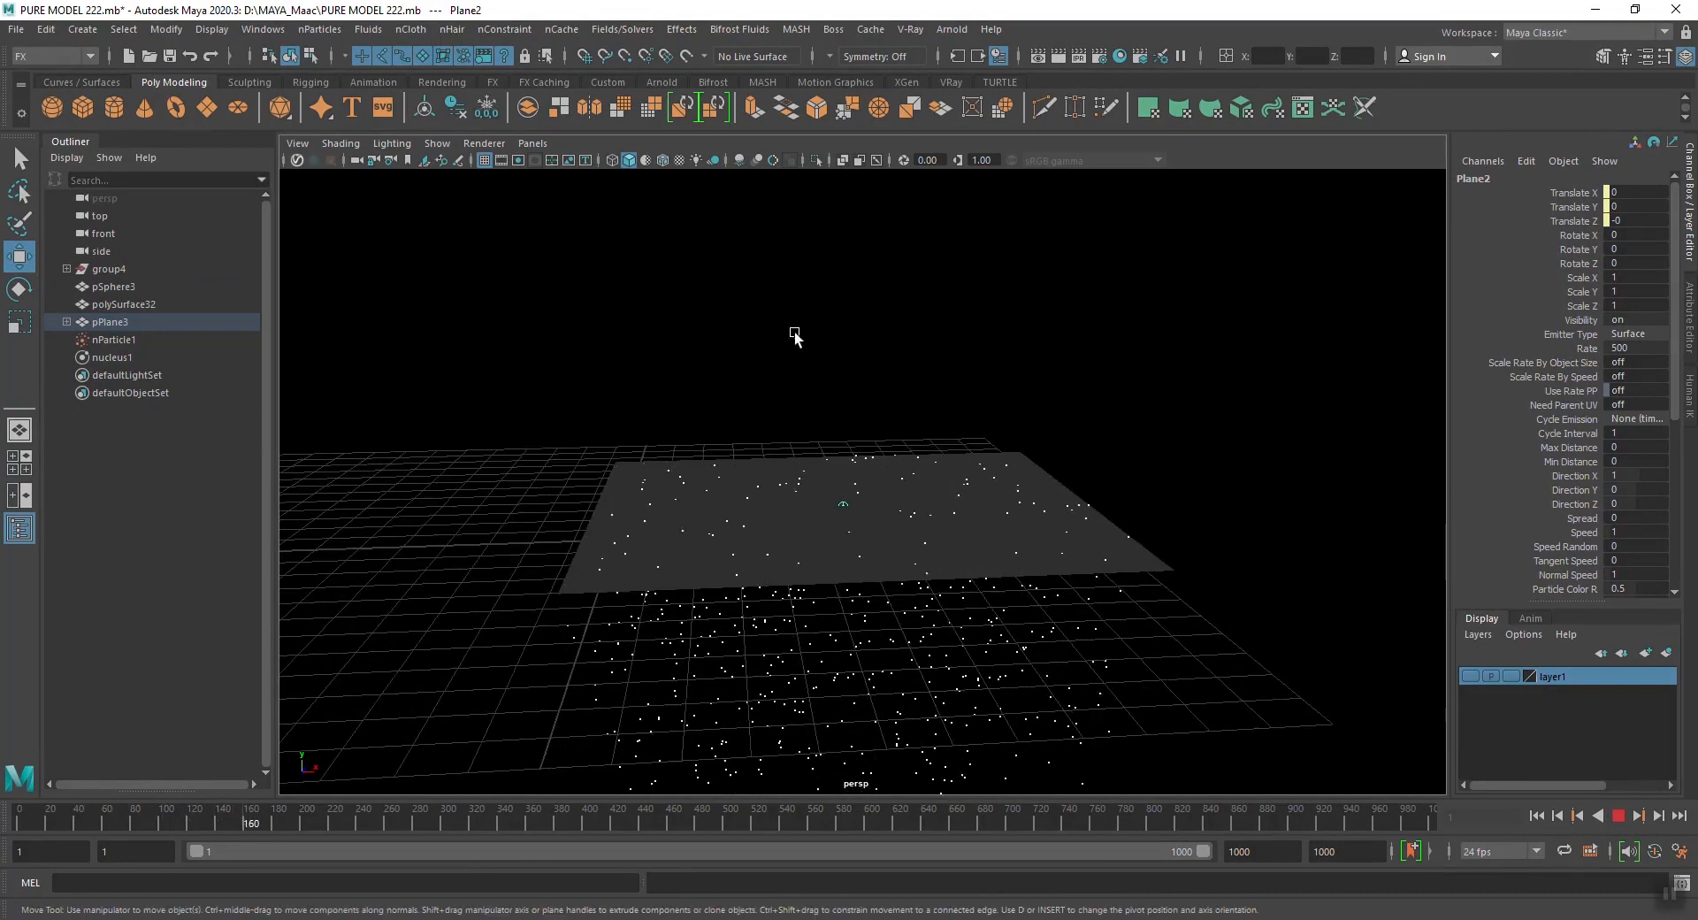
{"action": "left_click", "coordinate": [662, 160]}
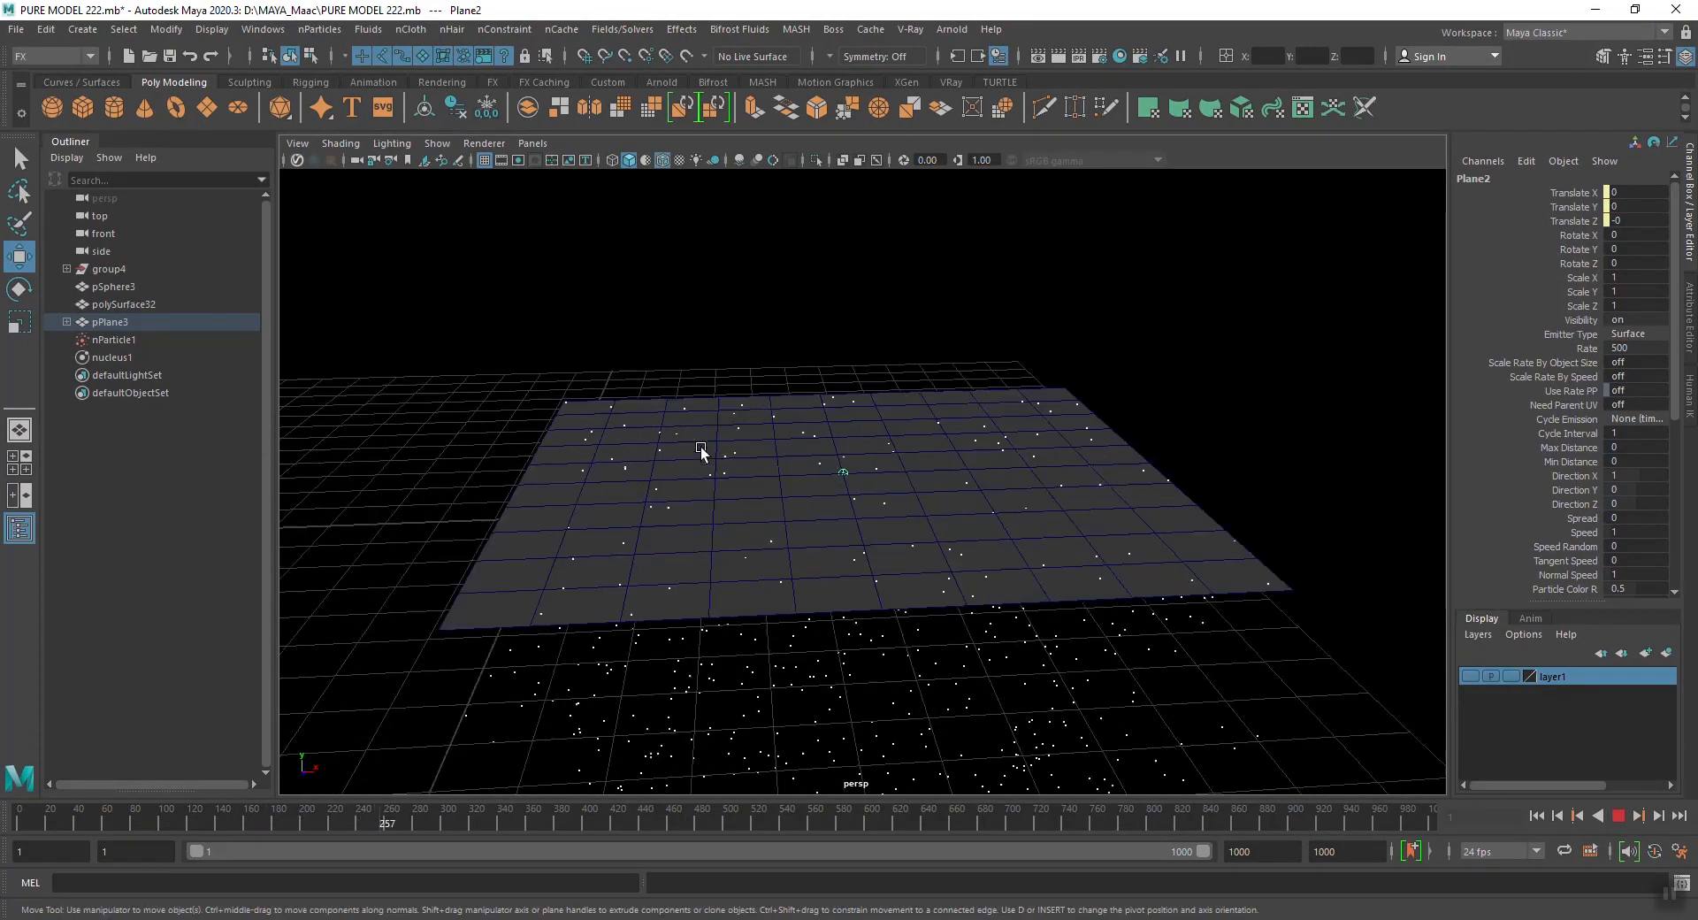
{"action": "scroll", "coordinate": [703, 447], "scroll_direction": "down", "scroll_amount": 2}
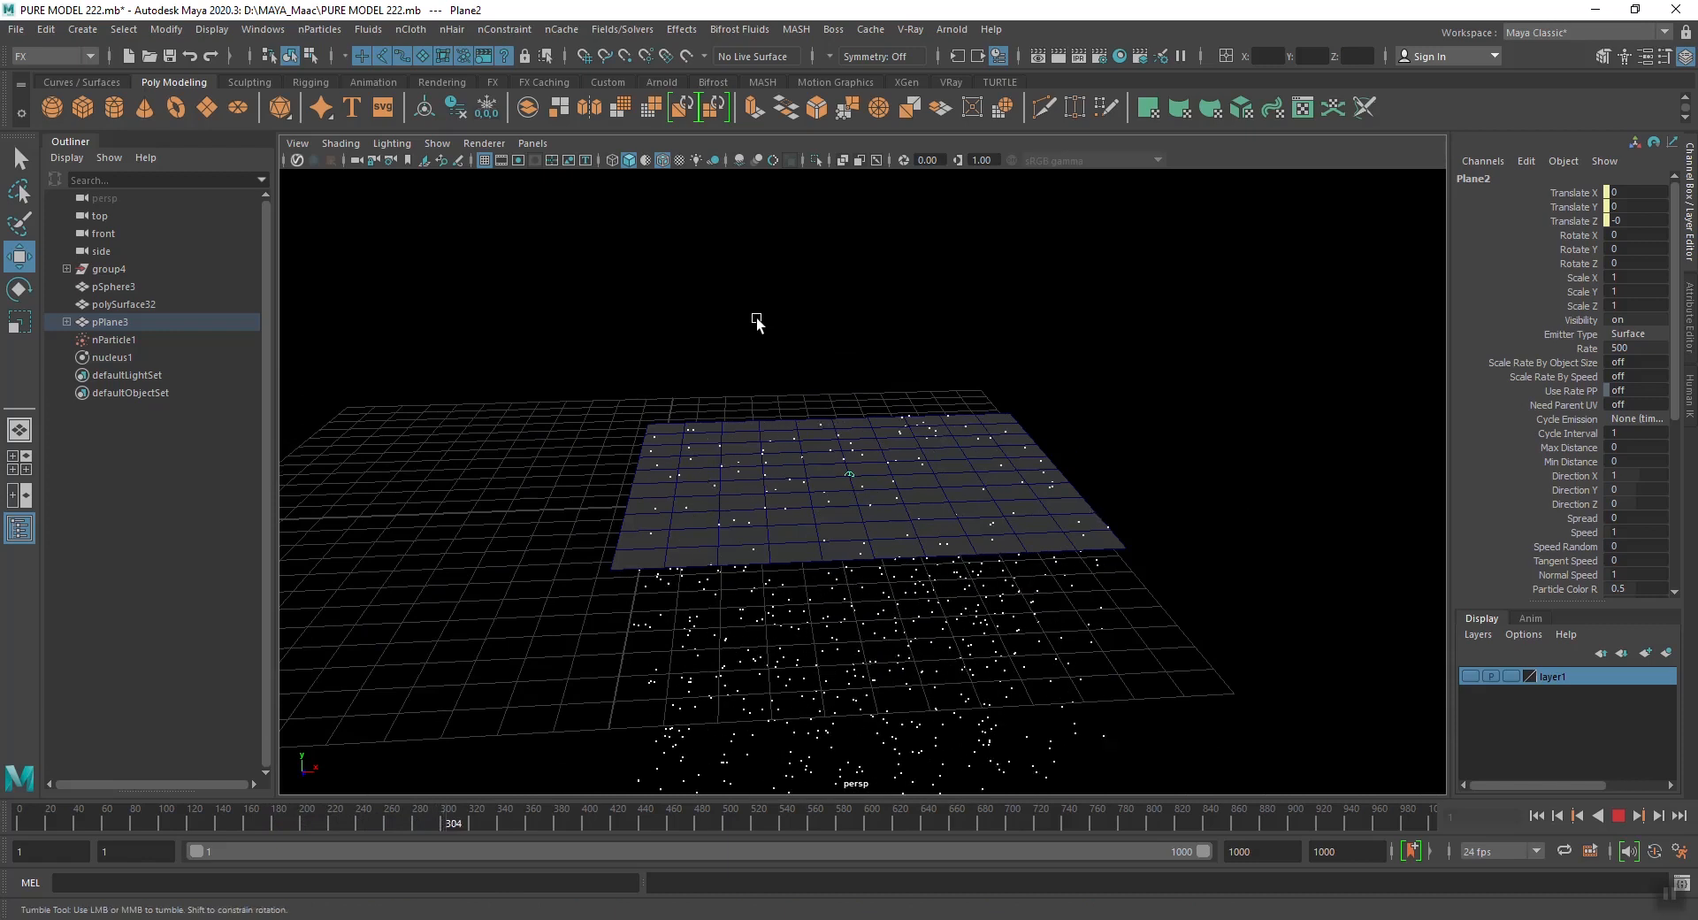
{"action": "left_click_drag", "start_coordinate": [756, 319], "coordinate": [752, 302], "text": "alt"}
{"action": "left_click", "coordinate": [663, 161]}
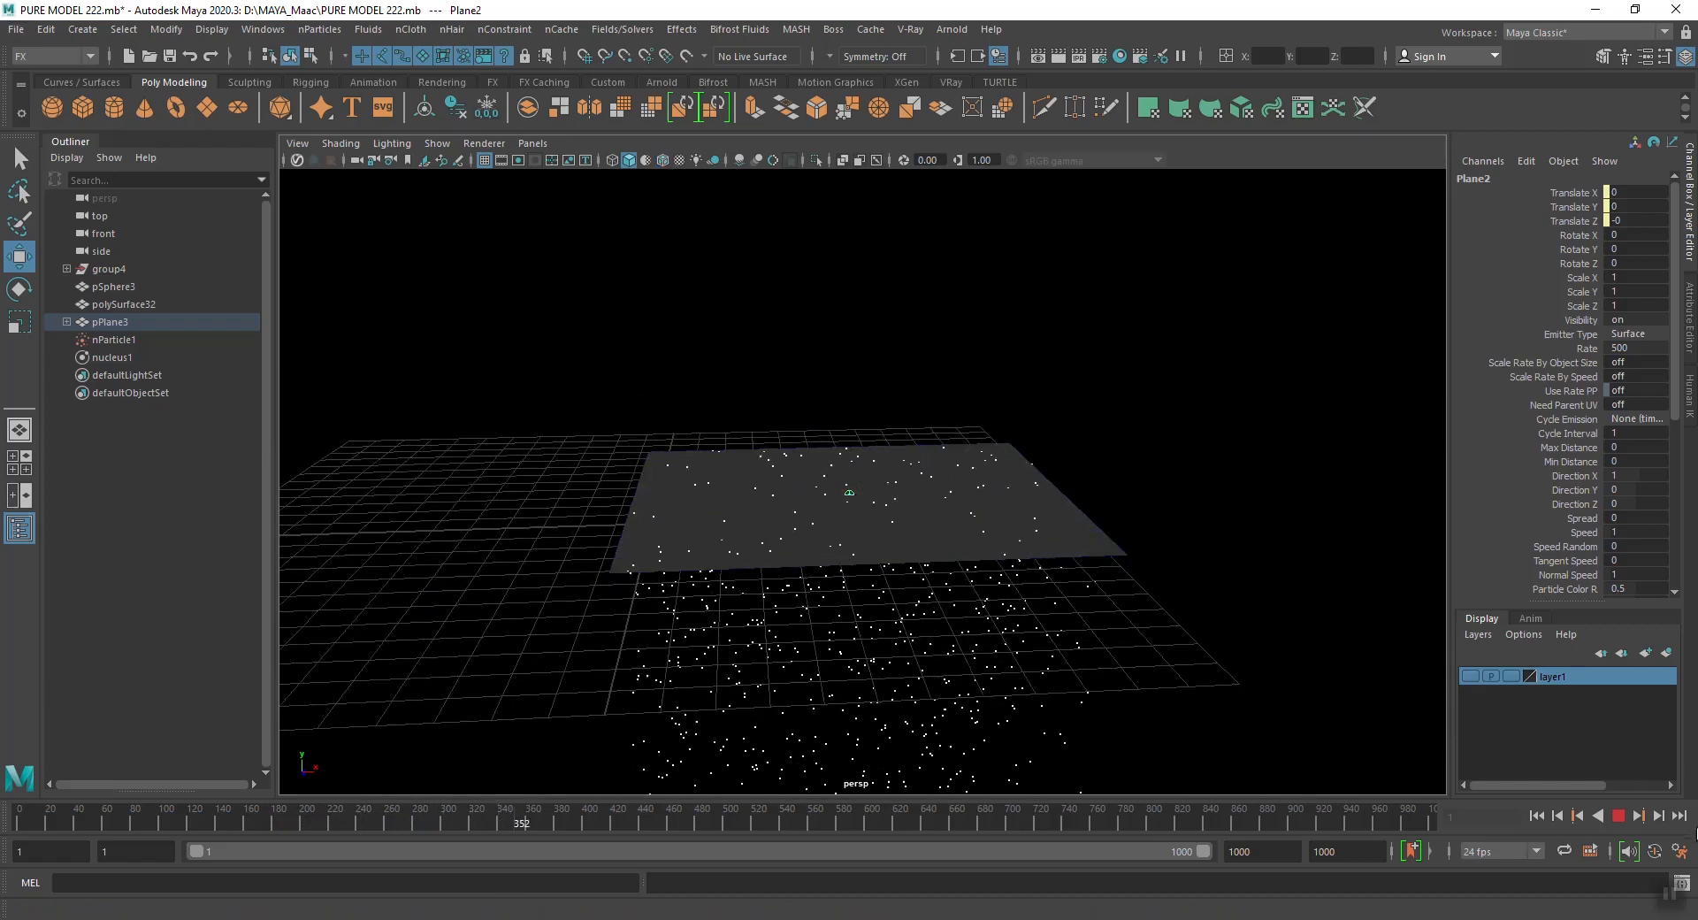
{"action": "left_click", "coordinate": [1618, 816]}
Select the emitted particles in the viewport and show their attributes in the Attribute Editor
{"action": "left_click_drag", "start_coordinate": [1247, 637], "coordinate": [1140, 622], "text": "alt"}
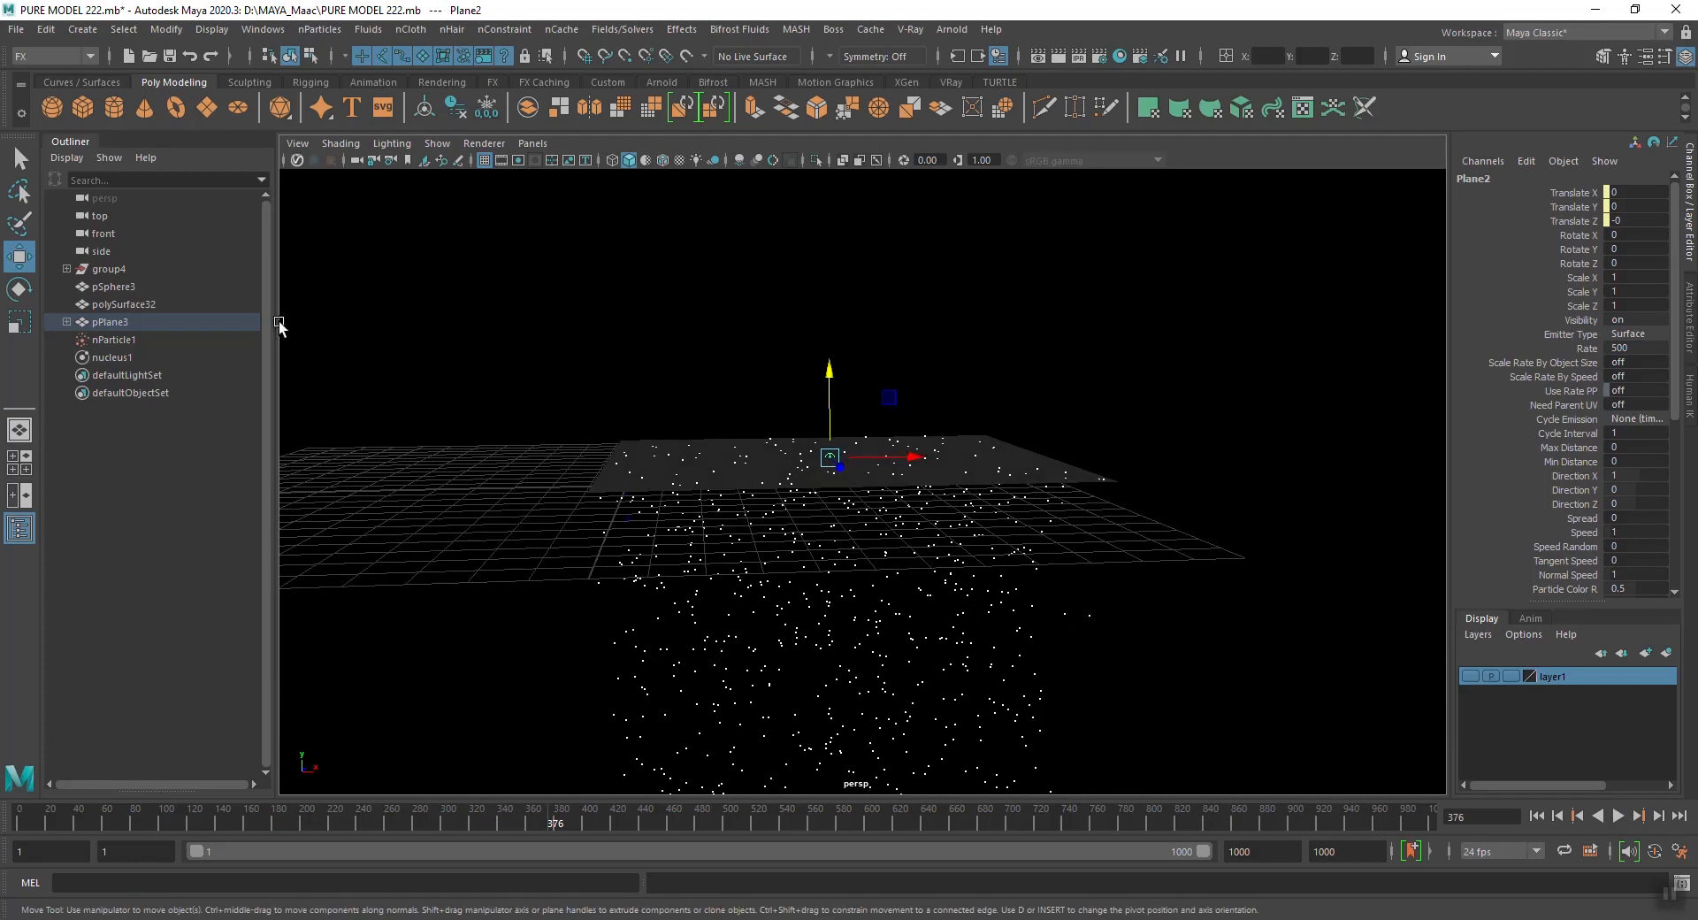
{"action": "left_click_drag", "start_coordinate": [1151, 623], "coordinate": [784, 681]}
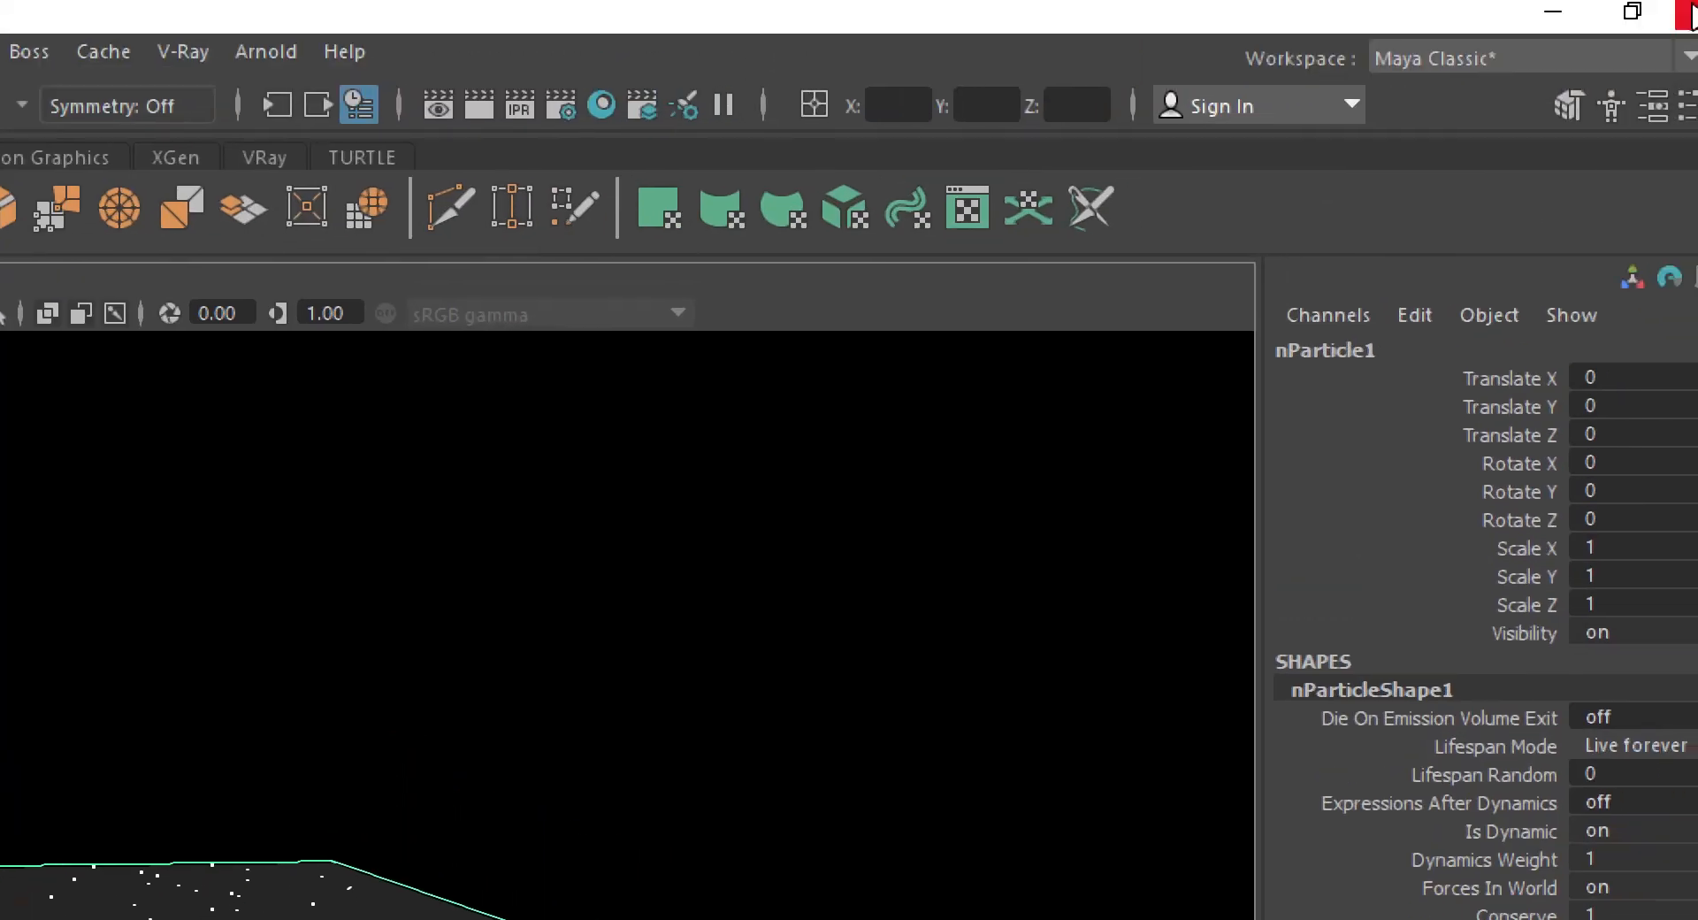
{"action": "left_click", "coordinate": [1611, 107]}
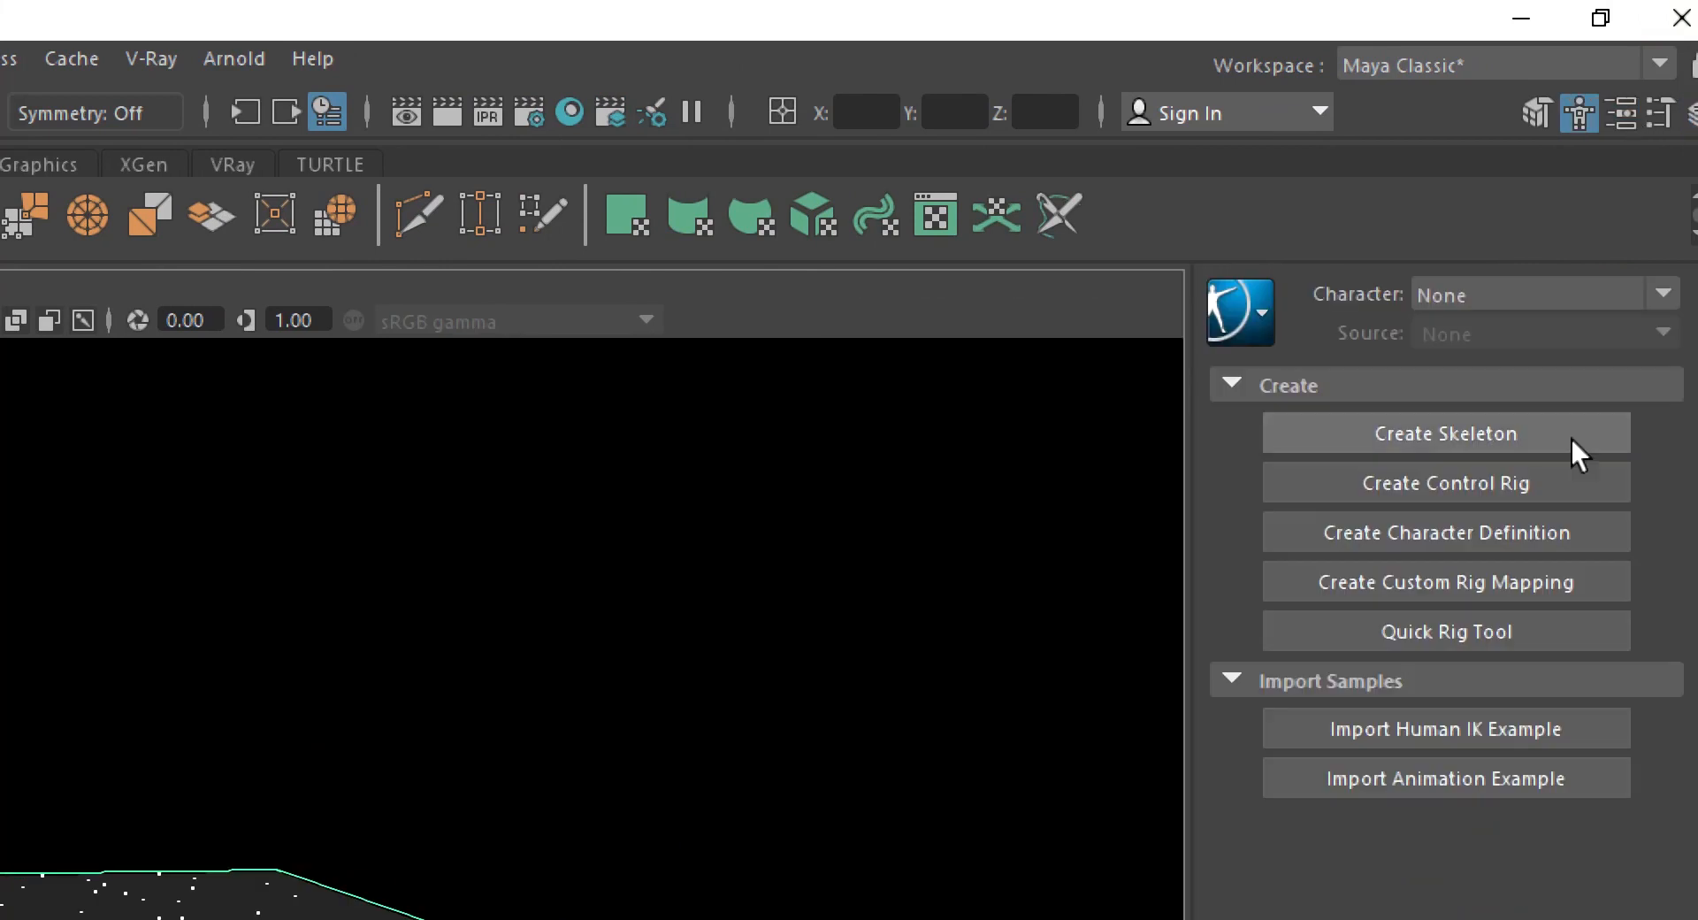
{"action": "left_click", "coordinate": [1620, 115]}
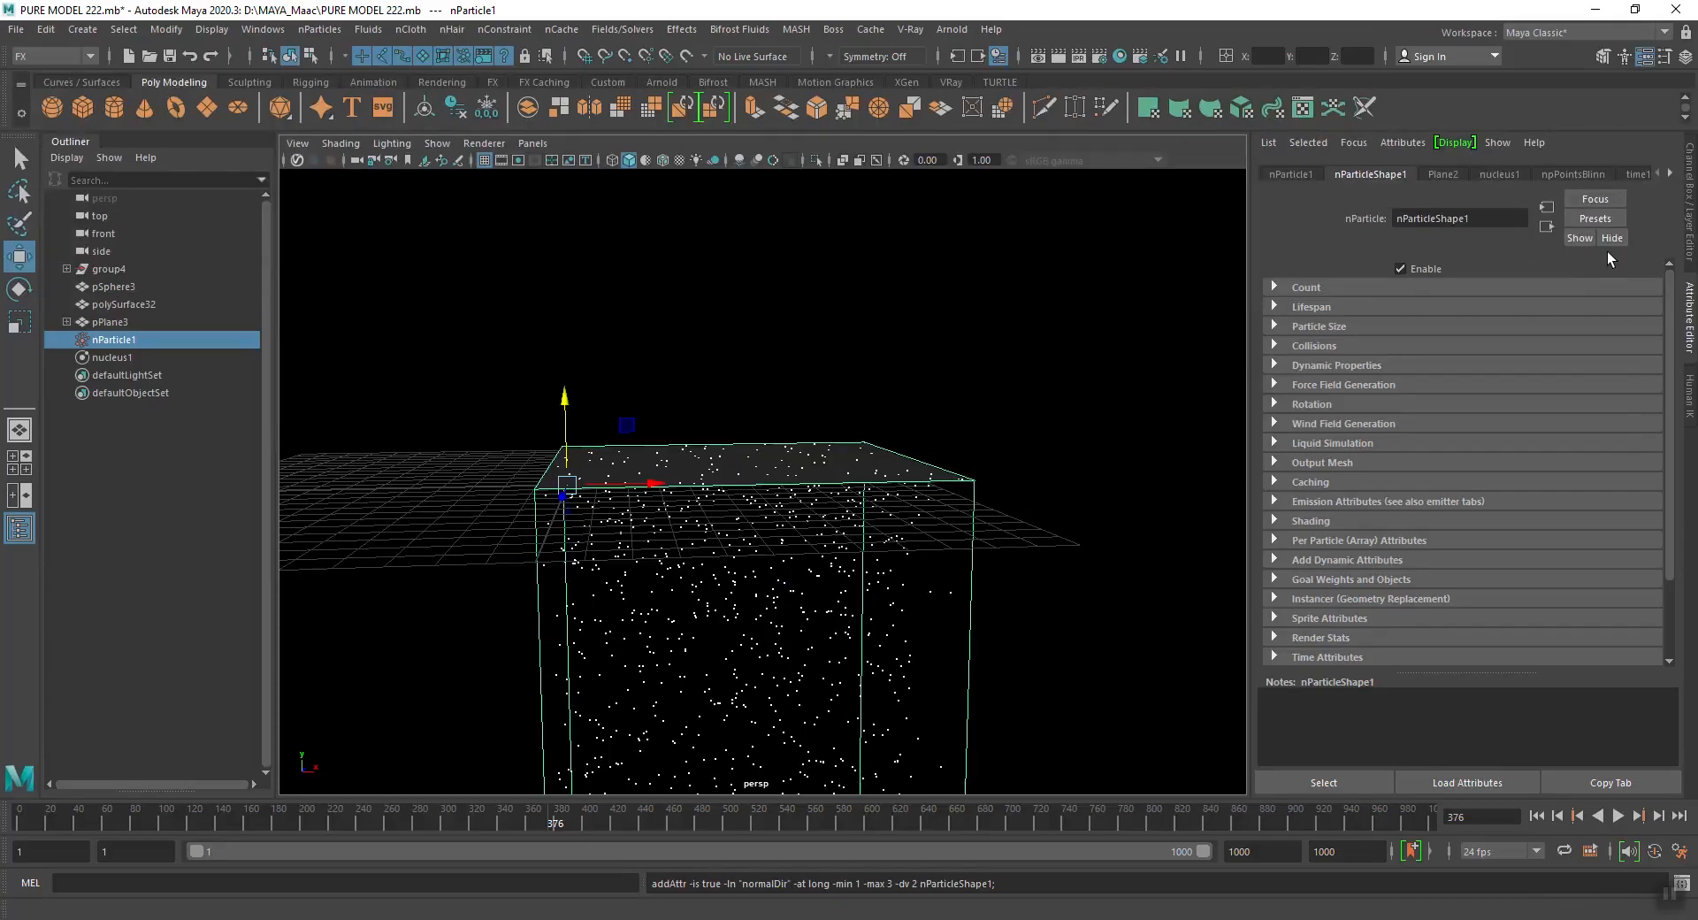
Set the Y value of the nucleus1 gravity direction to 1 so the particles travel upward
{"action": "left_click", "coordinate": [1499, 172]}
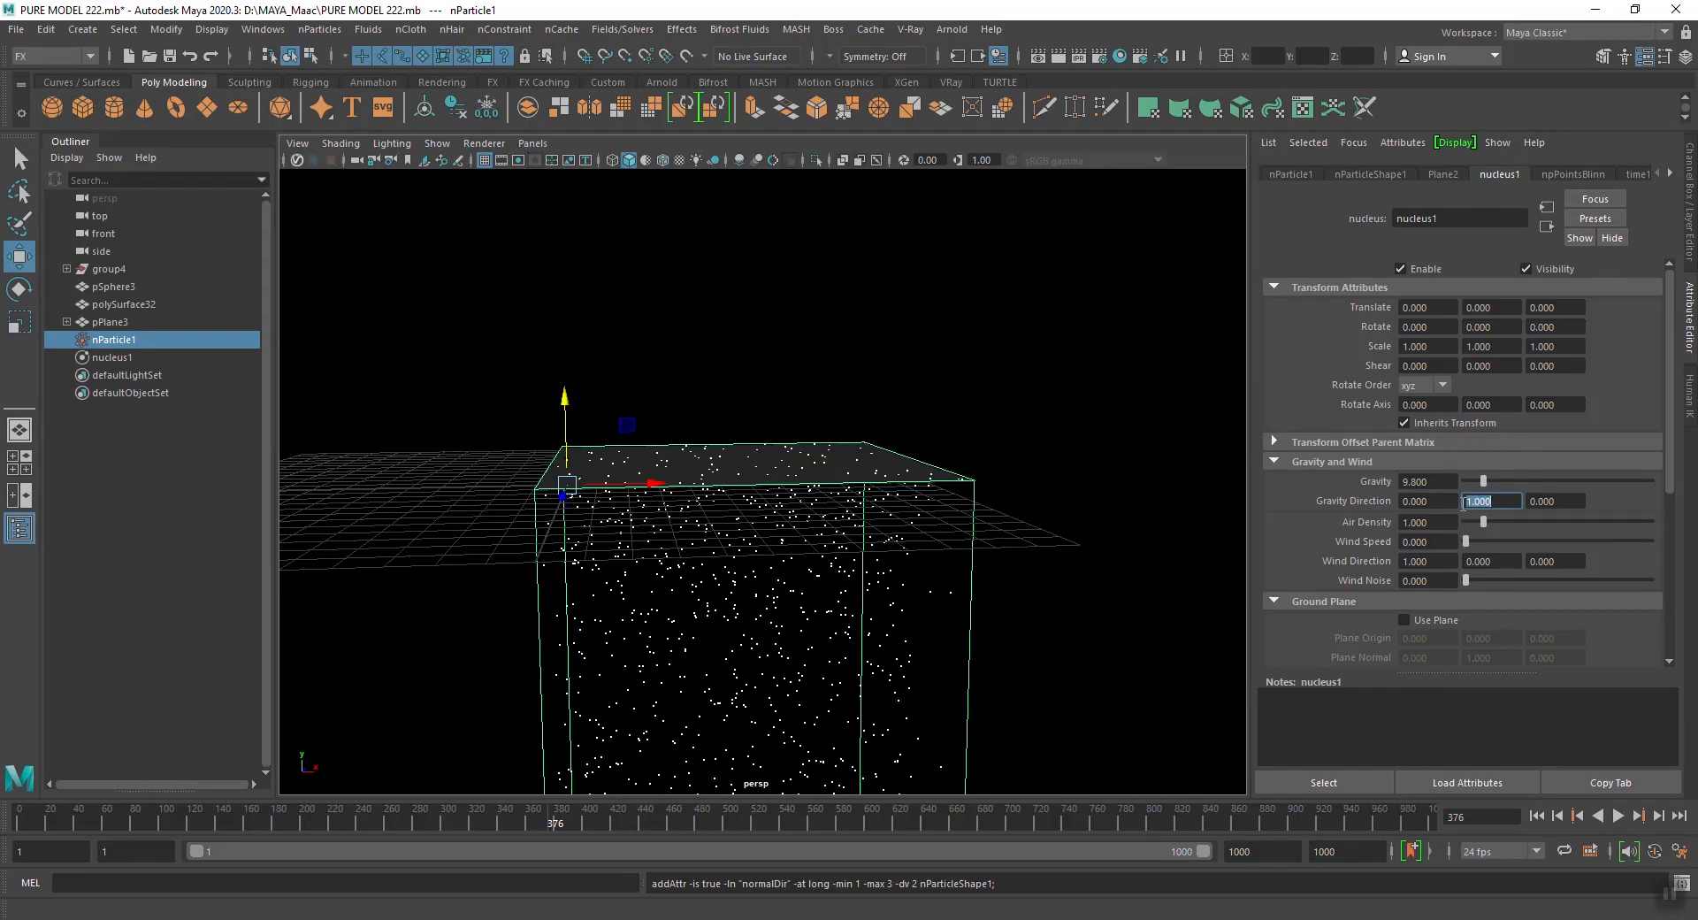
{"action": "left_click", "coordinate": [1433, 502]}
{"action": "left_click", "coordinate": [1562, 497]}
{"action": "left_click_drag", "start_coordinate": [1498, 501], "coordinate": [1463, 501]}
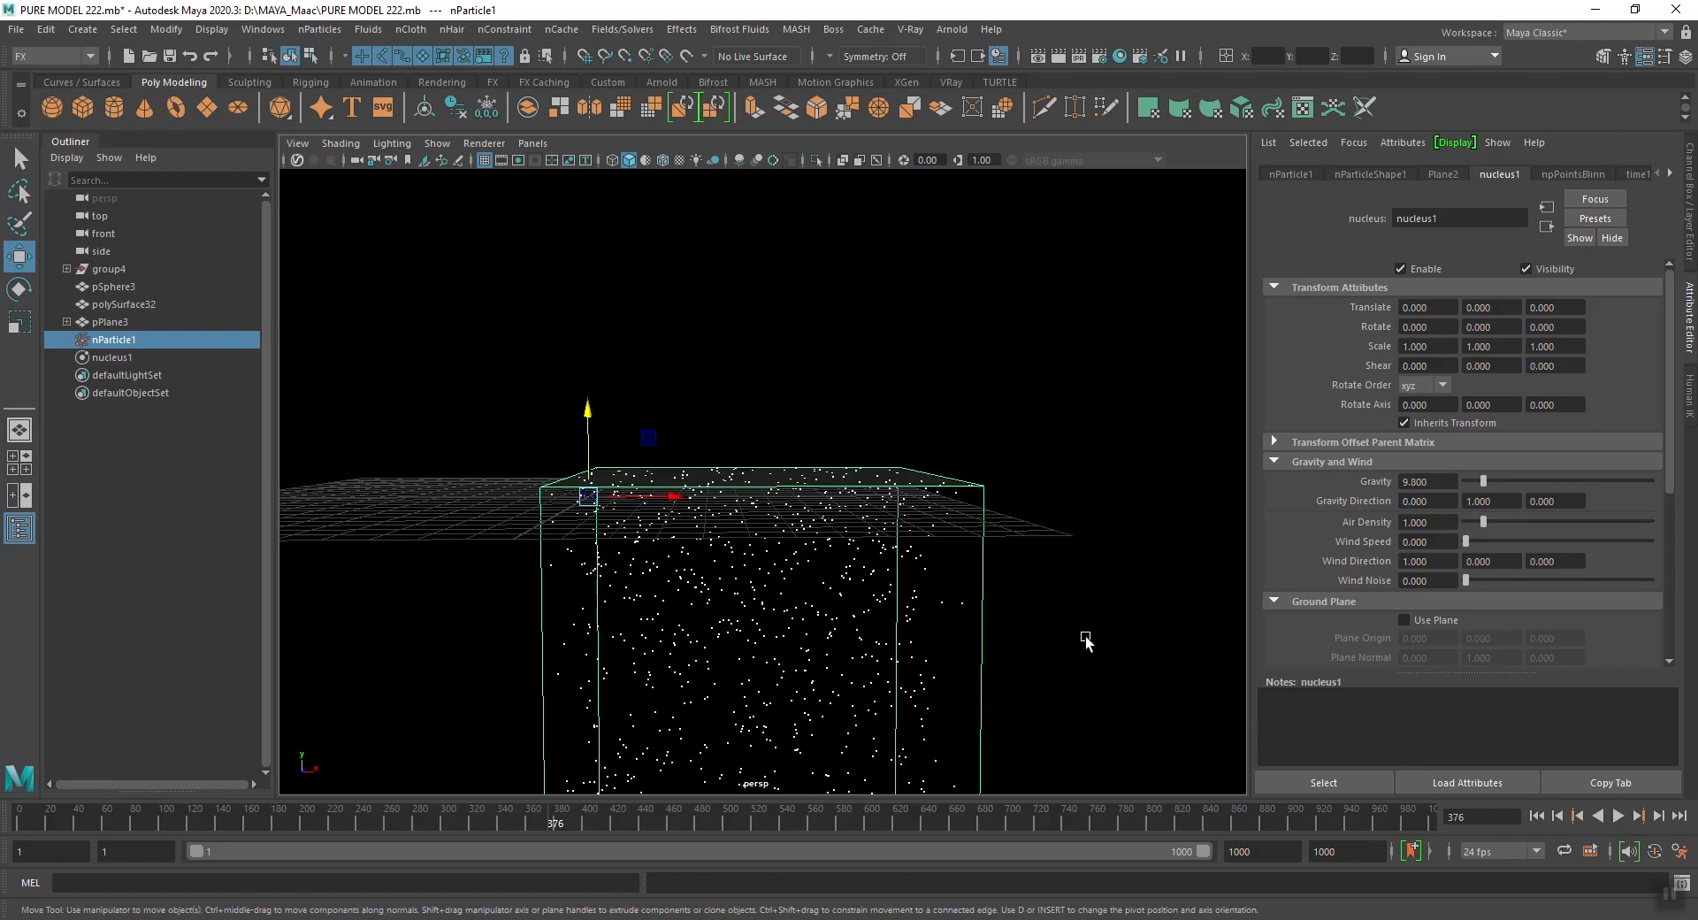
Play the simulation from the first frame, inspect the particles' upward motion, and stop playback
{"action": "left_click", "coordinate": [1557, 815]}
{"action": "left_click", "coordinate": [1617, 815]}
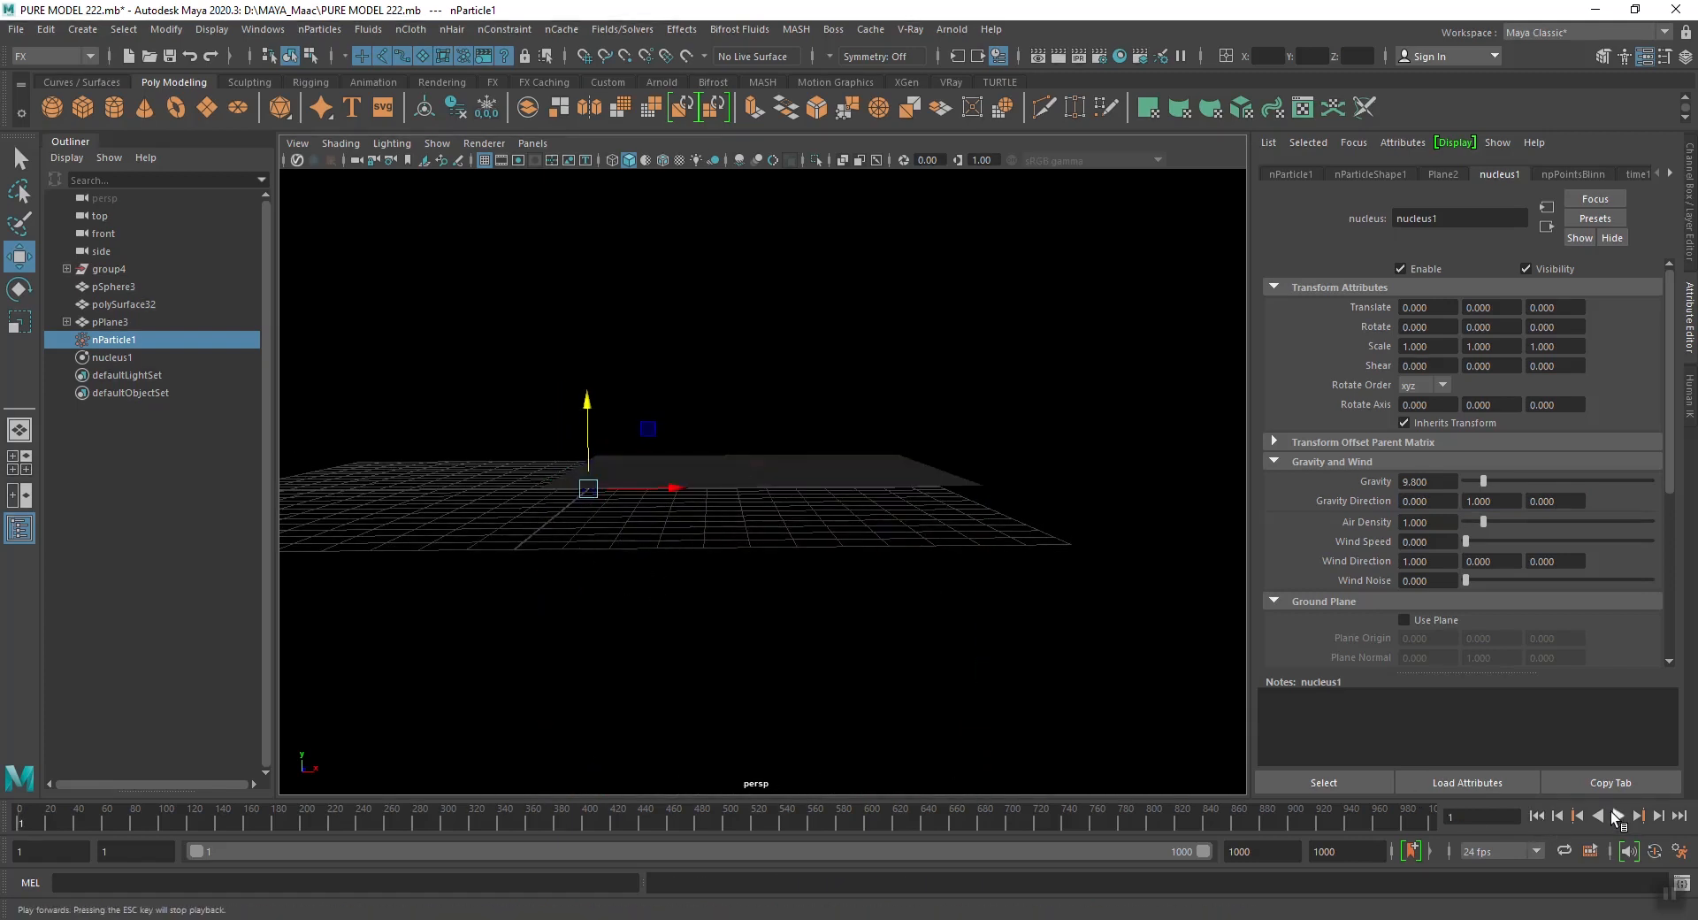
{"action": "left_click_drag", "start_coordinate": [1020, 570], "coordinate": [983, 671], "text": "alt"}
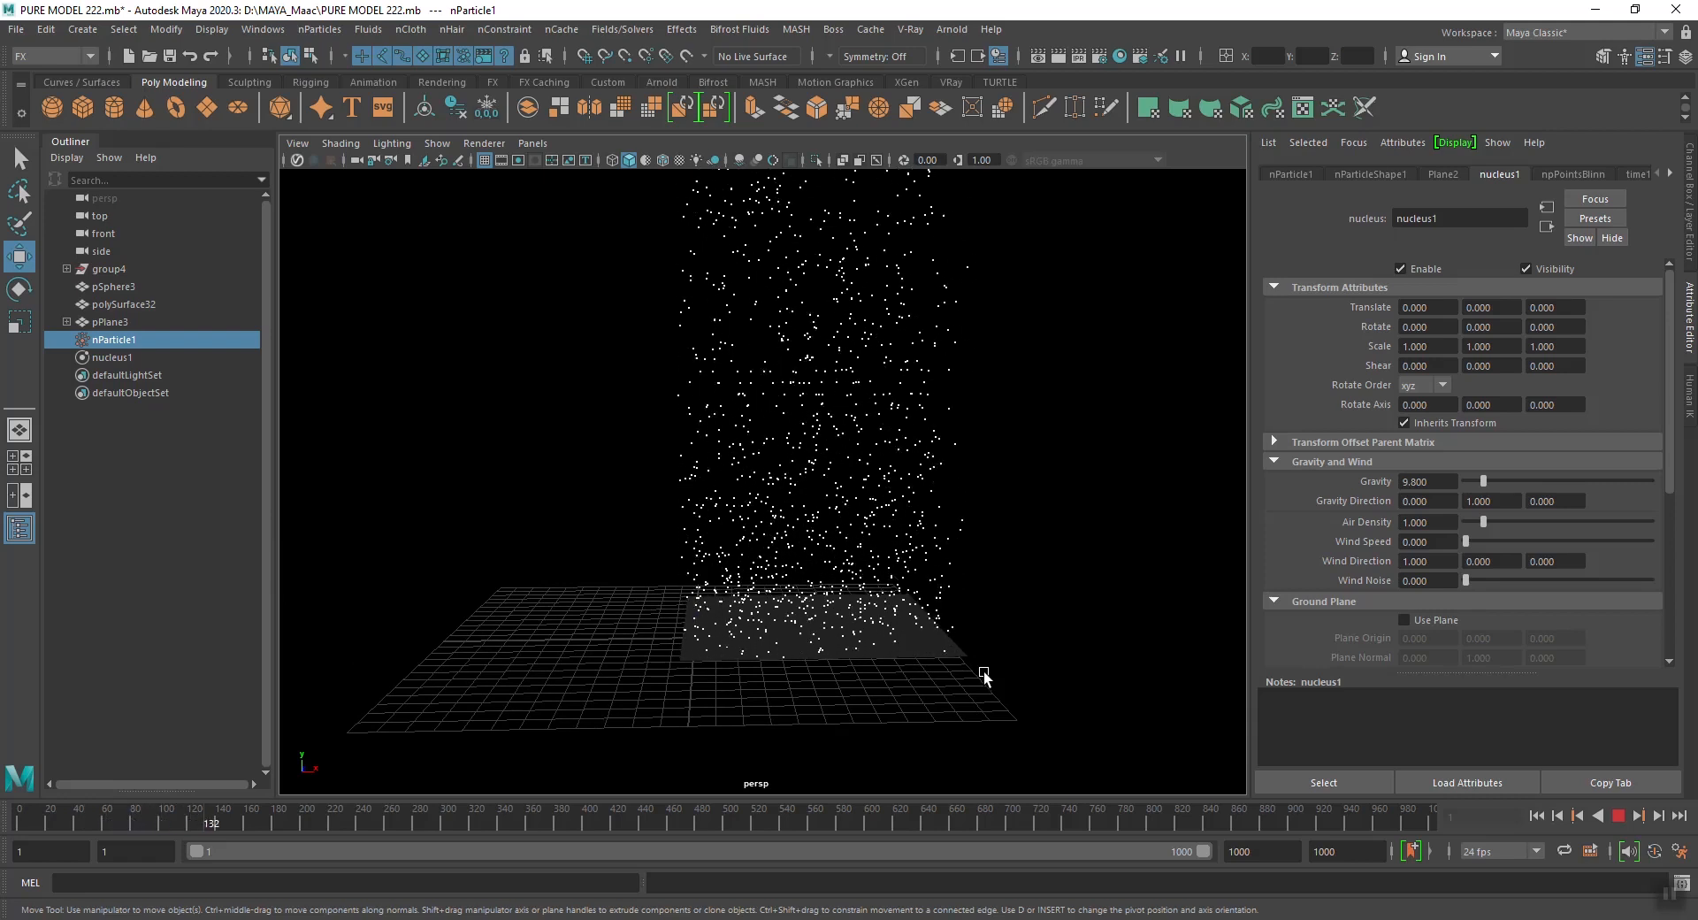
{"action": "mouse_move", "coordinate": [943, 635]}
{"action": "left_mouse_down", "text": "alt"}
{"action": "mouse_move", "coordinate": [974, 669]}
{"action": "mouse_move", "coordinate": [944, 513]}
{"action": "mouse_move", "coordinate": [819, 507]}
{"action": "mouse_move", "coordinate": [963, 619]}
{"action": "mouse_move", "coordinate": [920, 621]}
{"action": "left_mouse_up", "text": "alt"}
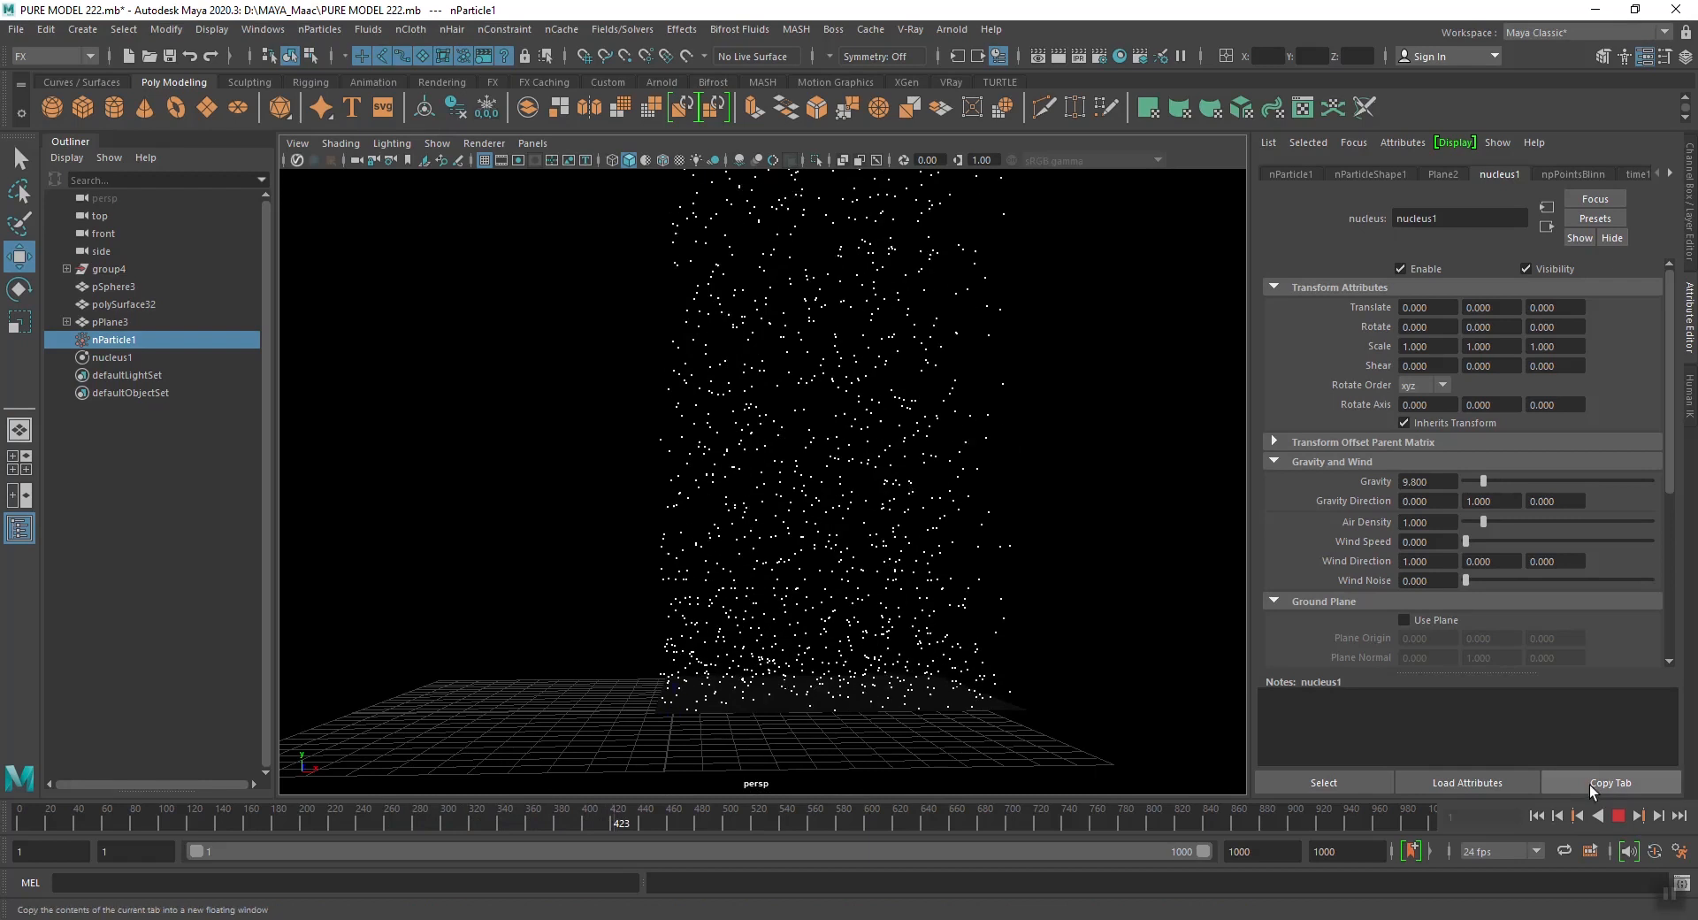
{"action": "left_click", "coordinate": [1618, 816]}
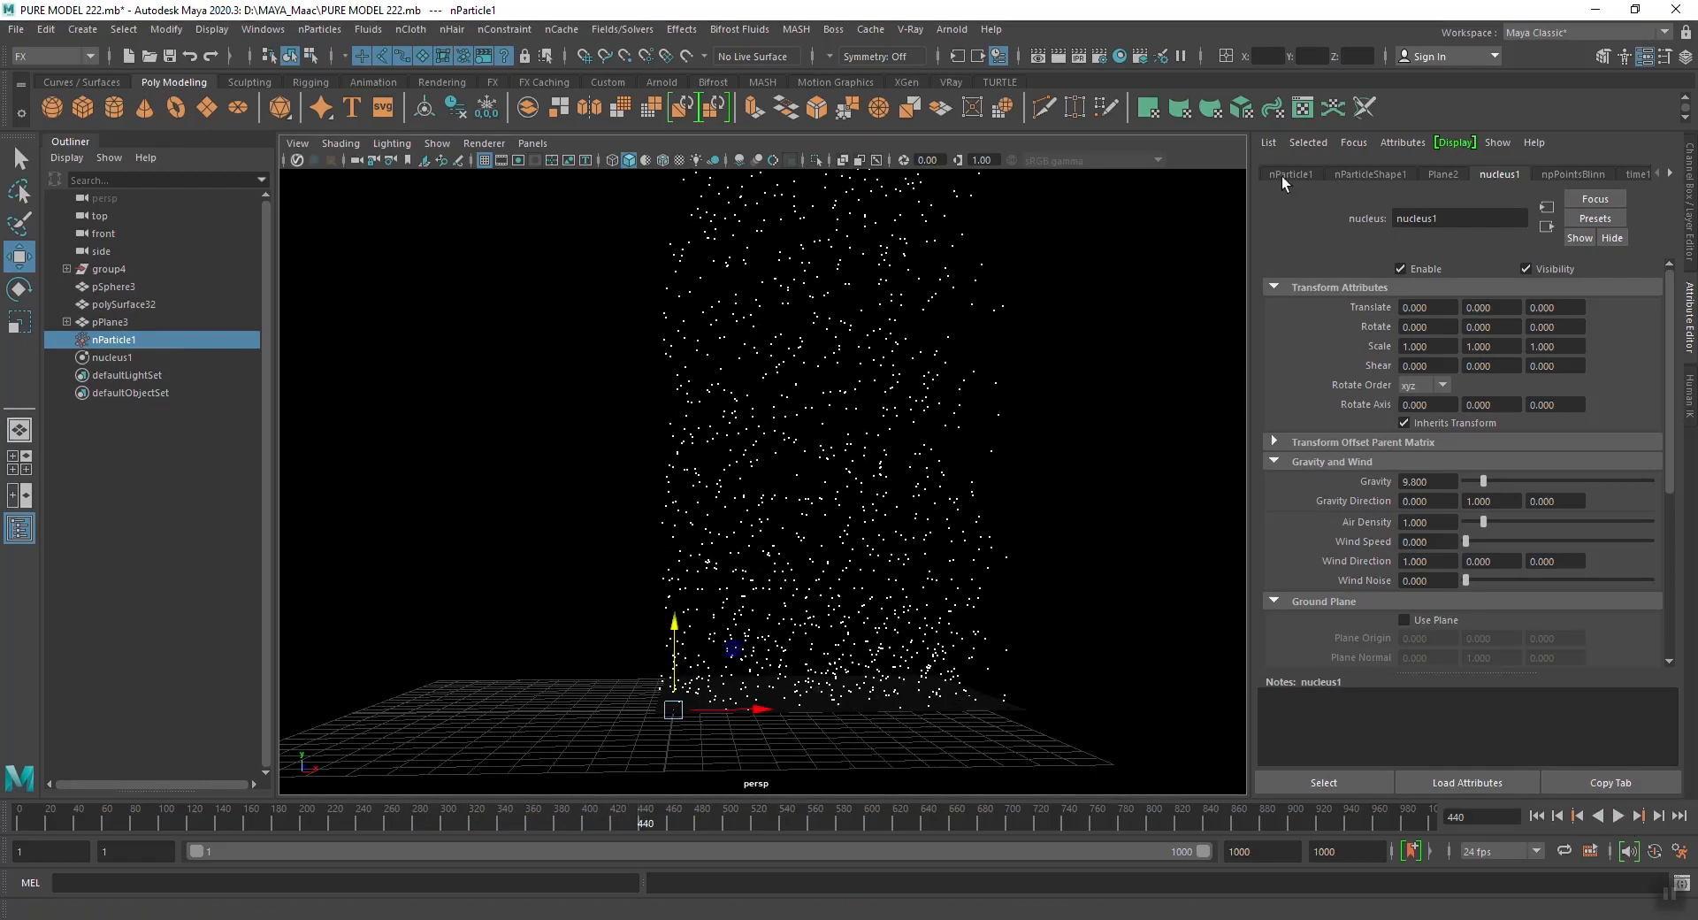
In the nParticleShape1 attributes, set the Lifespan Mode to Constant with a lifespan of 1.5
{"action": "left_click", "coordinate": [1351, 174]}
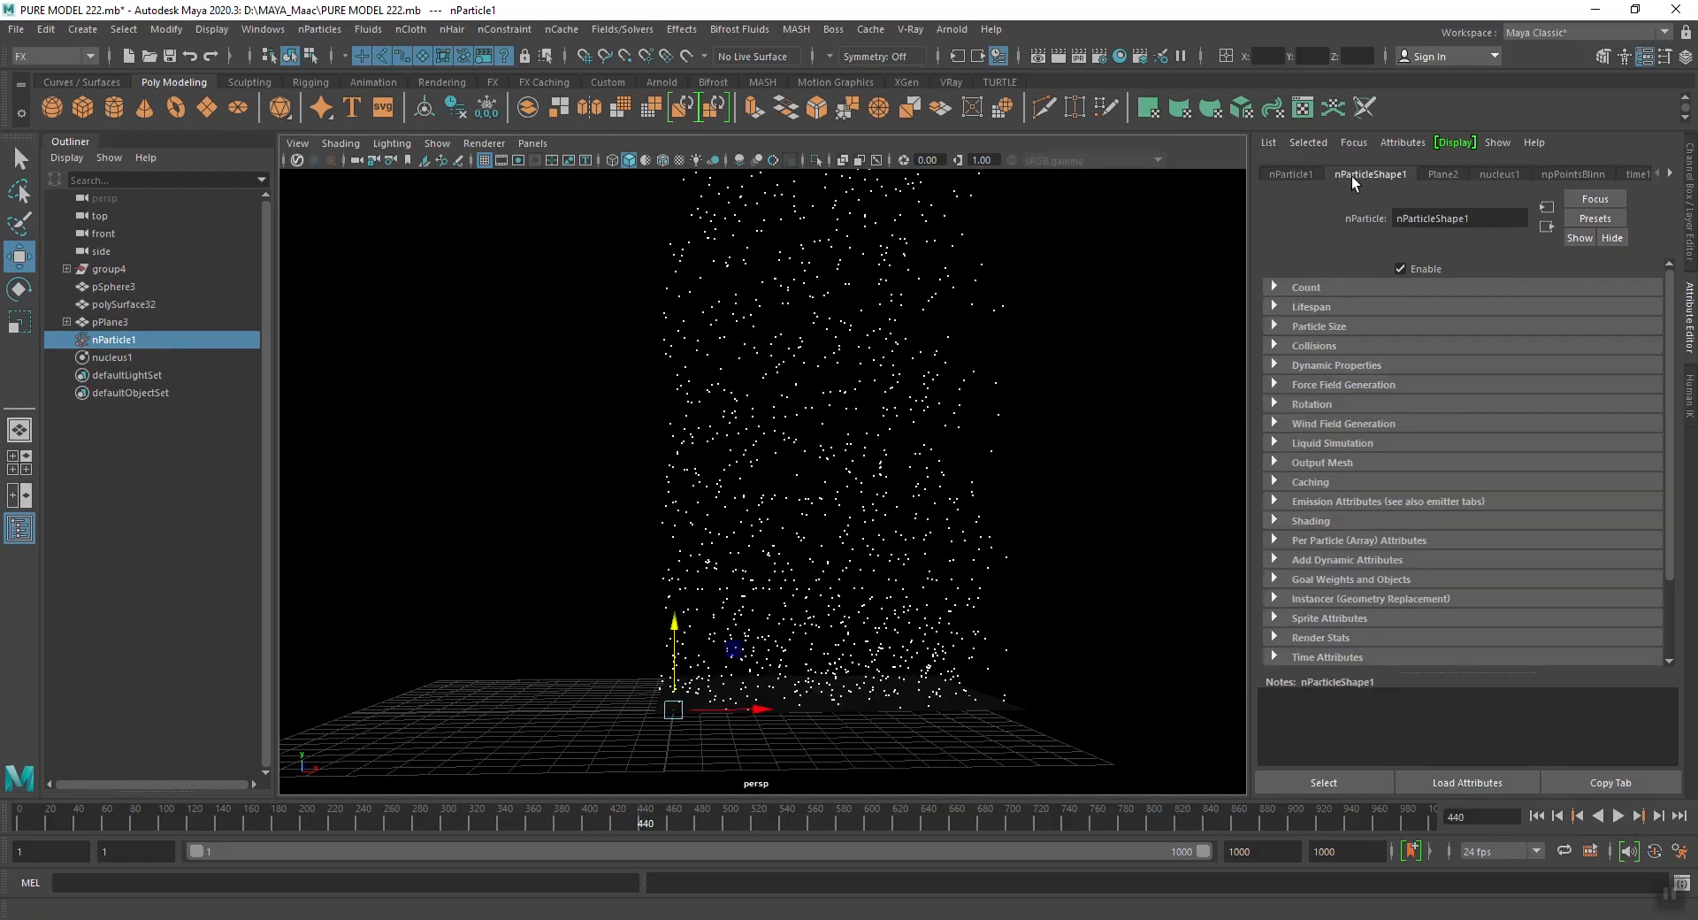
{"action": "left_click", "coordinate": [1297, 306]}
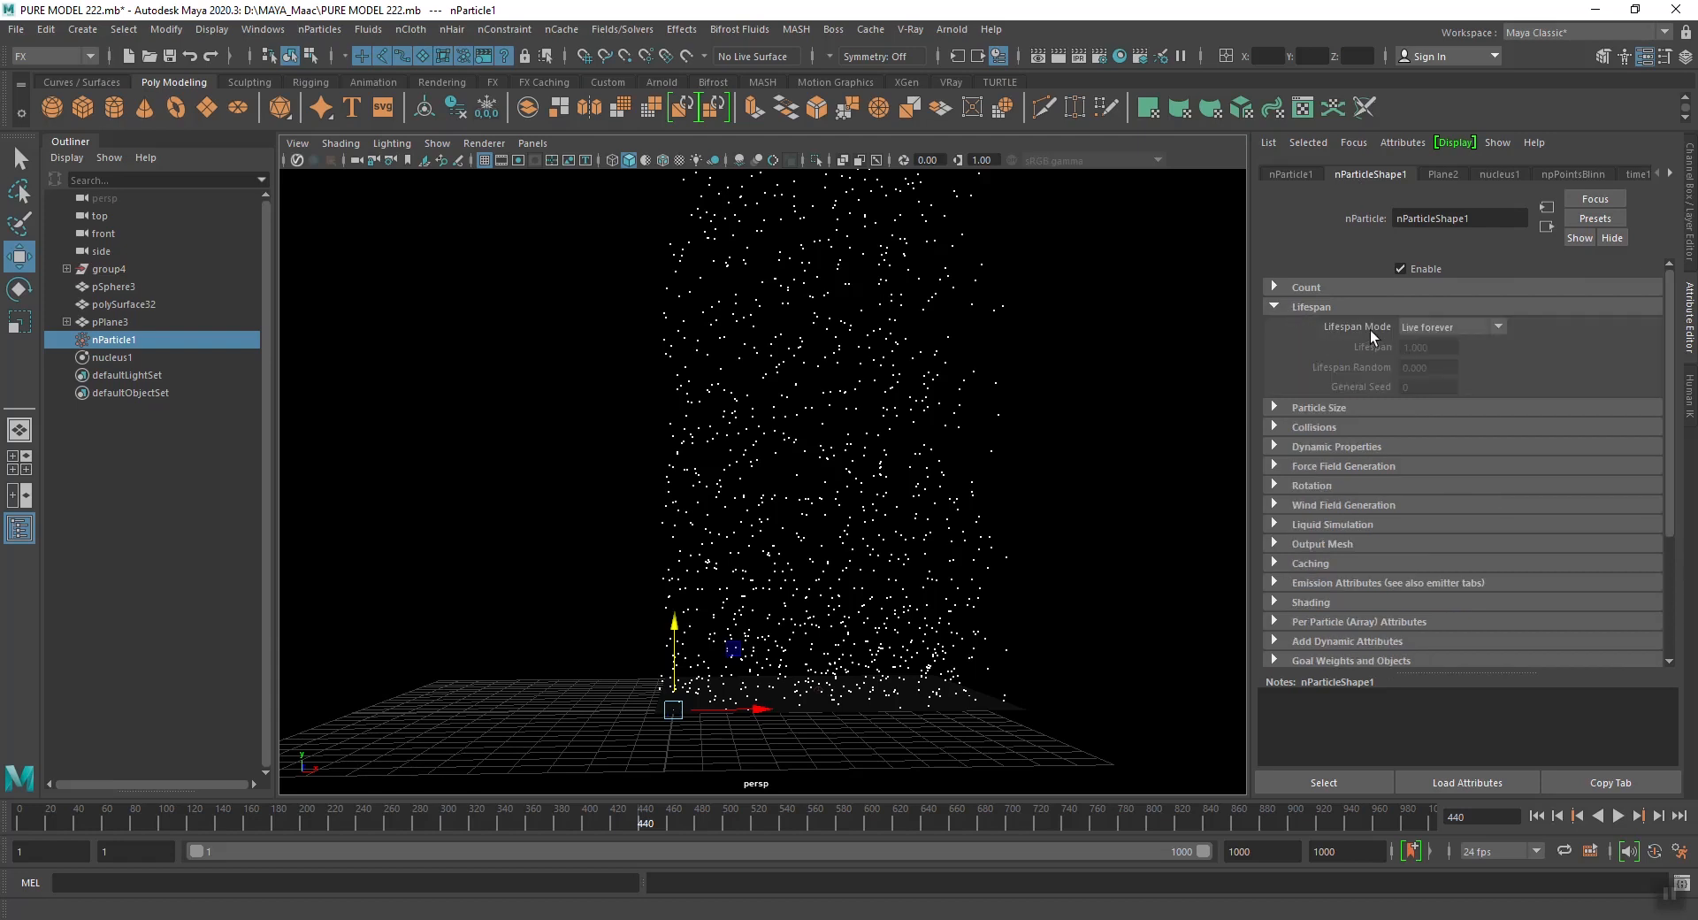
{"action": "left_click", "coordinate": [1424, 327]}
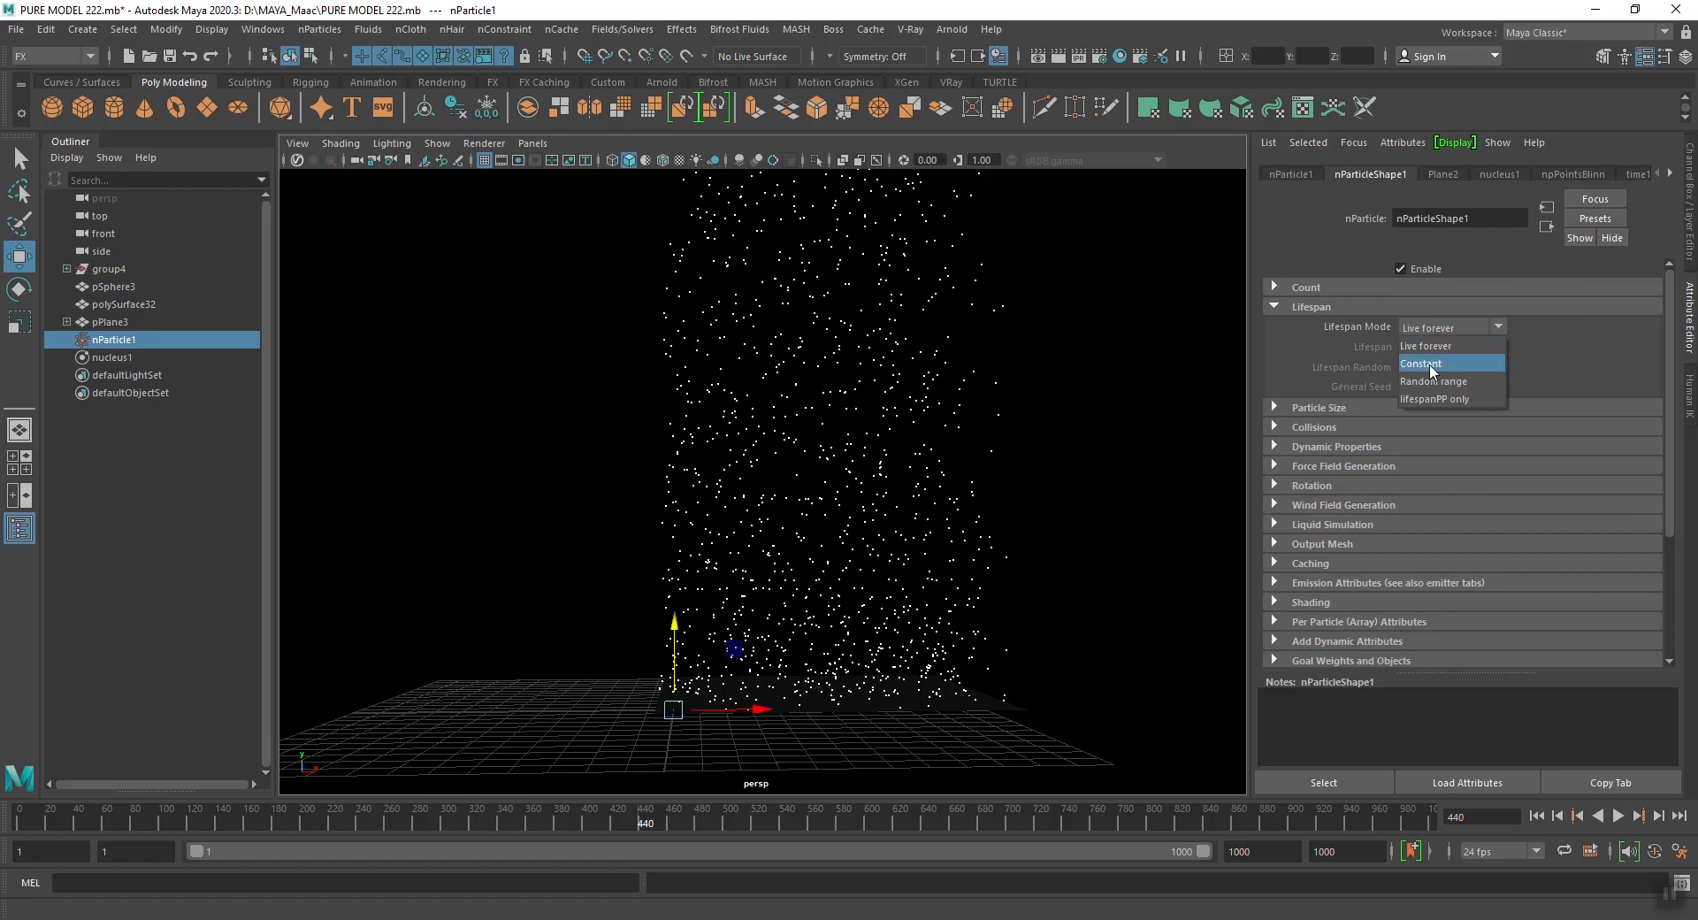
{"action": "left_click", "coordinate": [1429, 363]}
{"action": "left_click", "coordinate": [1399, 347]}
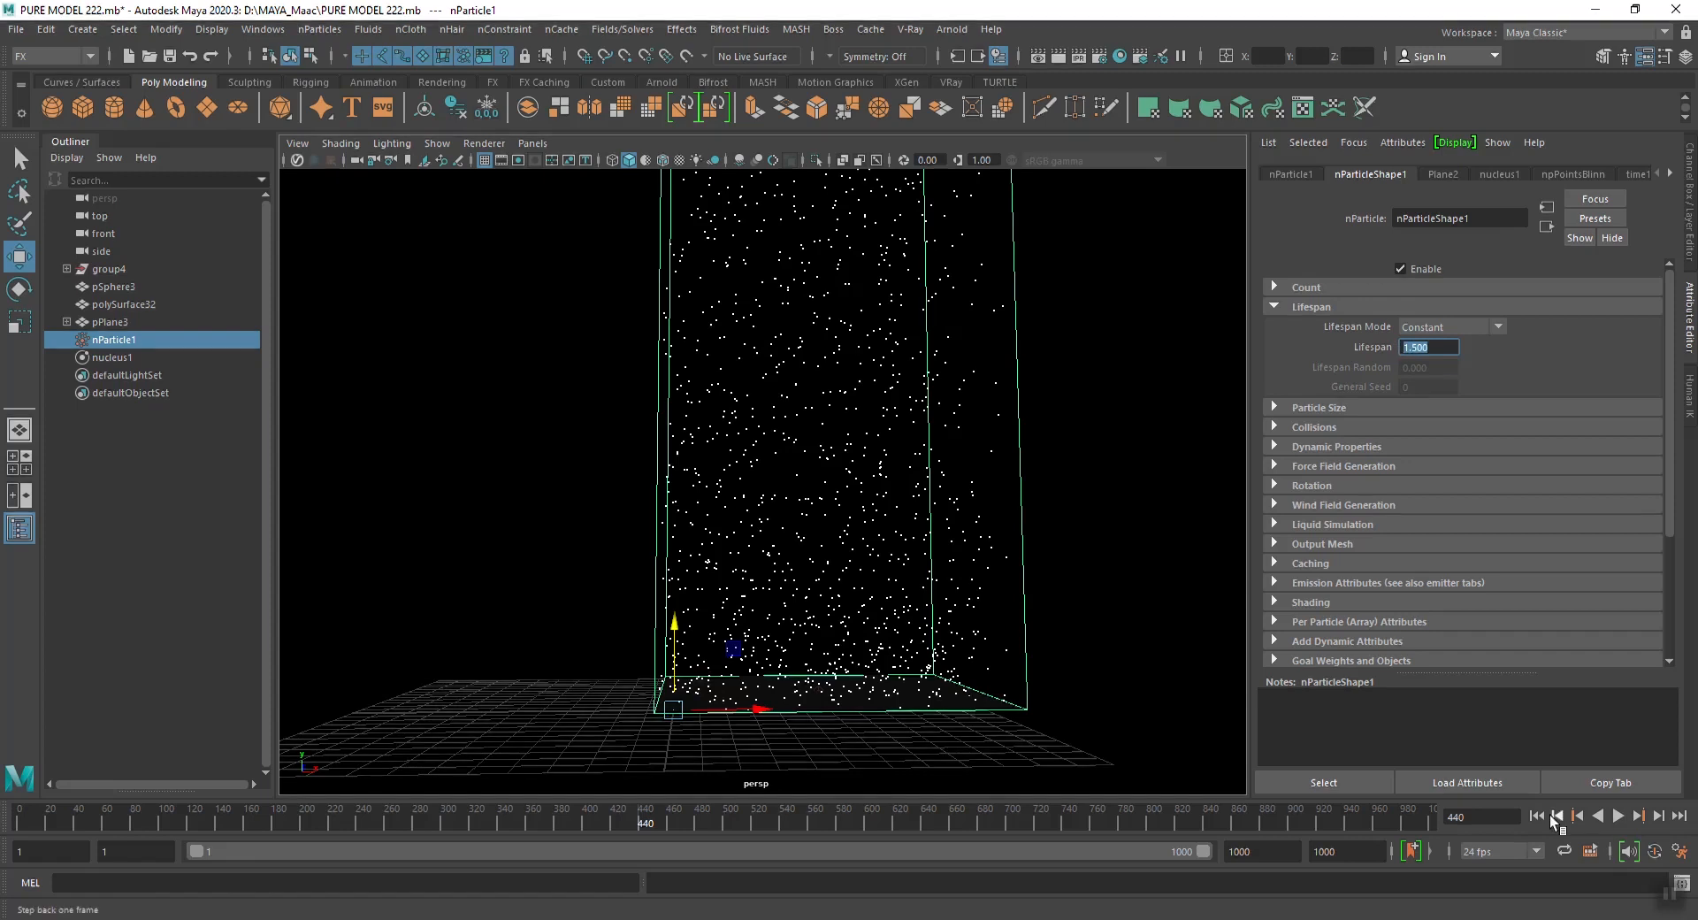
Play the simulation from the first frame to check how high the particles rise before dying, and stop playback
{"action": "left_click", "coordinate": [1536, 815]}
{"action": "left_click", "coordinate": [1619, 815]}
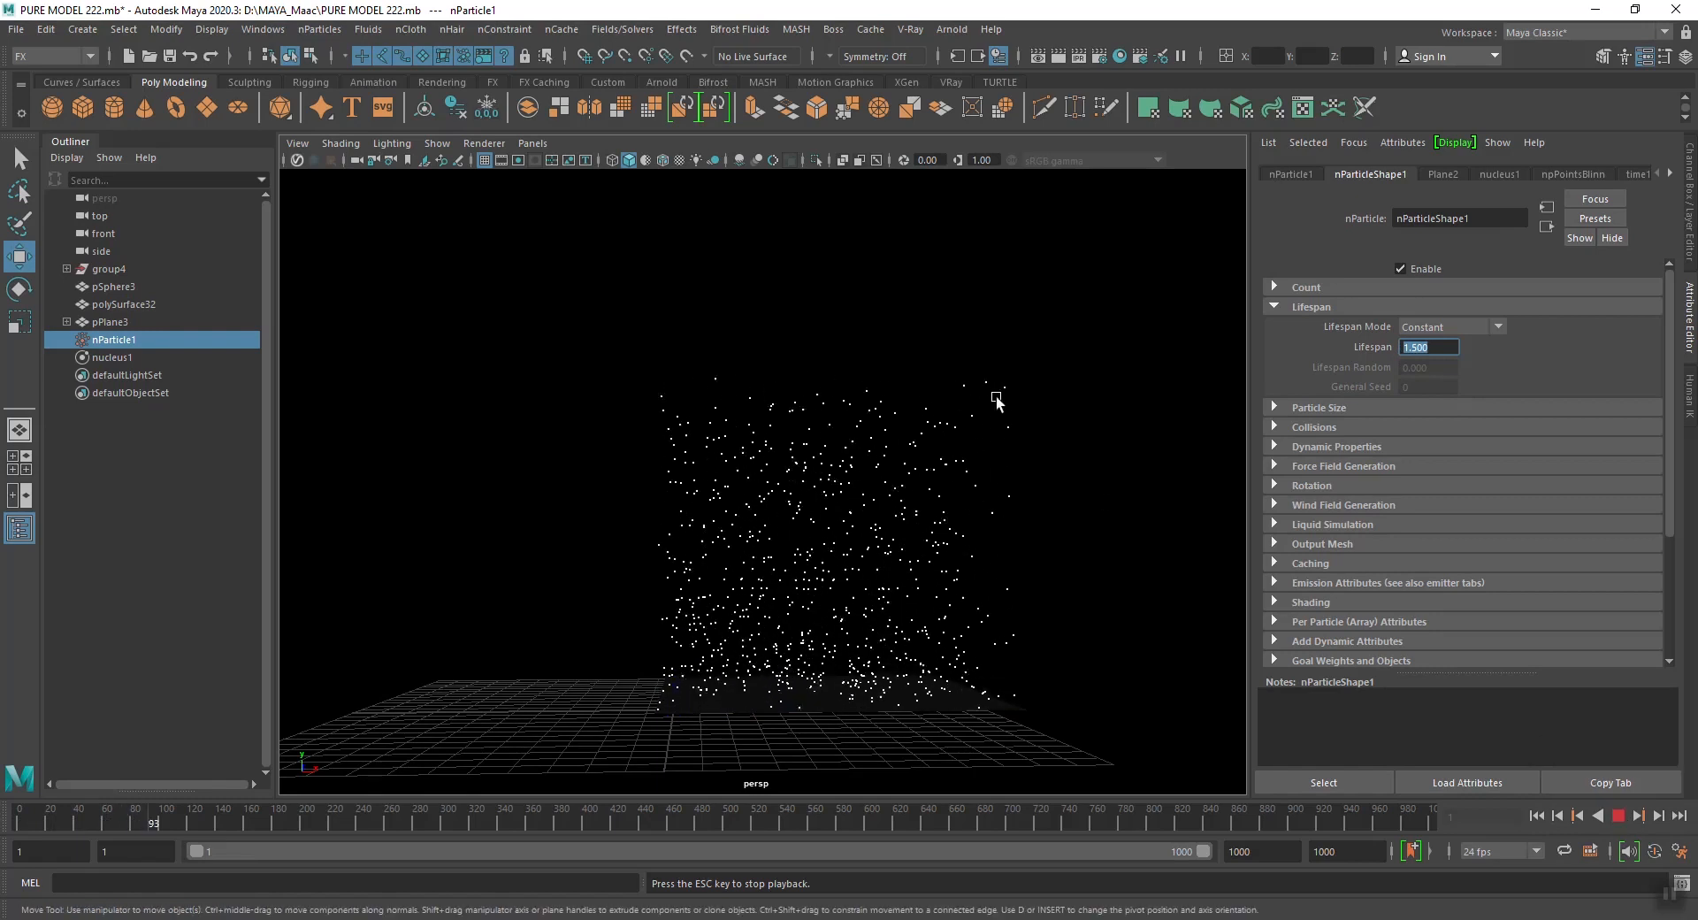
{"action": "left_click", "coordinate": [1621, 815]}
Change the Particle Render Type in the nParticle shading settings to Spheres
{"action": "scroll", "coordinate": [1303, 424], "scroll_direction": "down", "scroll_amount": 3}
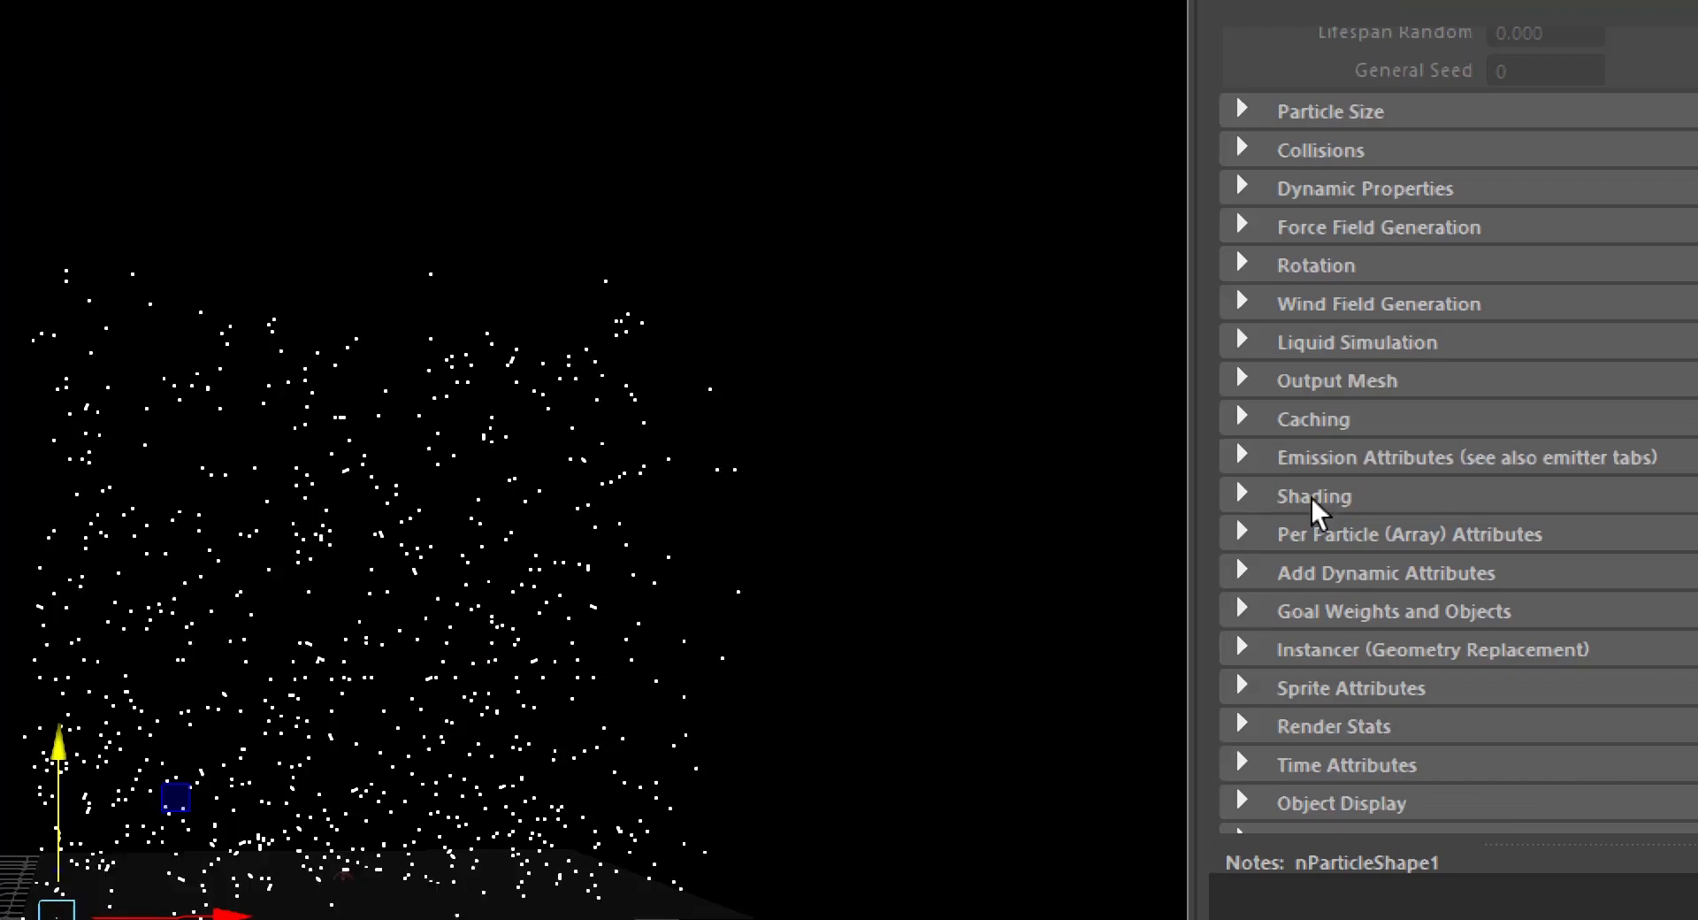
{"action": "left_click", "coordinate": [1296, 493]}
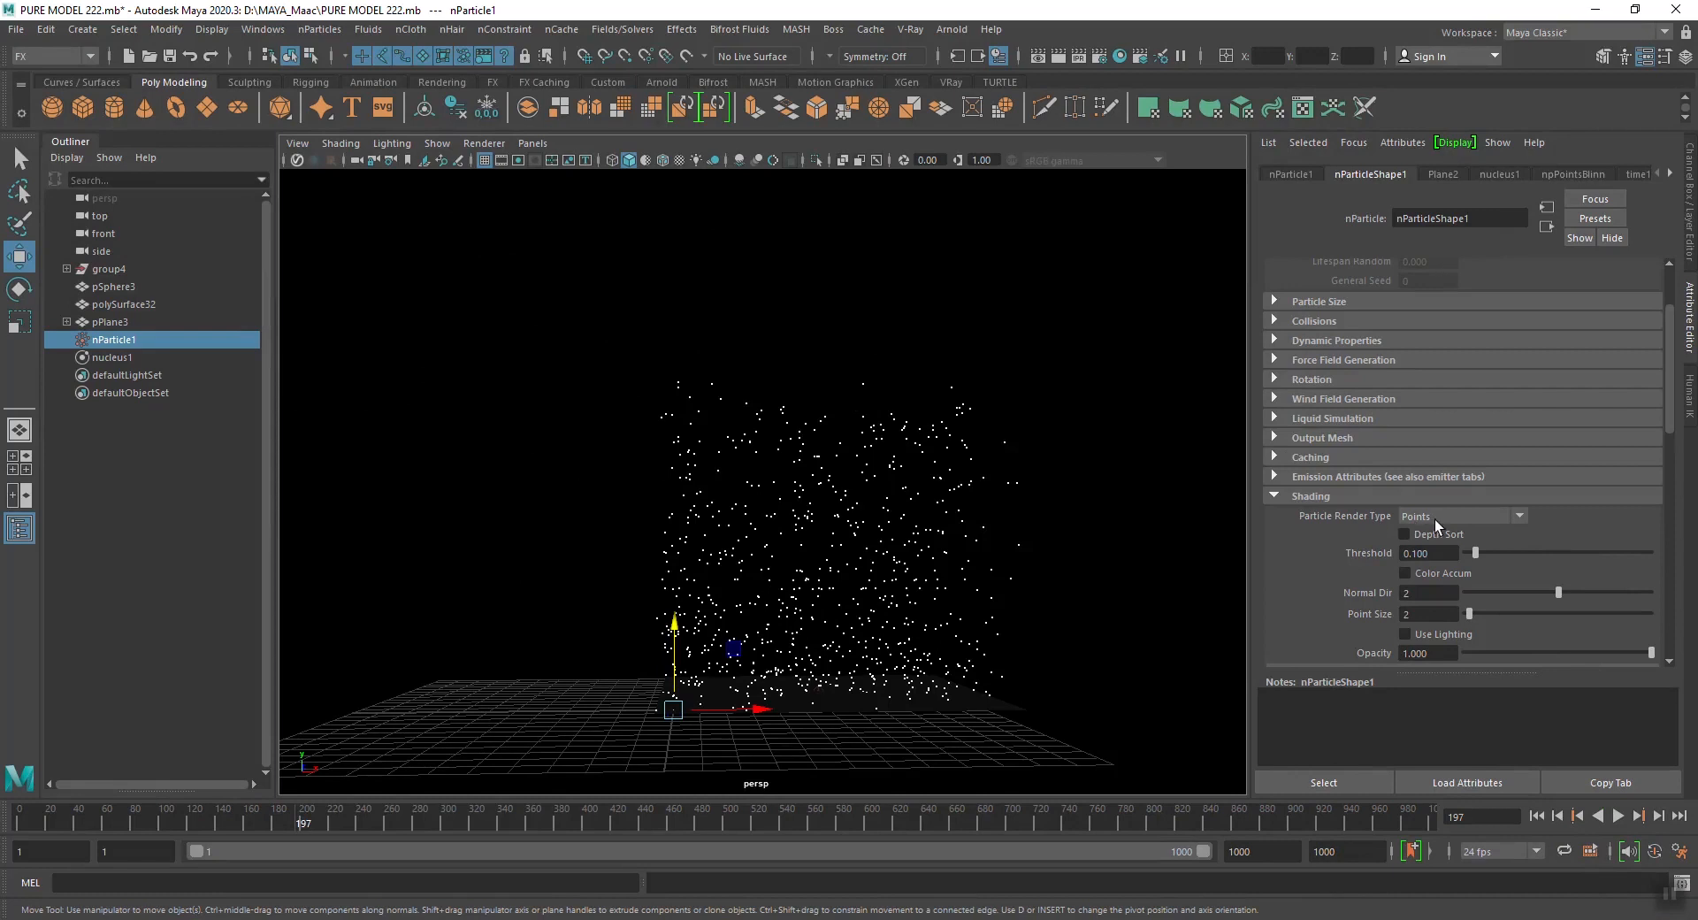
{"action": "left_click", "coordinate": [1451, 517]}
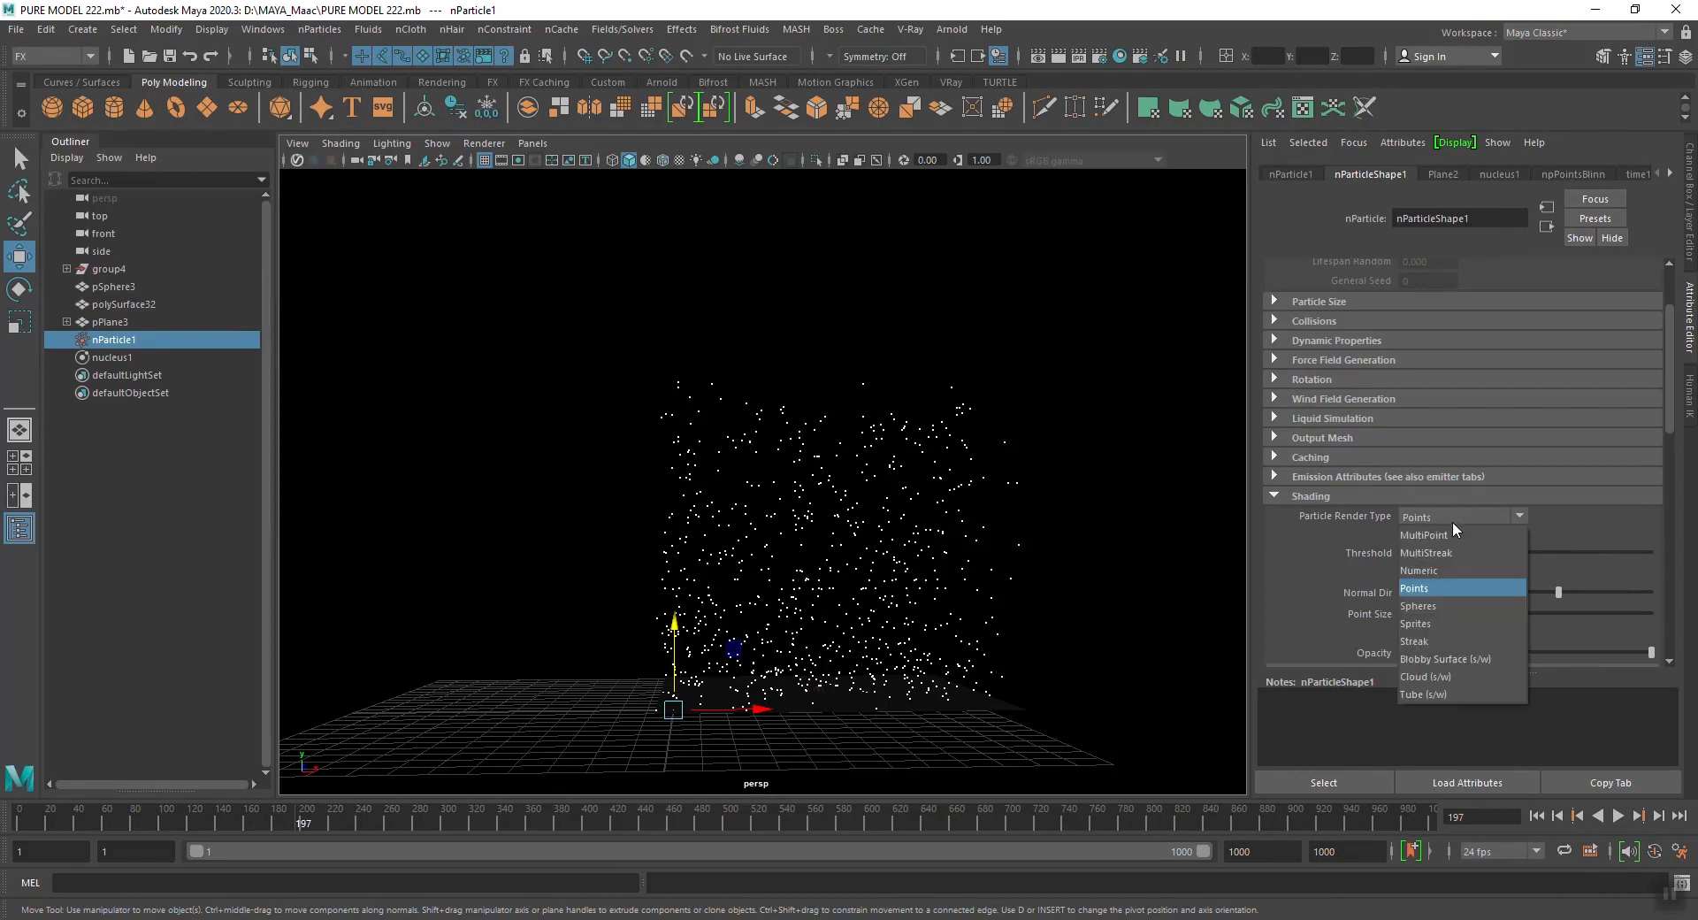
{"action": "left_click", "coordinate": [1429, 606]}
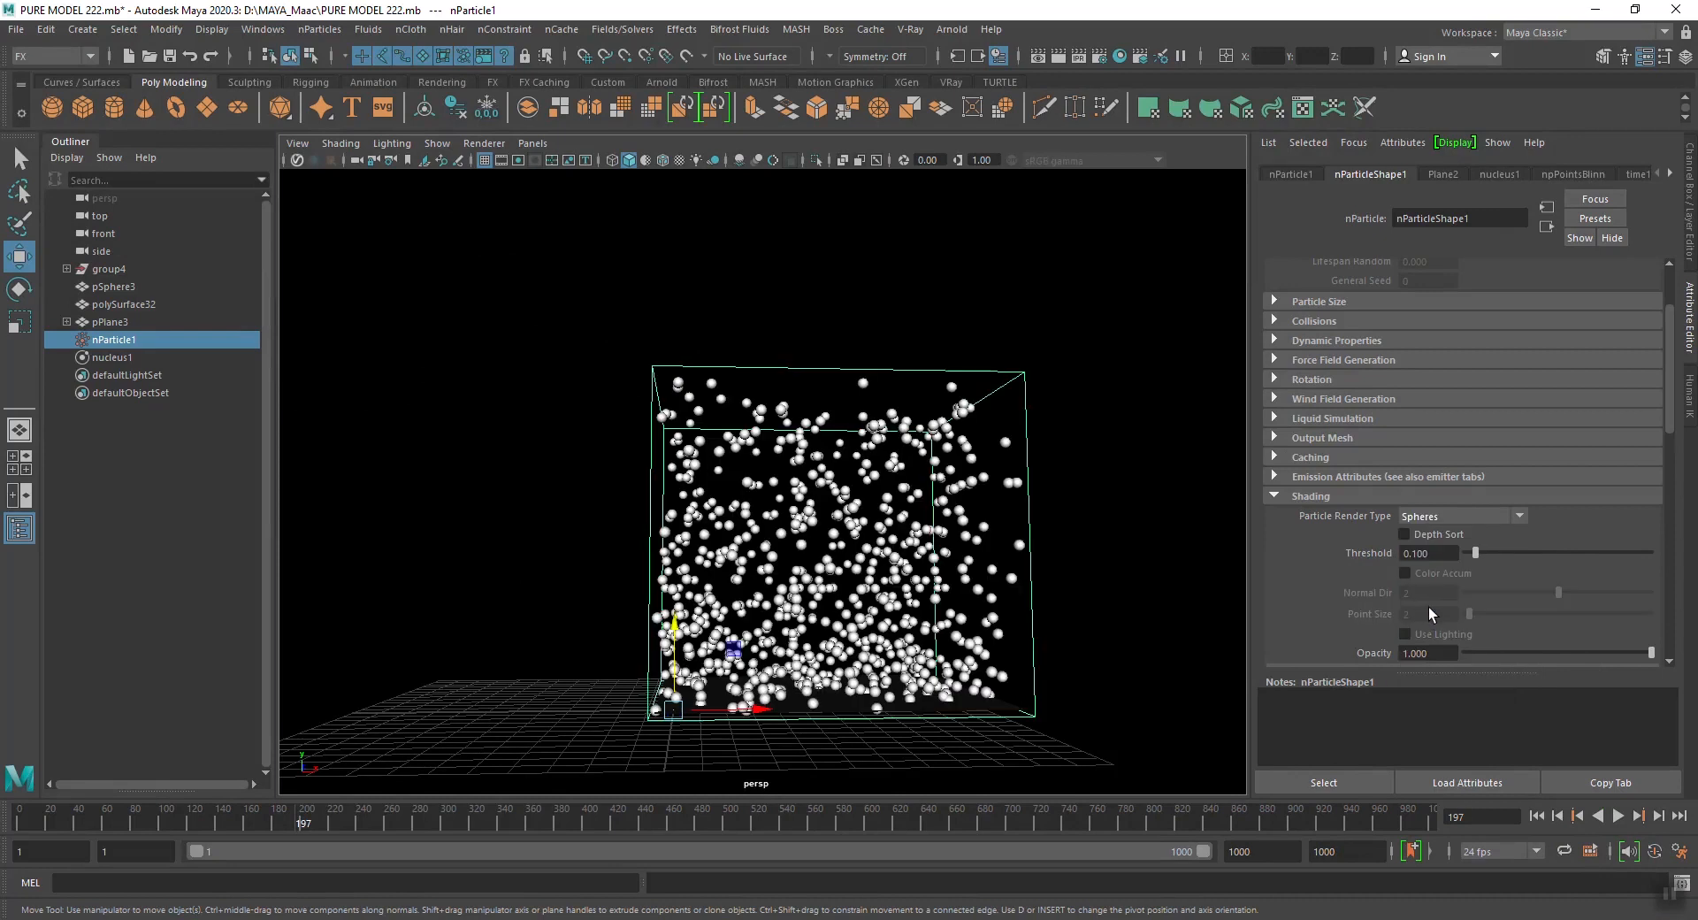
Replay the simulation from the first frame to inspect the sphere particles, and stop playback
{"action": "left_click", "coordinate": [1537, 815]}
{"action": "left_click", "coordinate": [1616, 815]}
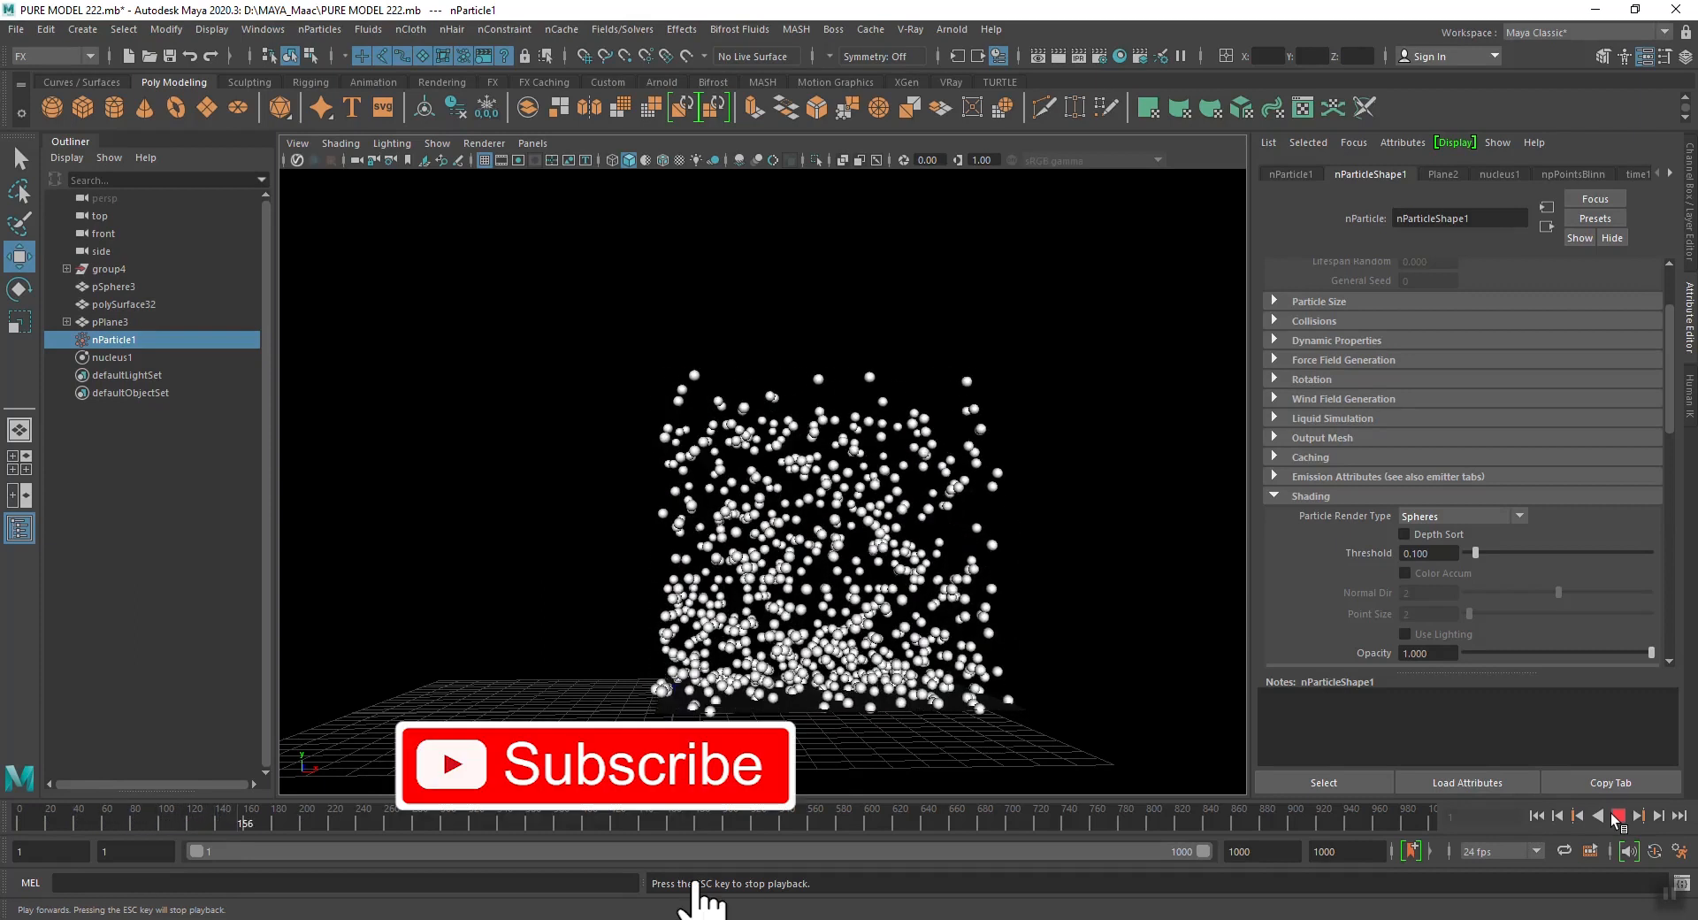
{"action": "left_click", "coordinate": [1616, 815]}
Adjust the radius of the sphere particles in the Particle Size settings
{"action": "scroll", "coordinate": [1319, 570], "scroll_direction": "down", "scroll_amount": 3}
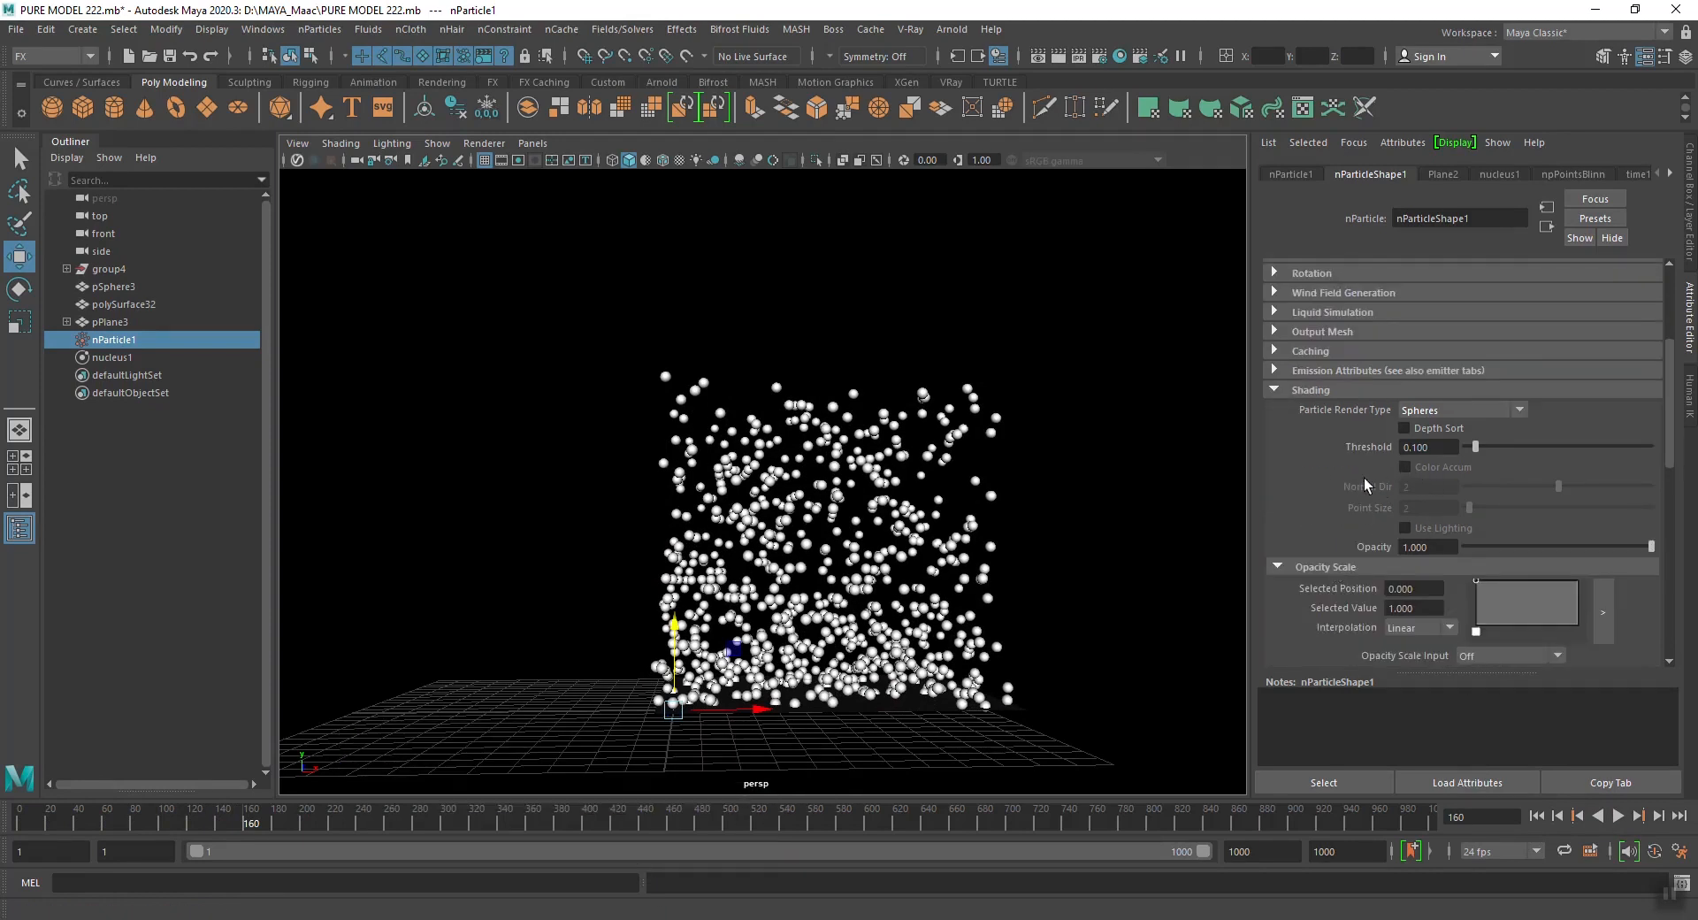
{"action": "scroll", "coordinate": [1379, 443], "scroll_direction": "down", "scroll_amount": 3}
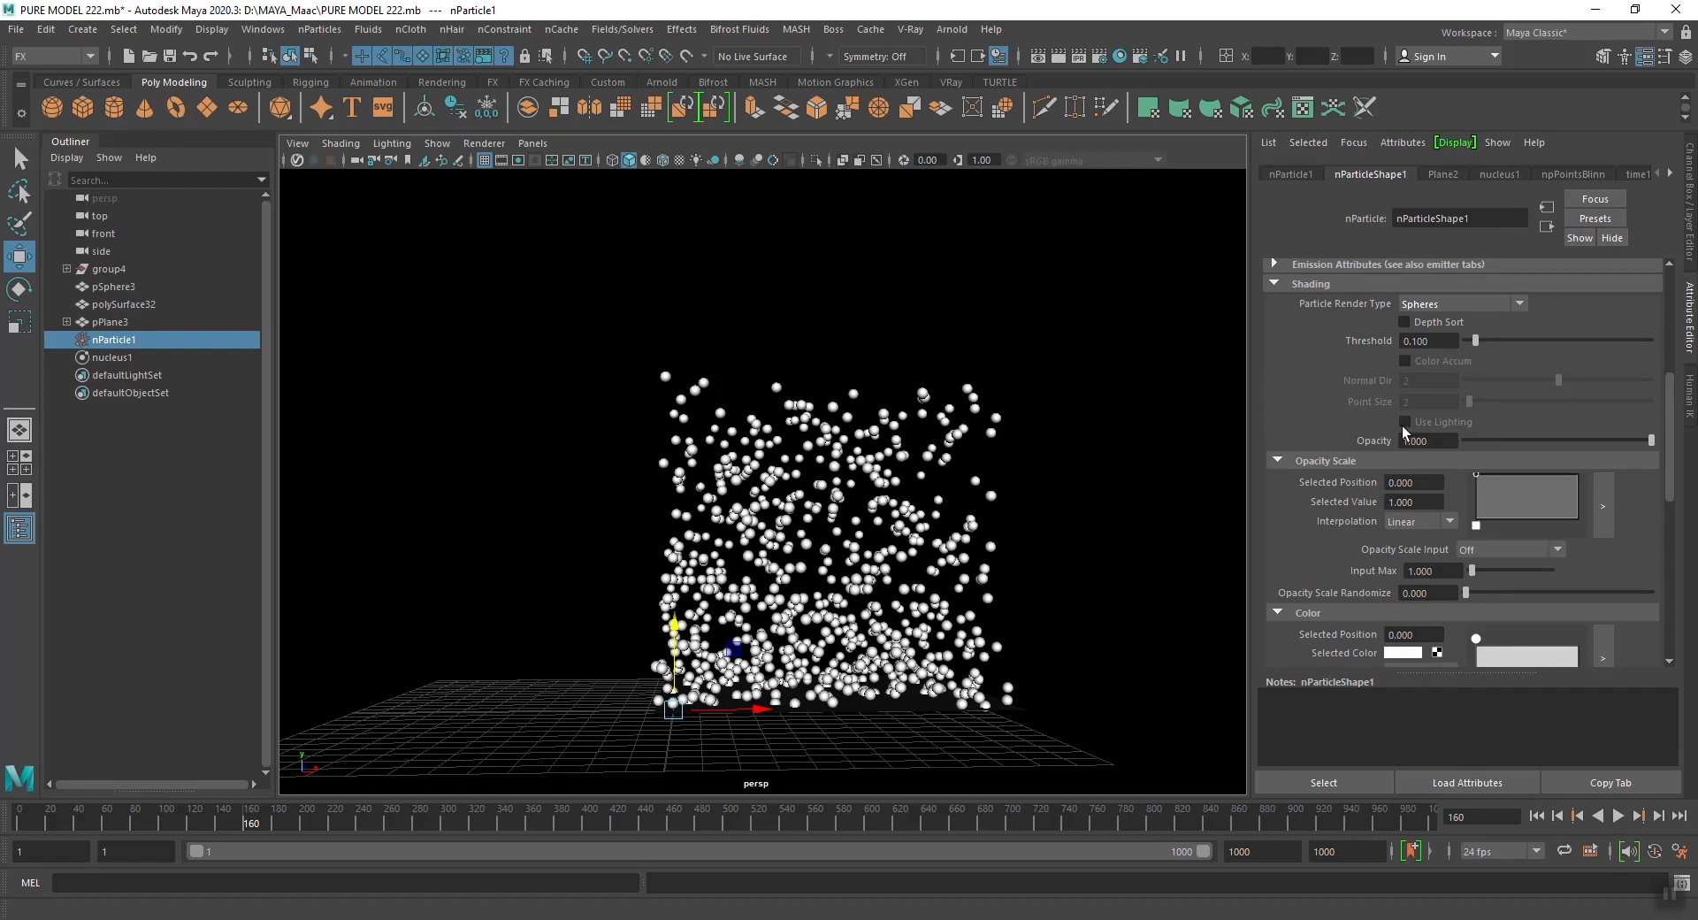
{"action": "scroll", "coordinate": [1422, 427], "scroll_direction": "up", "scroll_amount": 3}
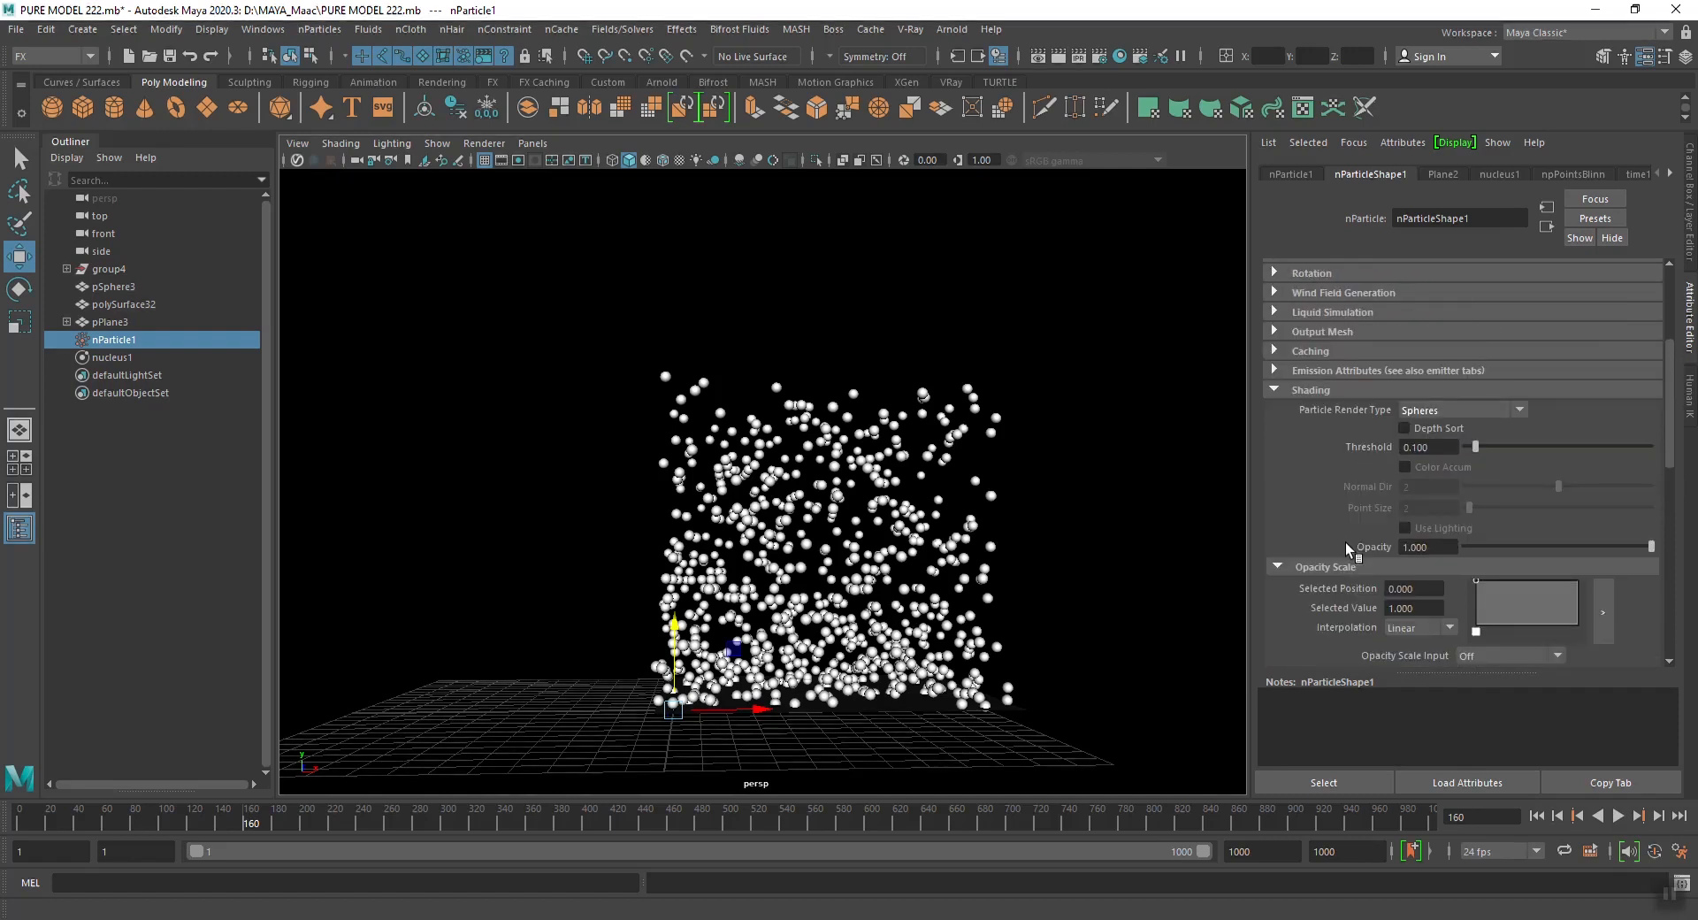
{"action": "scroll", "coordinate": [1339, 545], "scroll_direction": "up", "scroll_amount": 6}
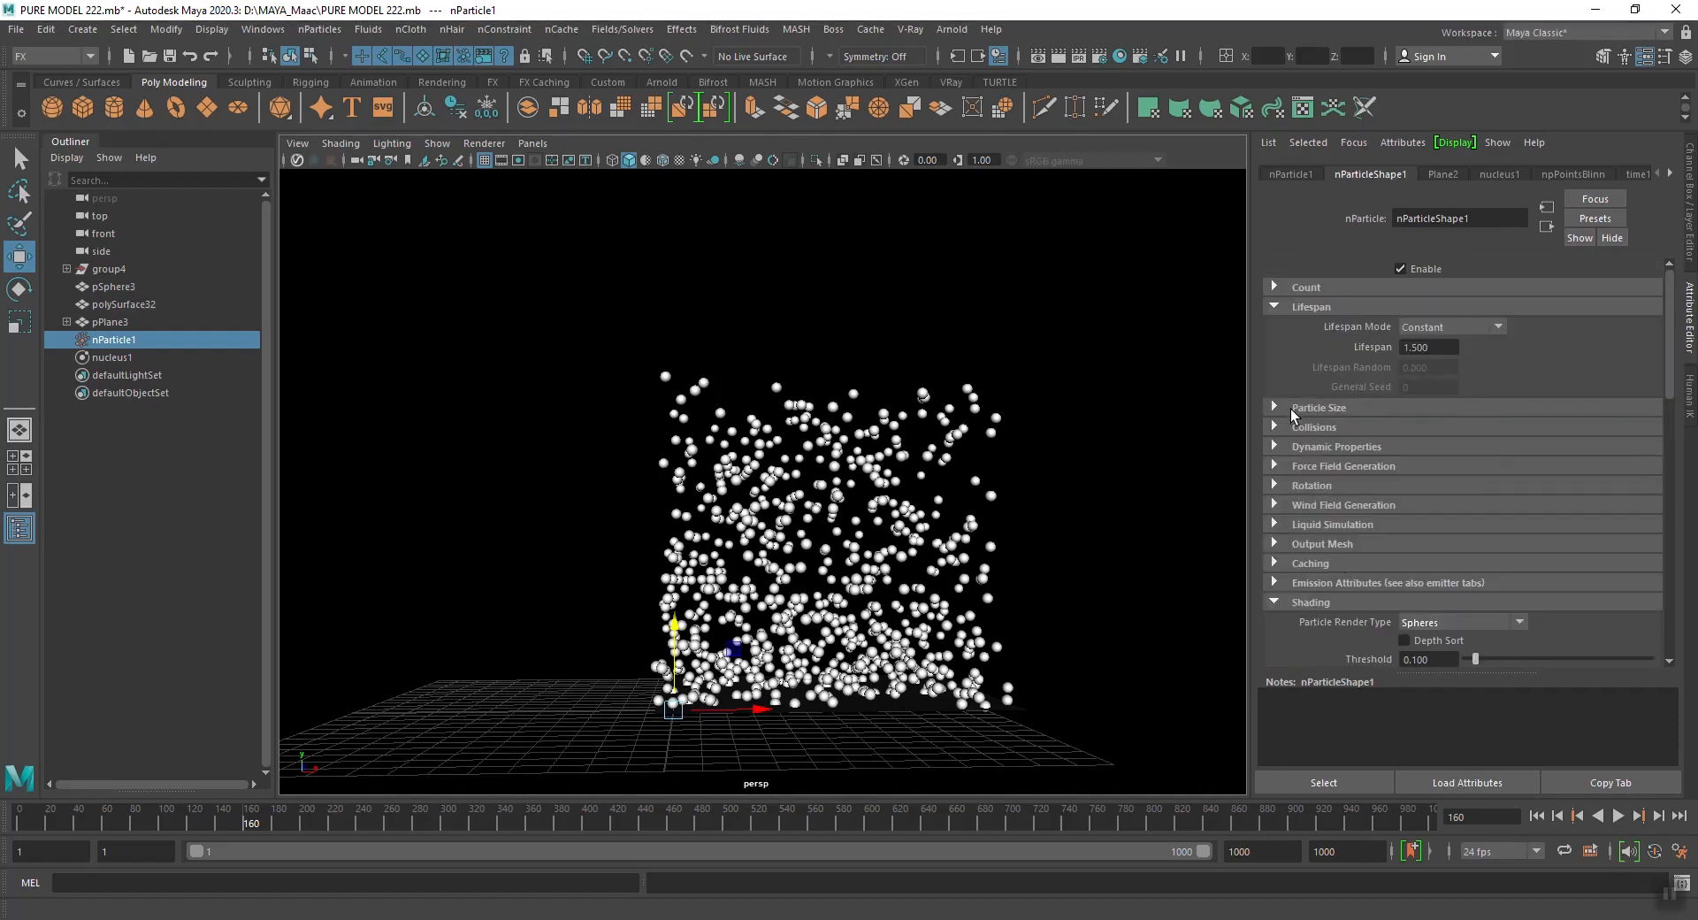
{"action": "left_click", "coordinate": [1292, 409]}
{"action": "left_click_drag", "start_coordinate": [1465, 434], "coordinate": [1465, 433]}
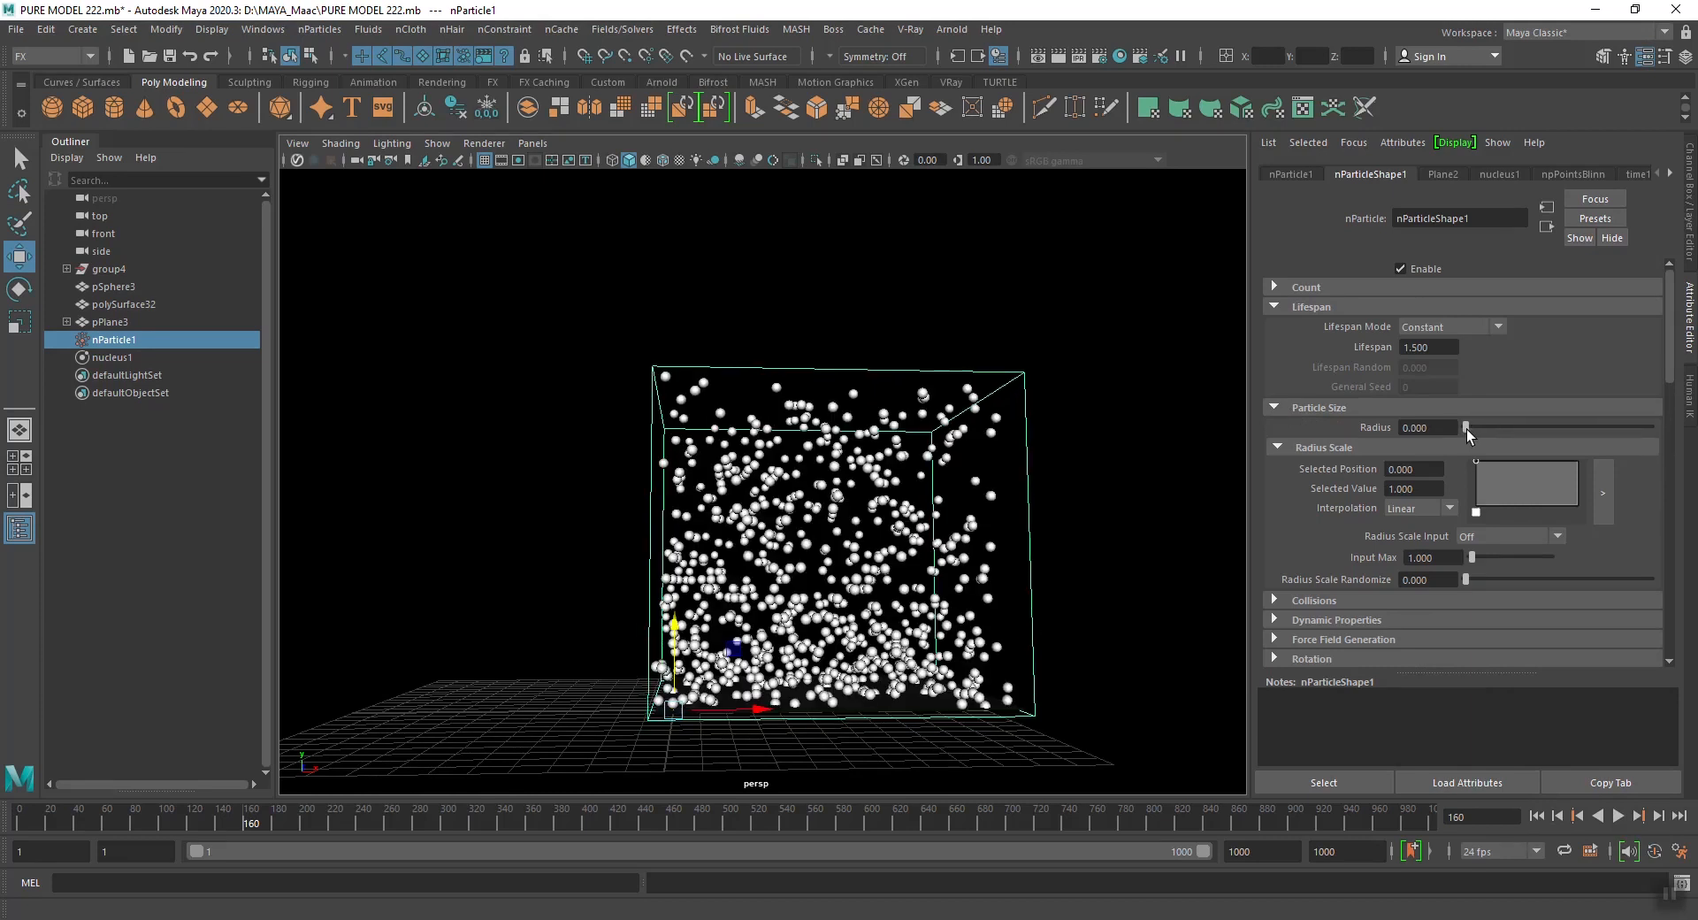
{"action": "left_click_drag", "start_coordinate": [1466, 430], "coordinate": [1466, 429]}
Examine the nParticle shading settings, including the Opacity Scale, Color and Incandescence ramps
{"action": "scroll", "coordinate": [1294, 524], "scroll_direction": "down", "scroll_amount": 5}
{"action": "scroll", "coordinate": [1294, 523], "scroll_direction": "down", "scroll_amount": 1}
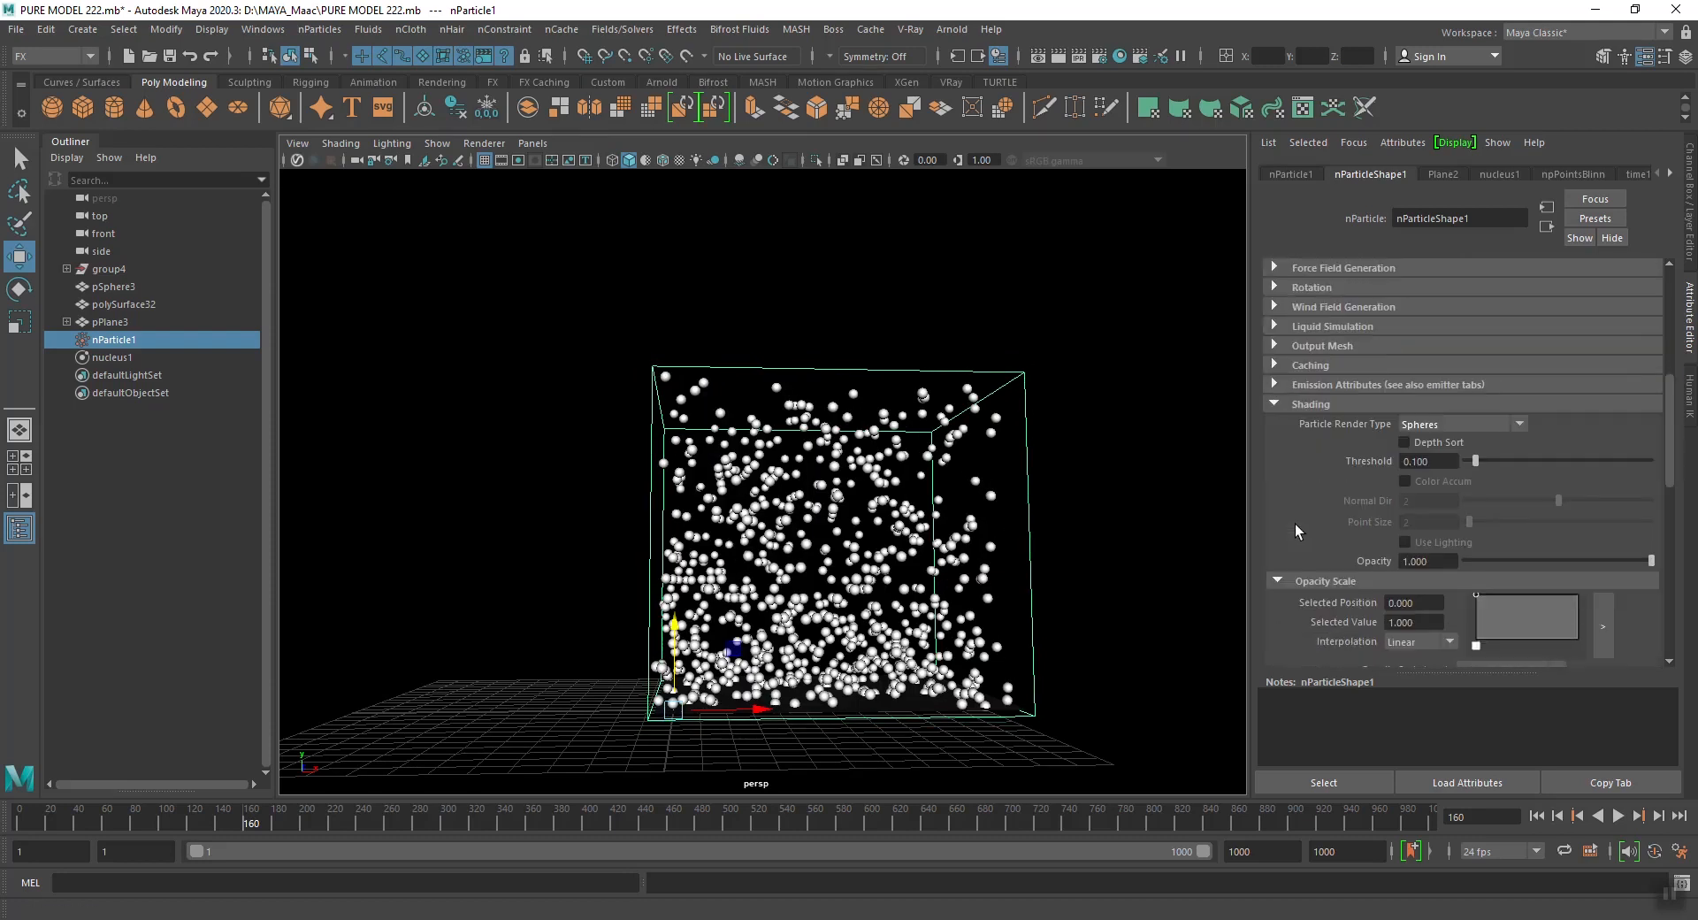
{"action": "scroll", "coordinate": [1295, 523], "scroll_direction": "down", "scroll_amount": 5}
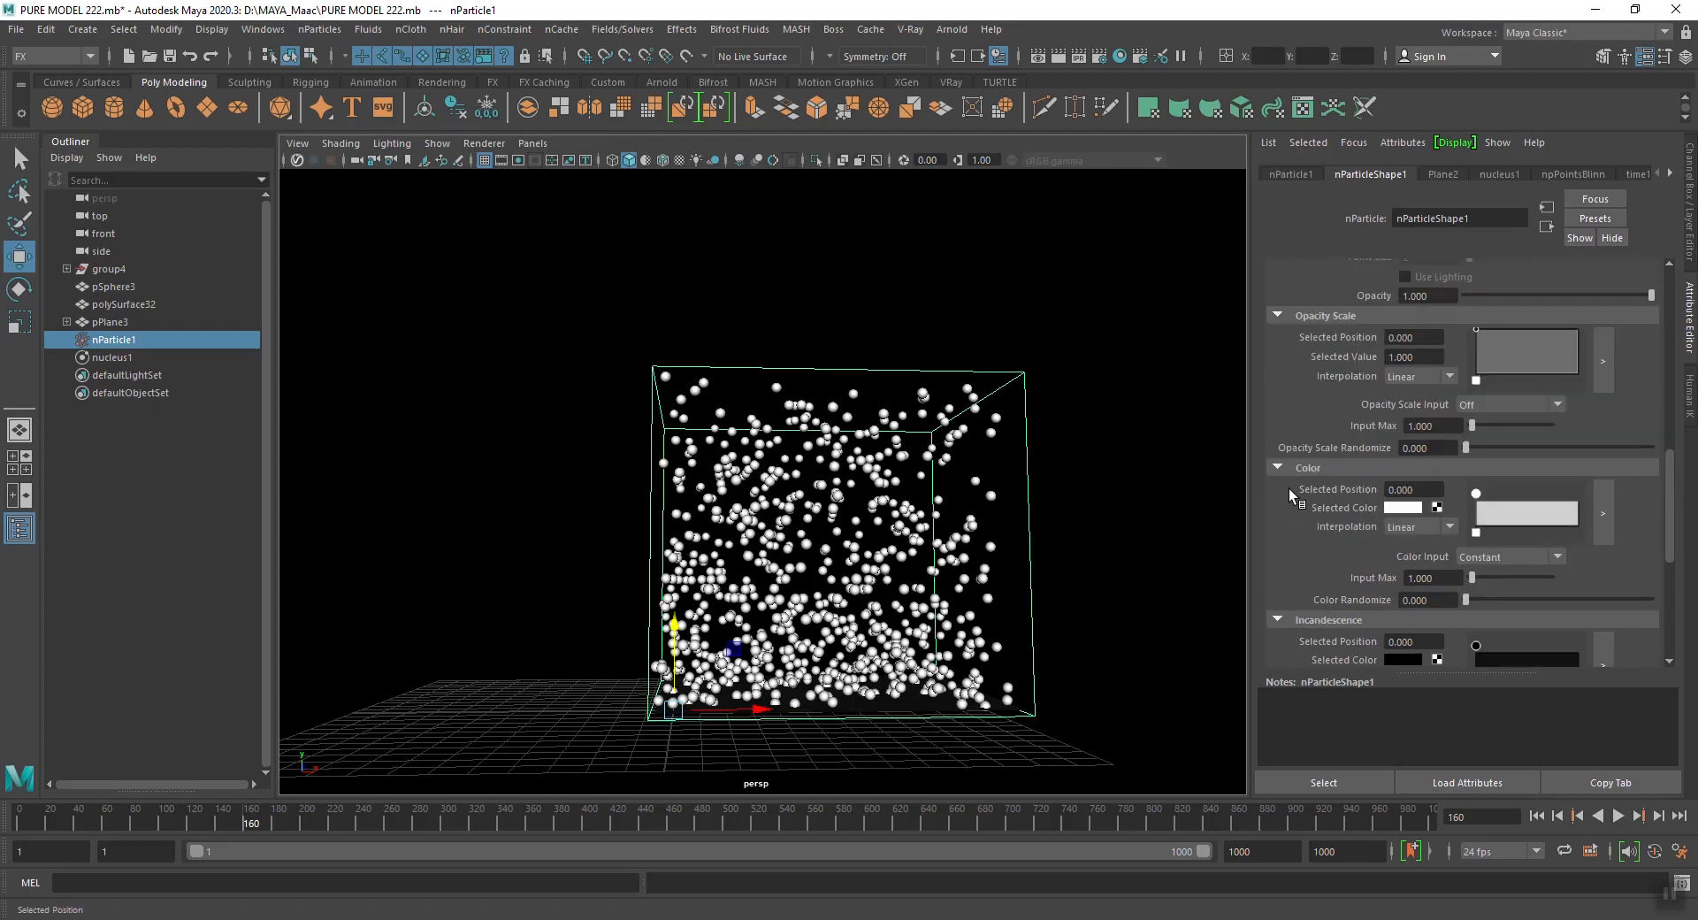
{"action": "scroll", "coordinate": [1314, 447], "scroll_direction": "up", "scroll_amount": 2}
{"action": "scroll", "coordinate": [1318, 482], "scroll_direction": "down", "scroll_amount": 5}
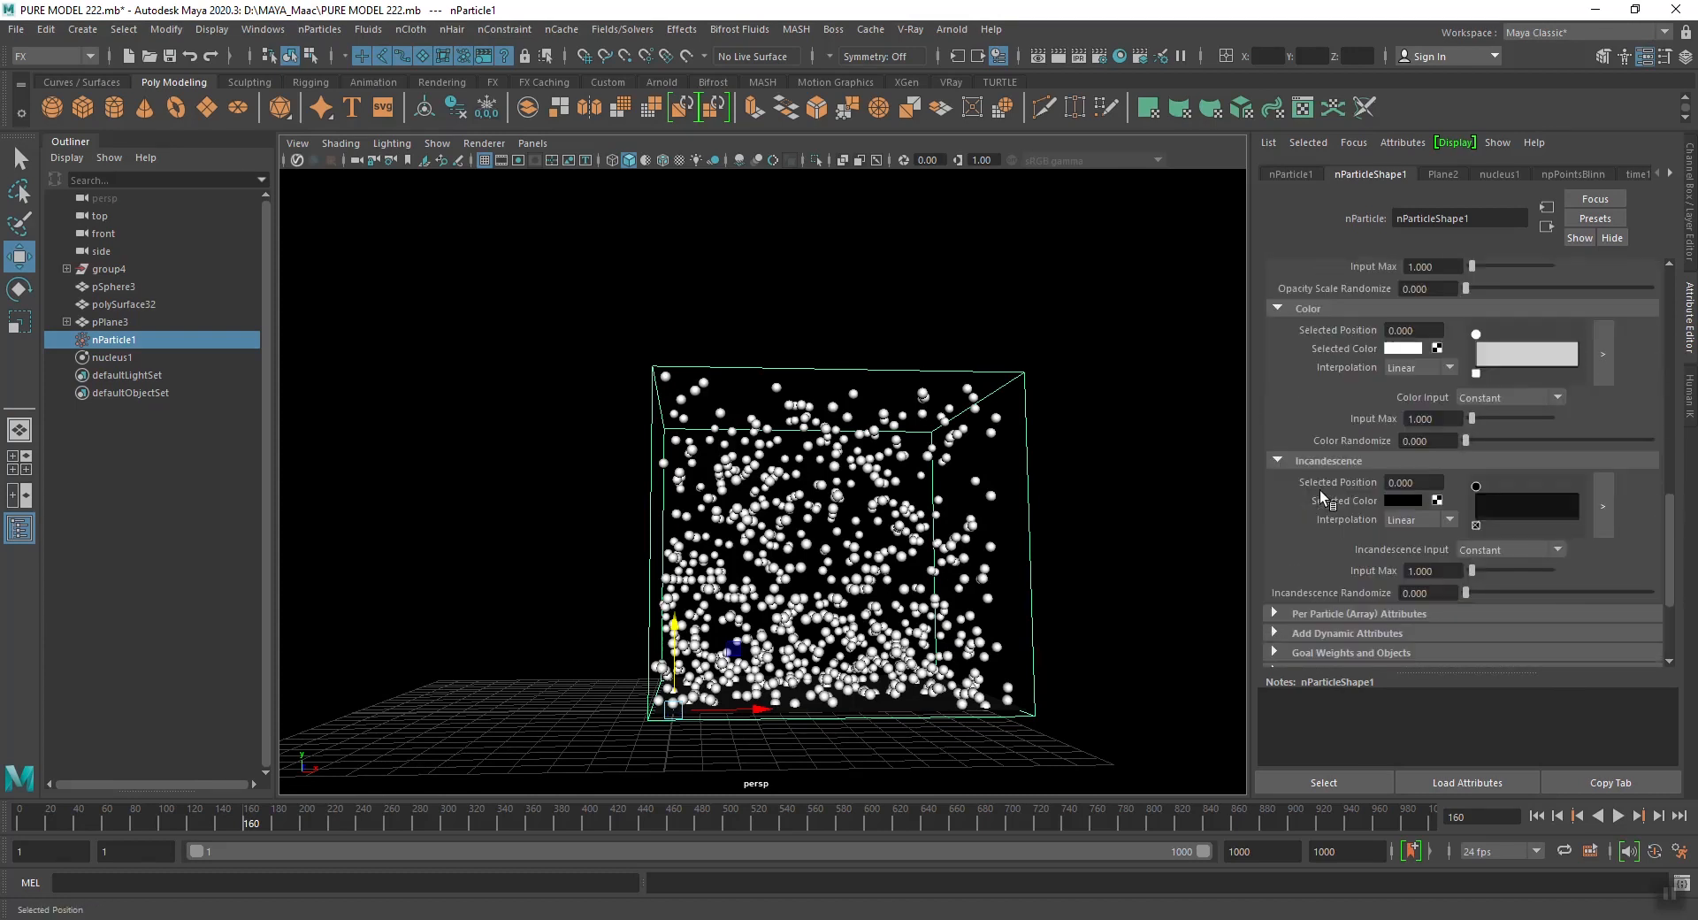
{"action": "scroll", "coordinate": [1294, 398], "scroll_direction": "down", "scroll_amount": 1}
{"action": "scroll", "coordinate": [1297, 433], "scroll_direction": "up", "scroll_amount": 4}
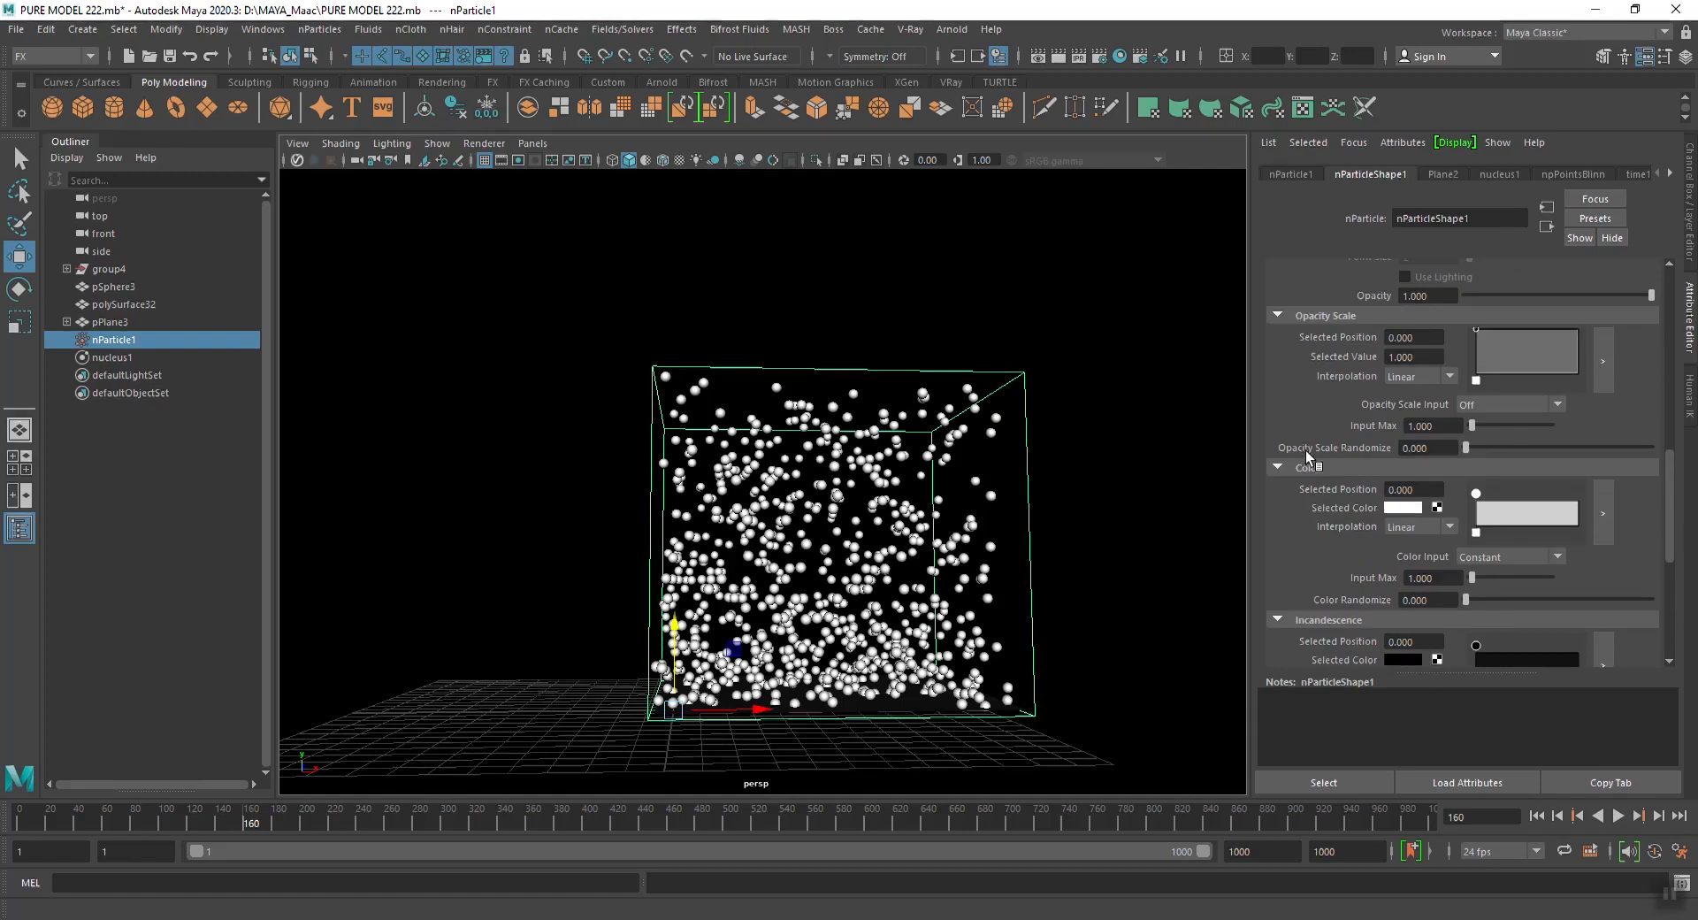
{"action": "scroll", "coordinate": [1333, 471], "scroll_direction": "up", "scroll_amount": 2}
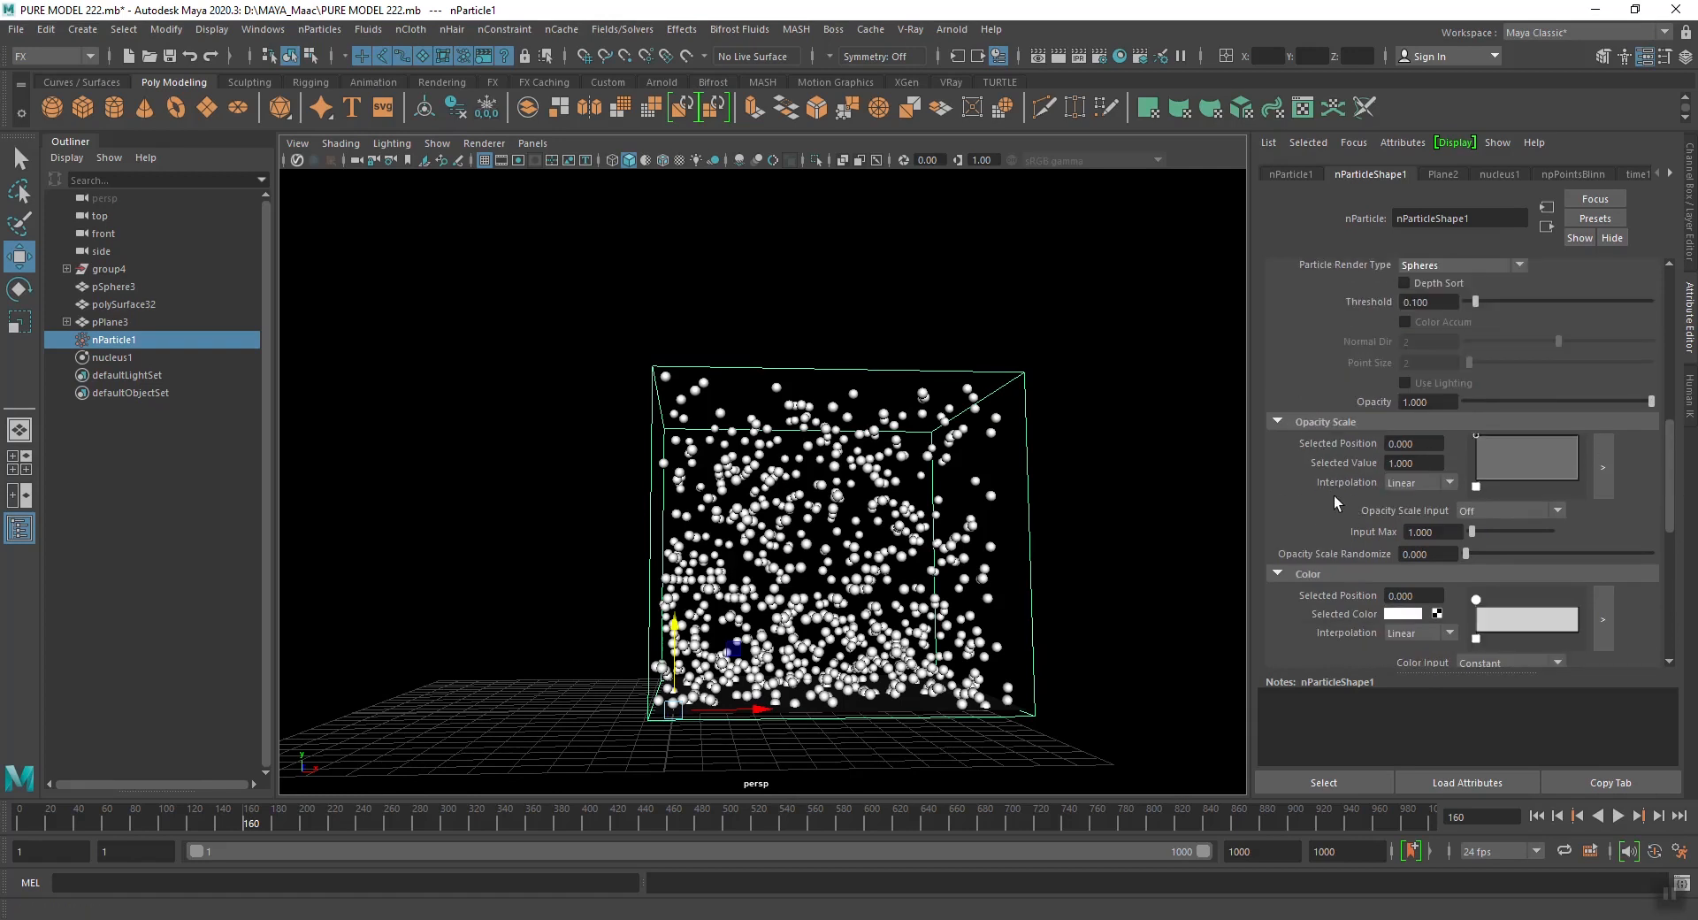
{"action": "scroll", "coordinate": [1316, 406], "scroll_direction": "up", "scroll_amount": 5}
{"action": "scroll", "coordinate": [1342, 509], "scroll_direction": "down", "scroll_amount": 4}
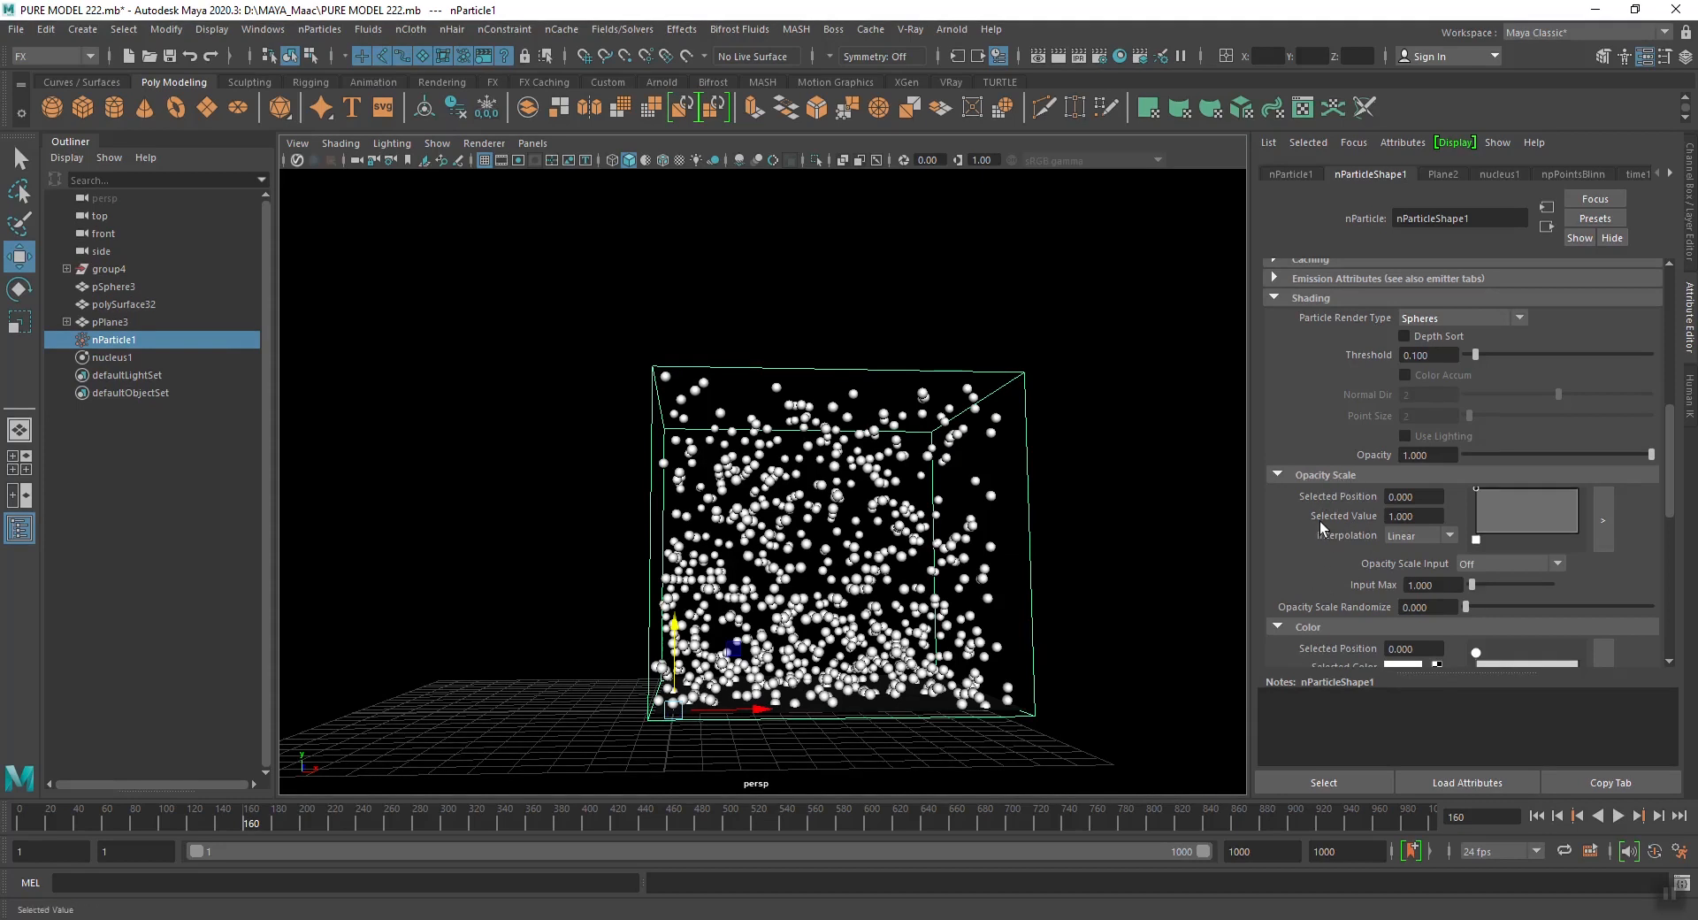
{"action": "scroll", "coordinate": [1338, 522], "scroll_direction": "down", "scroll_amount": 3}
{"action": "scroll", "coordinate": [1291, 521], "scroll_direction": "down", "scroll_amount": 5}
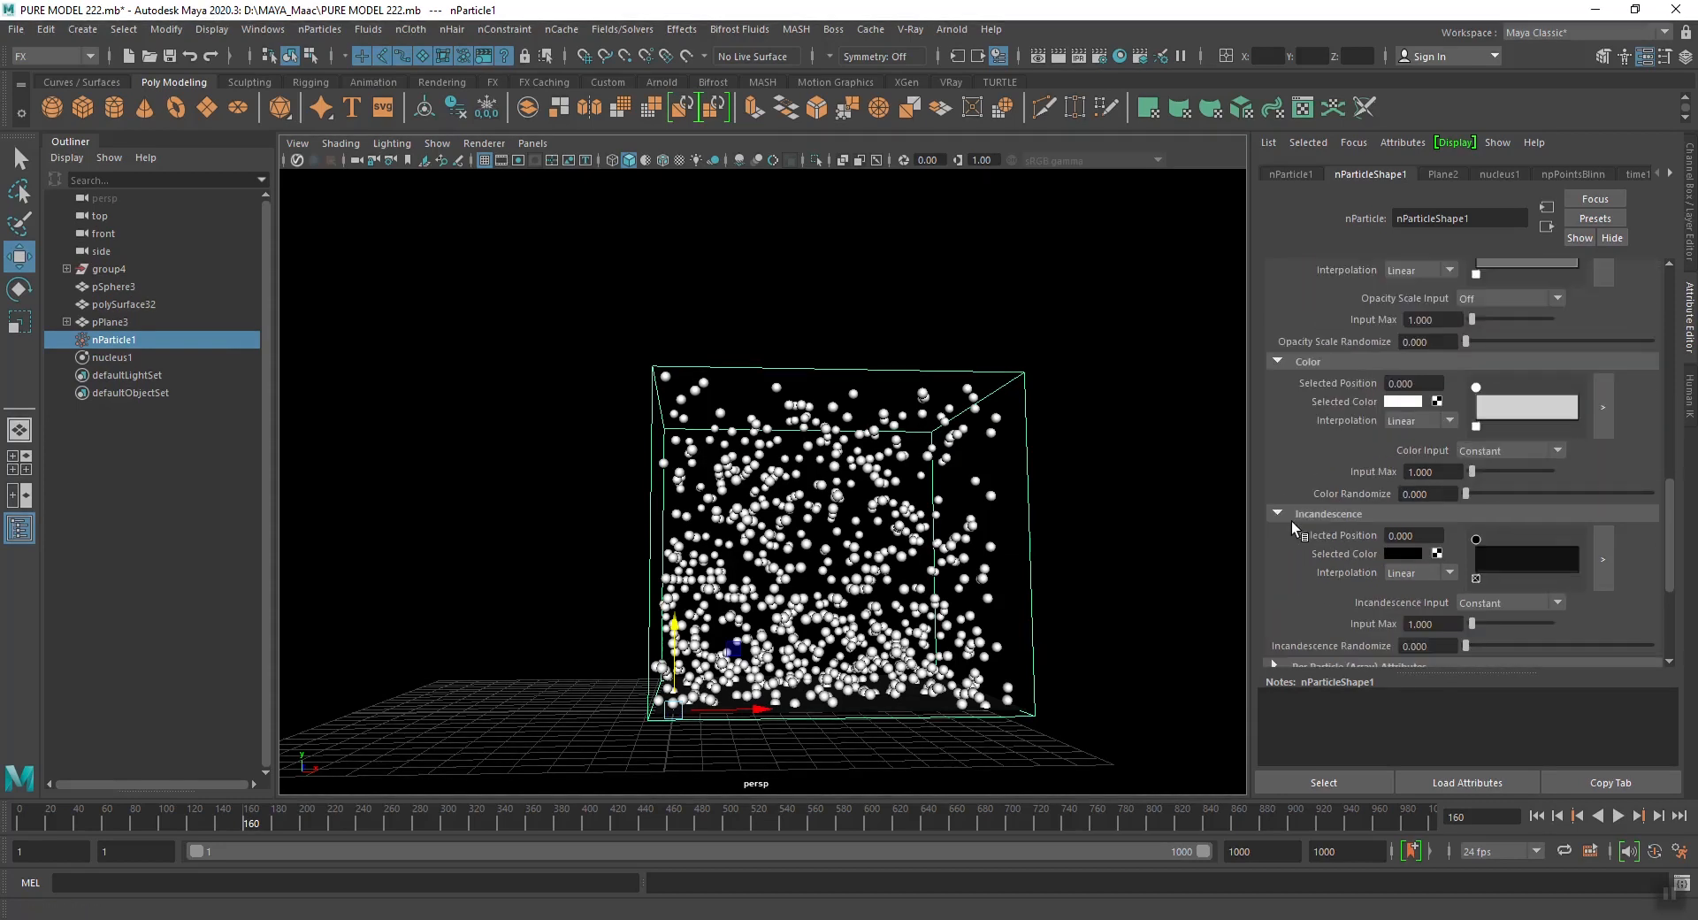
{"action": "scroll", "coordinate": [1330, 512], "scroll_direction": "up", "scroll_amount": 7}
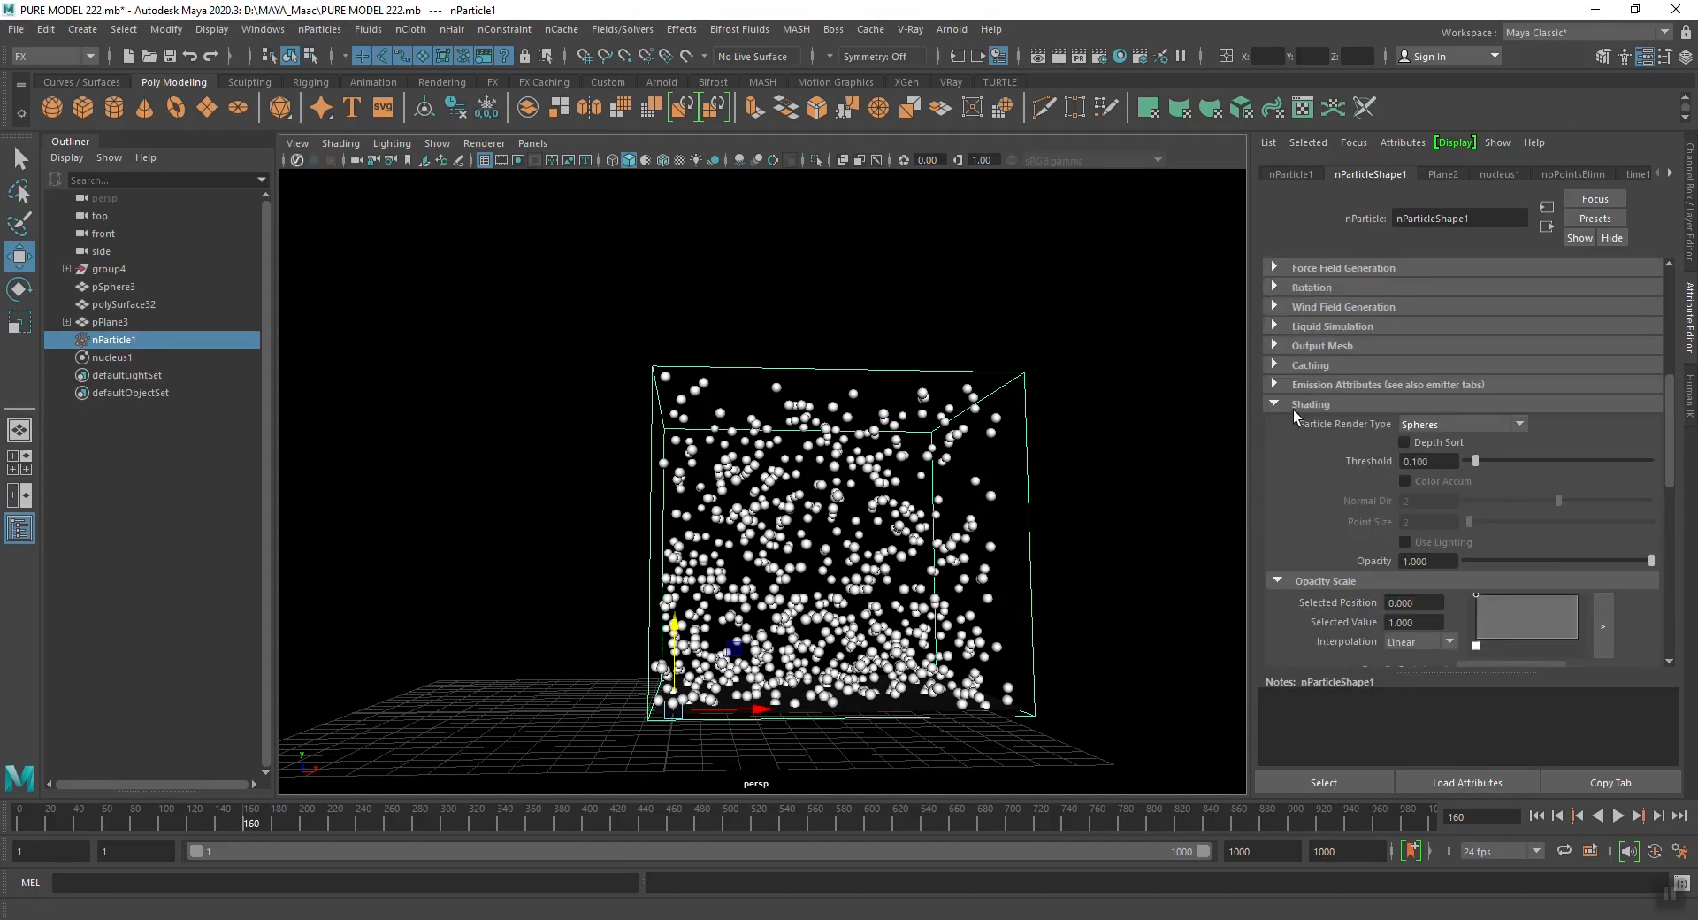
Set the particles' Color ramp to blue, play the simulation to check the color, and stop playback
{"action": "scroll", "coordinate": [1339, 476], "scroll_direction": "down", "scroll_amount": 6}
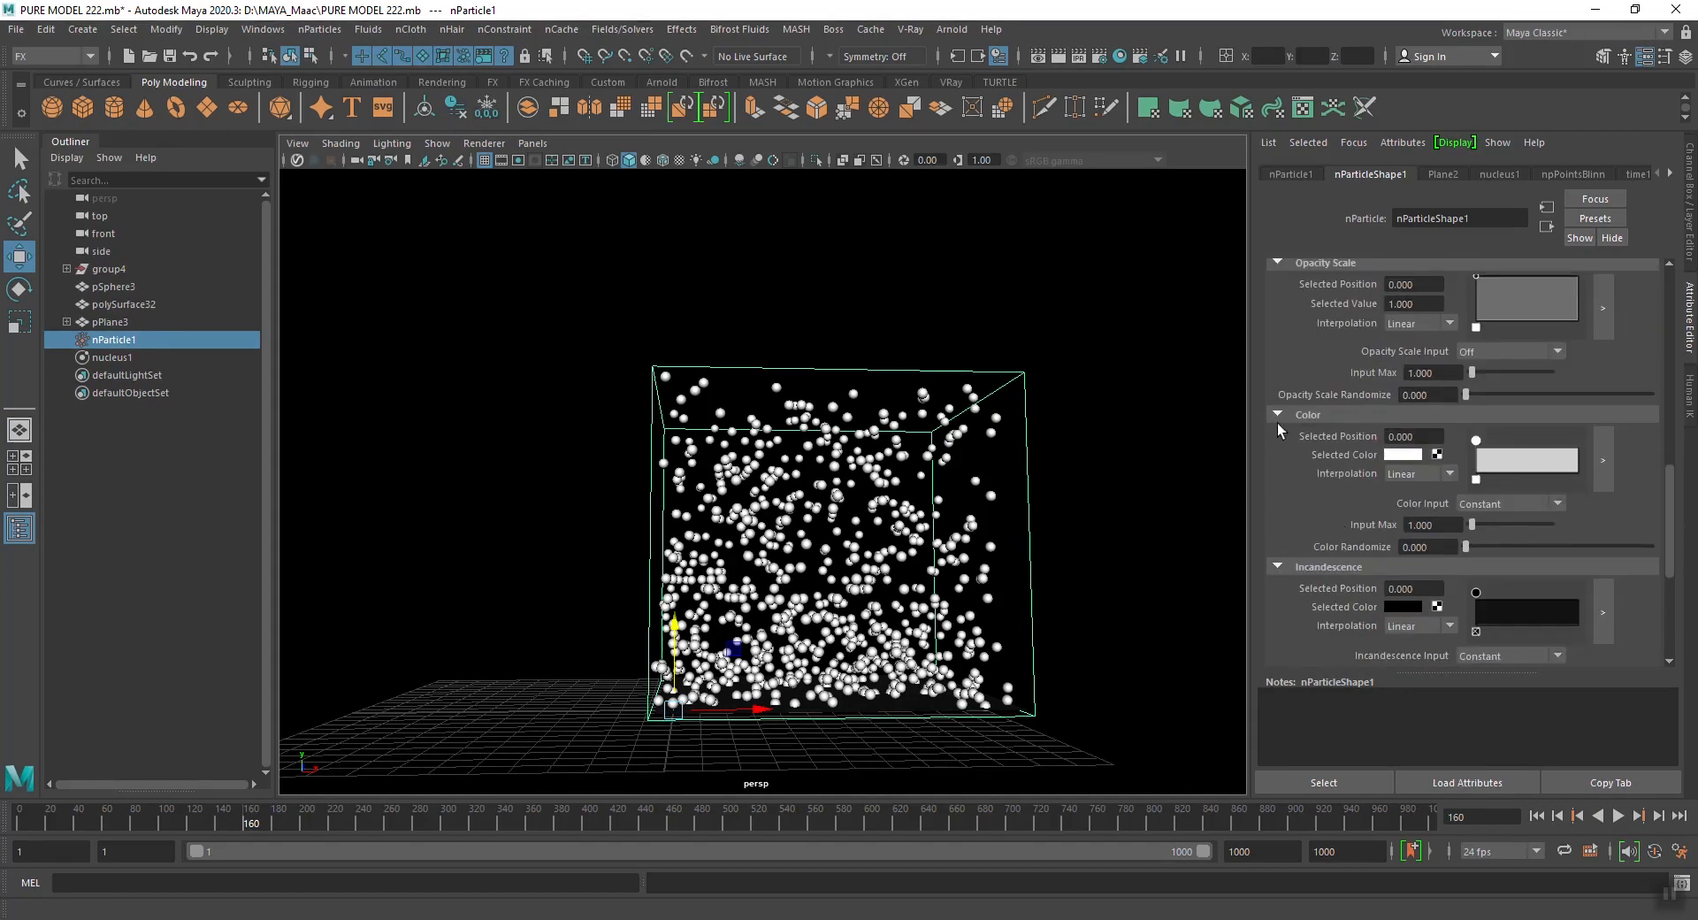
{"action": "left_click", "coordinate": [1395, 456]}
{"action": "left_click", "coordinate": [1410, 413]}
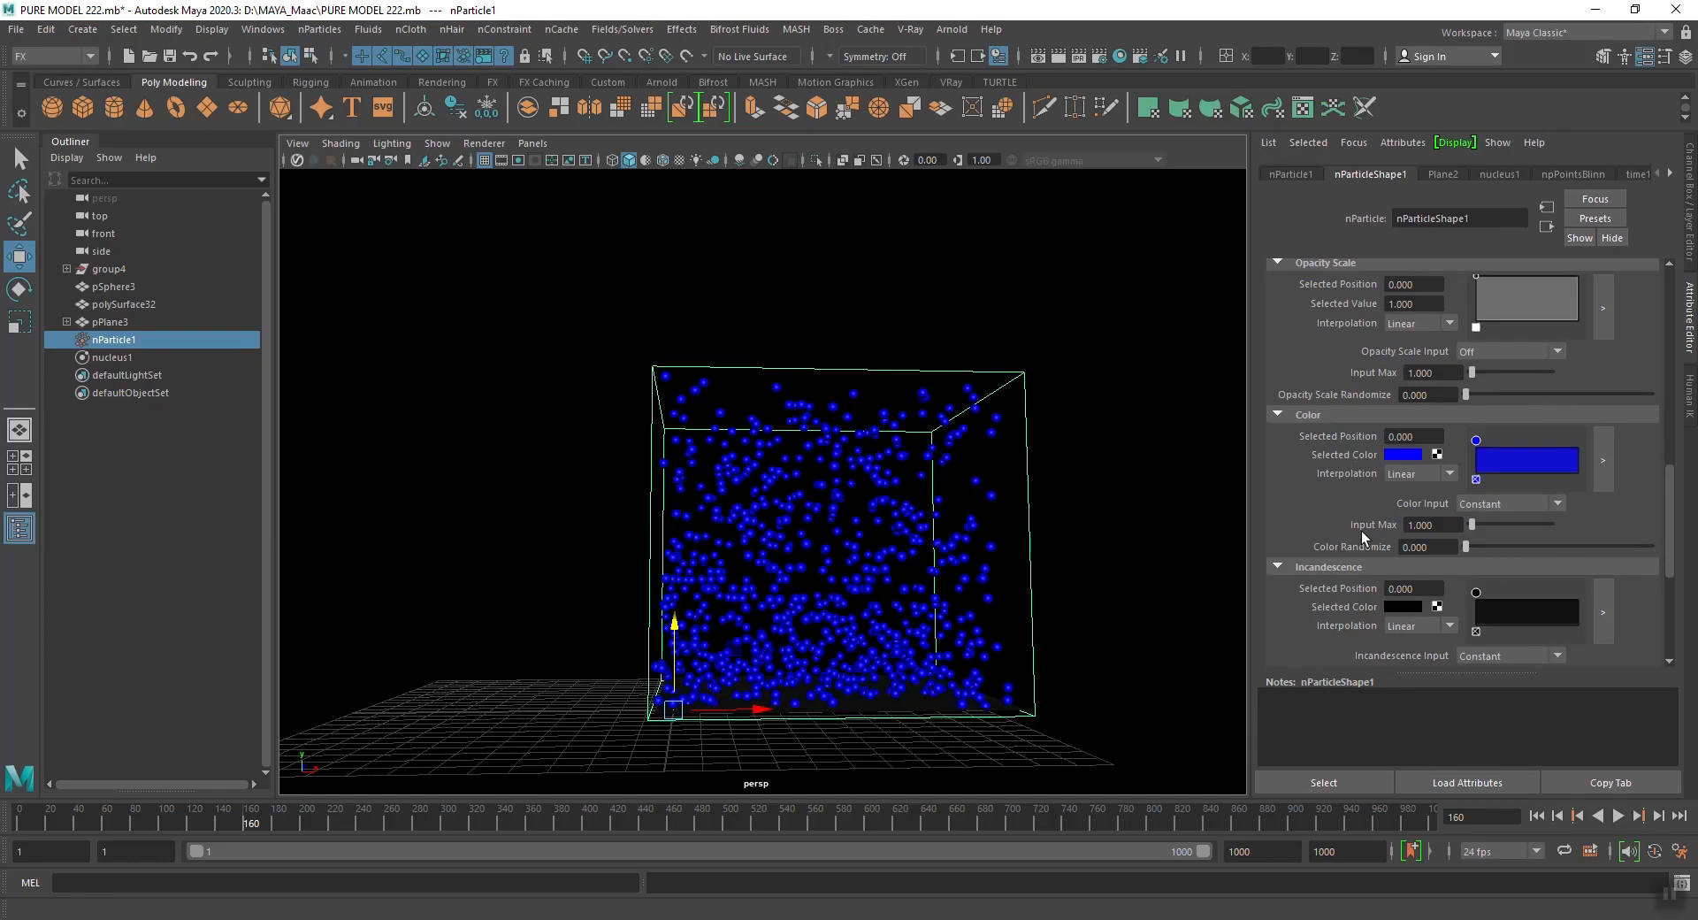
{"action": "left_click", "coordinate": [1621, 820]}
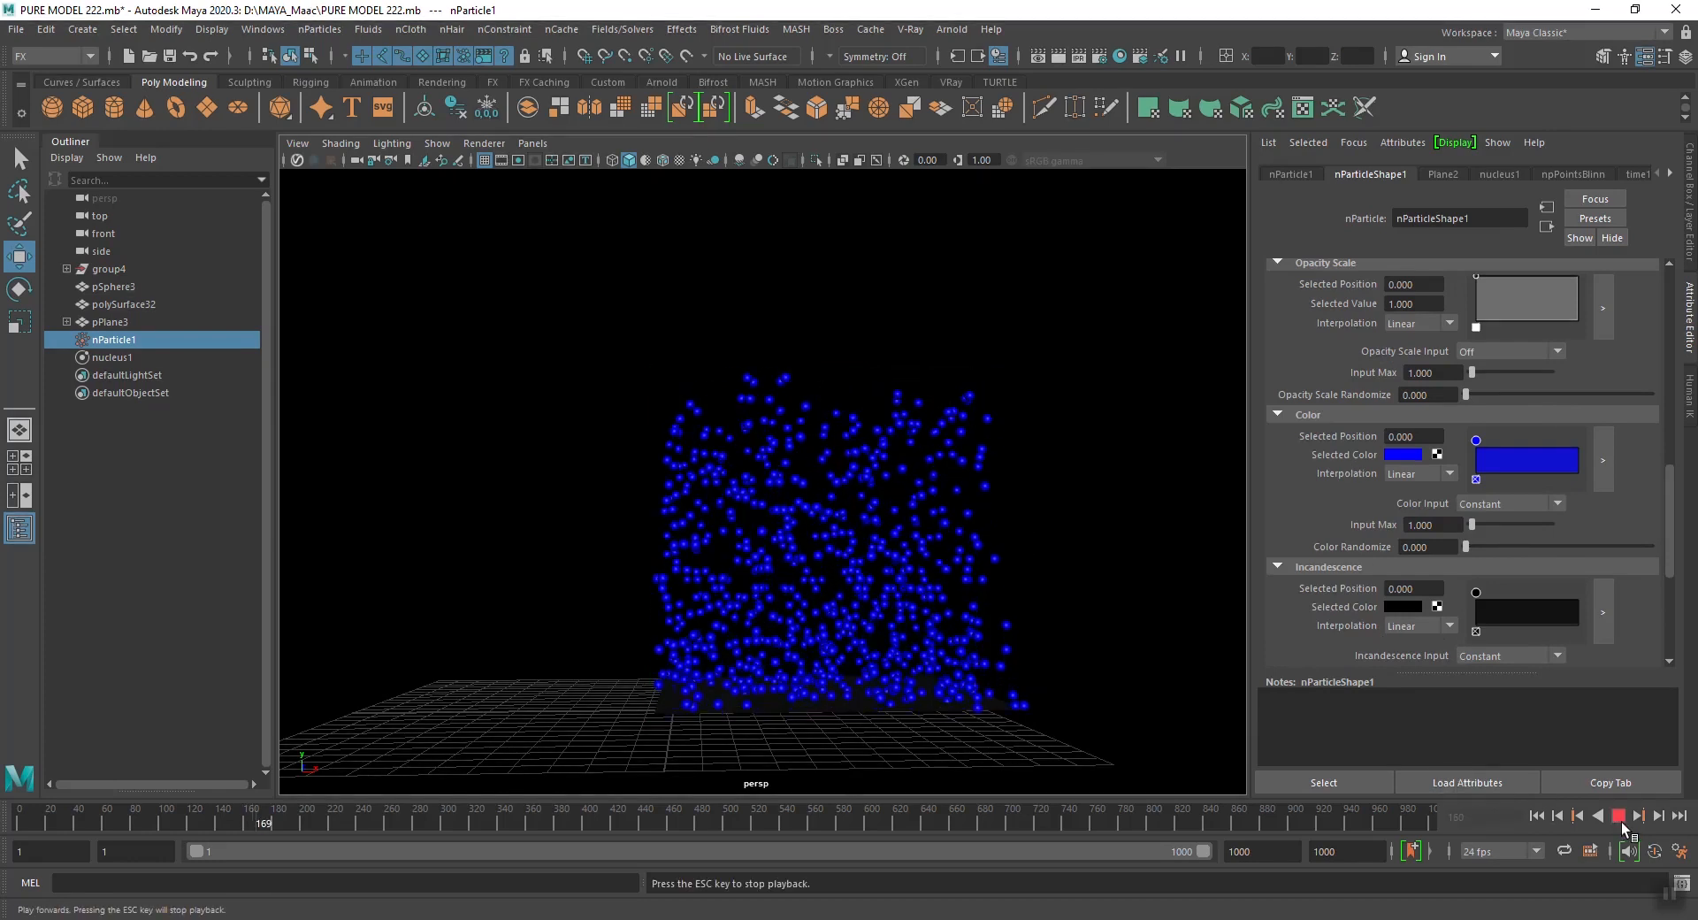
{"action": "left_click", "coordinate": [1618, 815]}
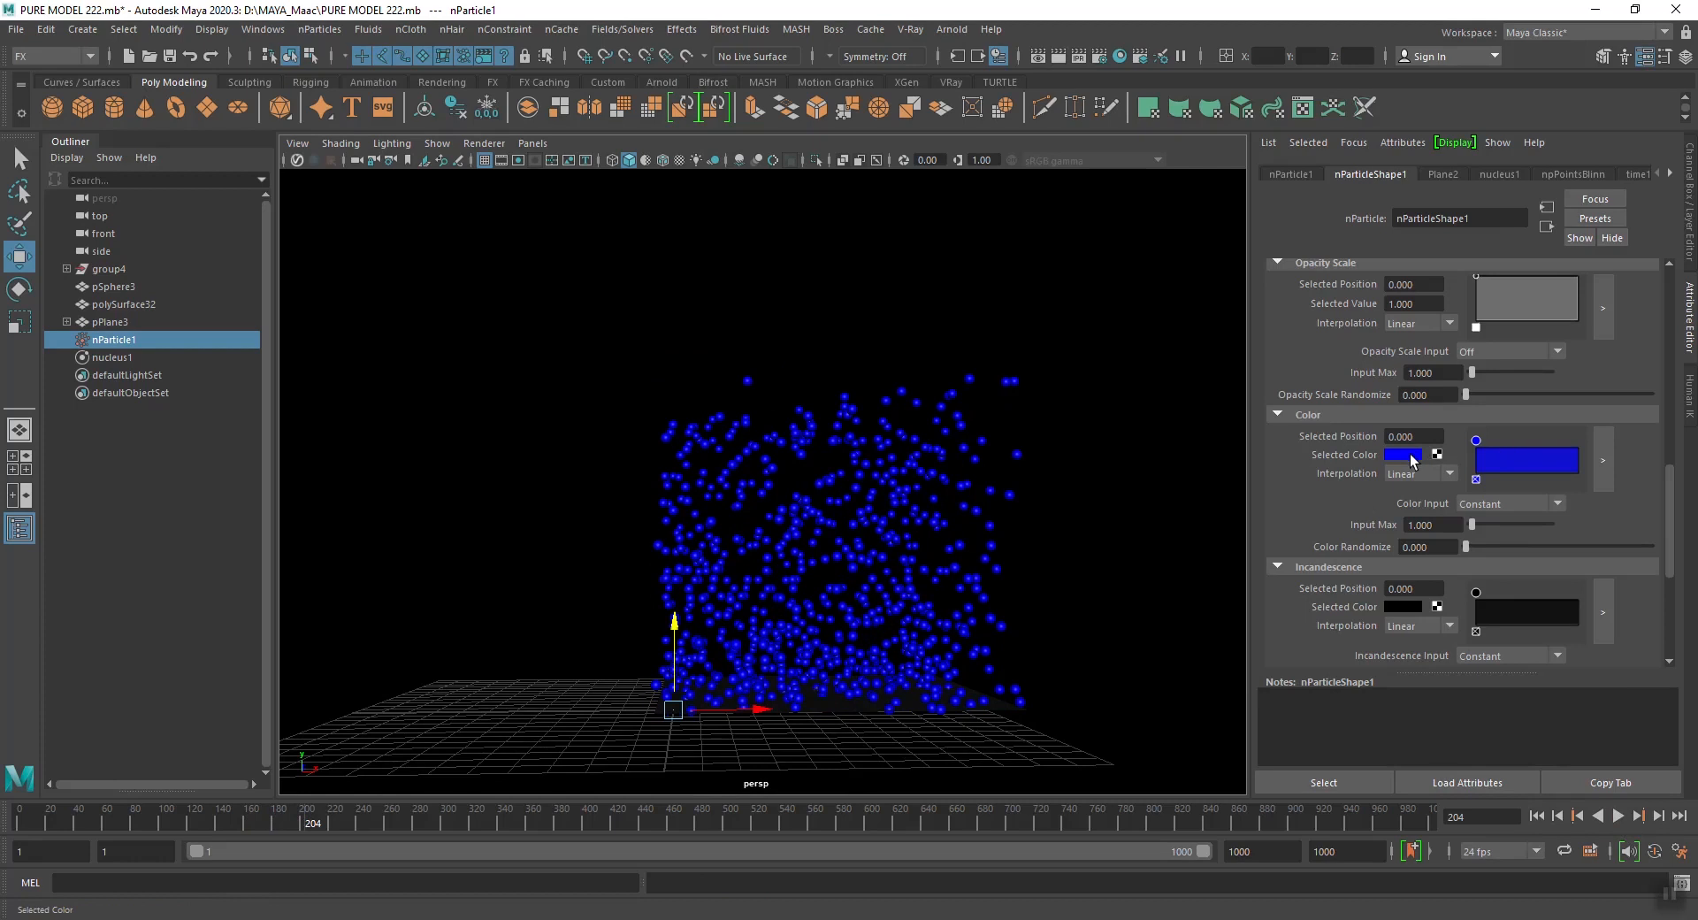
Add a red color point at position 1.000 of the particles' Color ramp
{"action": "left_click", "coordinate": [1576, 461]}
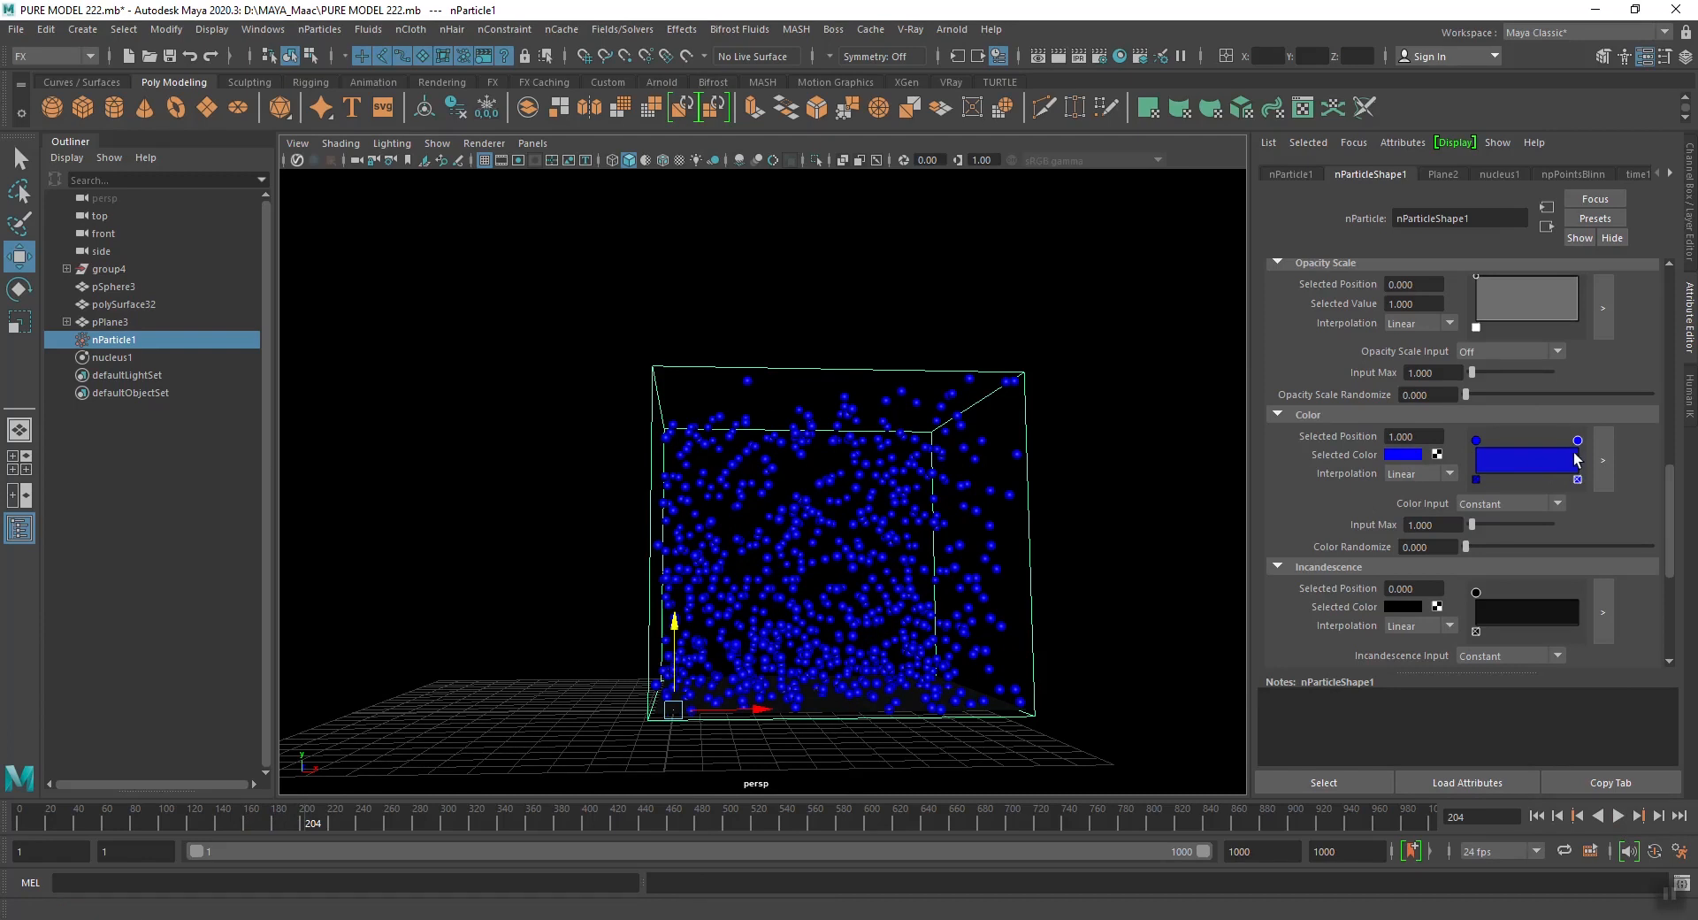
{"action": "left_click", "coordinate": [1402, 455]}
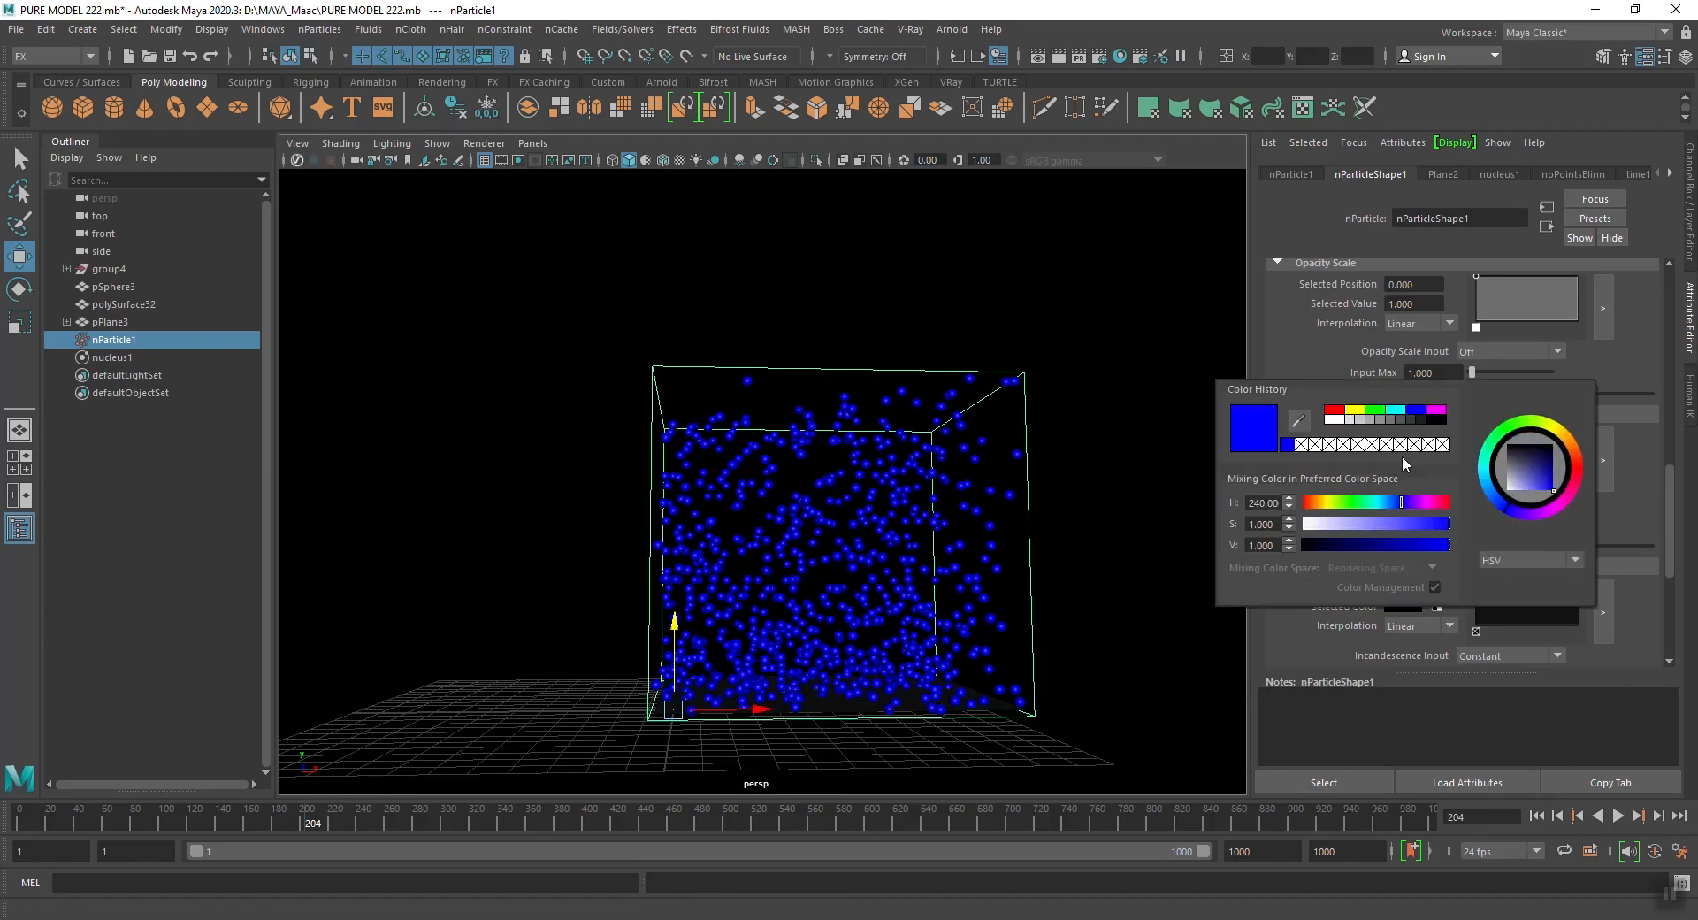
{"action": "left_click", "coordinate": [1337, 411]}
Add a magenta color point near the middle of the Color ramp, at position 0.487
{"action": "left_click", "coordinate": [1524, 475]}
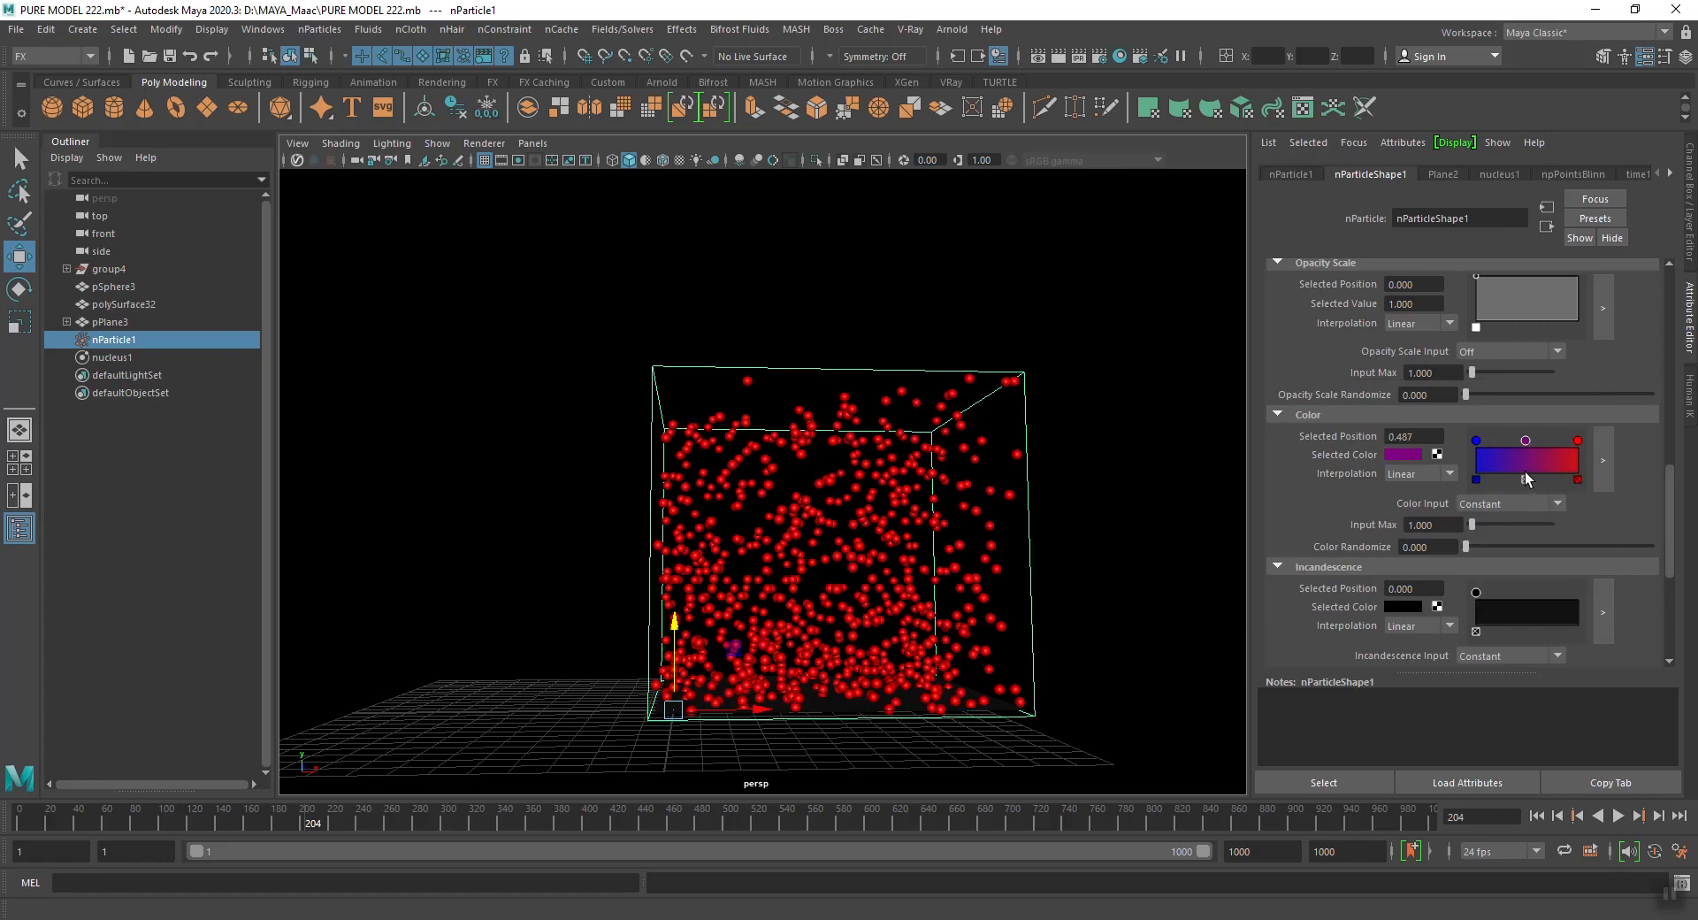
{"action": "left_click", "coordinate": [1403, 455]}
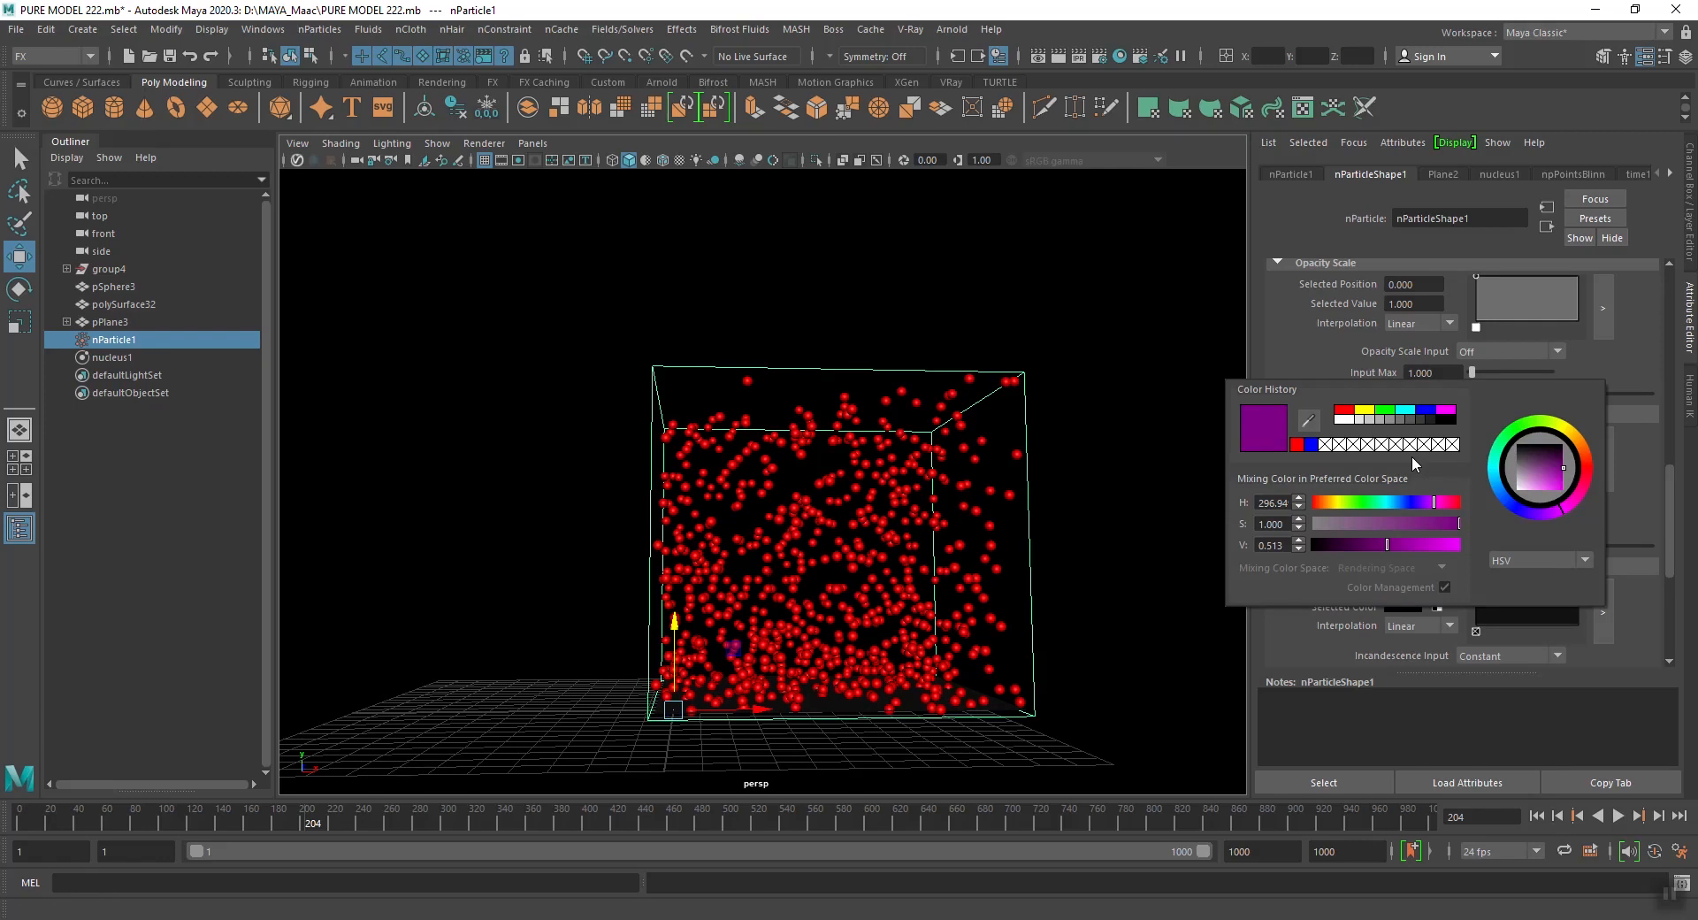
{"action": "left_click", "coordinate": [1447, 412]}
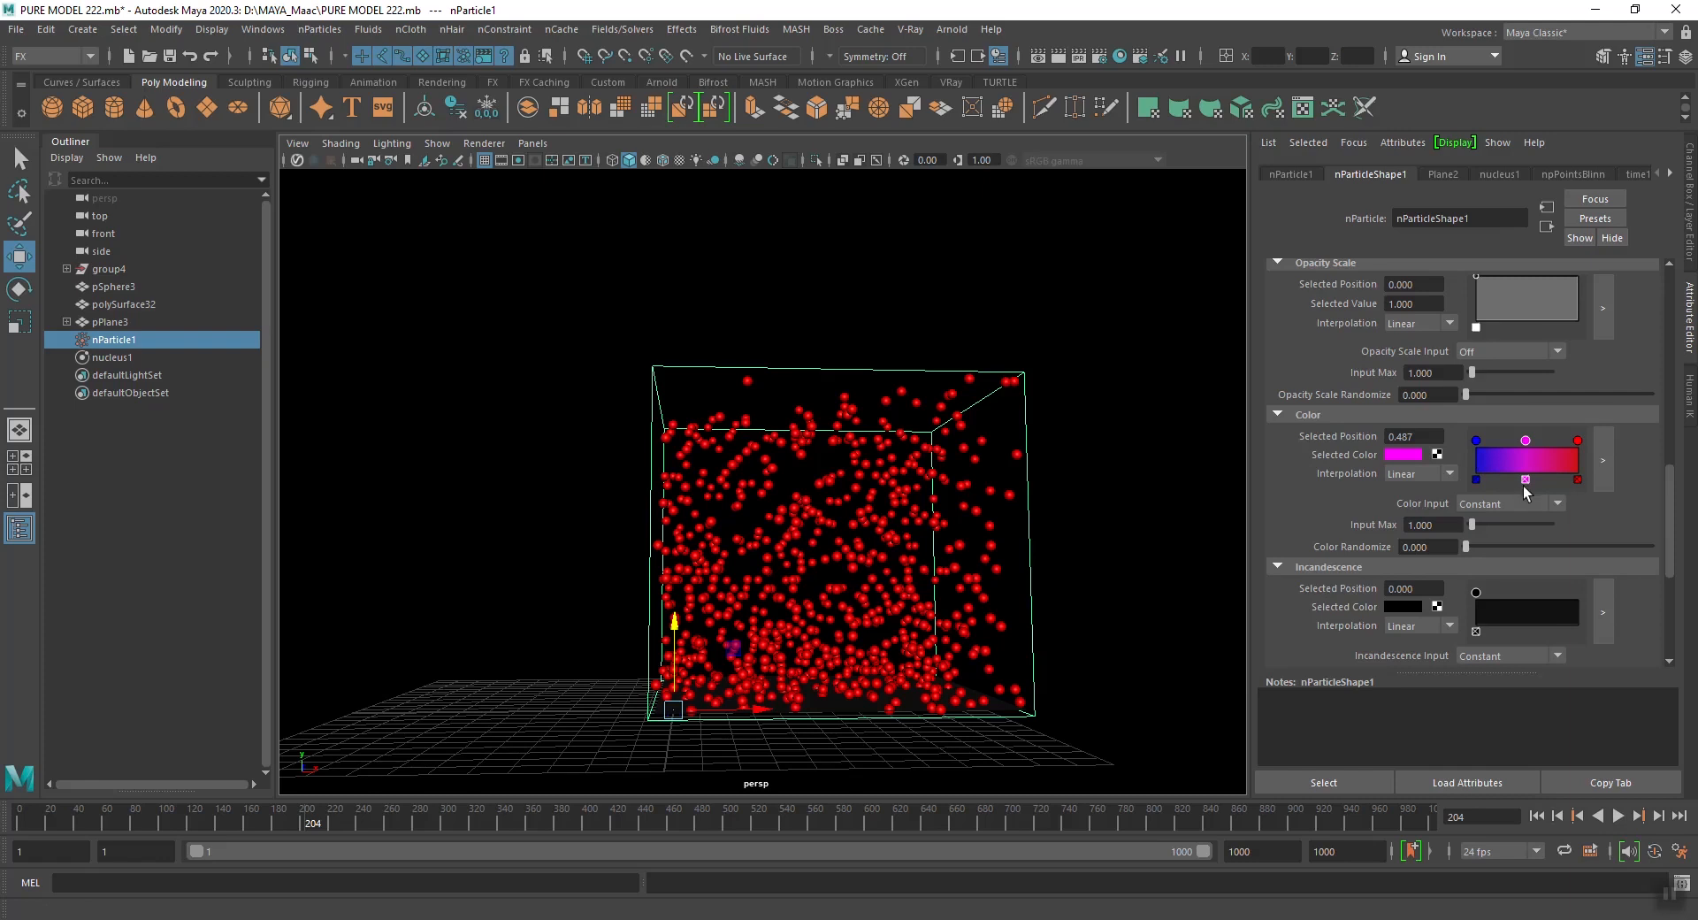
Play the simulation from the first frame to check the particles with the three-color ramp, and stop playback
{"action": "left_click", "coordinate": [1536, 815]}
{"action": "left_click", "coordinate": [1617, 815]}
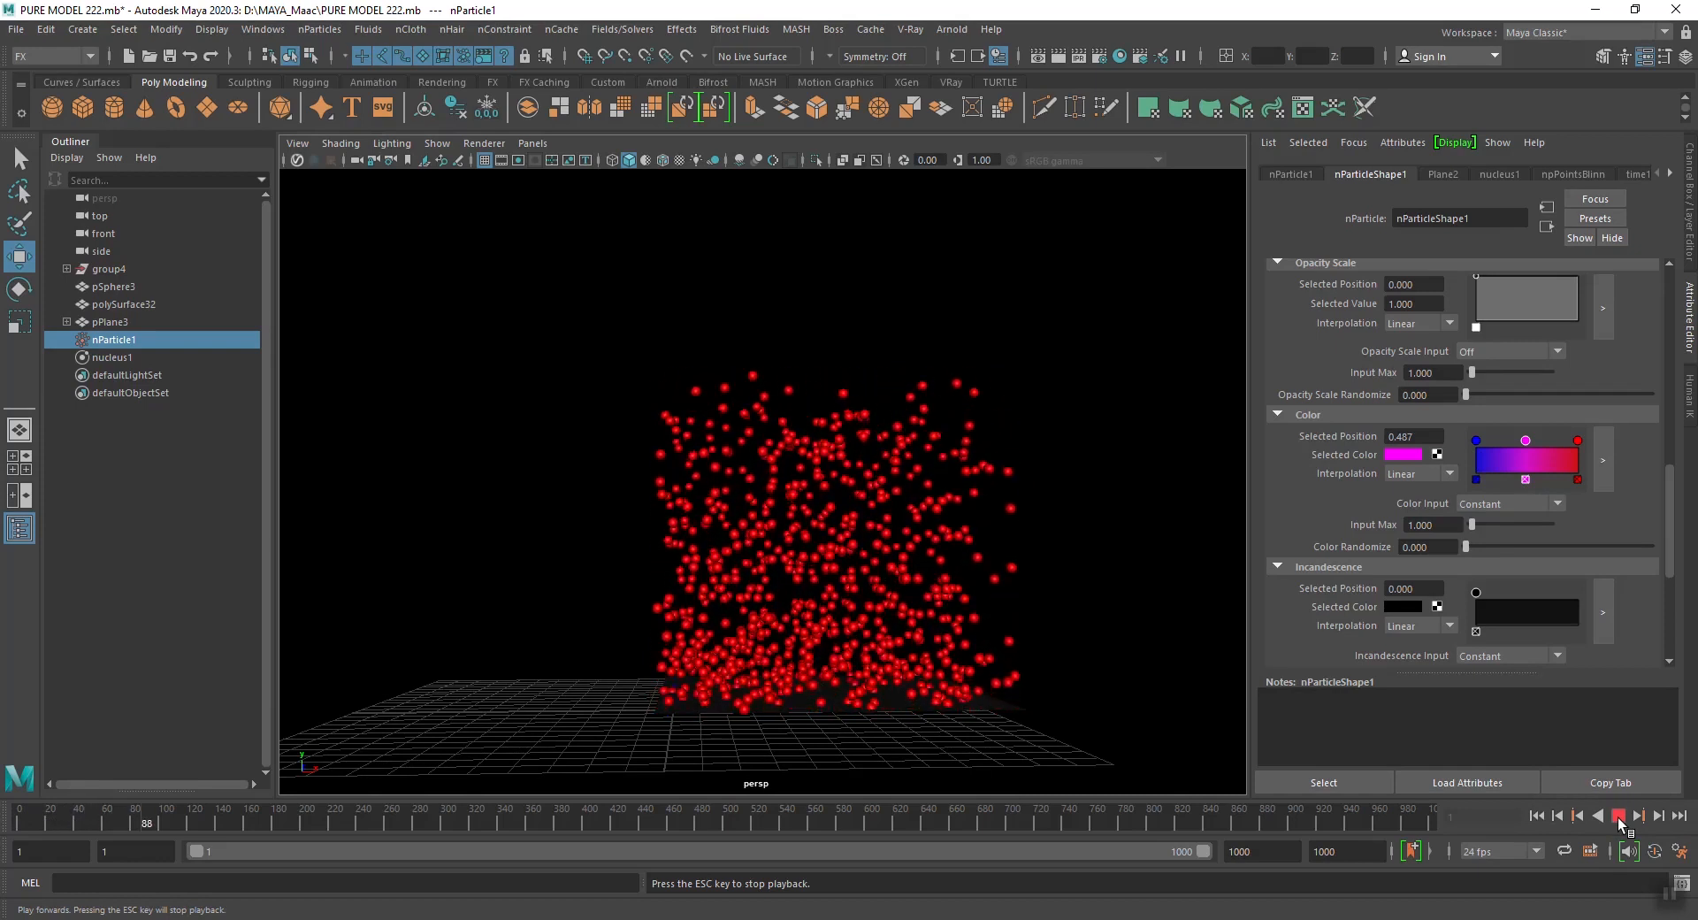
{"action": "left_click", "coordinate": [1617, 815]}
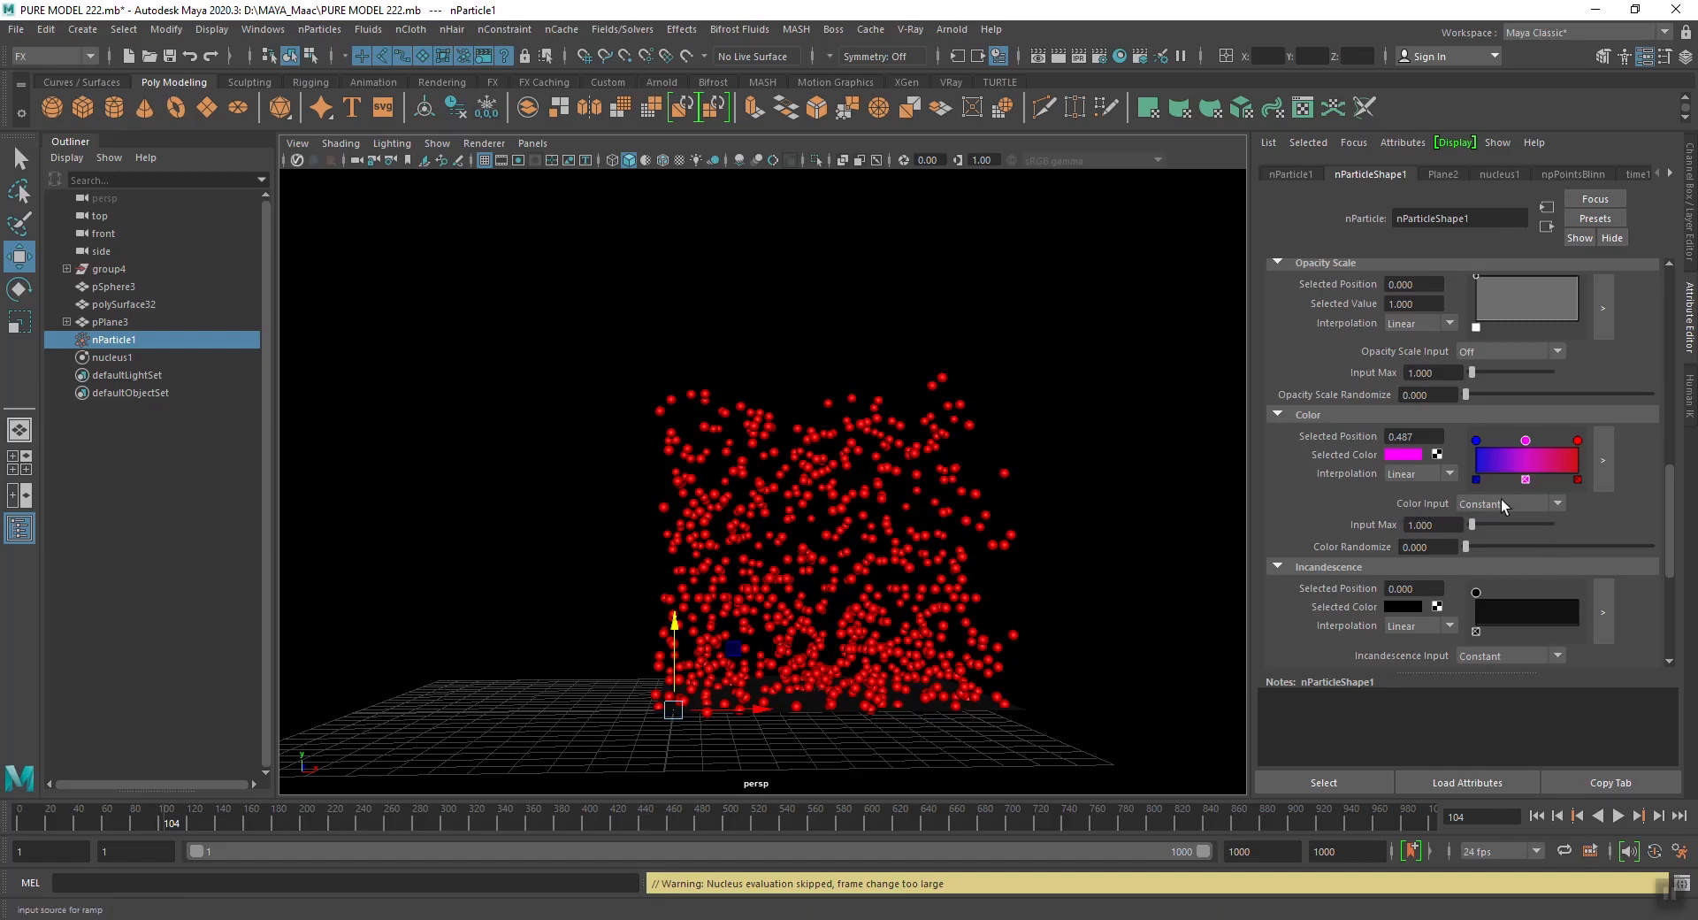
{"action": "key", "text": "super"}
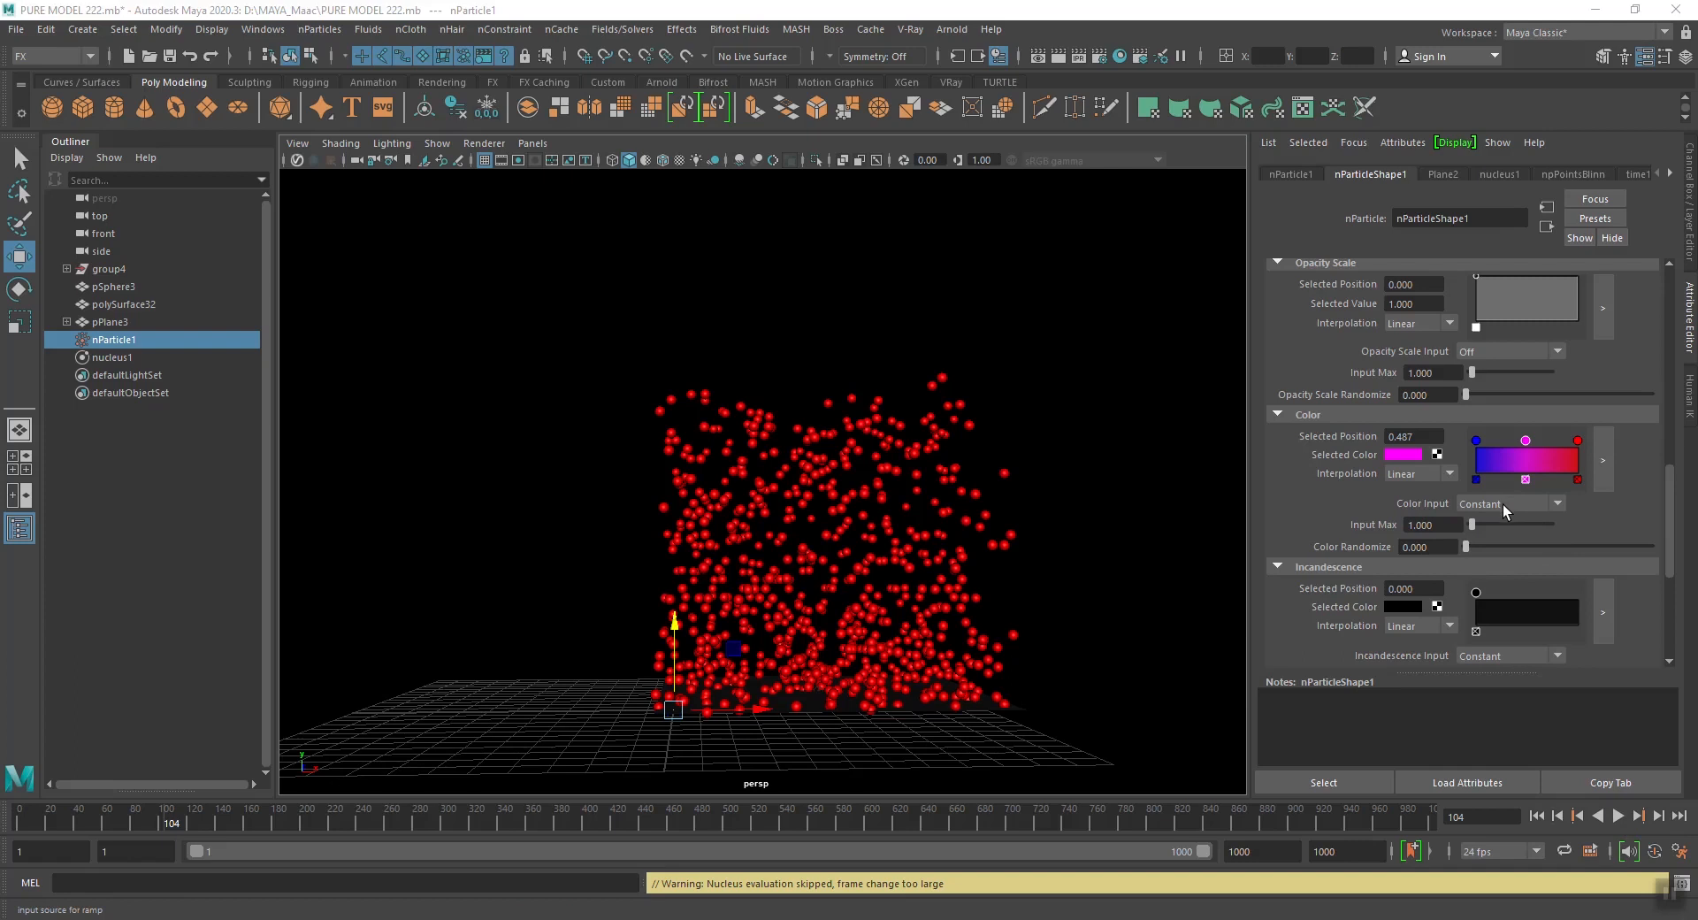
Try Age, Normalized Age and Speed as the particles' Color Input, settle on Age, and play the simulation to check the colors
{"action": "key", "text": "super"}
{"action": "key", "text": "super"}
{"action": "key", "text": "super"}
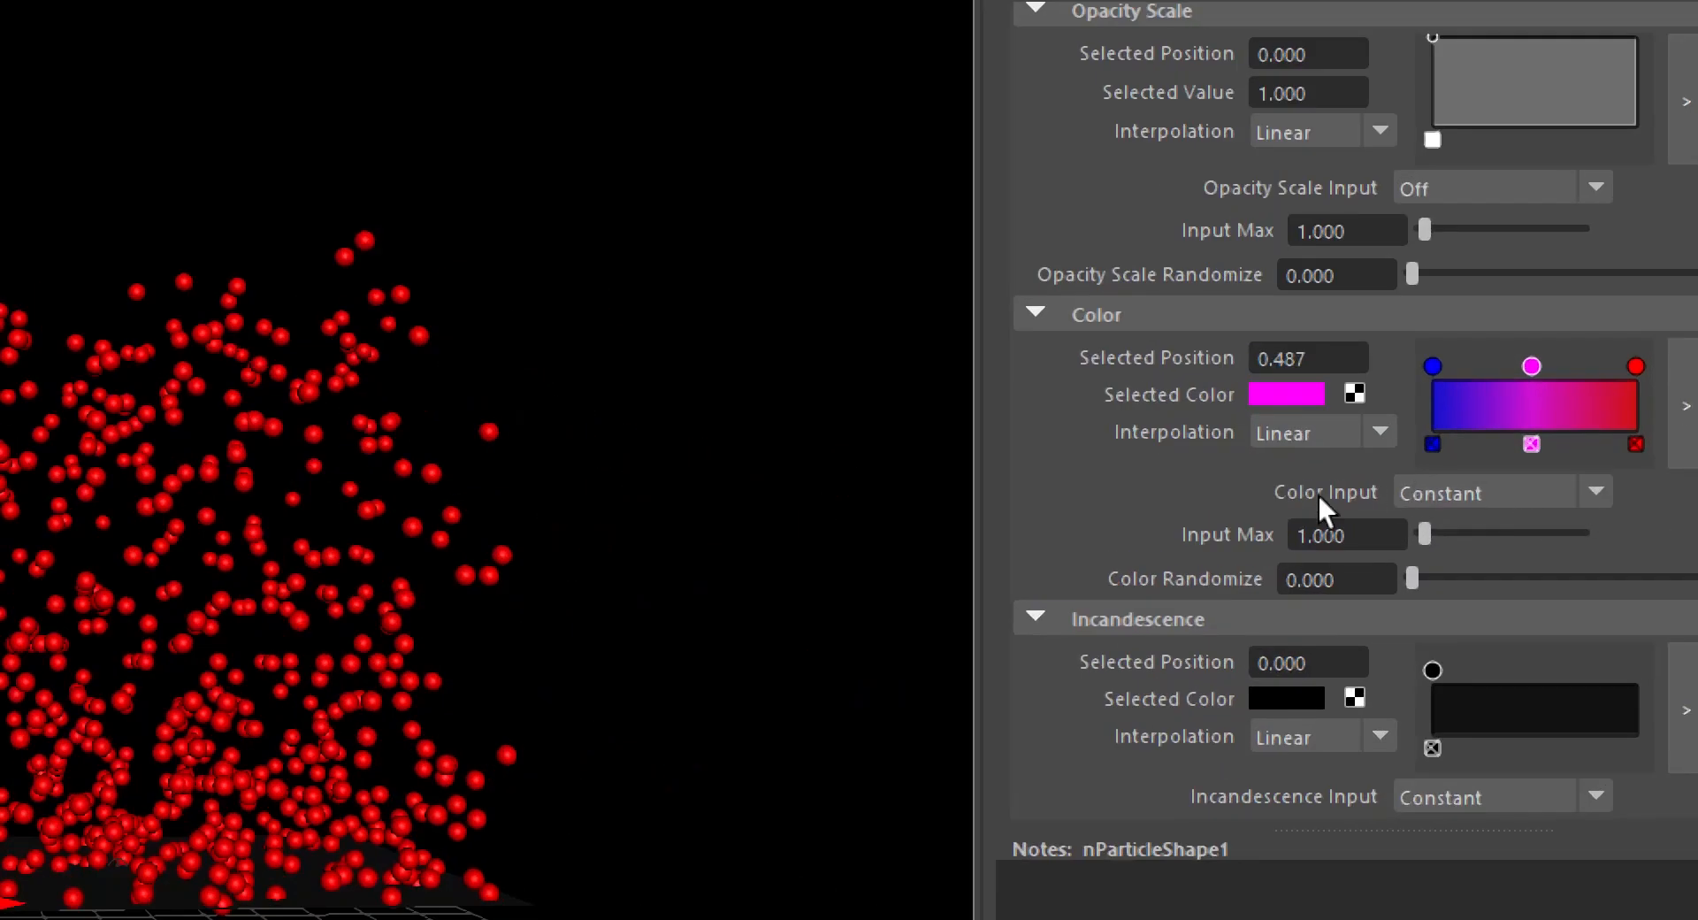
{"action": "left_click", "coordinate": [1477, 494]}
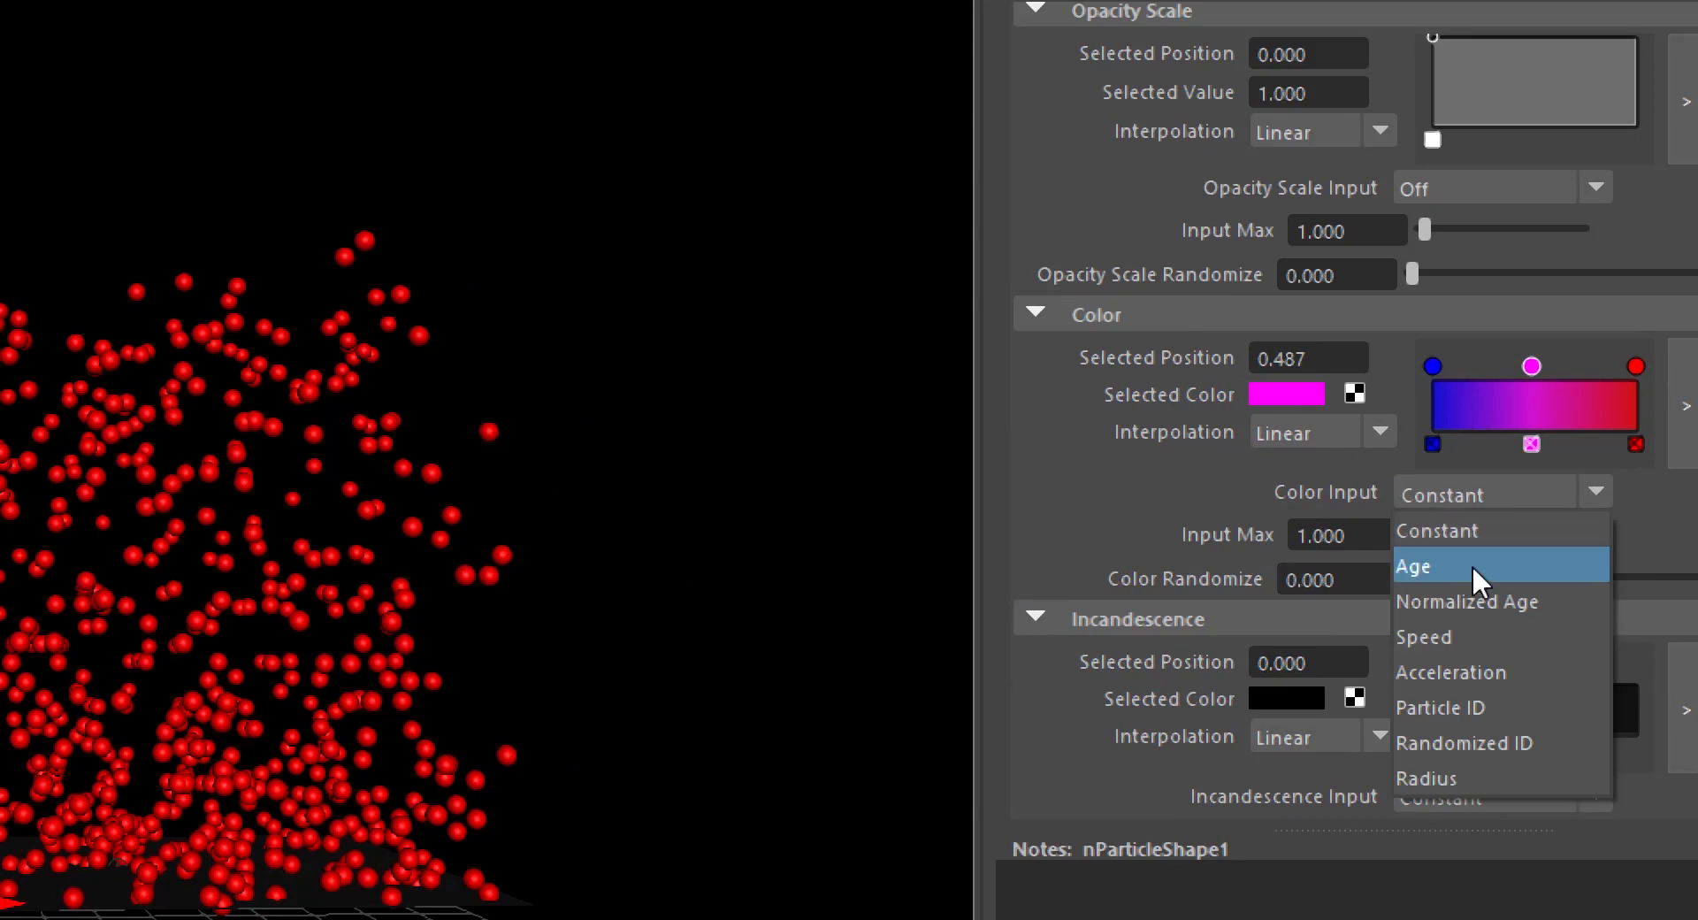
{"action": "left_click", "coordinate": [1471, 563]}
{"action": "left_click", "coordinate": [1450, 491]}
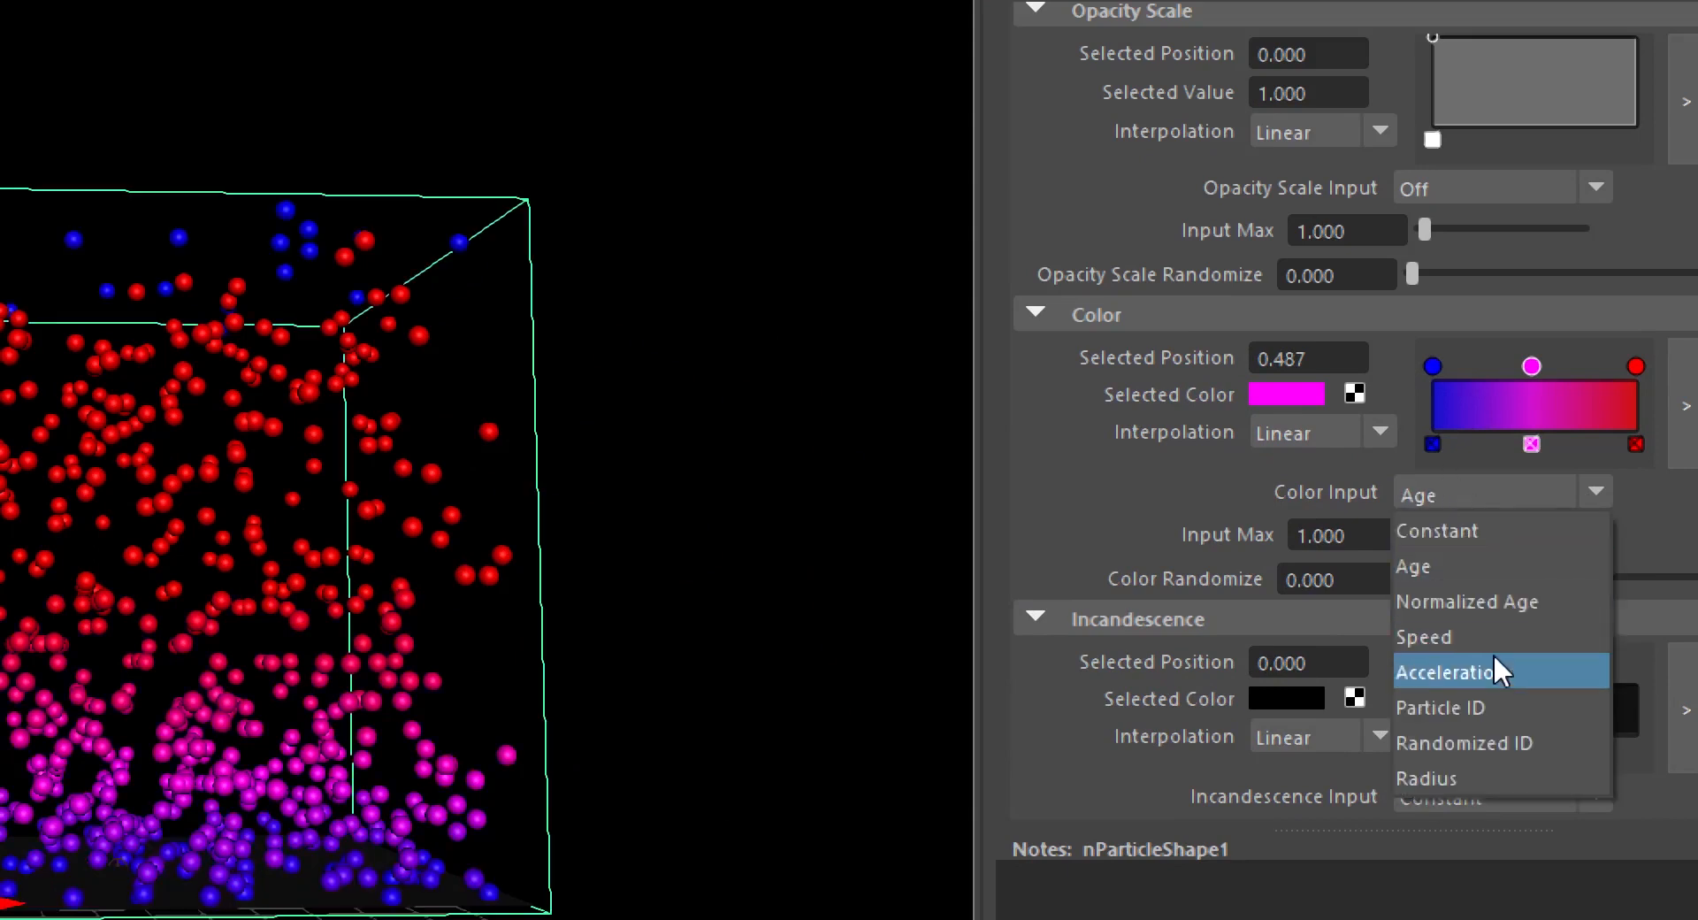
{"action": "left_click", "coordinate": [1488, 600]}
{"action": "left_click", "coordinate": [1486, 486]}
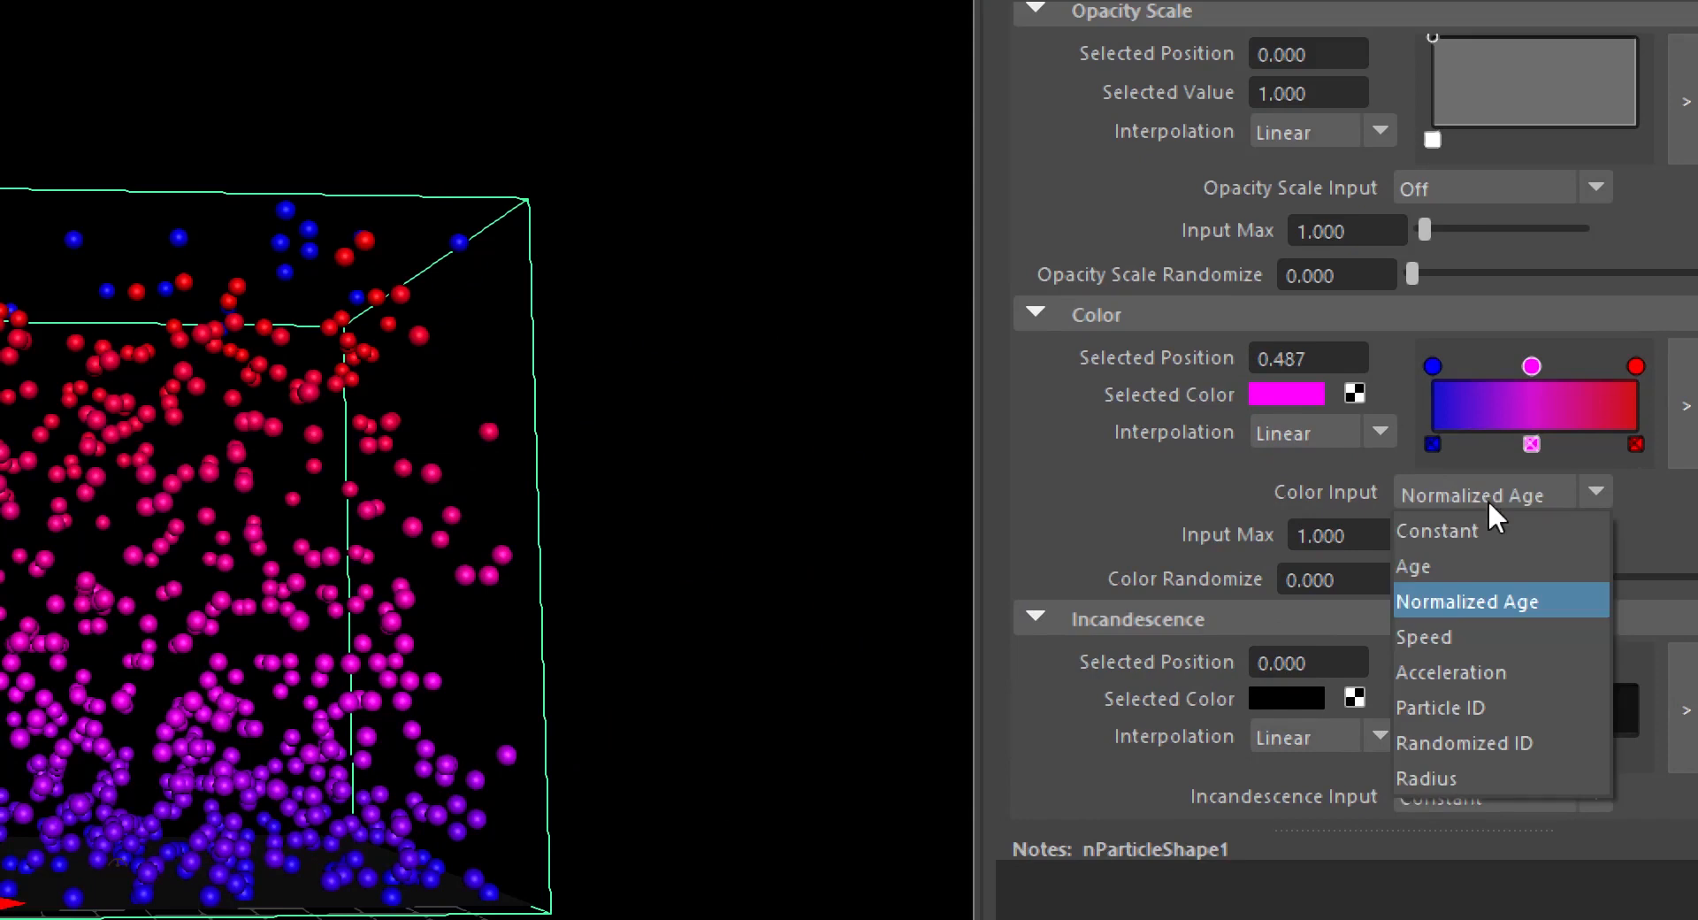
{"action": "left_click", "coordinate": [1464, 640]}
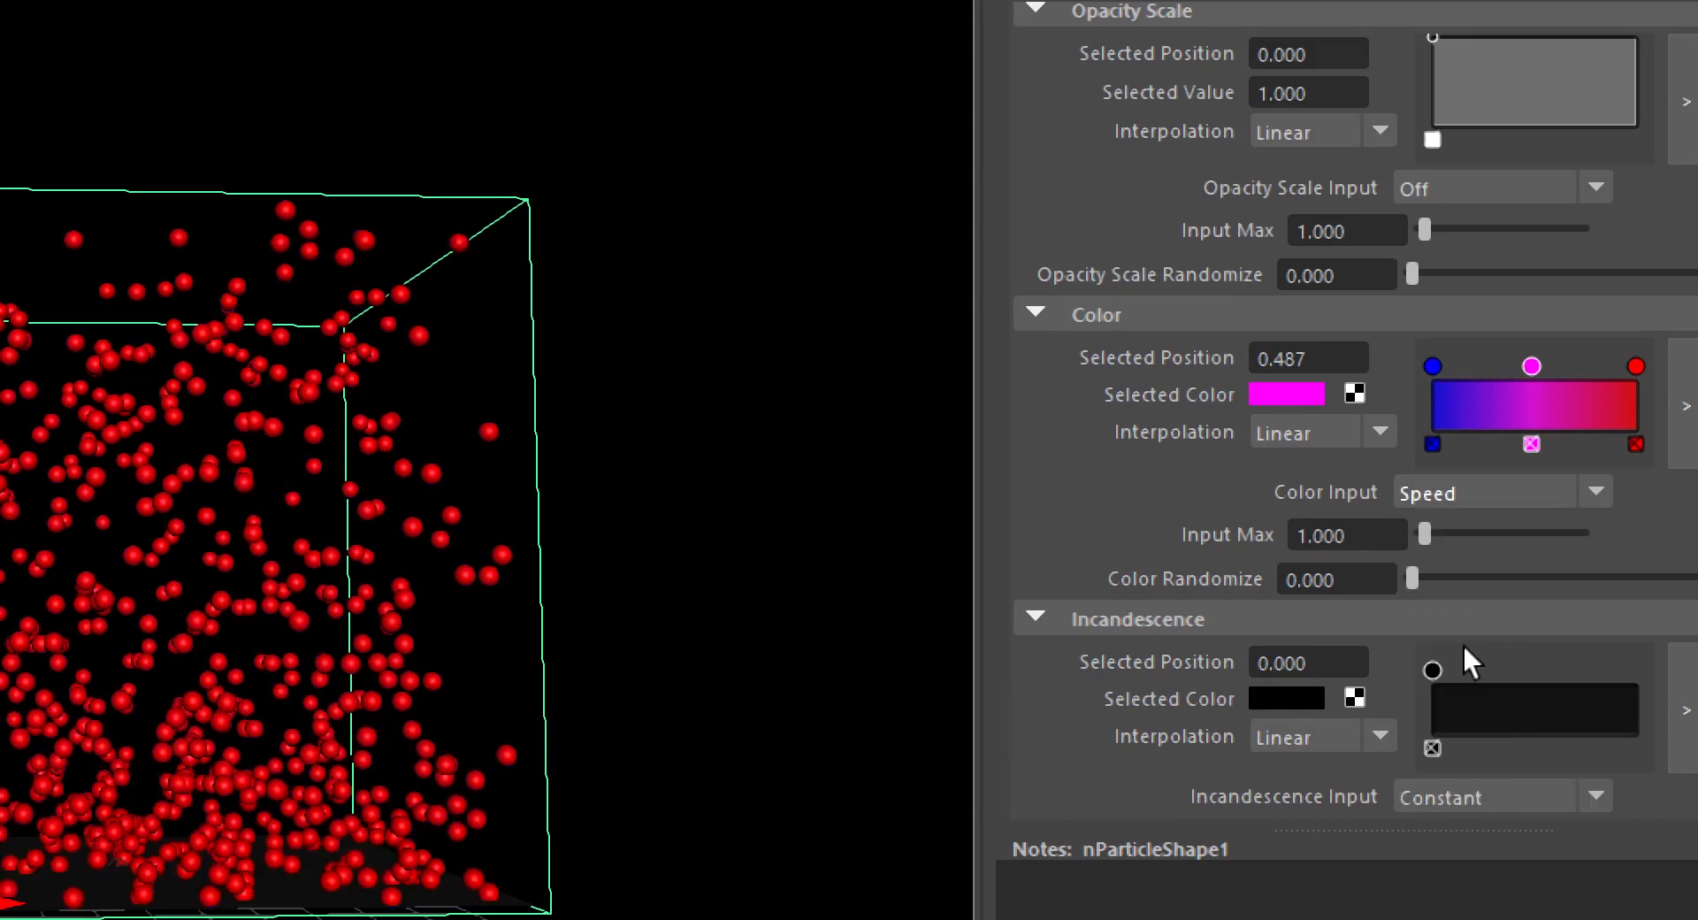
{"action": "left_click", "coordinate": [1487, 492]}
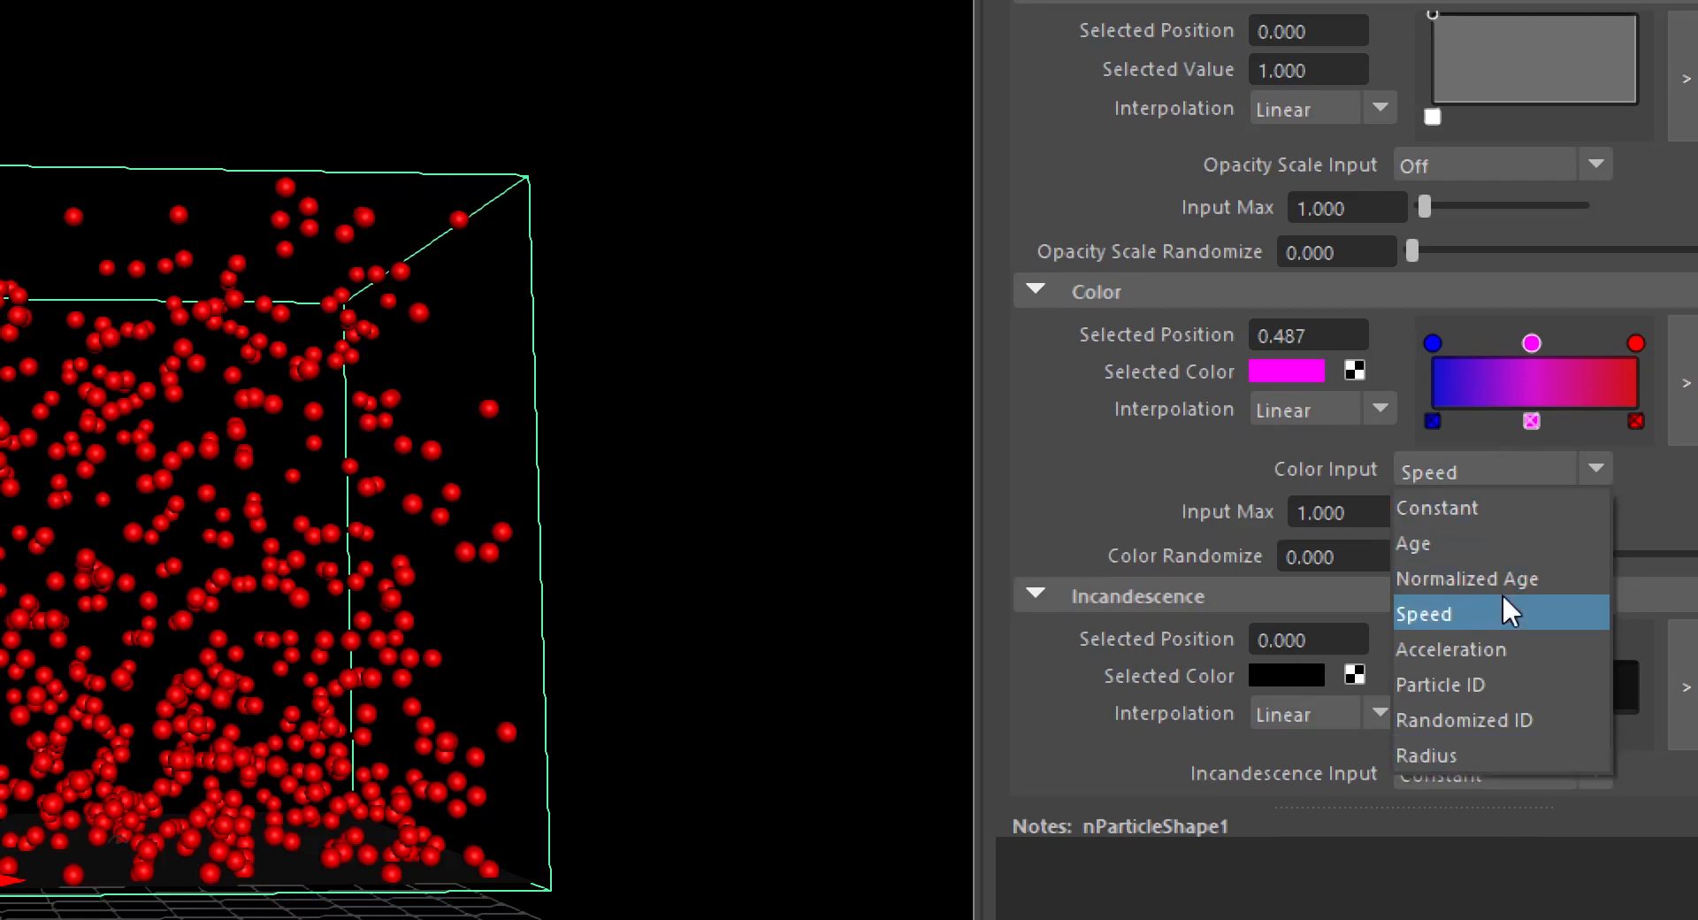
{"action": "left_click", "coordinate": [1463, 541]}
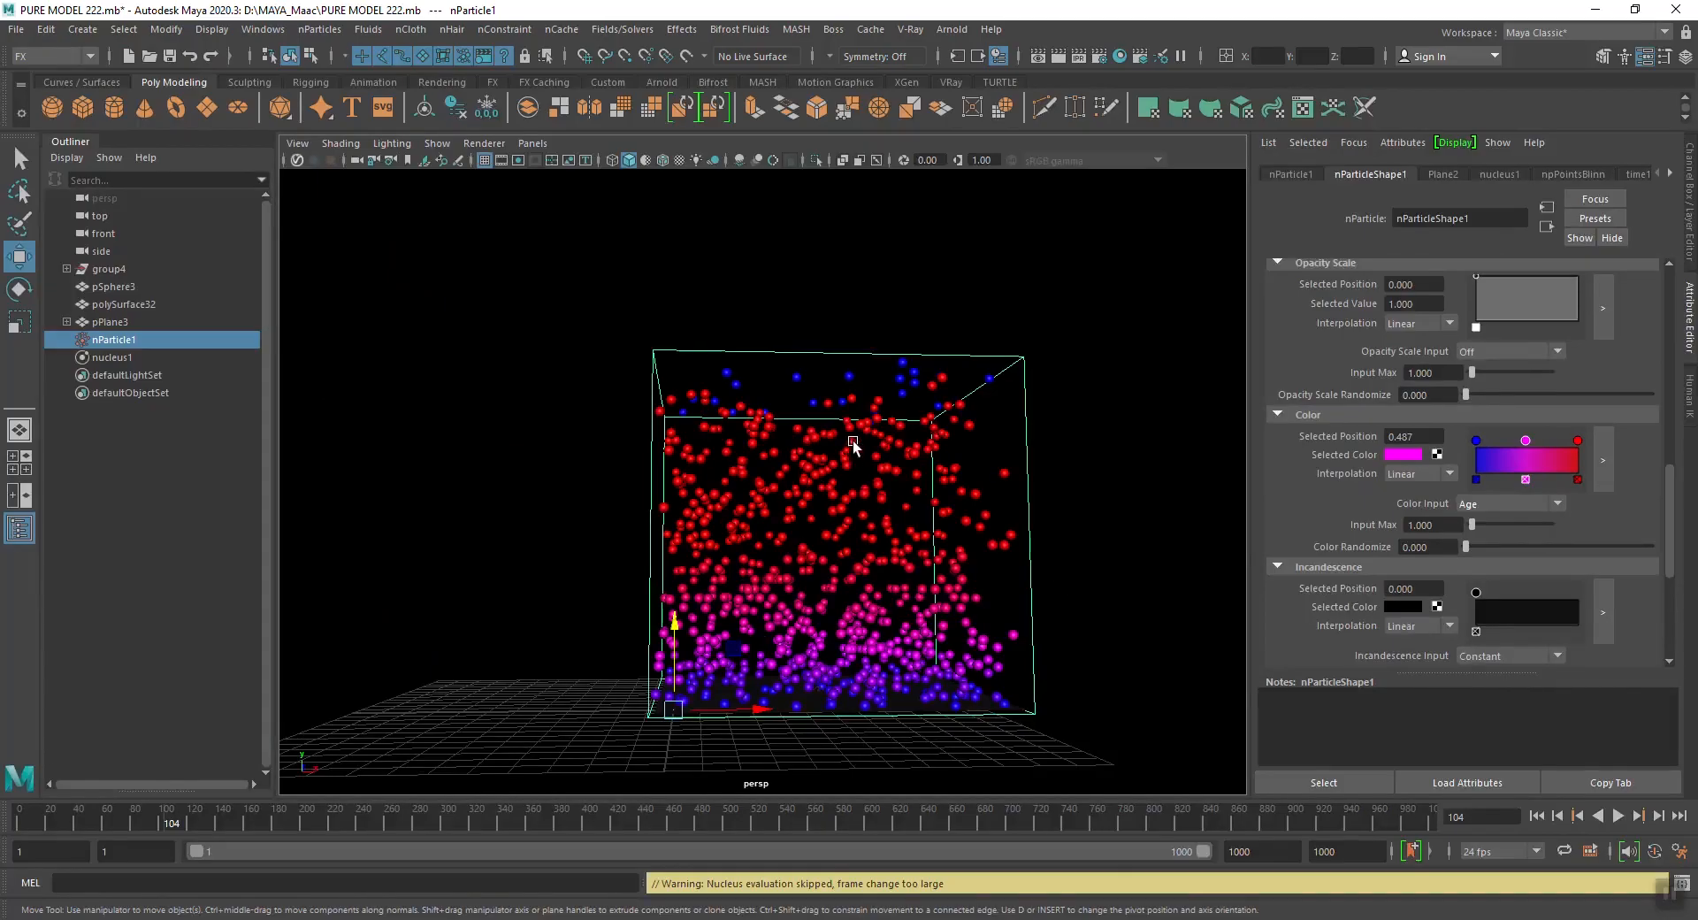
{"action": "left_click", "coordinate": [1617, 815]}
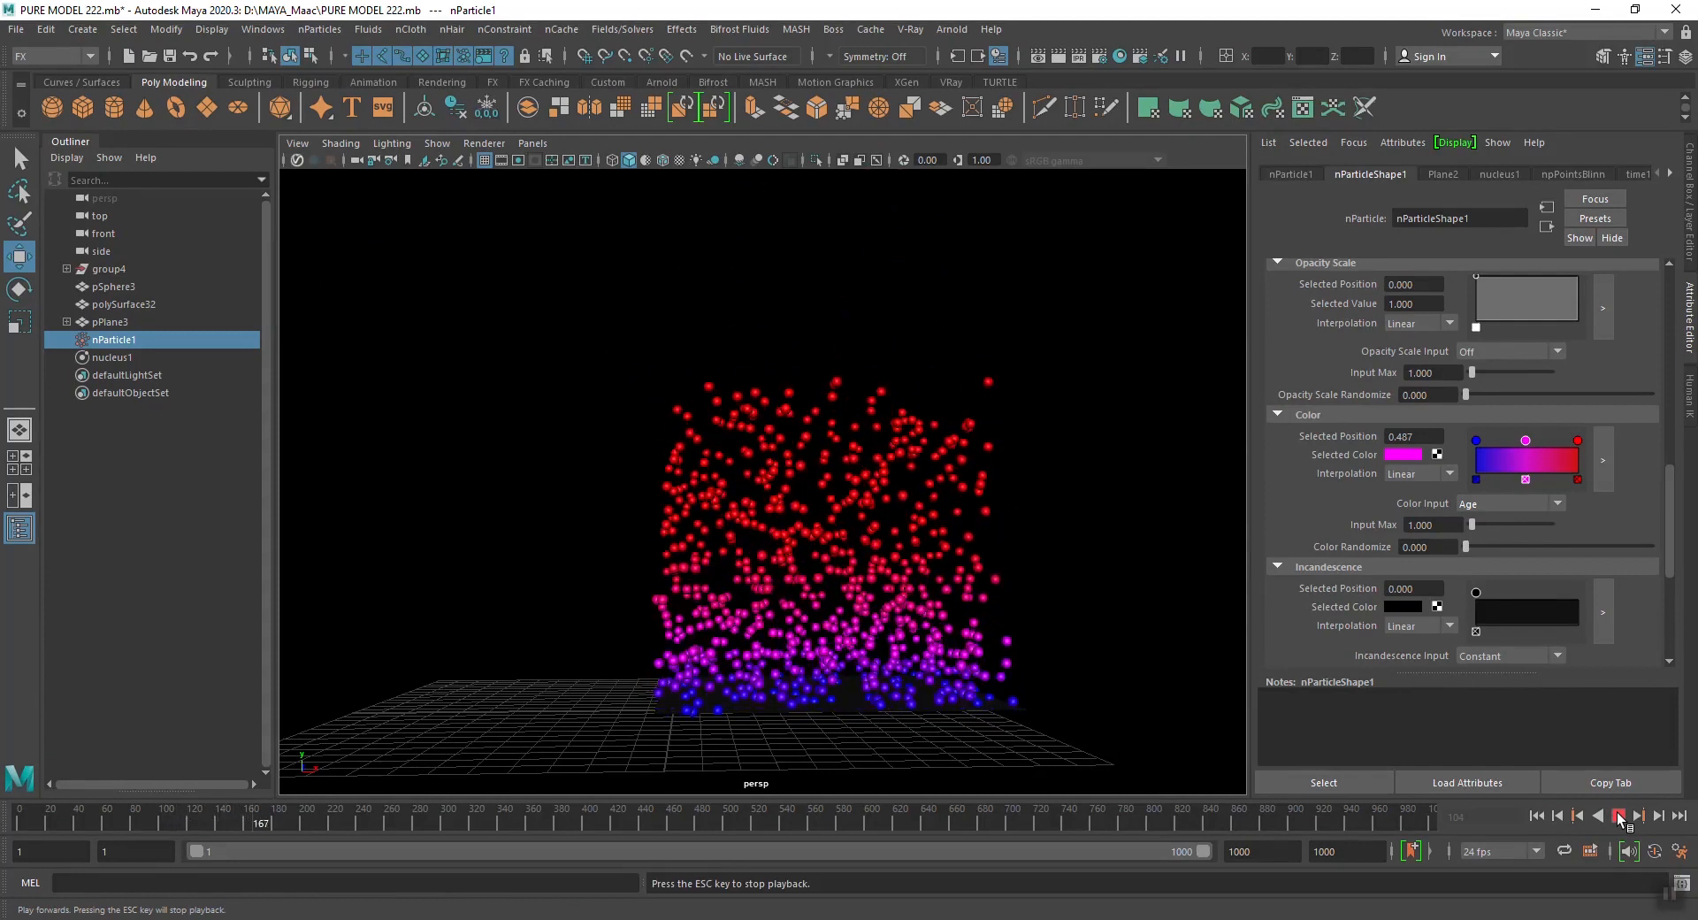
{"action": "left_click", "coordinate": [1617, 816]}
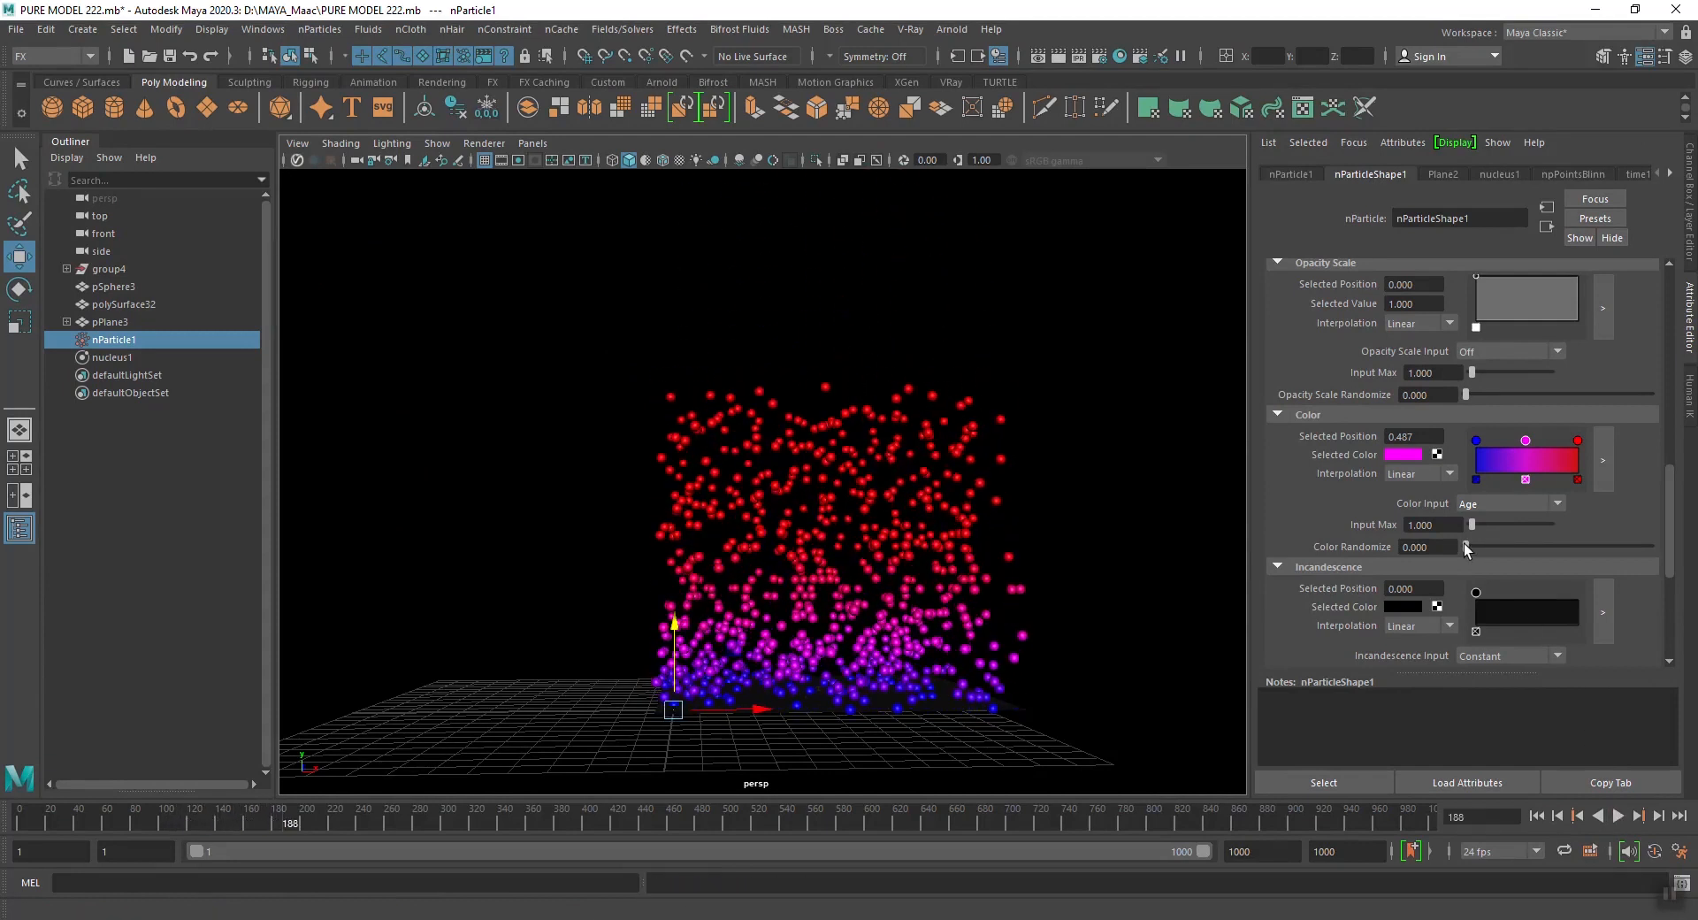
Vary the particles' Color Randomize value while the simulation plays, leave it at 0.409, and stop playback
{"action": "left_click_drag", "start_coordinate": [1462, 543], "coordinate": [1600, 608]}
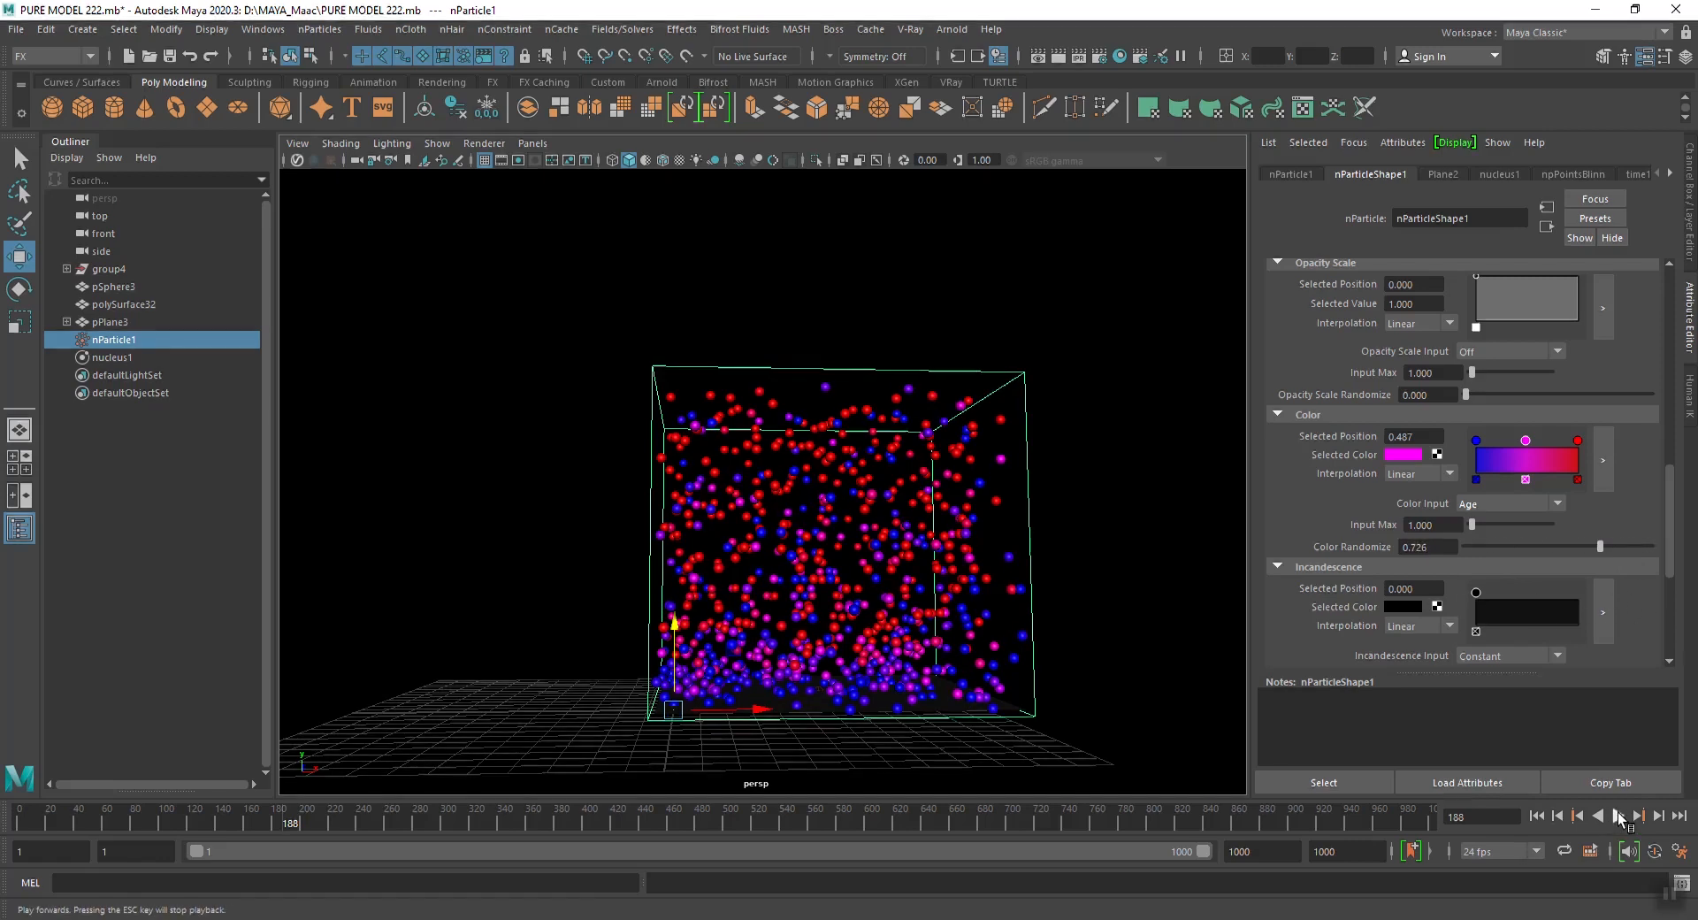
{"action": "left_click", "coordinate": [1618, 815]}
{"action": "left_click_drag", "start_coordinate": [1597, 546], "coordinate": [1510, 549]}
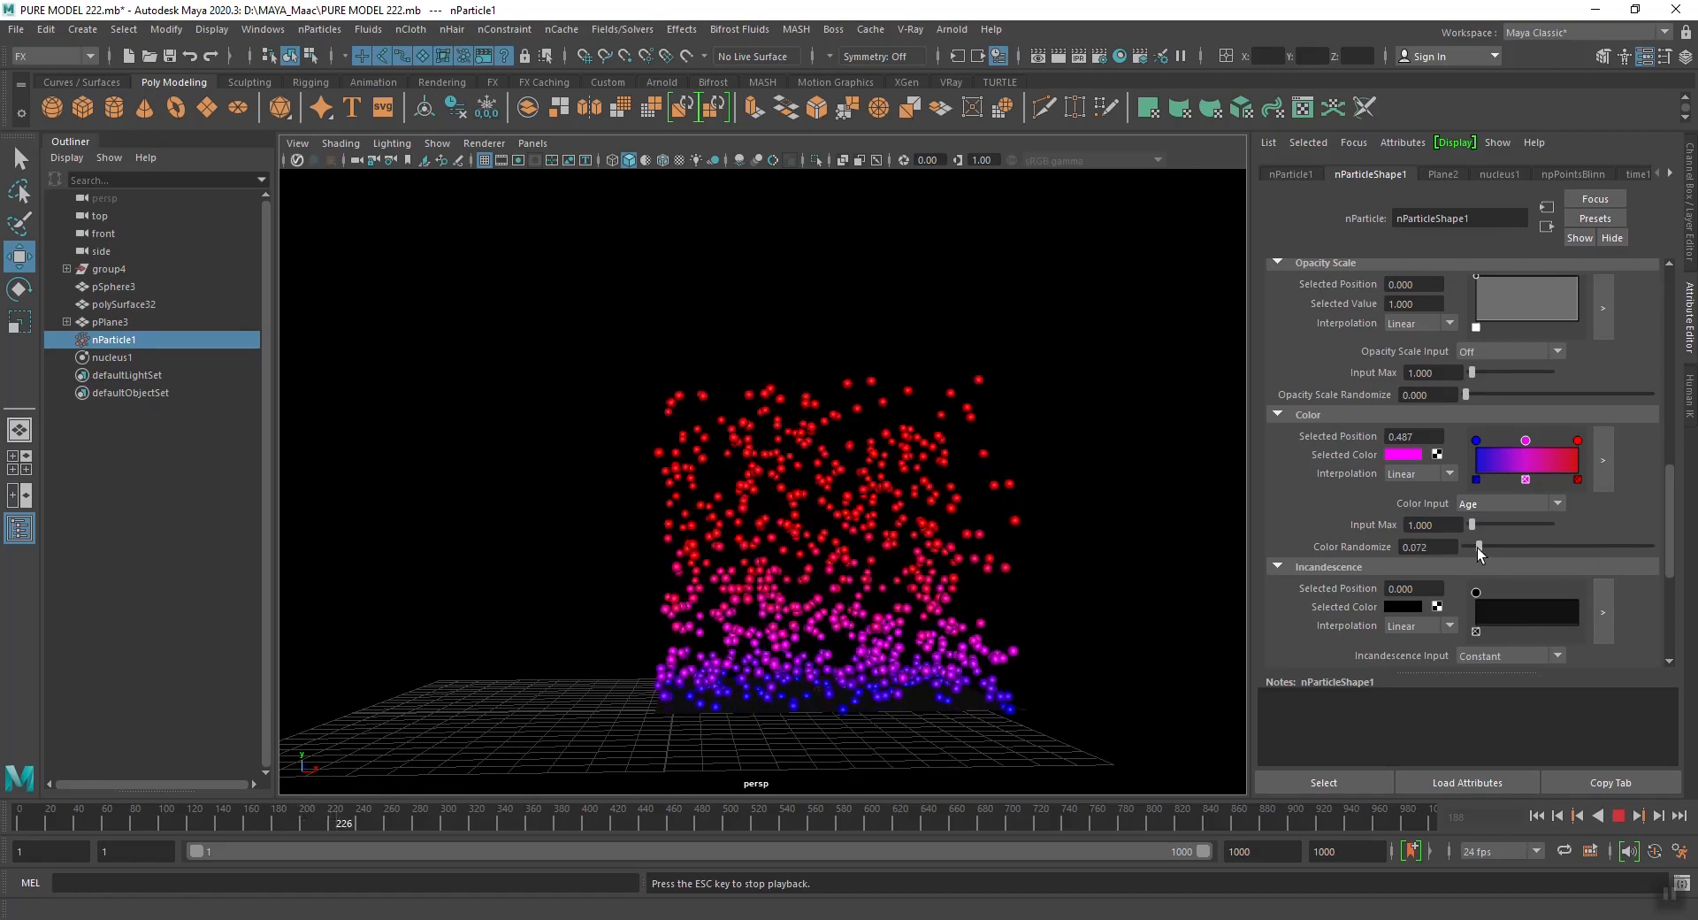
{"action": "left_click_drag", "start_coordinate": [1661, 556], "coordinate": [1538, 561]}
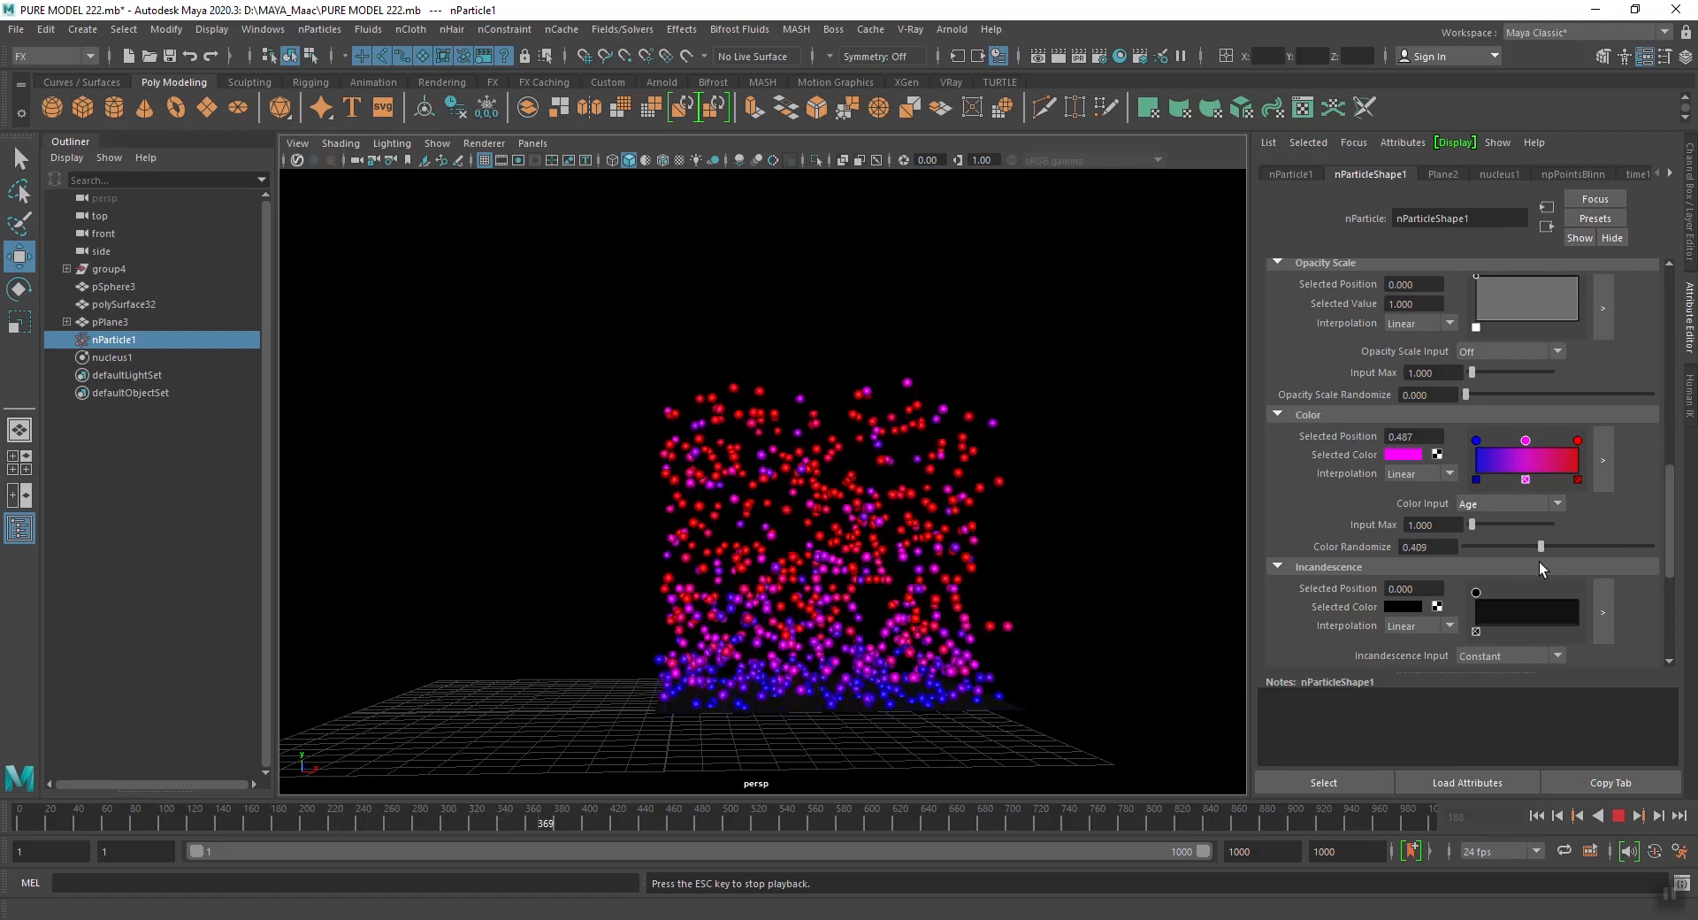
{"action": "left_click", "coordinate": [1617, 816]}
Replay the simulation from the first frame to check the randomized colors, stop it, and return to the first frame
{"action": "left_click", "coordinate": [1539, 815]}
{"action": "left_click", "coordinate": [1617, 815]}
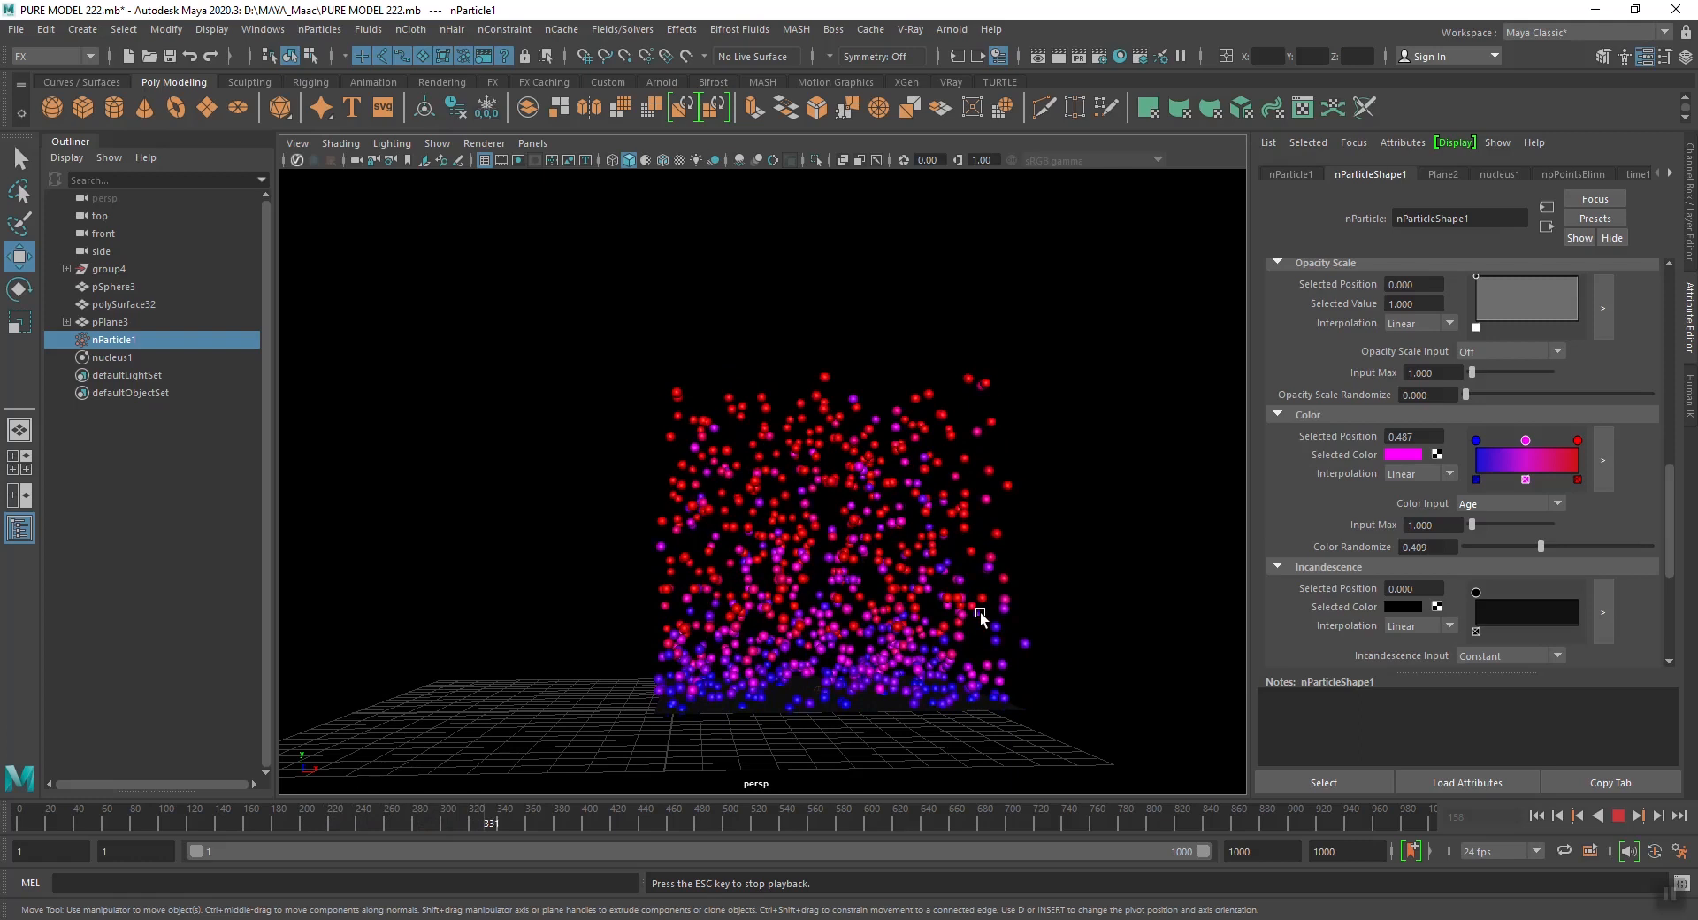
{"action": "left_click", "coordinate": [1617, 818]}
{"action": "left_click", "coordinate": [1536, 816]}
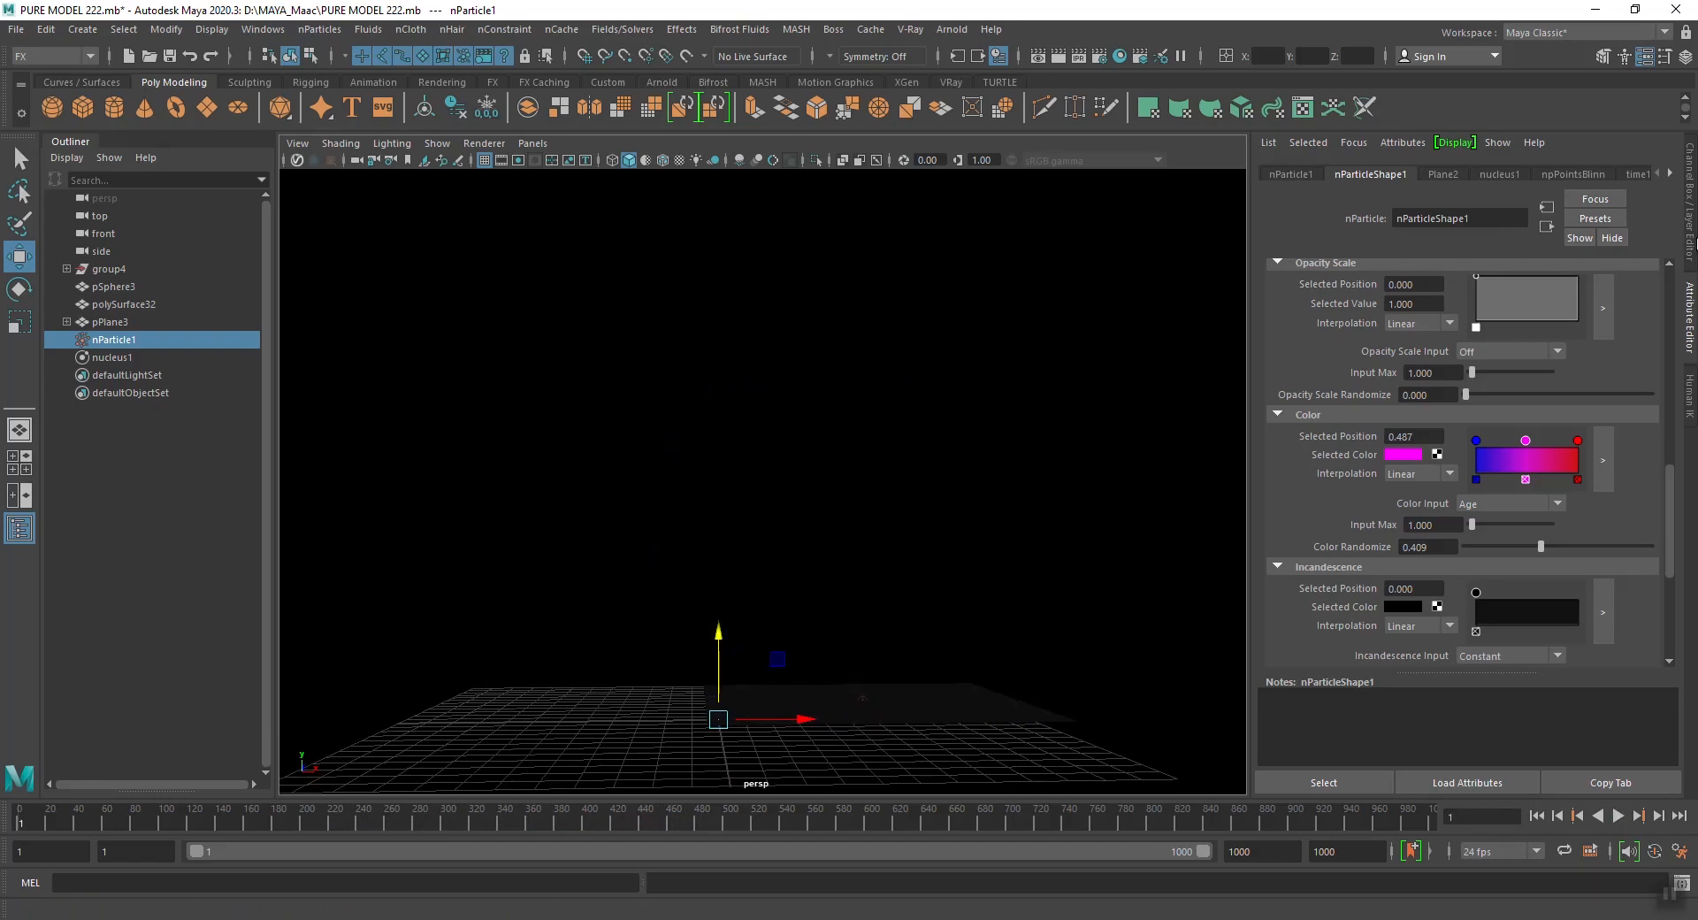
Make layer1 visible to show the character model beside the emitter plane, and briefly run the simulation
{"action": "key", "text": "ctrl+a"}
{"action": "left_click_drag", "start_coordinate": [1075, 526], "coordinate": [1266, 641], "text": "alt"}
{"action": "left_click", "coordinate": [1473, 675]}
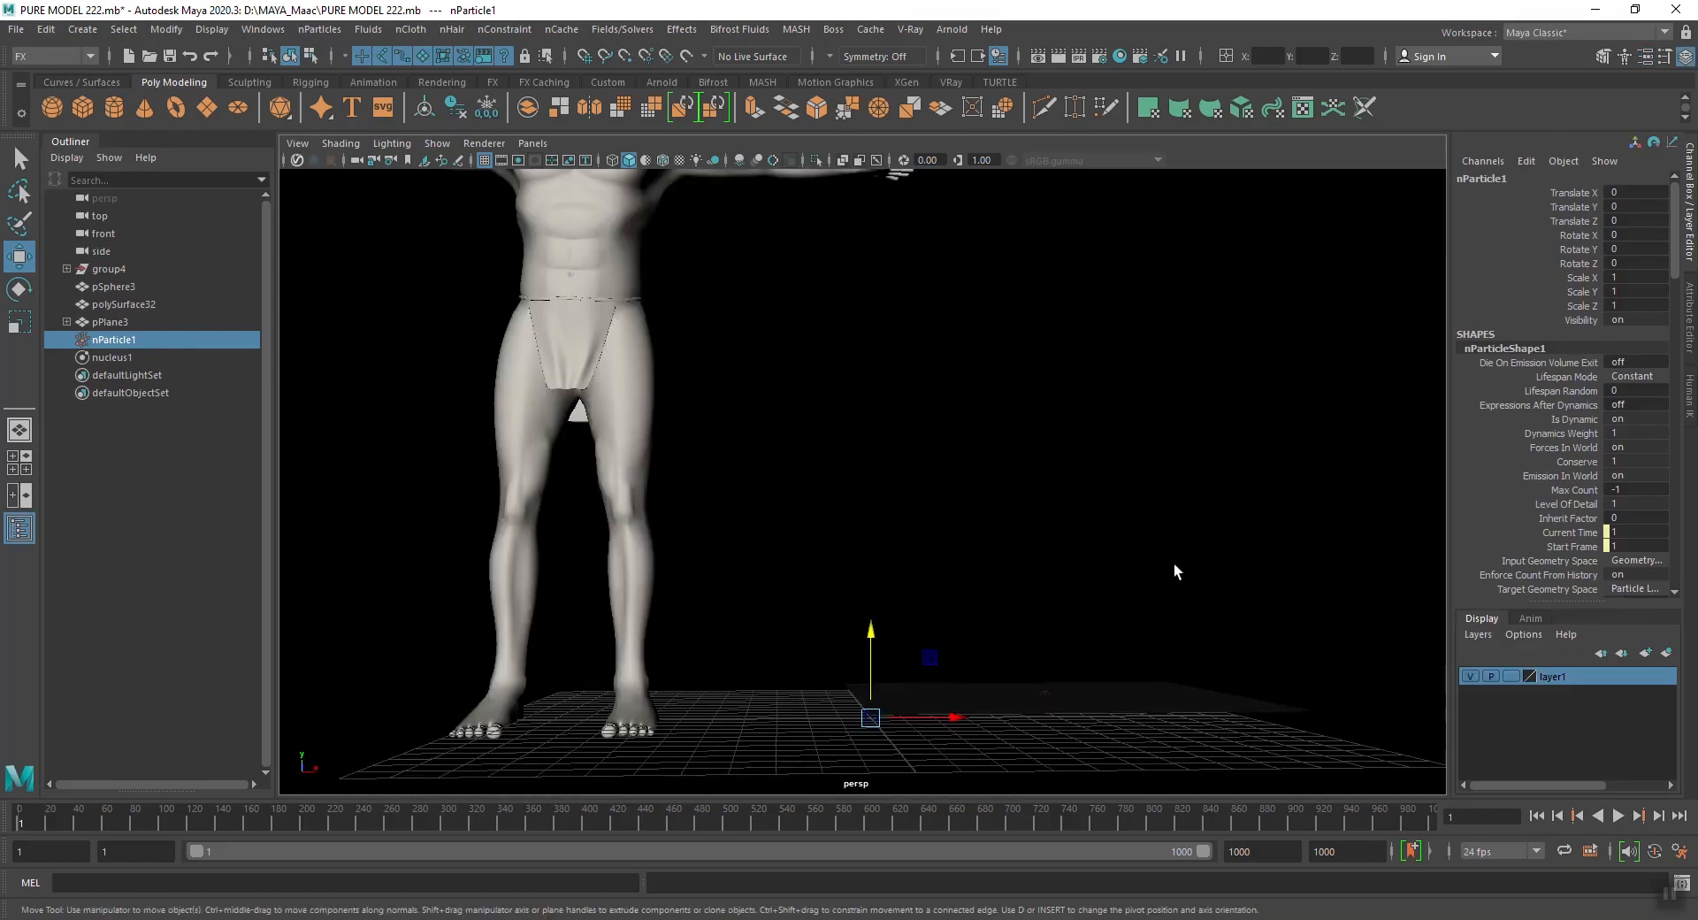
{"action": "right_click_drag", "start_coordinate": [1174, 564], "coordinate": [925, 482], "text": "alt"}
{"action": "left_click_drag", "start_coordinate": [925, 481], "coordinate": [939, 496], "text": "alt"}
{"action": "middle_click_drag", "start_coordinate": [879, 443], "coordinate": [916, 540], "text": "alt"}
{"action": "left_click", "coordinate": [1617, 814]}
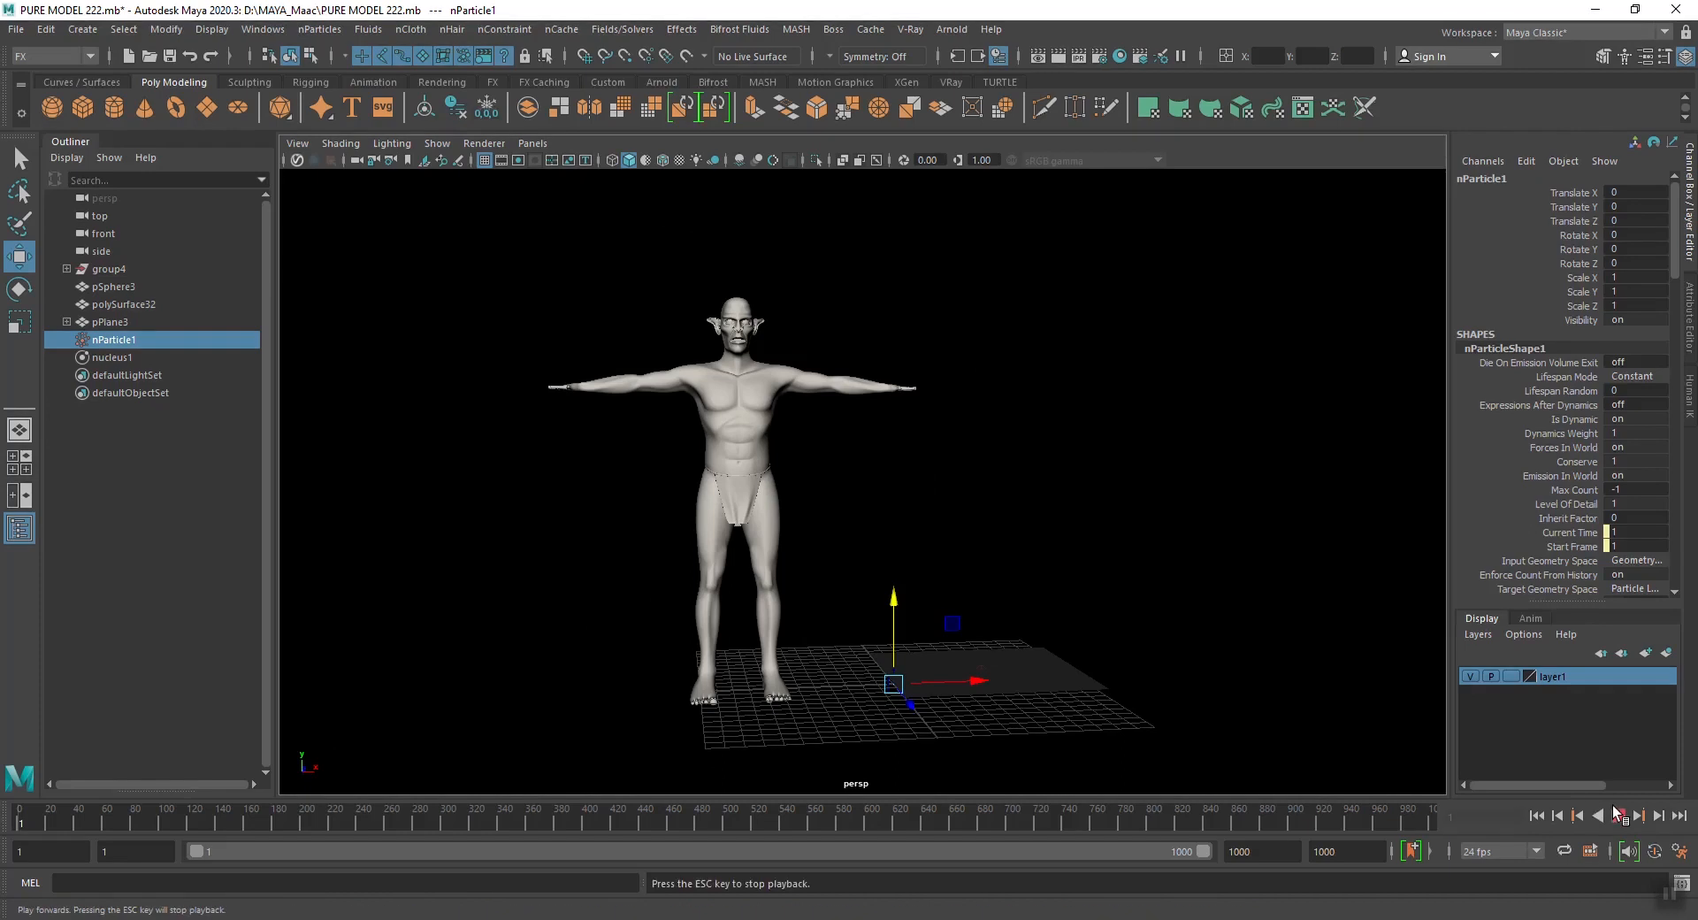
{"action": "left_click", "coordinate": [1616, 815]}
Select the character's head mesh and switch it to face selection mode
{"action": "middle_click_drag", "start_coordinate": [741, 469], "coordinate": [858, 660], "text": "alt"}
{"action": "scroll", "coordinate": [829, 555], "scroll_direction": "up", "scroll_amount": 6}
{"action": "left_click_drag", "start_coordinate": [739, 534], "coordinate": [860, 518], "text": "alt"}
{"action": "middle_click_drag", "start_coordinate": [794, 576], "coordinate": [928, 479], "text": "alt"}
{"action": "scroll", "coordinate": [930, 476], "scroll_direction": "up", "scroll_amount": 5}
{"action": "left_click_drag", "start_coordinate": [928, 479], "coordinate": [938, 492], "text": "alt"}
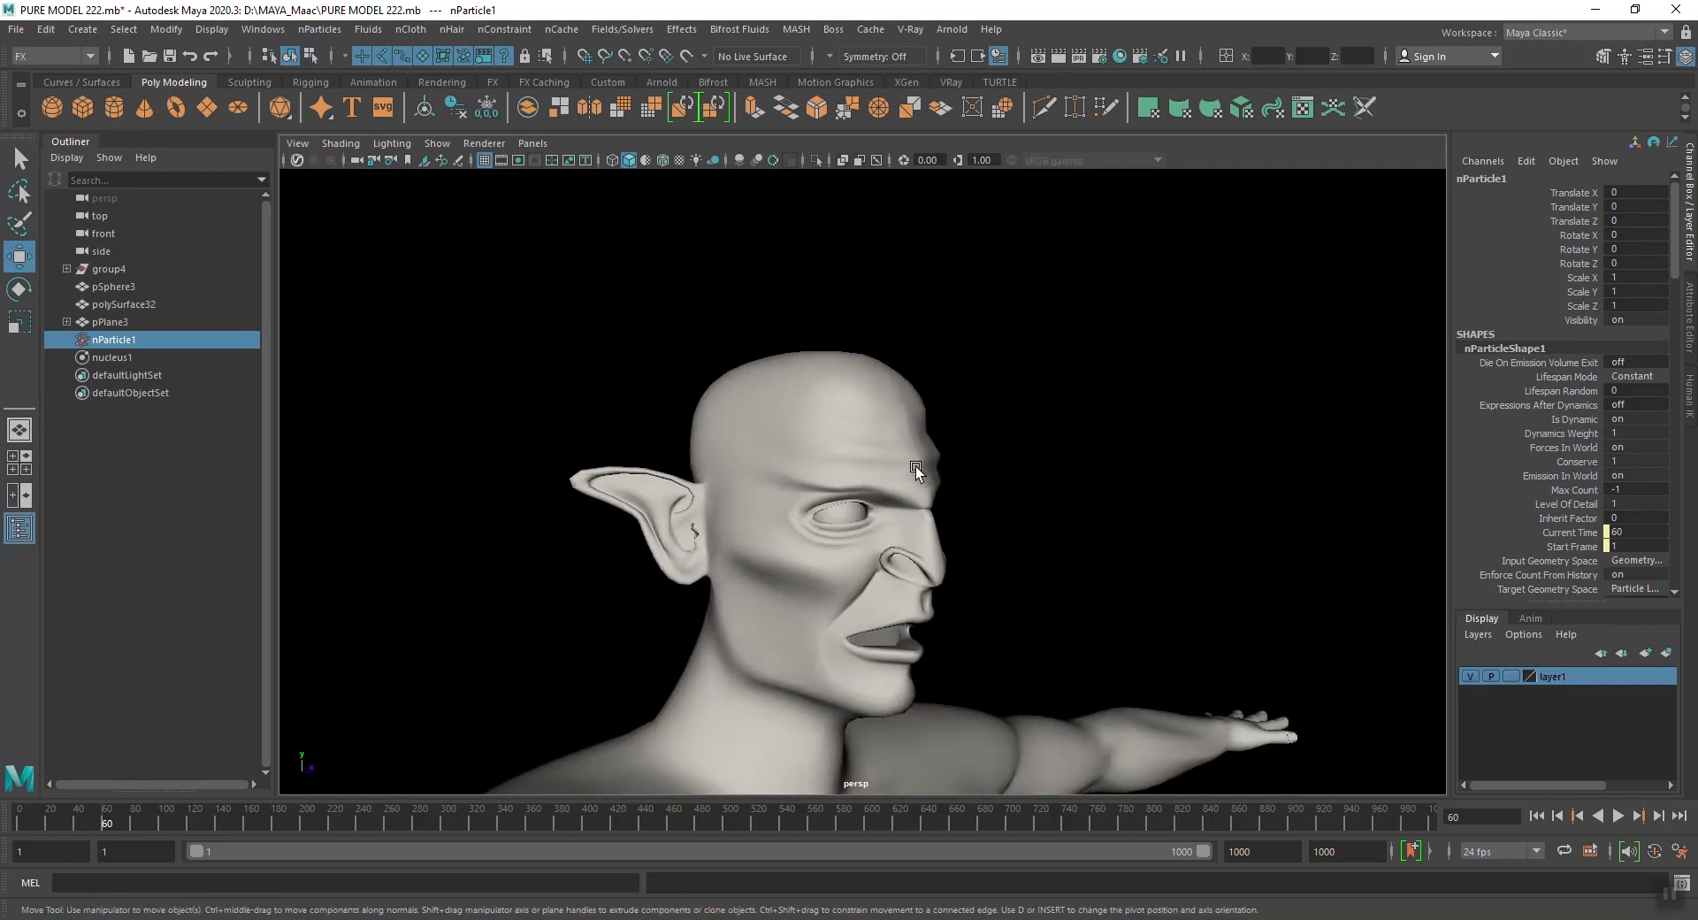
{"action": "left_click", "coordinate": [915, 467]}
{"action": "scroll", "coordinate": [915, 469], "scroll_direction": "up", "scroll_amount": 4}
{"action": "scroll", "coordinate": [1069, 453], "scroll_direction": "up", "scroll_amount": 4}
{"action": "left_click_drag", "start_coordinate": [1069, 460], "coordinate": [792, 440], "text": "alt"}
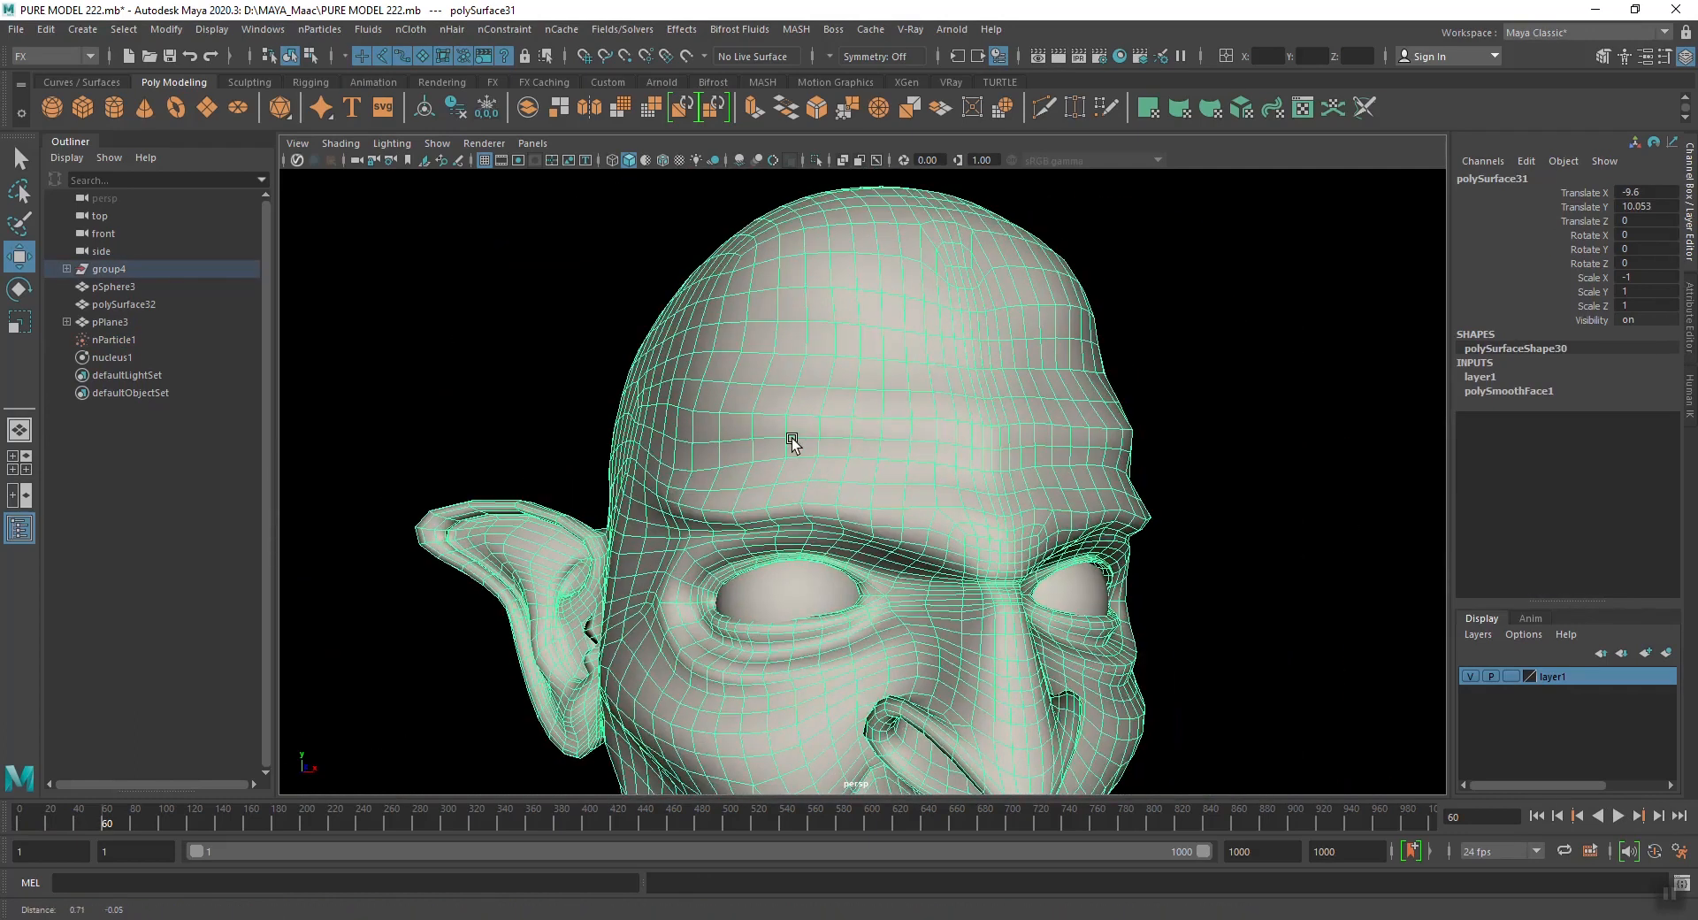
{"action": "middle_click_drag", "start_coordinate": [963, 455], "coordinate": [996, 409], "text": "alt"}
{"action": "left_click_drag", "start_coordinate": [996, 410], "coordinate": [935, 422], "text": "alt"}
{"action": "right_click_drag", "start_coordinate": [936, 387], "coordinate": [937, 433]}
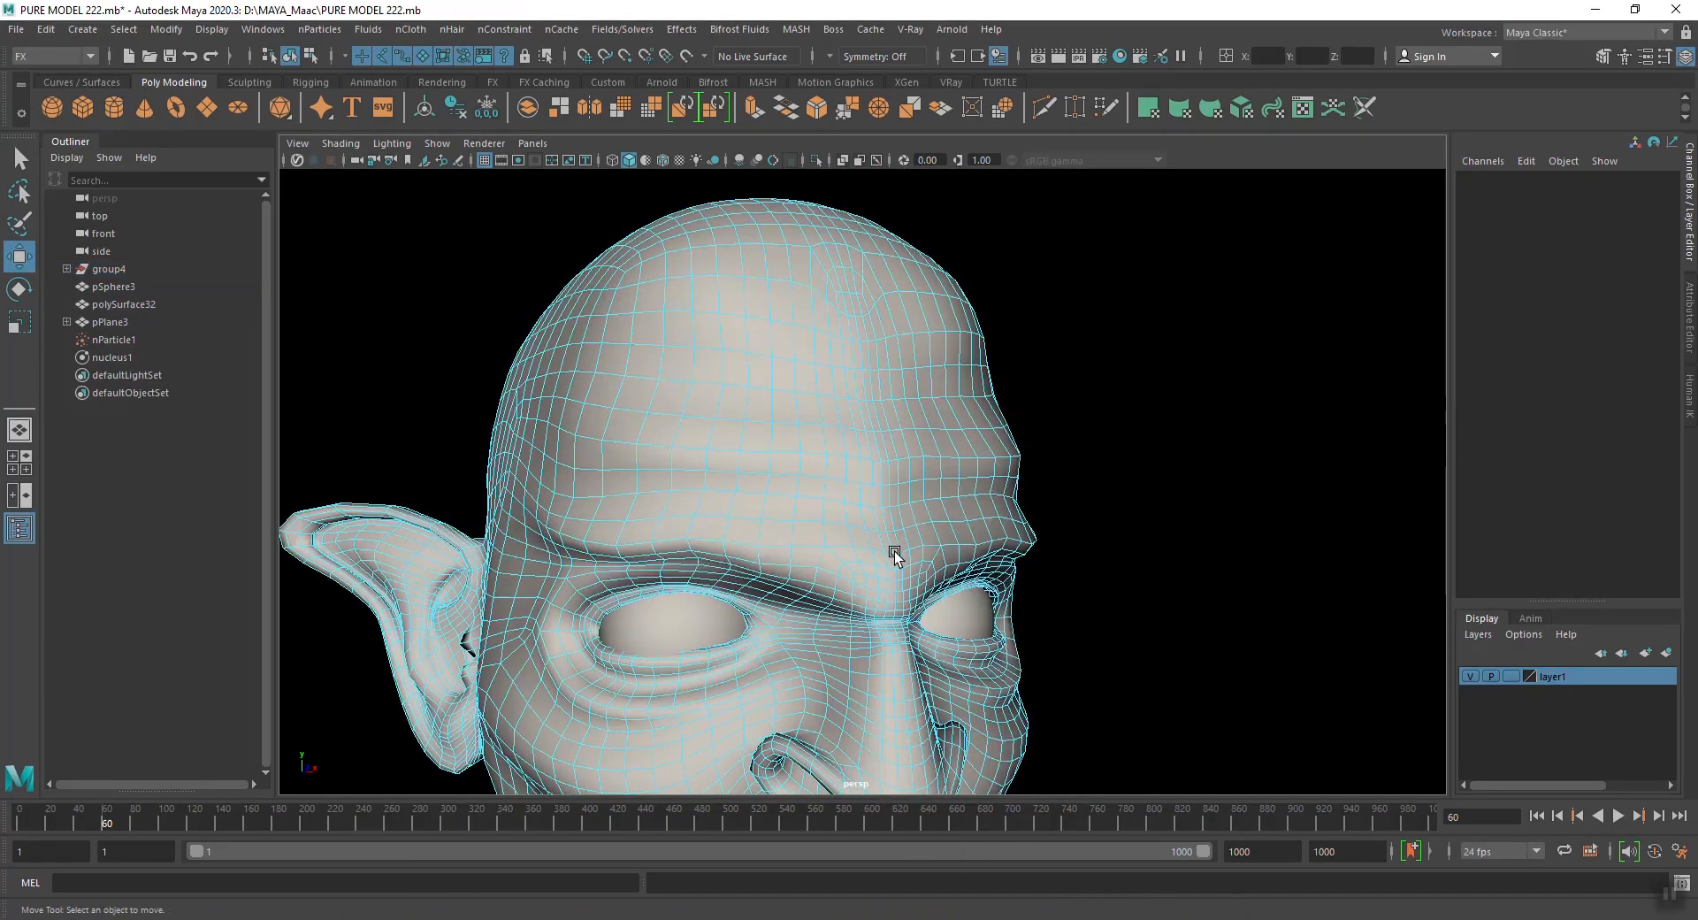
Select the block of faces between the eyebrows, just above the bridge of the nose, with the Move tool active
{"action": "scroll", "coordinate": [894, 557], "scroll_direction": "up", "scroll_amount": 5}
{"action": "middle_click_drag", "start_coordinate": [939, 600], "coordinate": [872, 469], "text": "alt"}
{"action": "scroll", "coordinate": [778, 484], "scroll_direction": "up", "scroll_amount": 2}
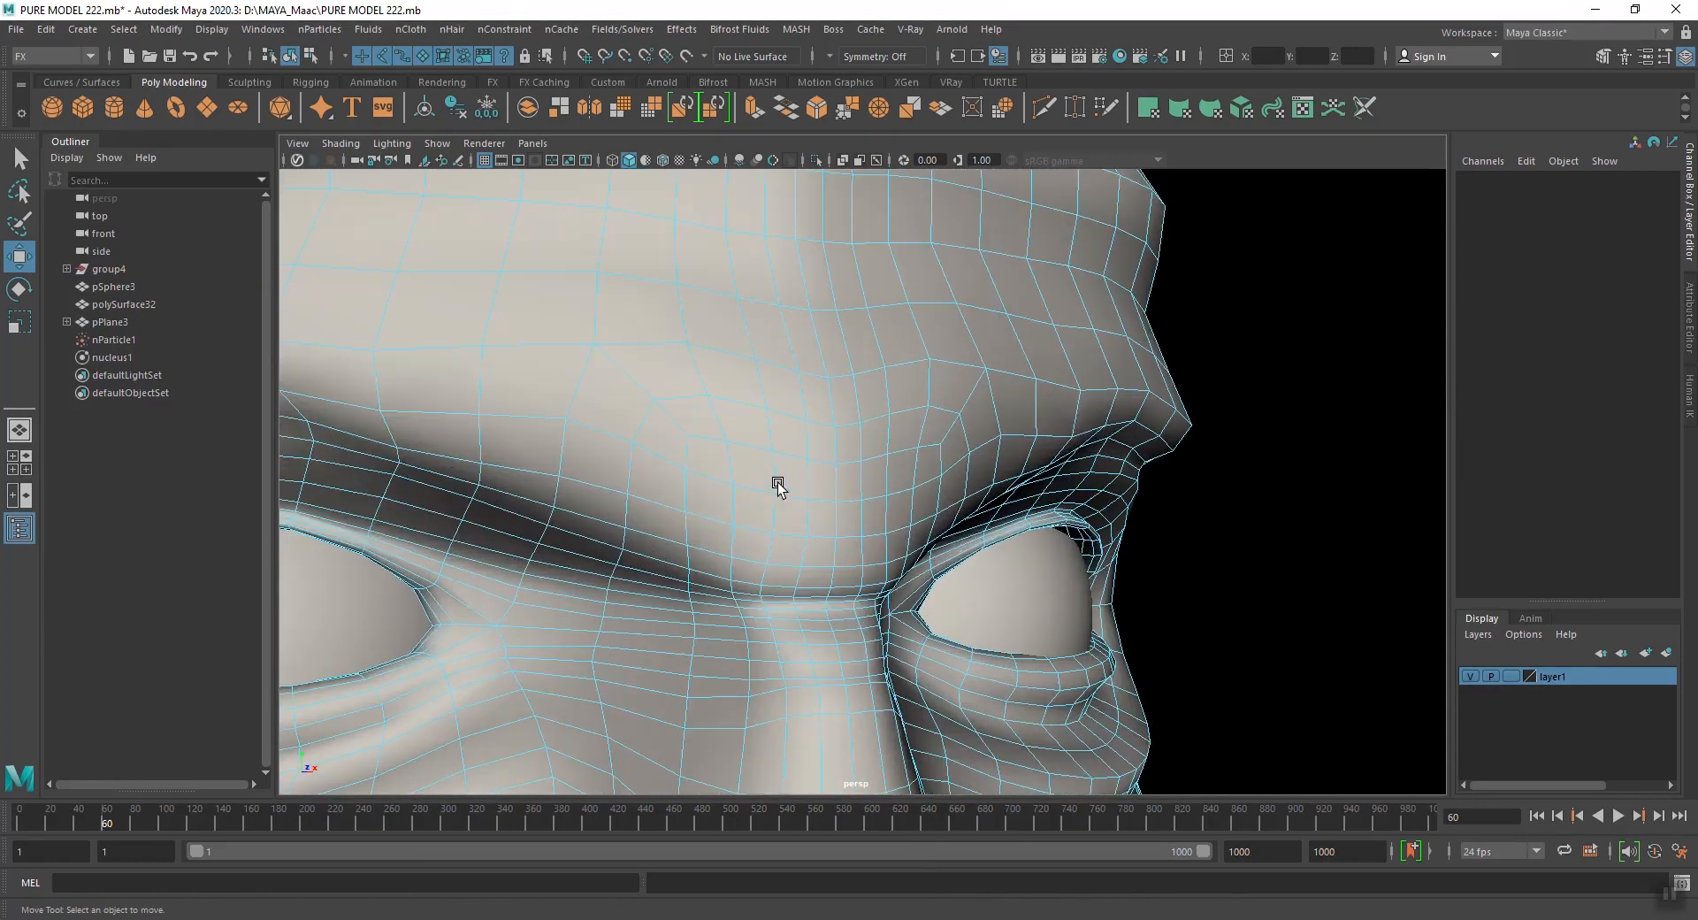
{"action": "middle_click_drag", "start_coordinate": [765, 482], "coordinate": [799, 462], "text": "alt"}
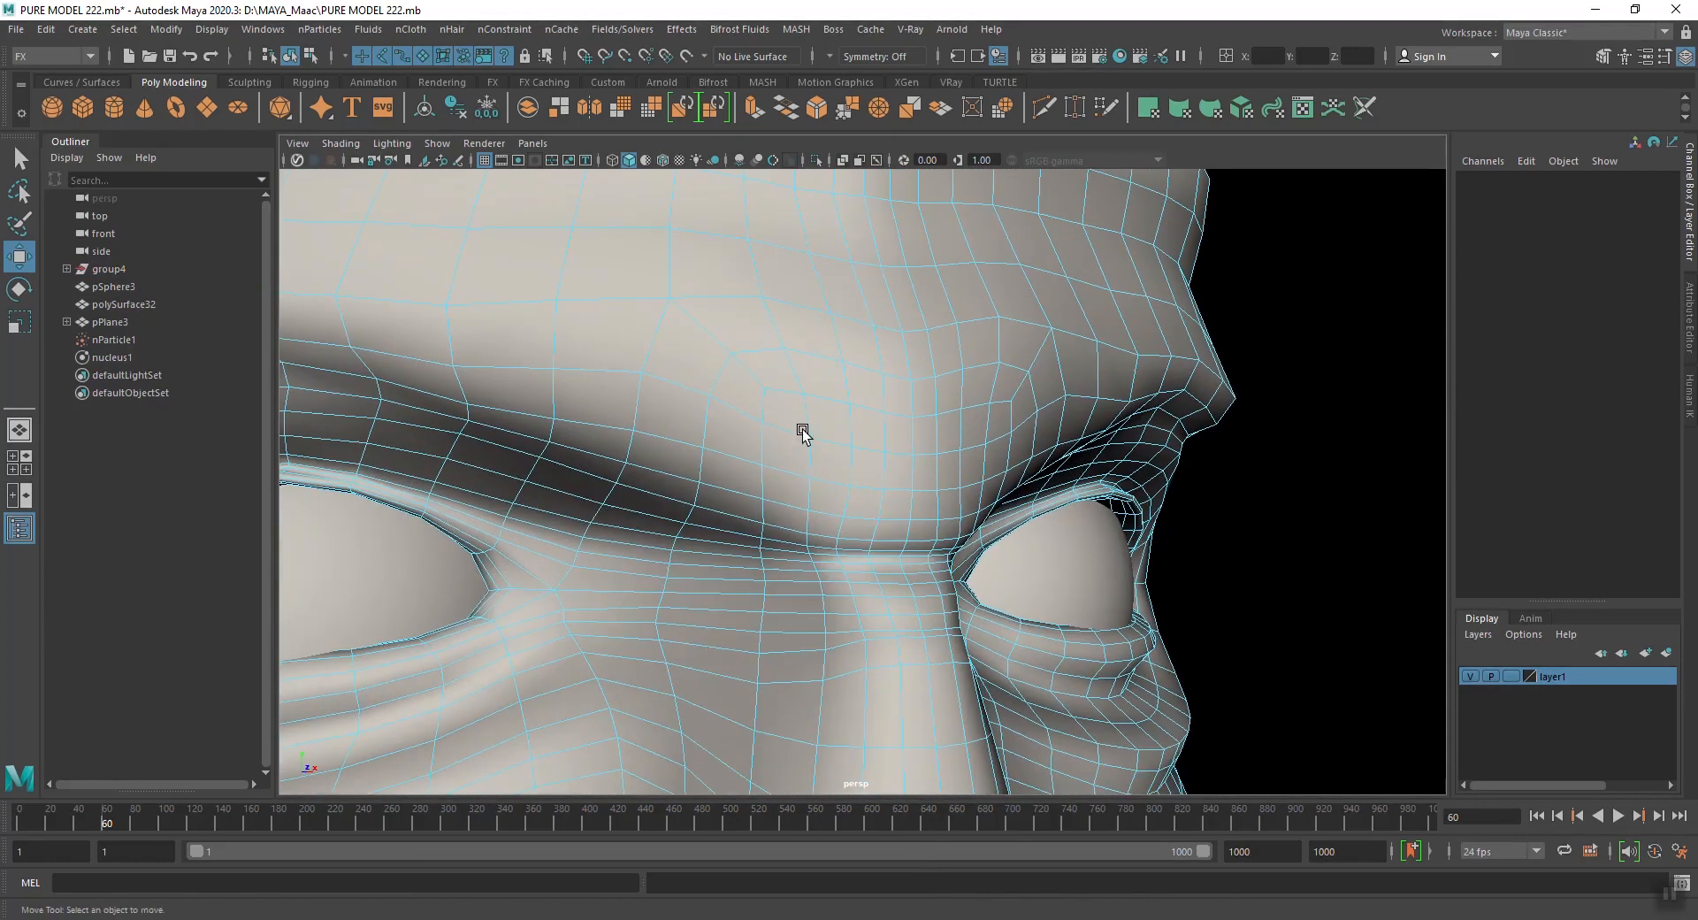
{"action": "left_click", "coordinate": [835, 424]}
{"action": "left_click", "coordinate": [864, 436], "text": "shift"}
{"action": "left_click", "coordinate": [903, 439], "text": "shift"}
{"action": "left_click", "coordinate": [925, 437], "text": "shift"}
{"action": "left_click", "coordinate": [948, 430], "text": "shift"}
{"action": "left_click", "coordinate": [975, 418], "text": "shift"}
{"action": "left_click", "coordinate": [976, 466], "text": "shift"}
{"action": "left_click", "coordinate": [969, 497], "text": "shift"}
{"action": "left_click", "coordinate": [955, 528], "text": "shift"}
{"action": "left_click", "coordinate": [969, 531], "text": "shift"}
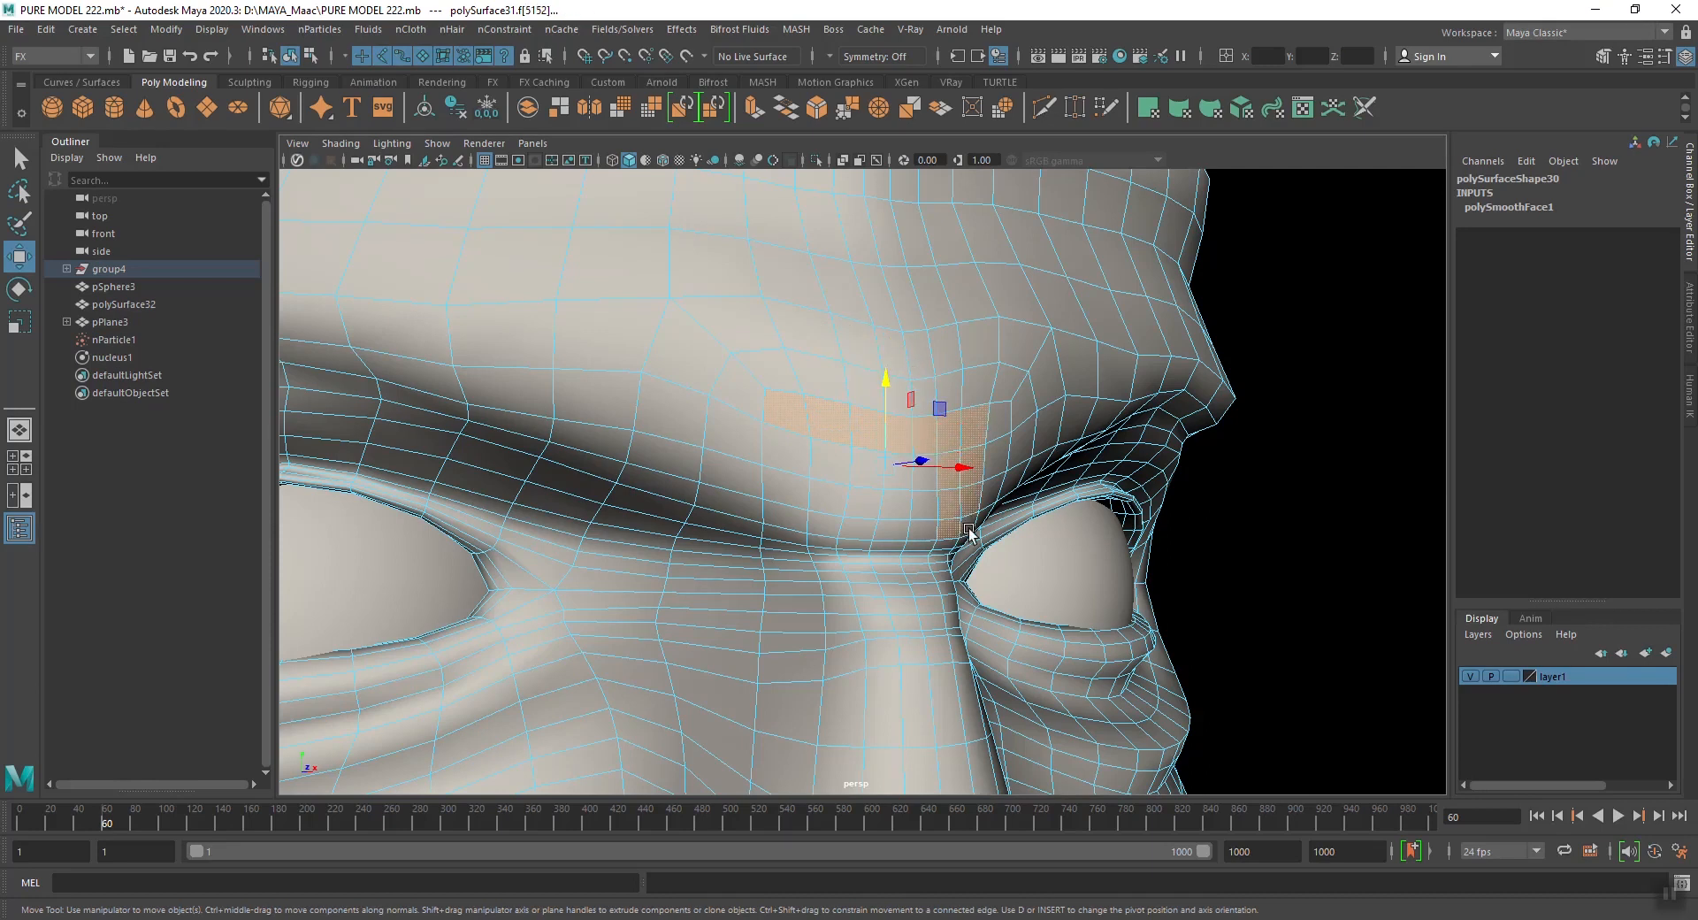
{"action": "left_click", "coordinate": [927, 529], "text": "shift"}
{"action": "left_click", "coordinate": [883, 530], "text": "shift"}
{"action": "left_click", "coordinate": [791, 520], "text": "shift"}
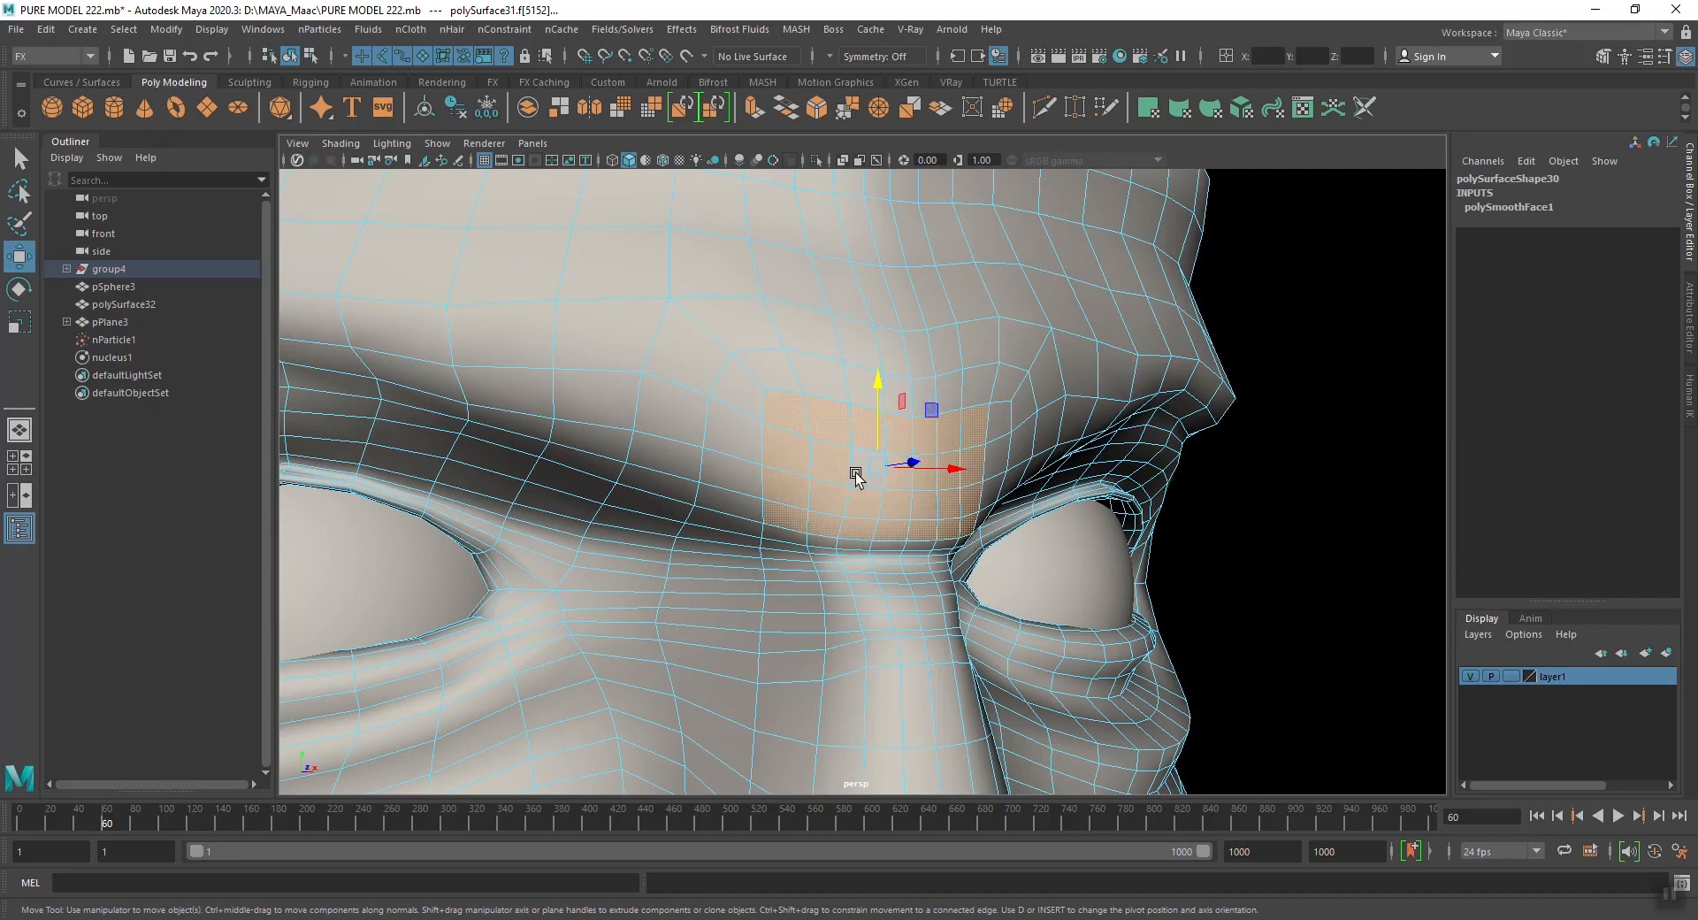
{"action": "key", "text": "w"}
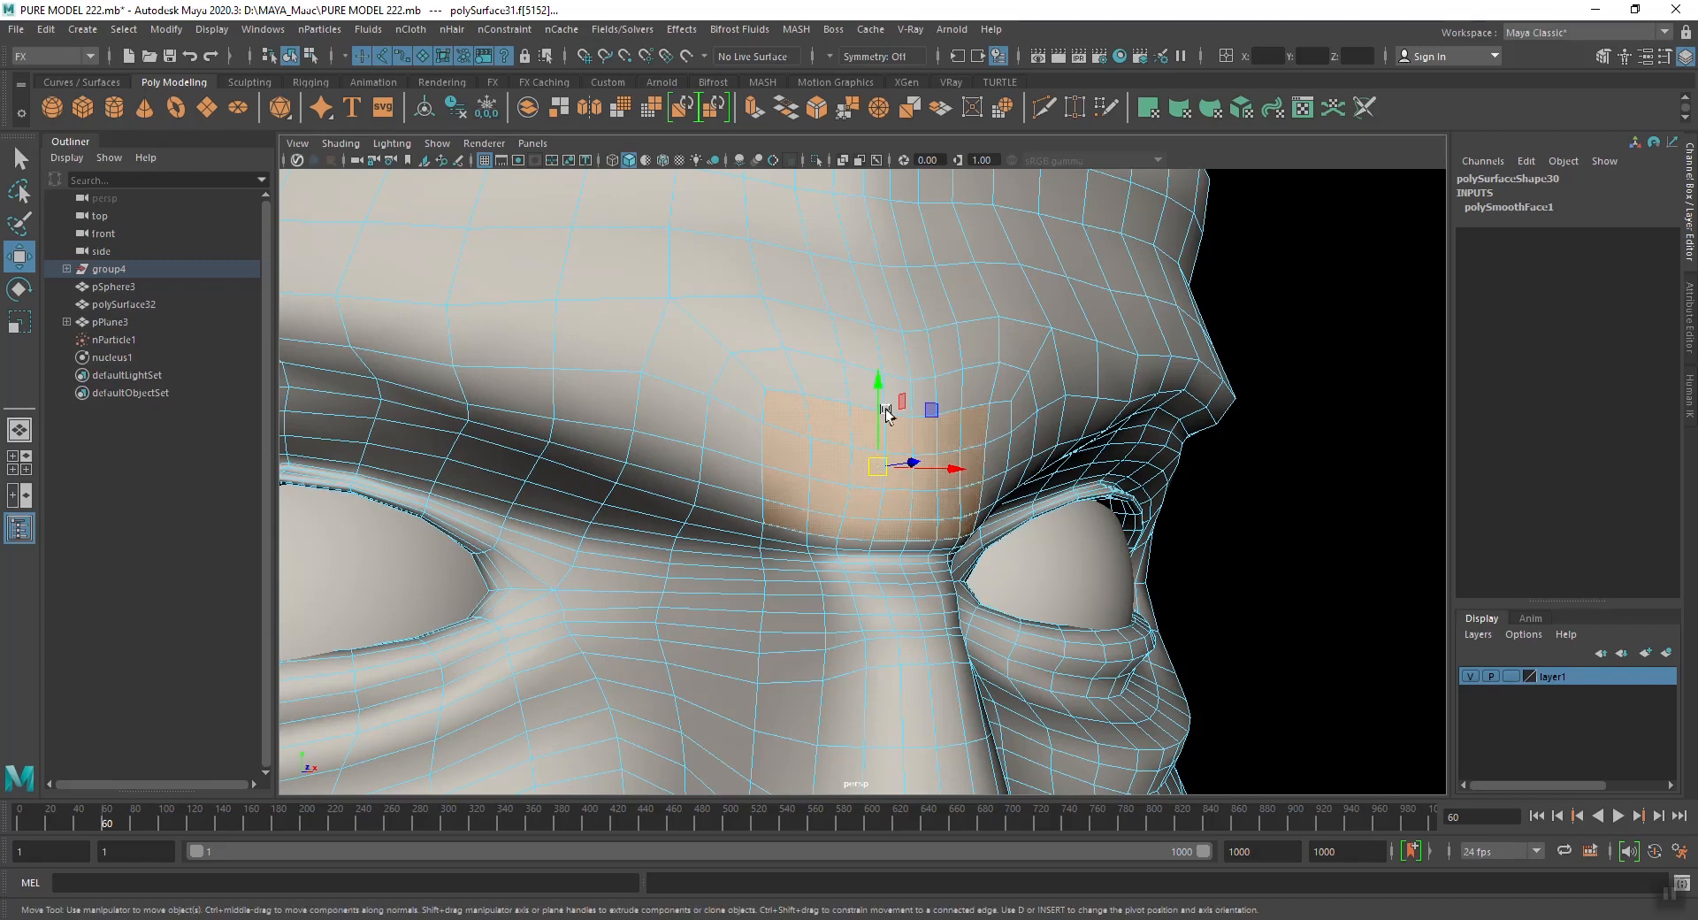
{"action": "scroll", "coordinate": [937, 406], "scroll_direction": "down", "scroll_amount": 2}
{"action": "scroll", "coordinate": [937, 405], "scroll_direction": "up", "scroll_amount": 1}
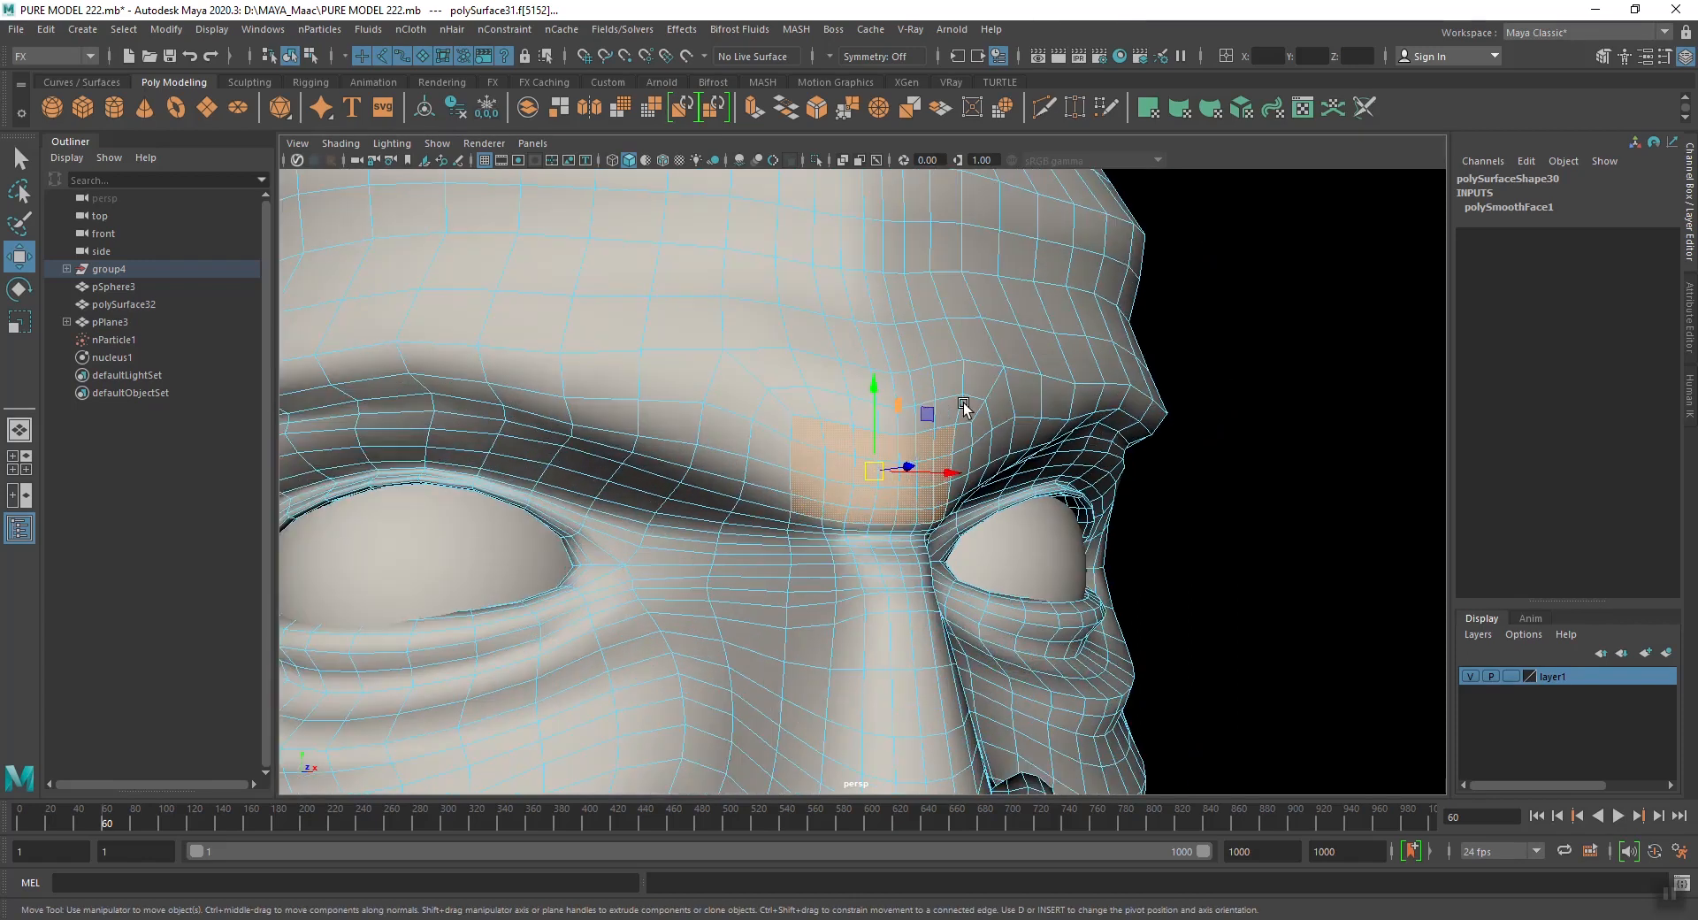
{"action": "scroll", "coordinate": [978, 405], "scroll_direction": "down", "scroll_amount": 3}
{"action": "scroll", "coordinate": [981, 403], "scroll_direction": "up", "scroll_amount": 2}
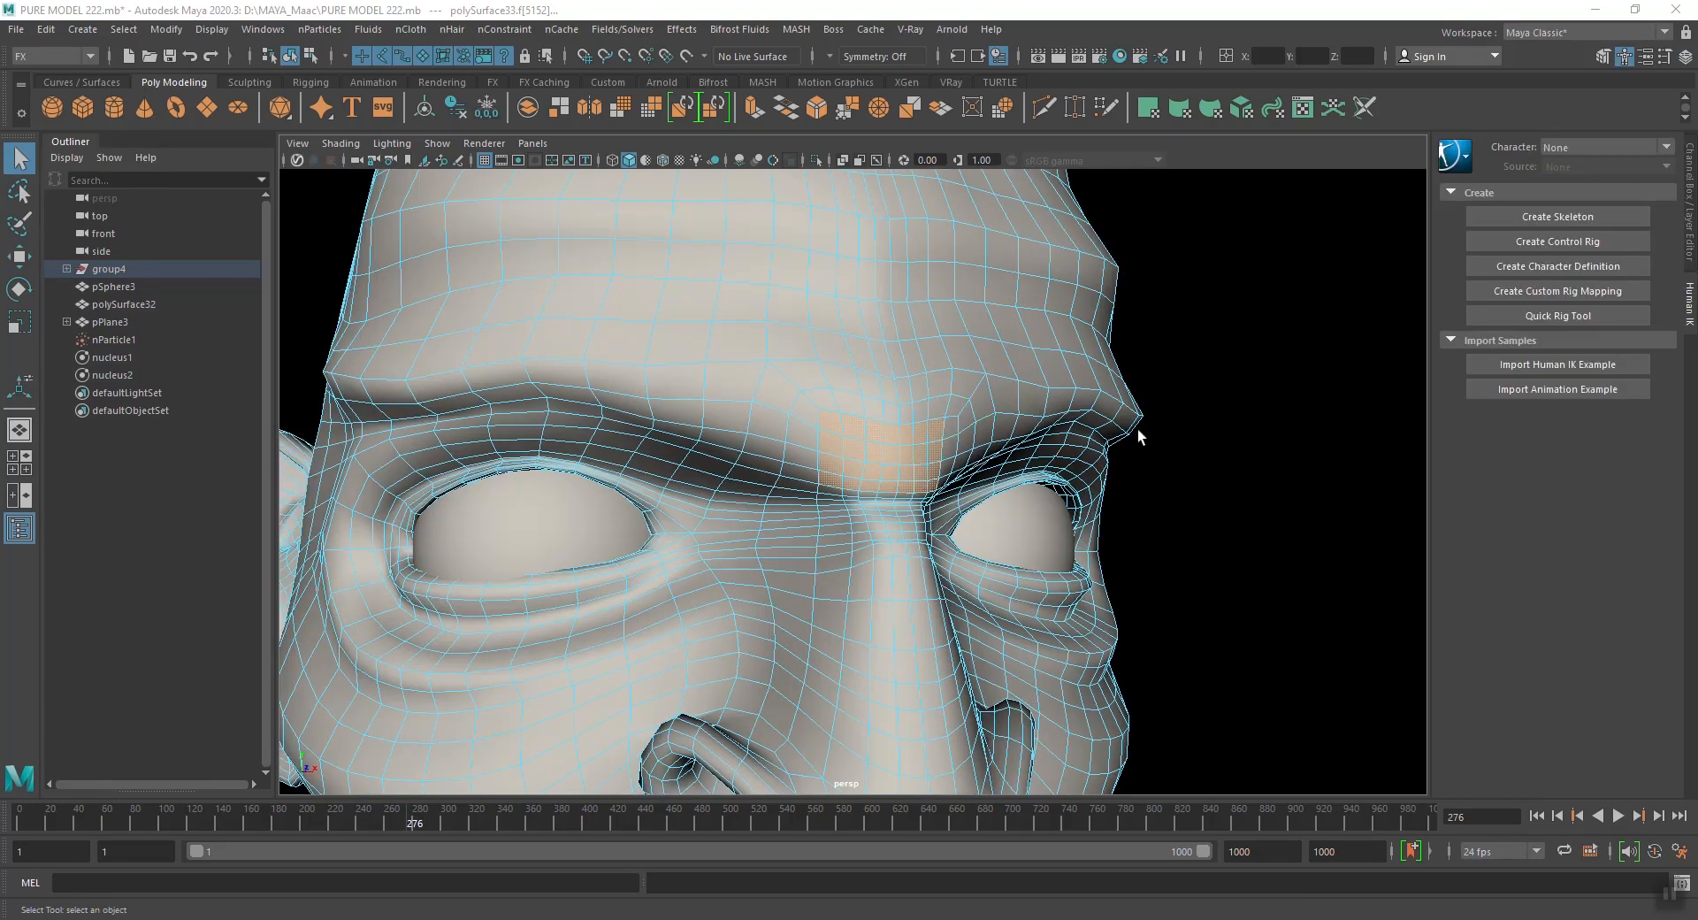
Switch to the Modeling menu set and duplicate the selected brow faces with Separate duplicated faces enabled and an offset of 0
{"action": "right_click_drag", "start_coordinate": [900, 469], "coordinate": [904, 469], "text": "alt"}
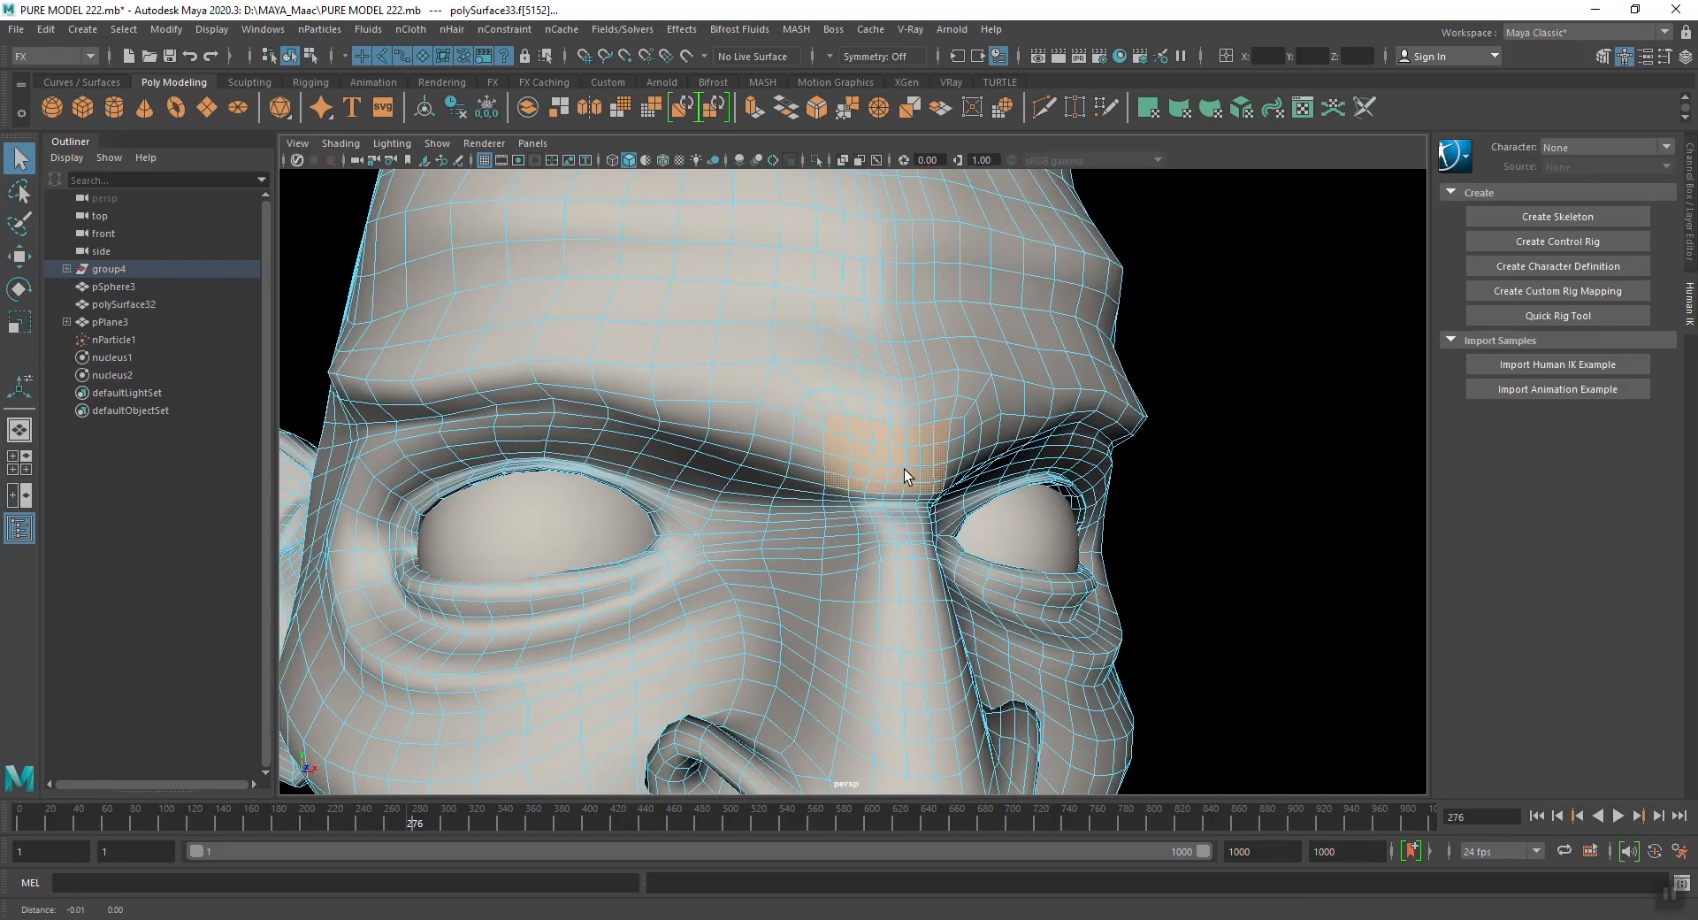
{"action": "key", "text": "w"}
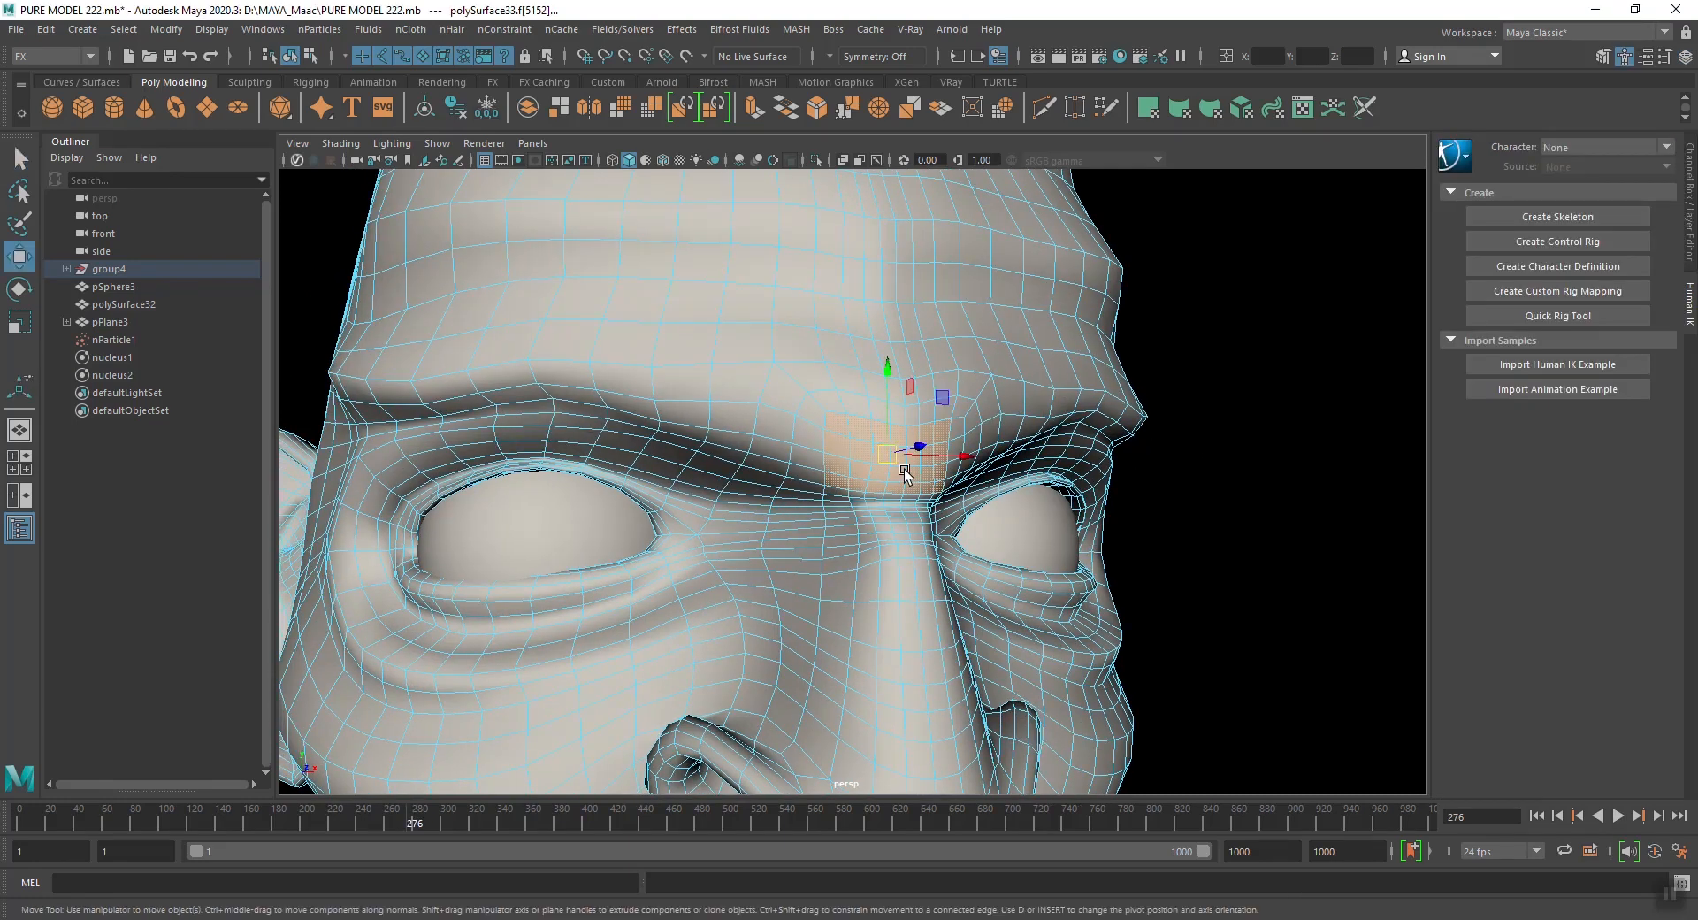
{"action": "left_click", "coordinate": [41, 57]}
{"action": "left_click", "coordinate": [48, 77]}
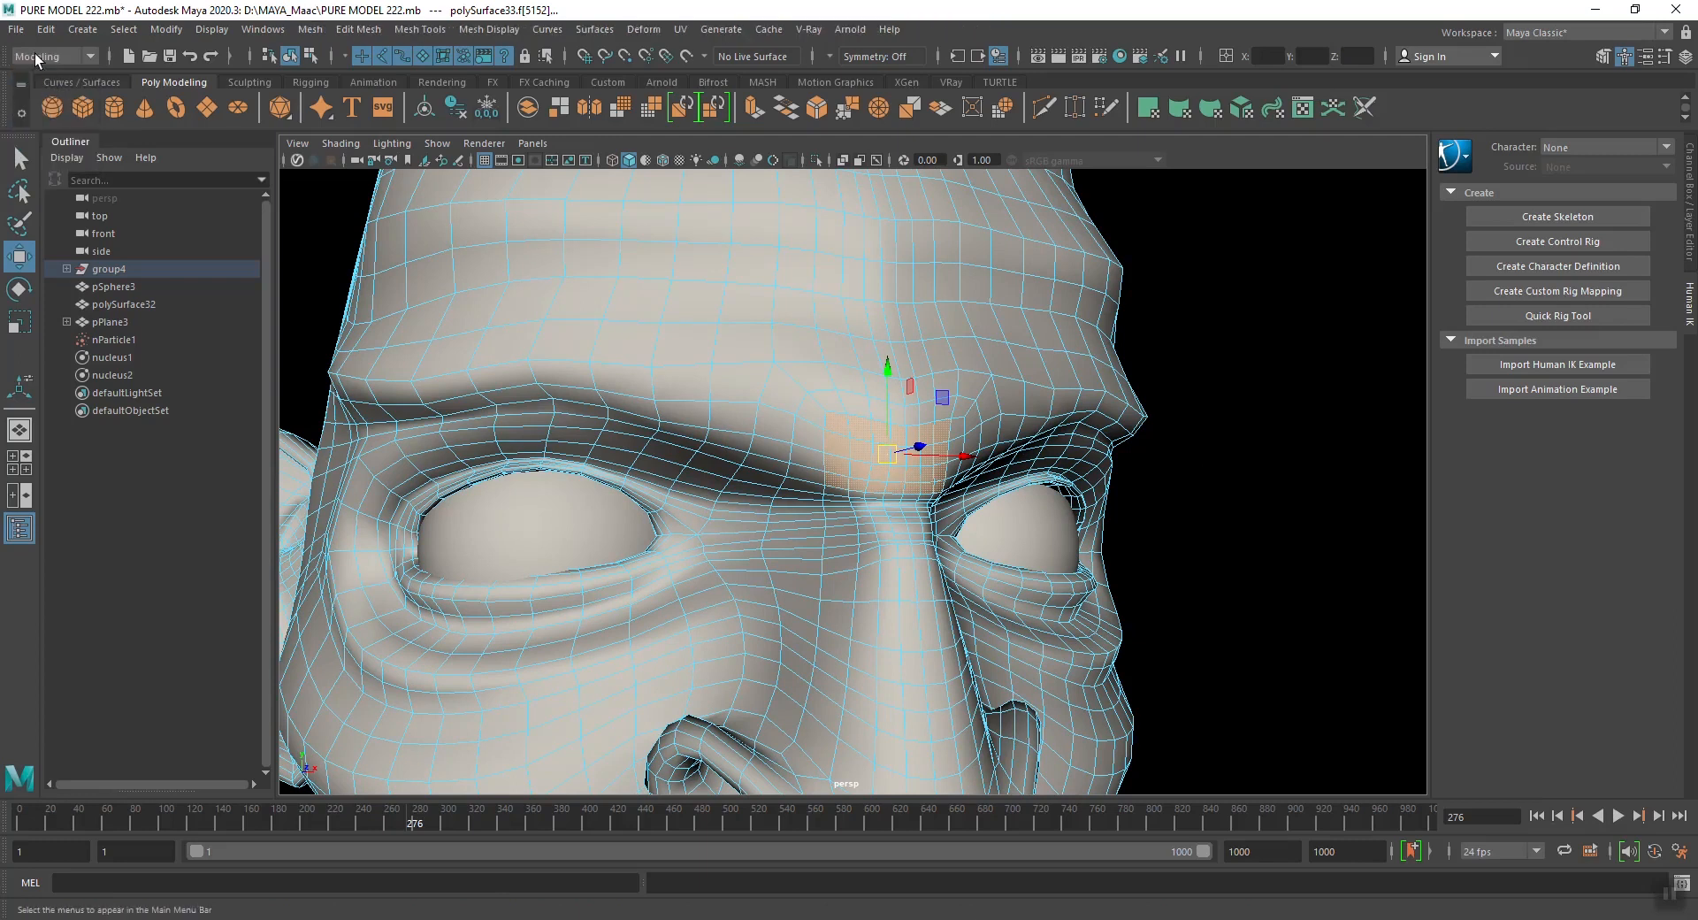
{"action": "left_click", "coordinate": [354, 32]}
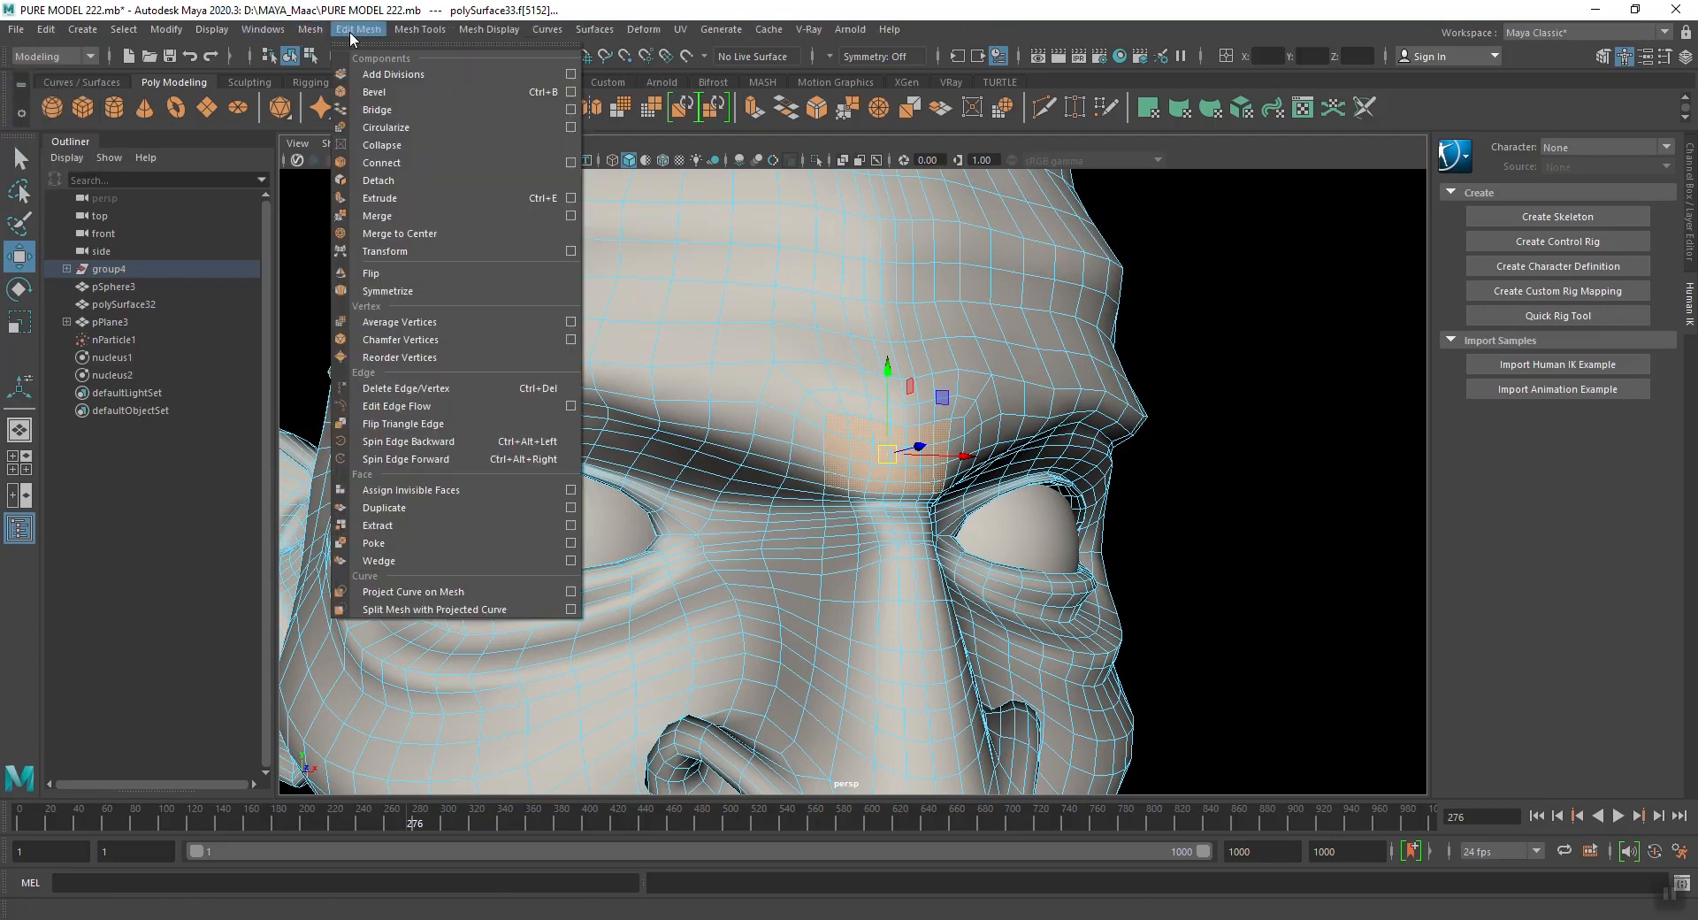
{"action": "left_click", "coordinate": [571, 507]}
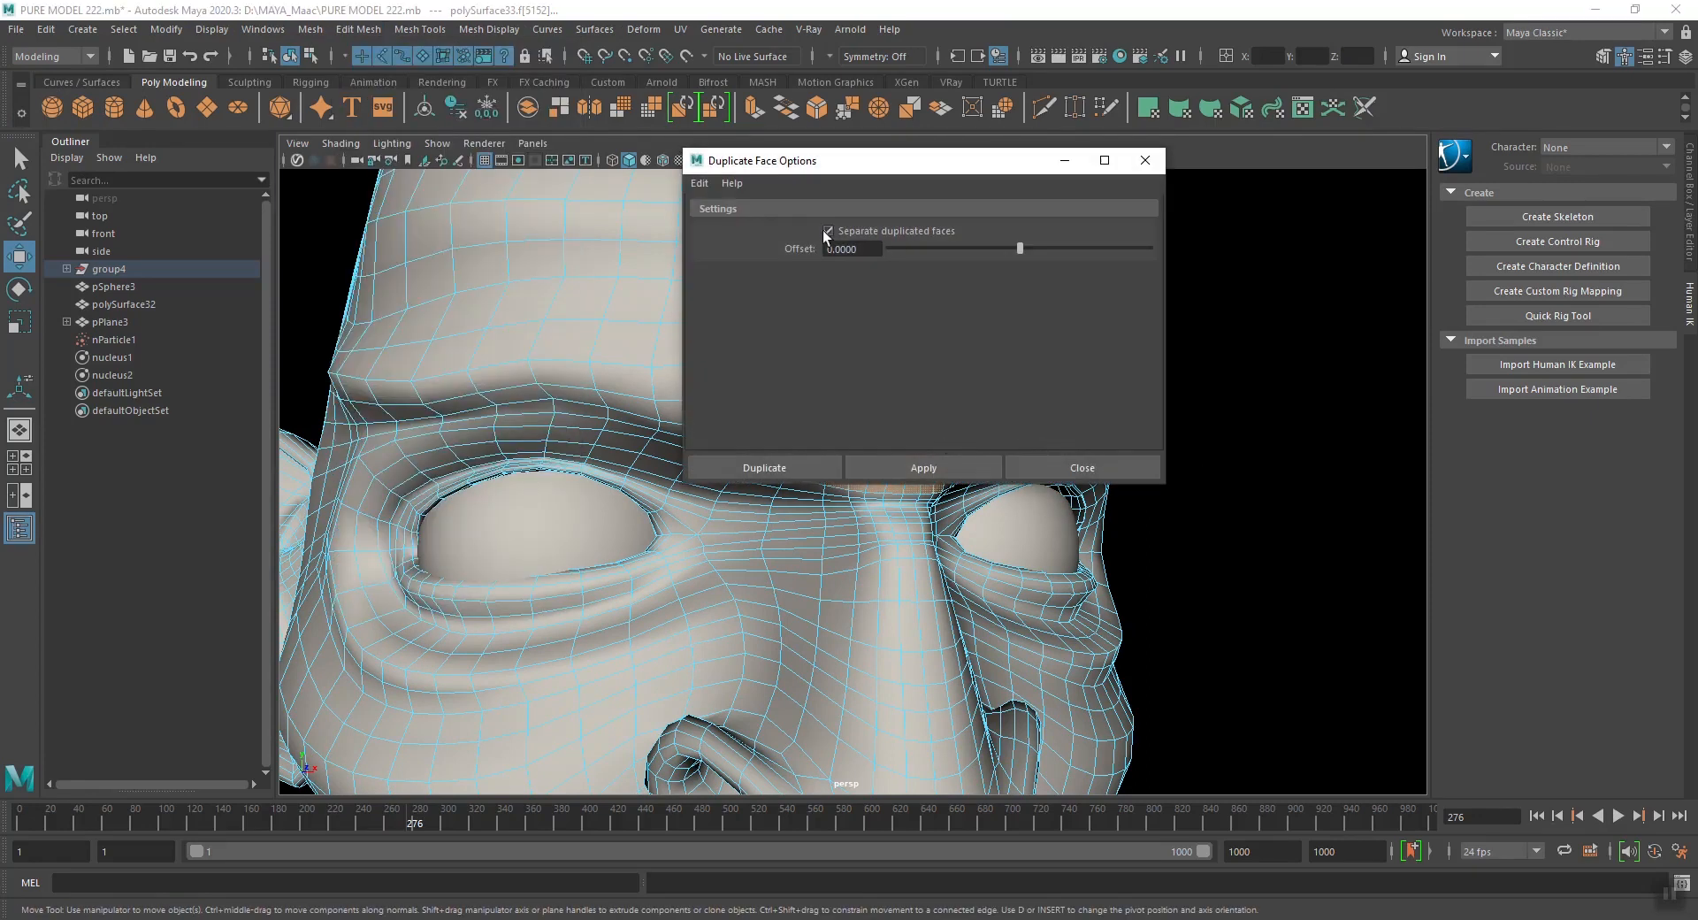
{"action": "left_click", "coordinate": [756, 474]}
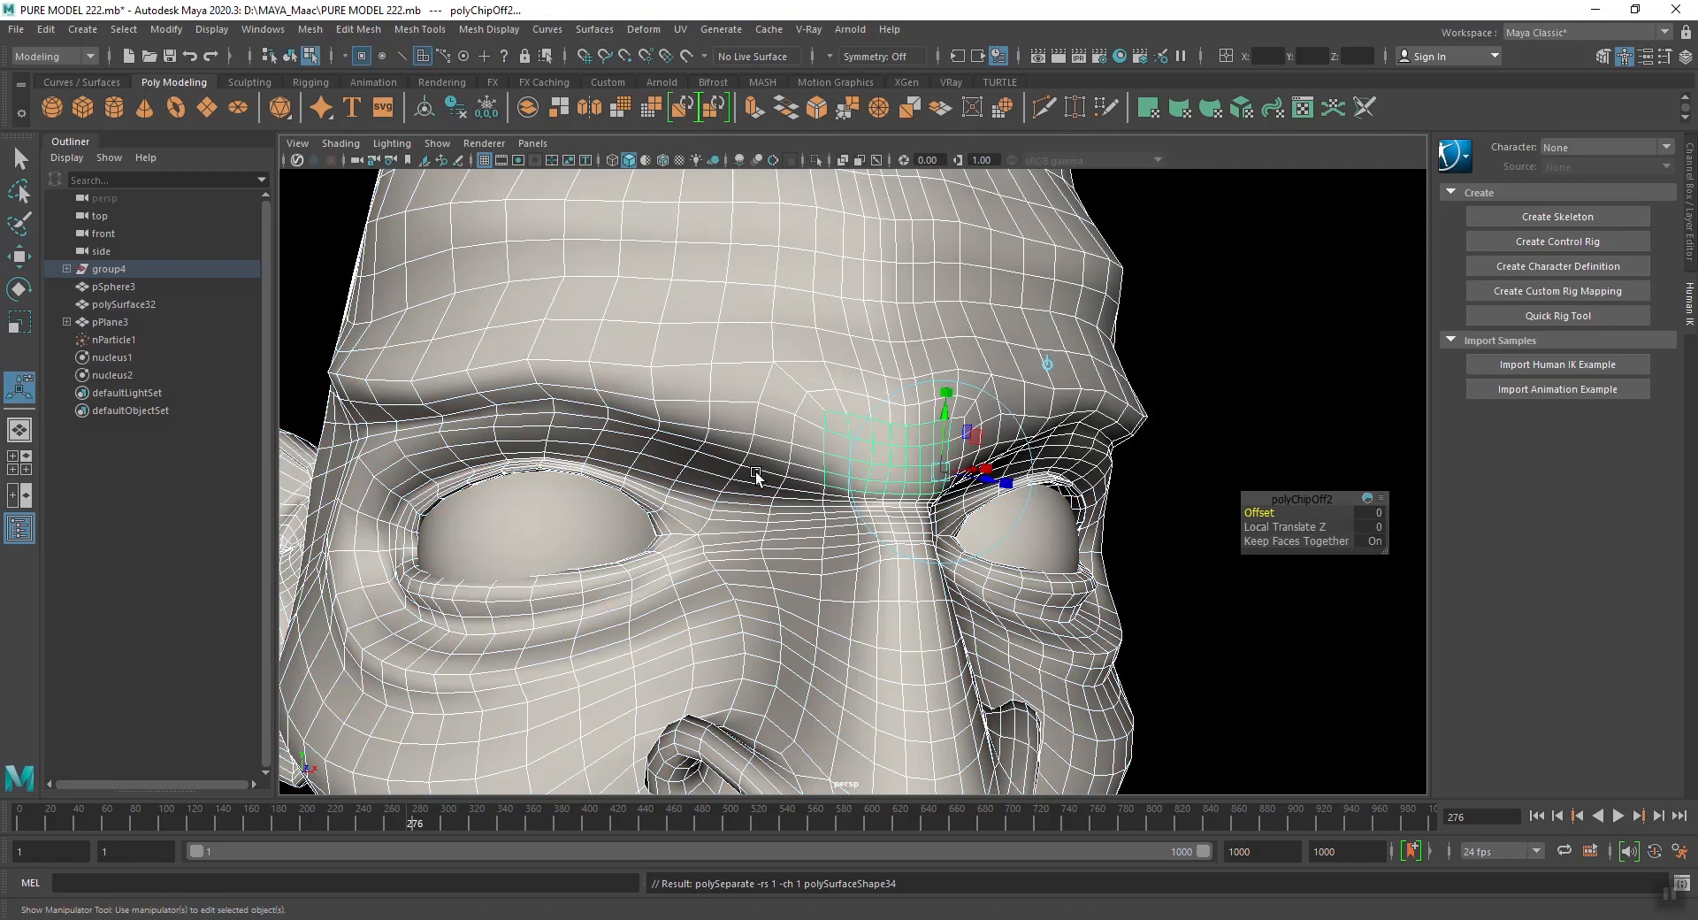
Return the duplicated face patch to object mode and clear the selection
{"action": "key", "text": "w"}
{"action": "left_click", "coordinate": [1182, 371]}
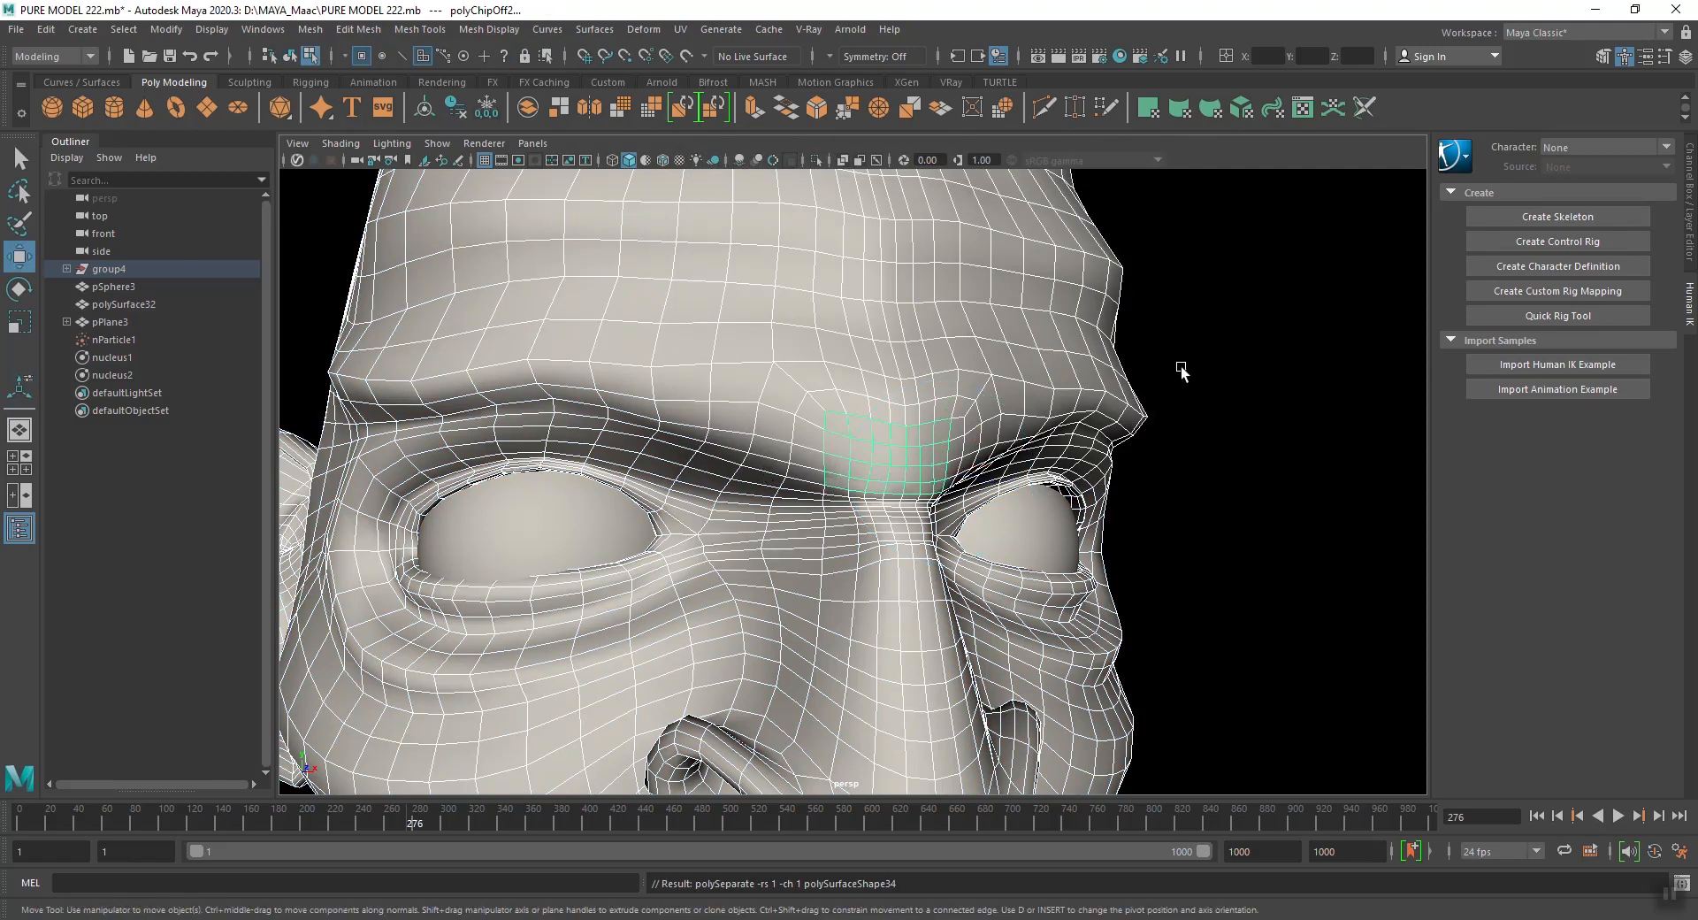
{"action": "left_click", "coordinate": [873, 471]}
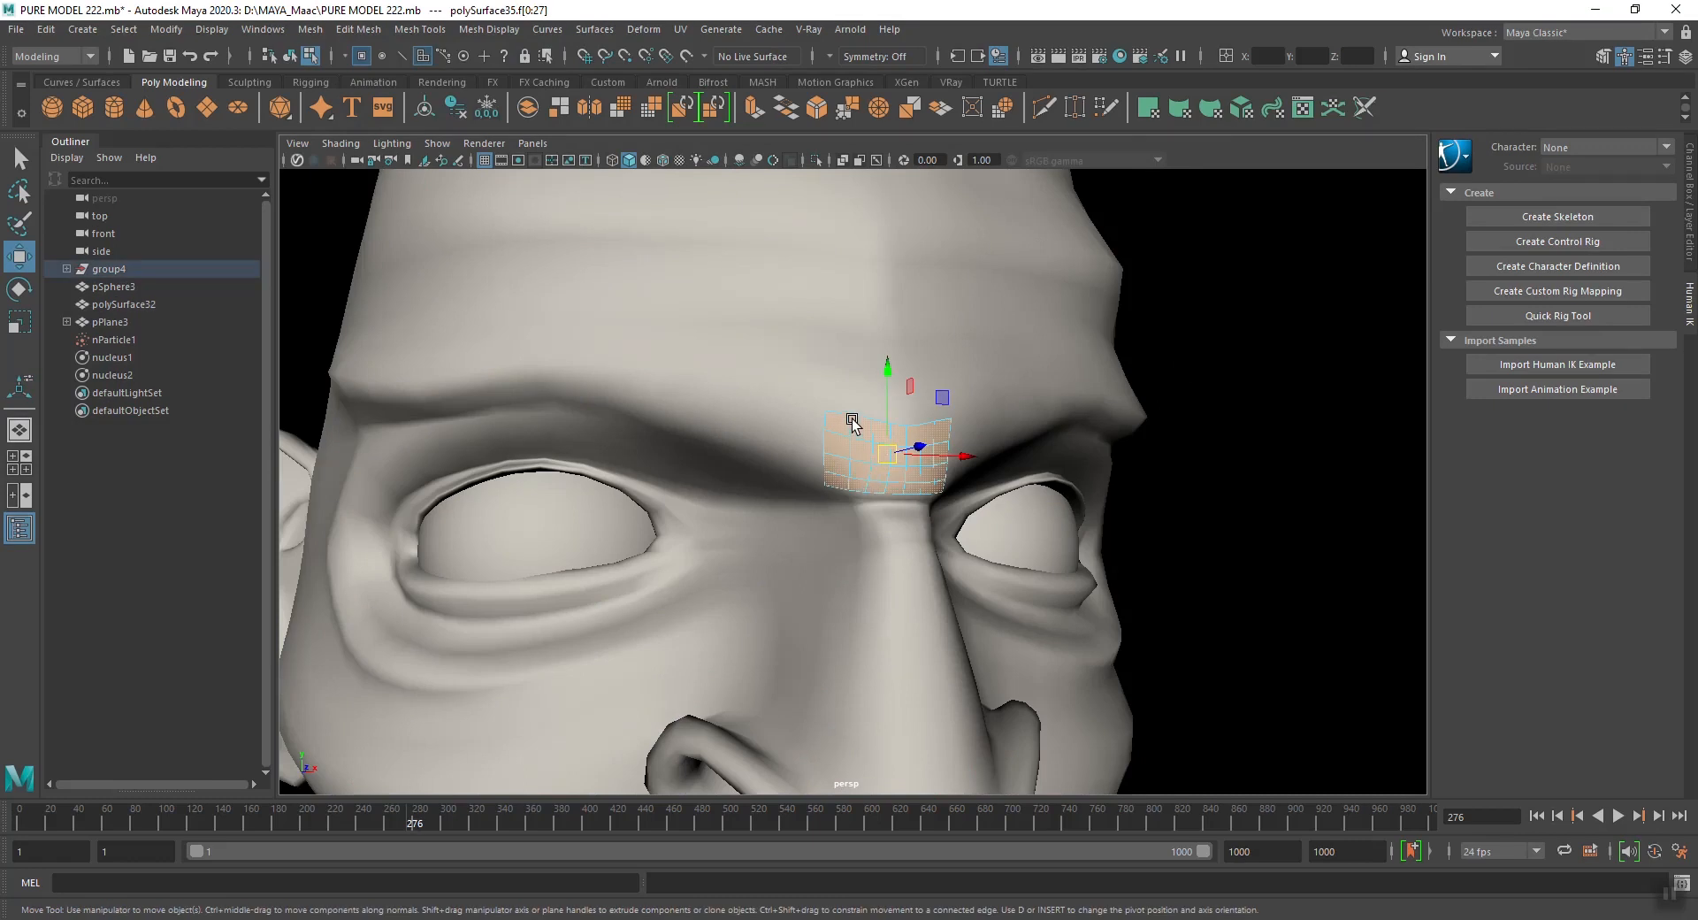
{"action": "right_click_drag", "start_coordinate": [853, 431], "coordinate": [888, 396]}
{"action": "left_click", "coordinate": [1296, 383]}
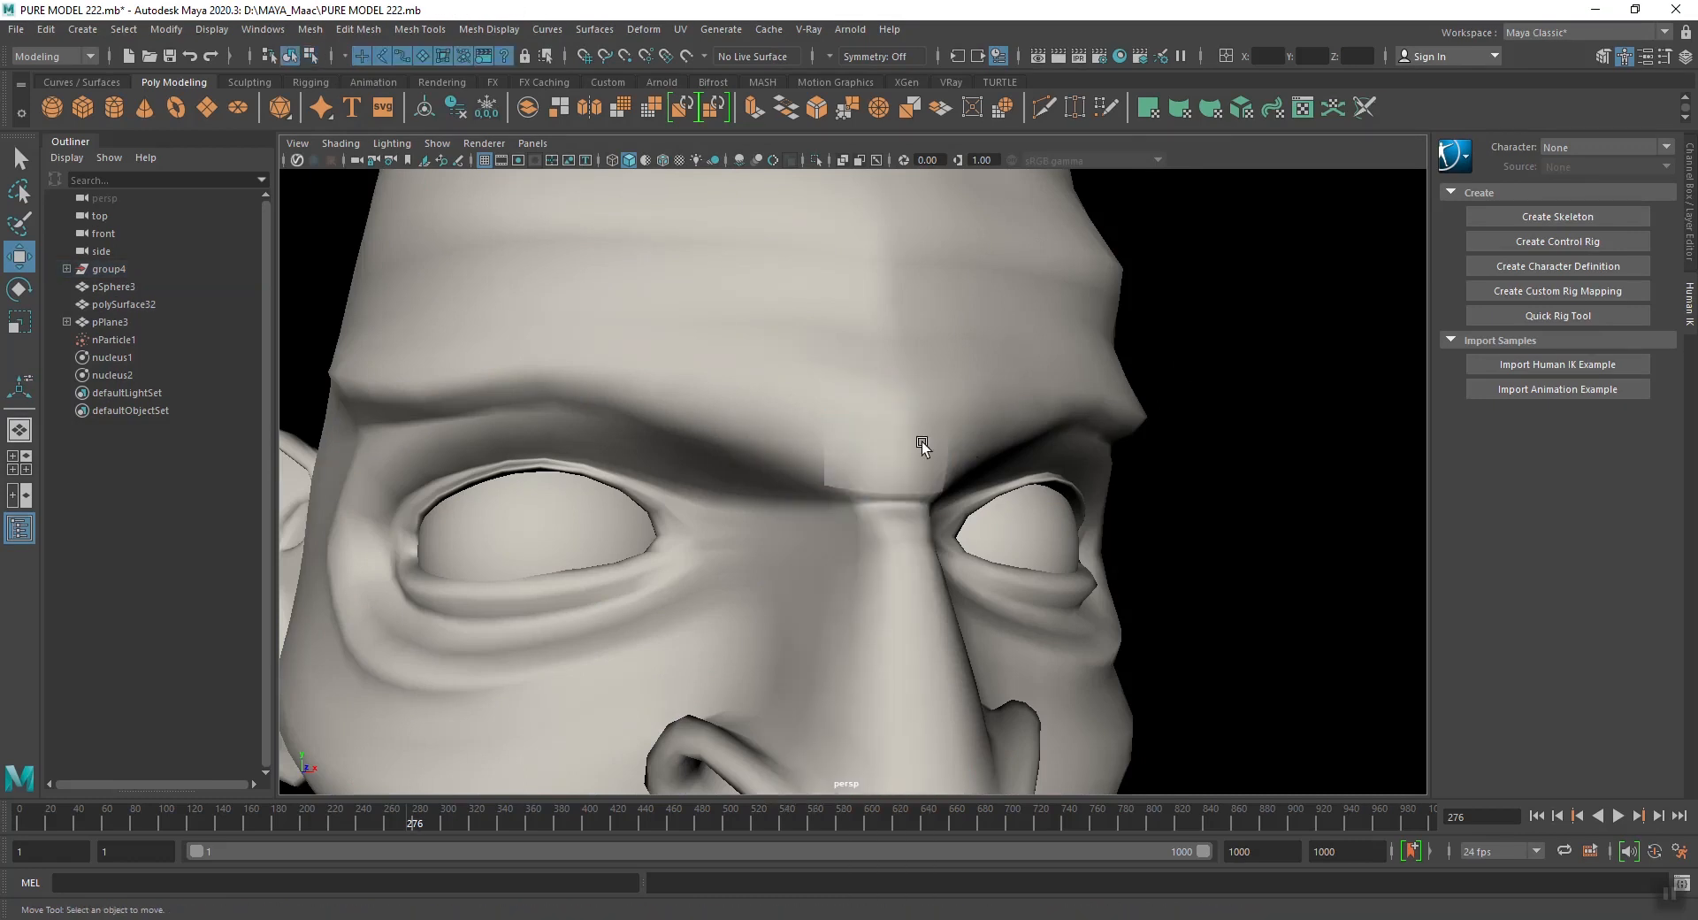
Select the duplicated brow patch, switch to the FX menu set and open the nParticle Emit from Object options
{"action": "left_click", "coordinate": [848, 473]}
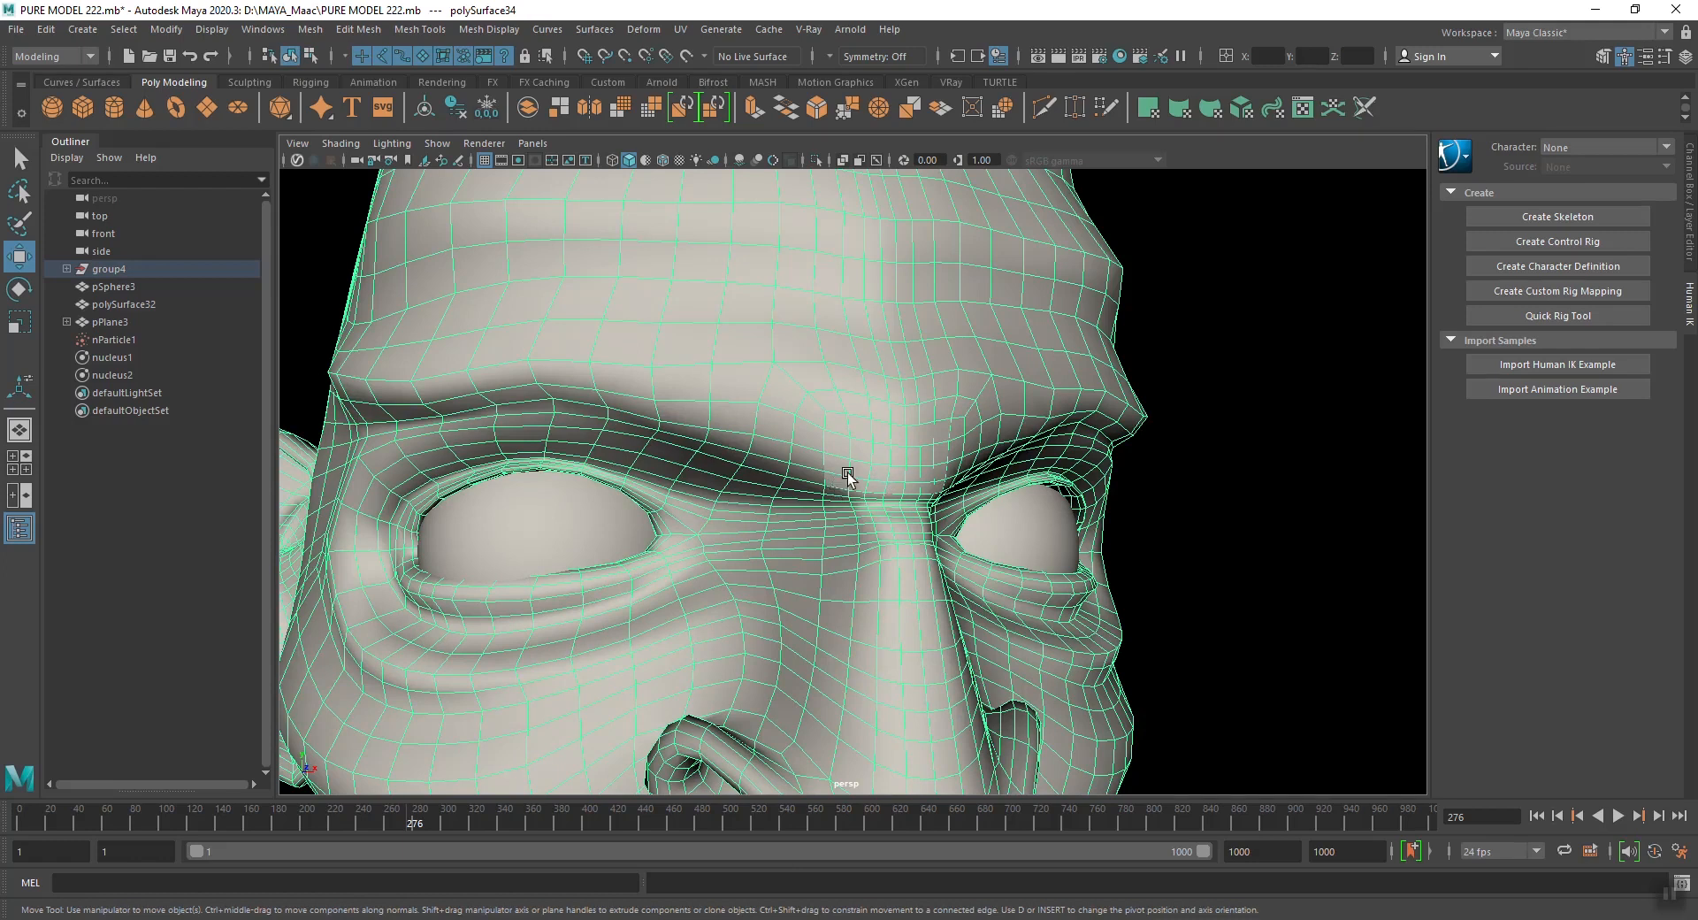
{"action": "left_click", "coordinate": [870, 453]}
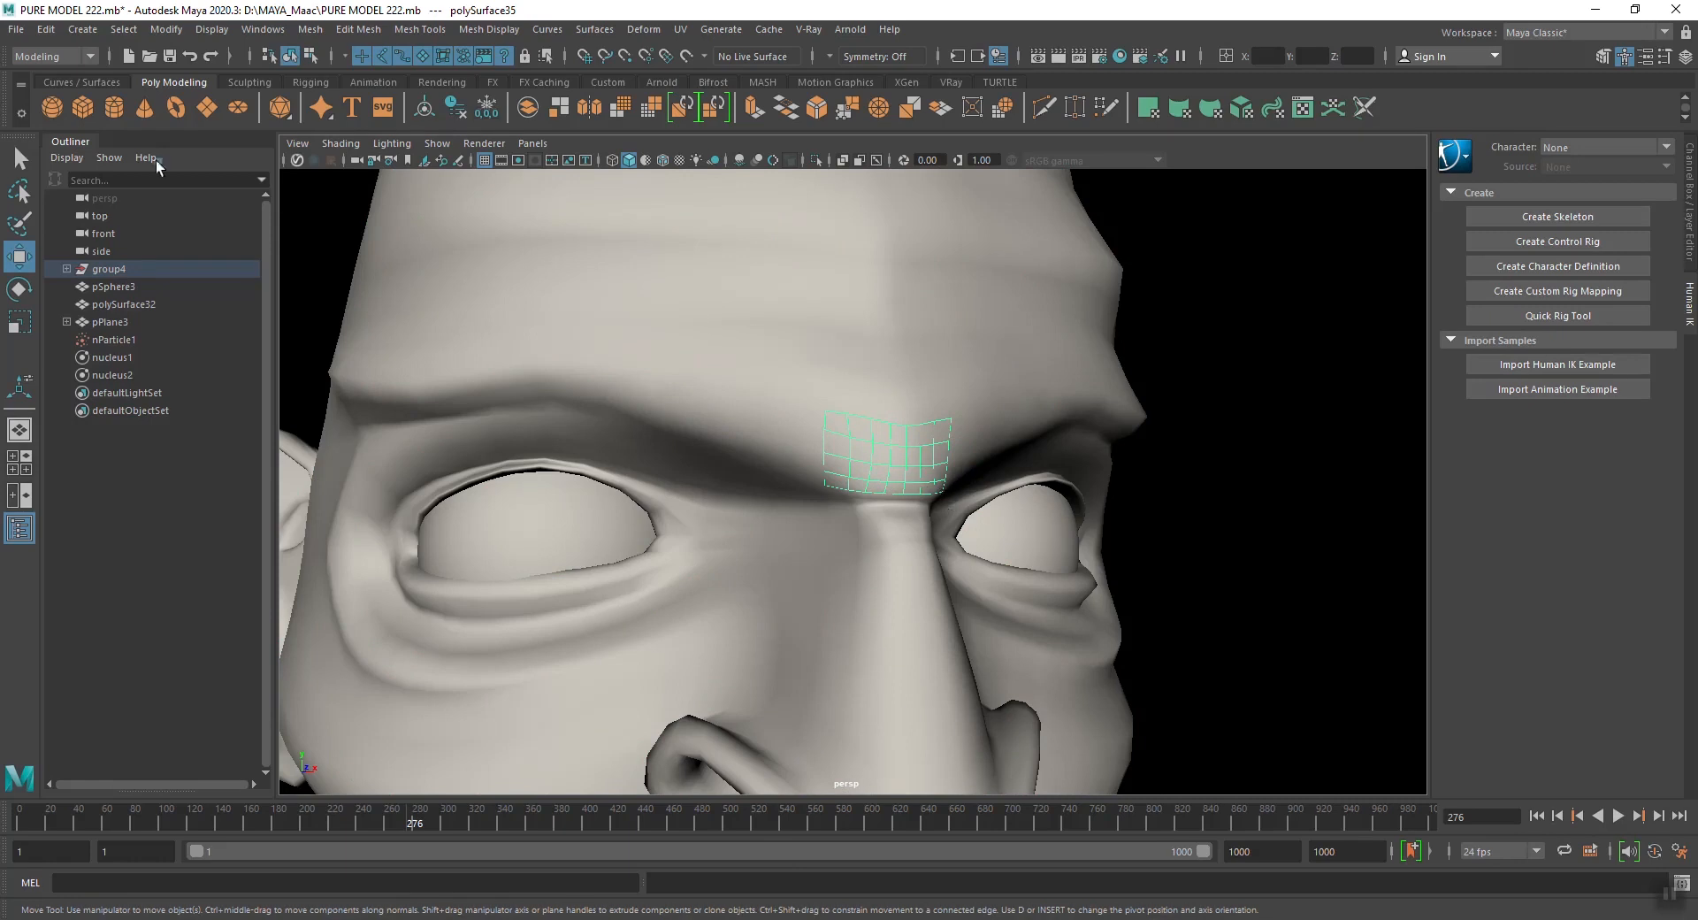
{"action": "left_click", "coordinate": [90, 56]}
{"action": "left_click", "coordinate": [35, 129]}
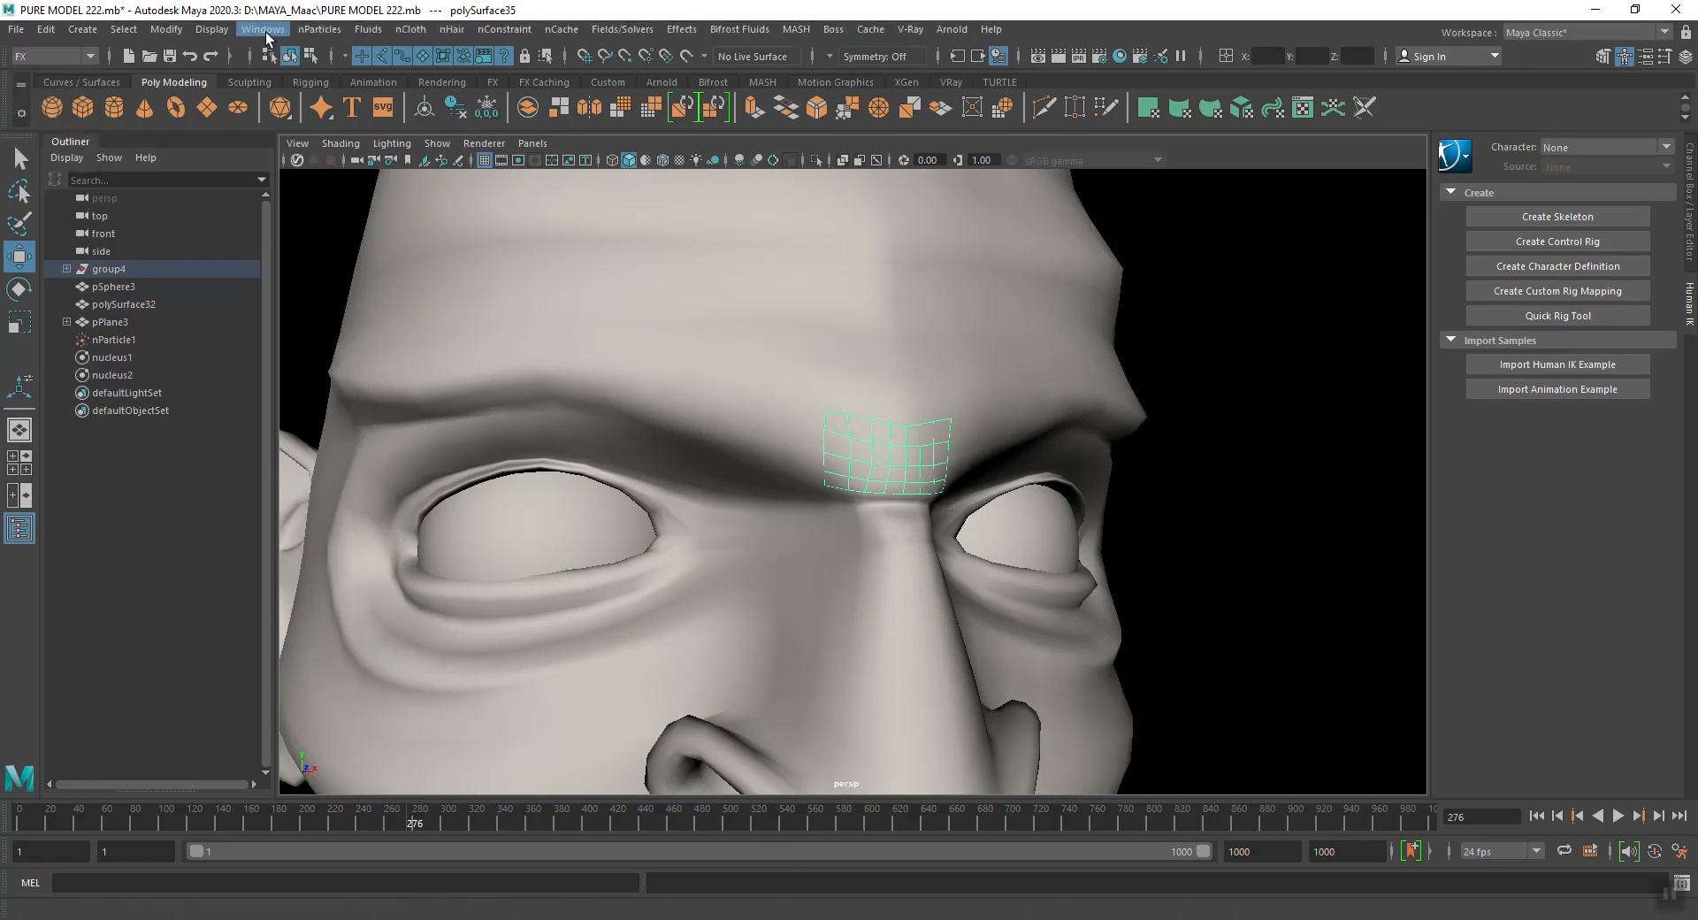
{"action": "left_click", "coordinate": [314, 30]}
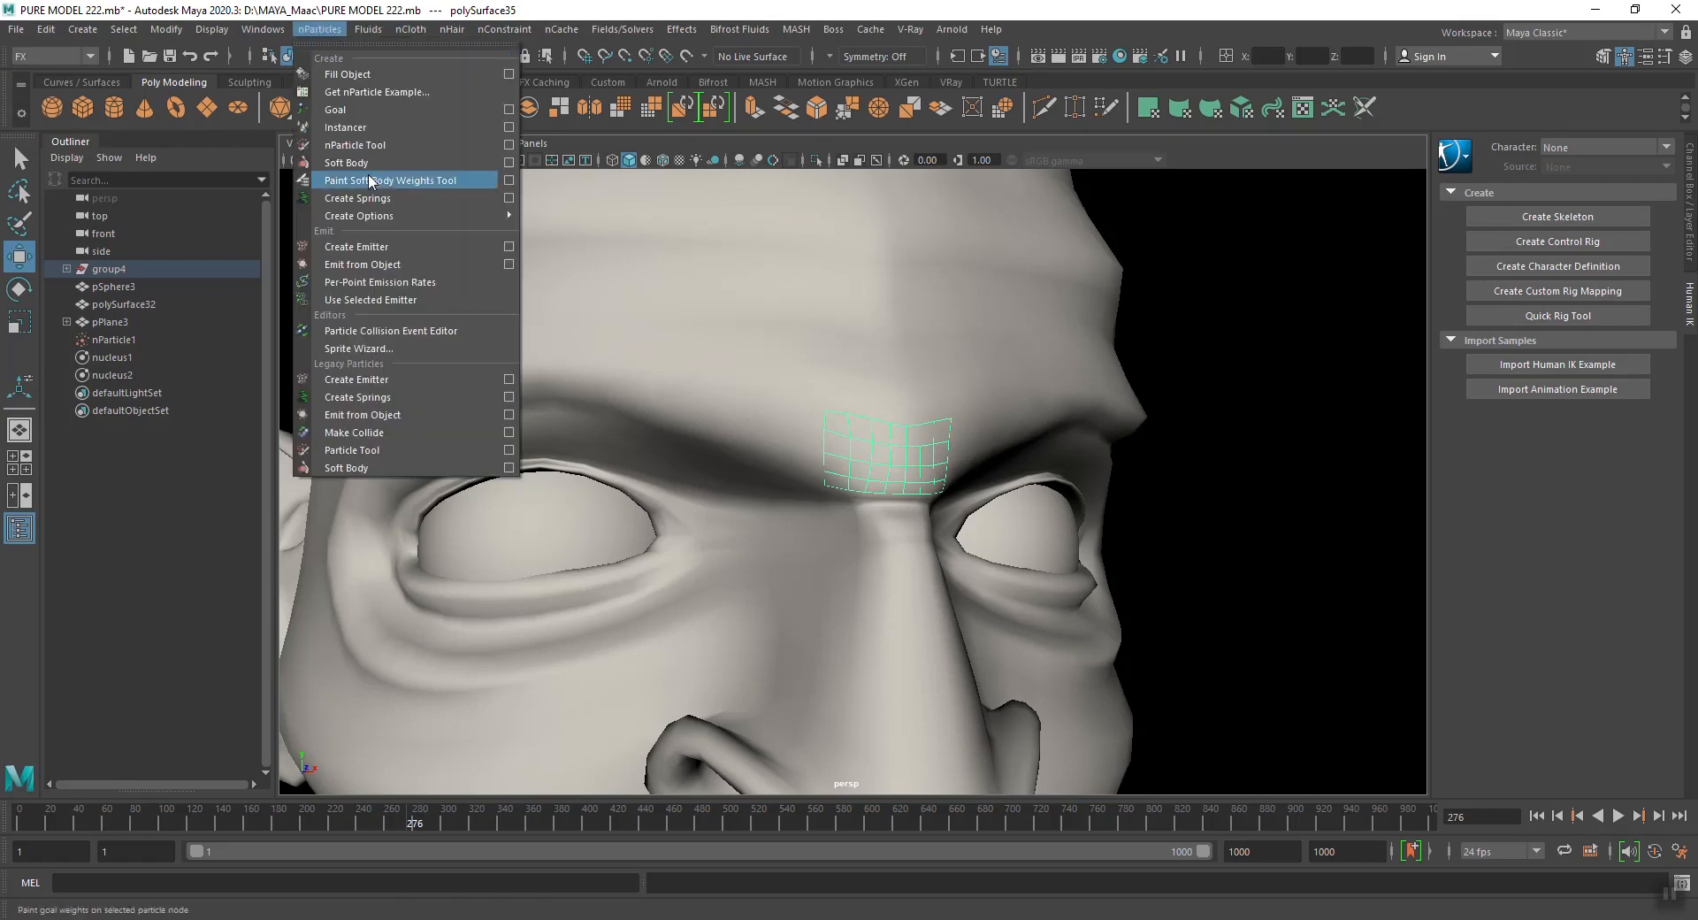
{"action": "left_click", "coordinate": [509, 263]}
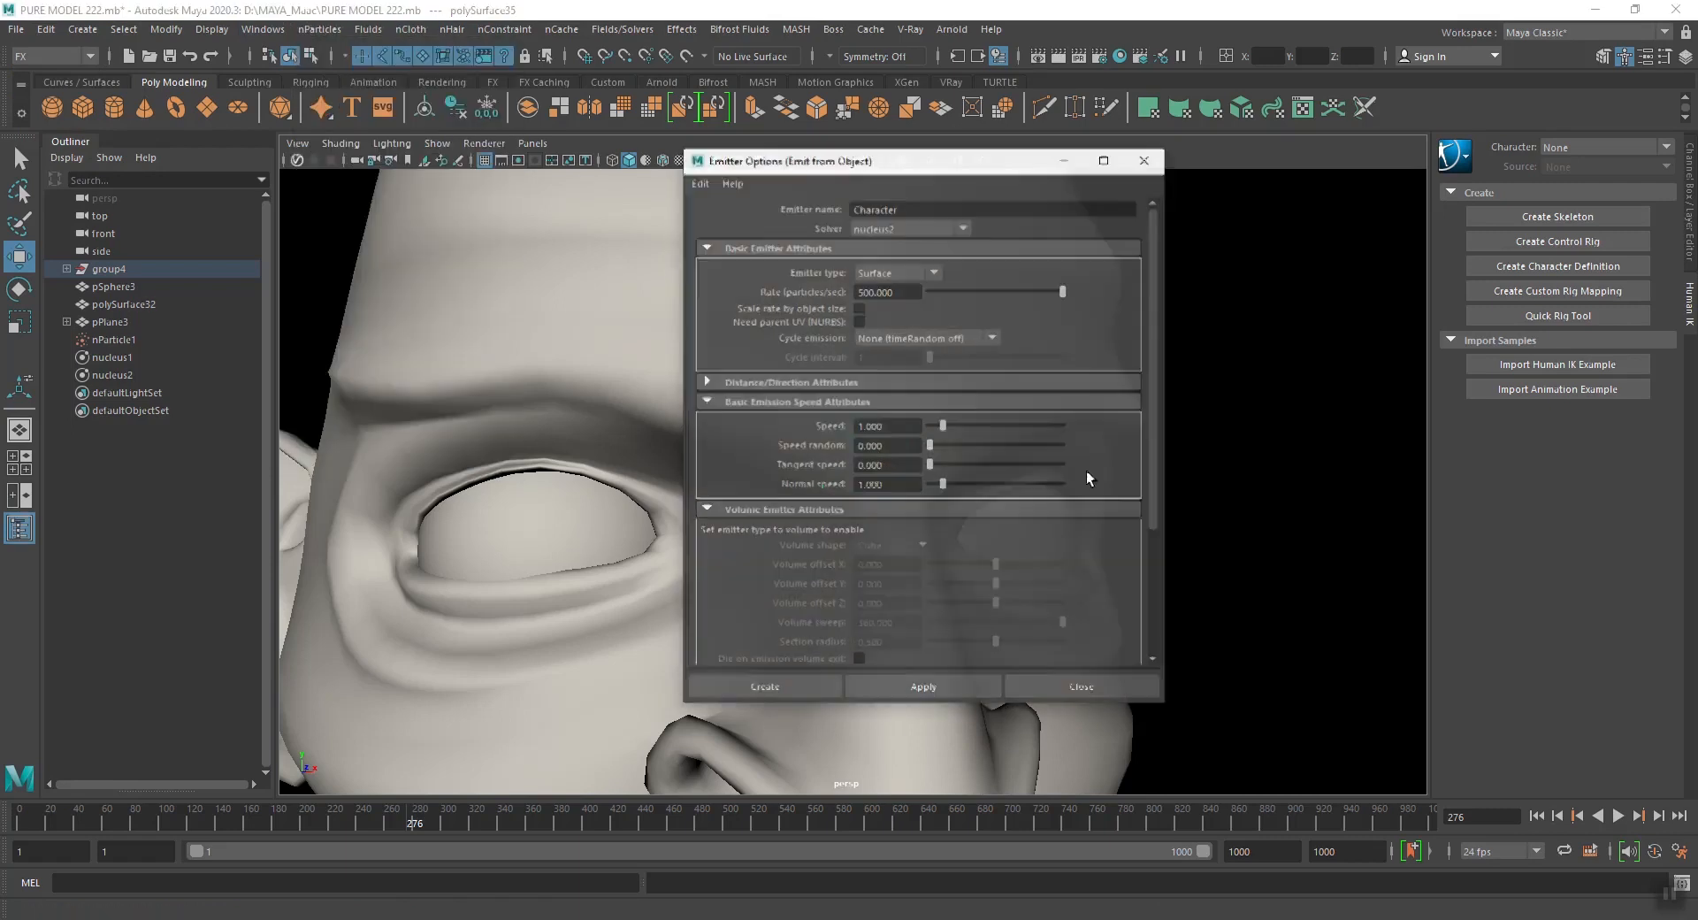
{"action": "left_click_drag", "start_coordinate": [871, 161], "coordinate": [1235, 208]}
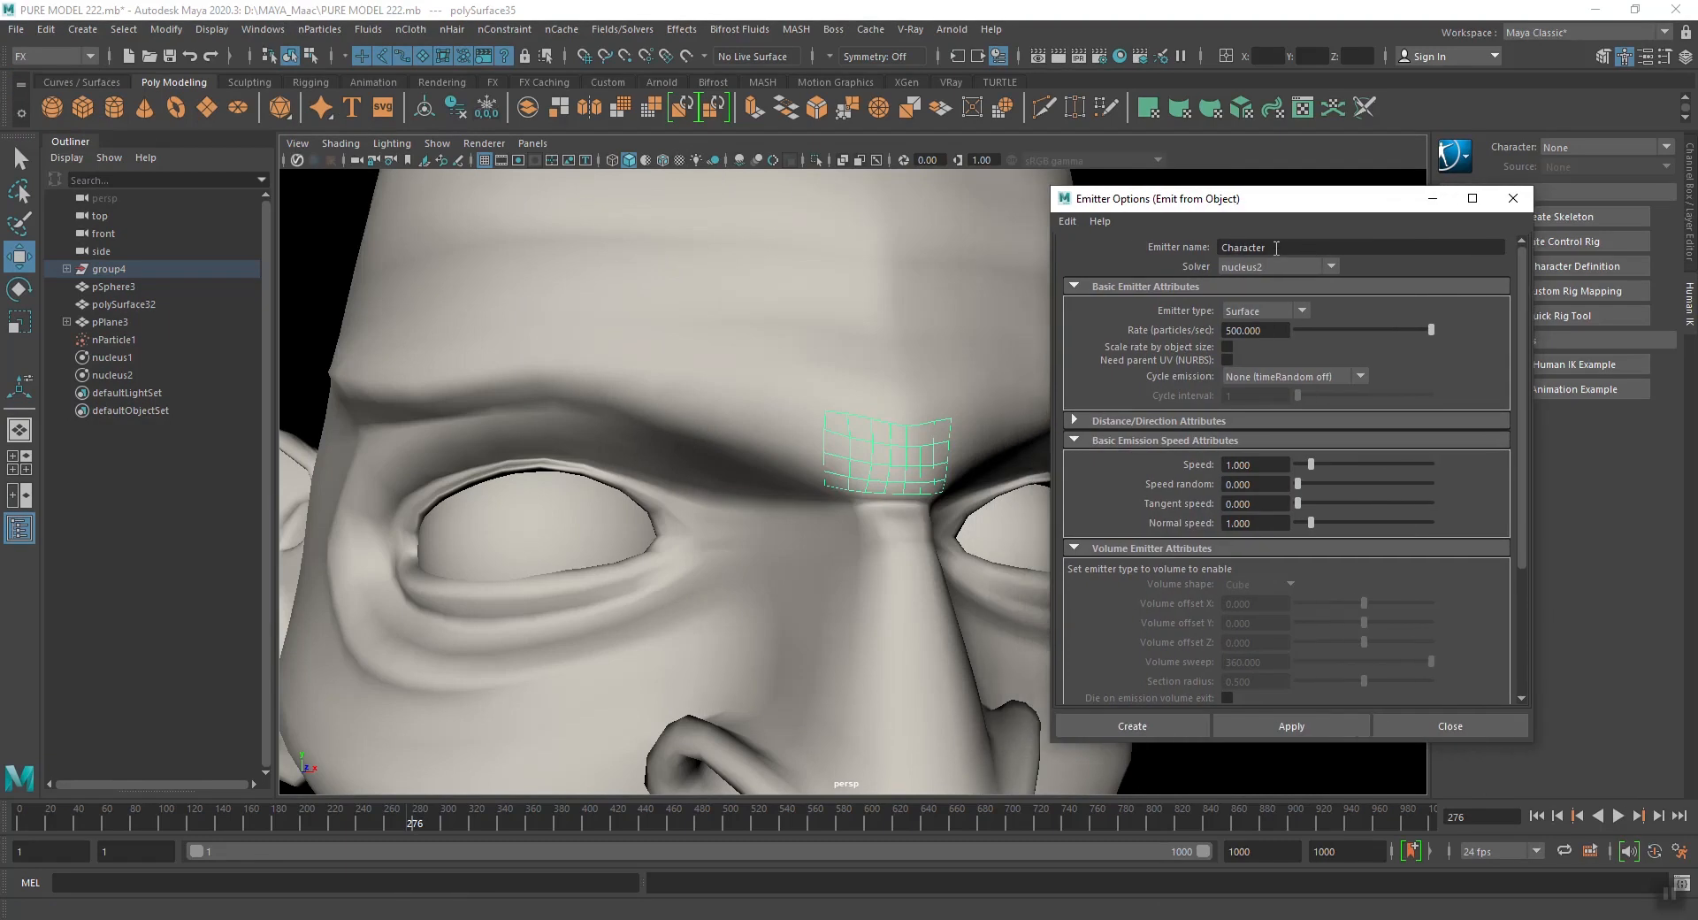
Reset the emitter settings, set the emitter type to Surface and create the emitter on the brow patch
{"action": "left_click", "coordinate": [1070, 223]}
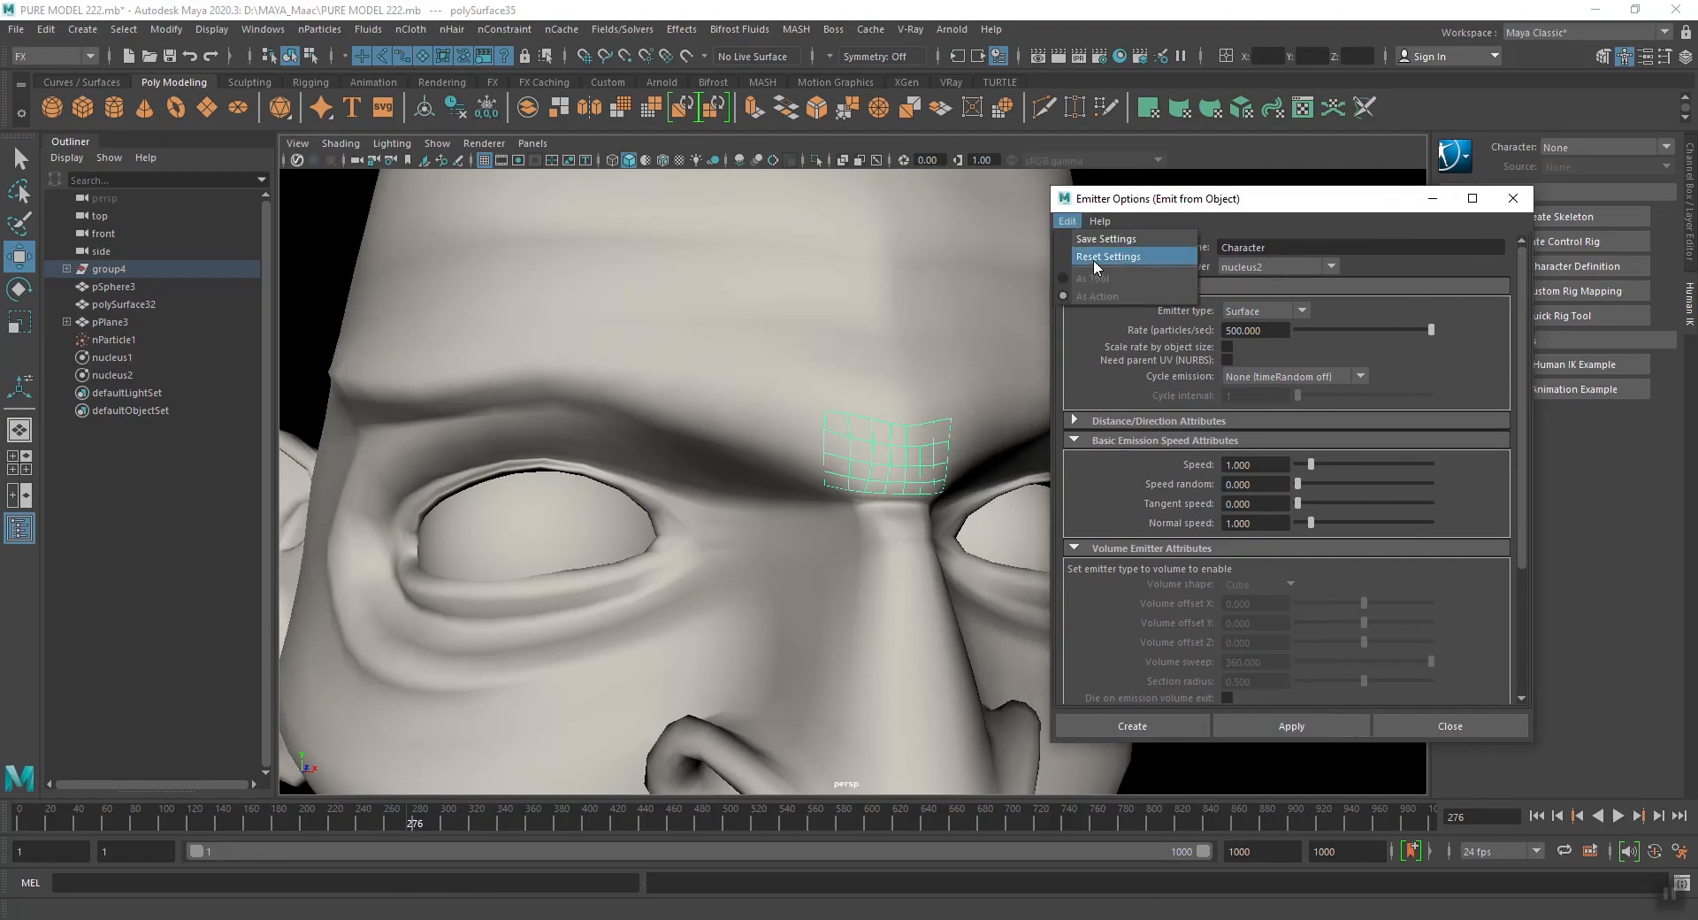
{"action": "left_click", "coordinate": [1093, 258]}
{"action": "left_click", "coordinate": [1250, 248]}
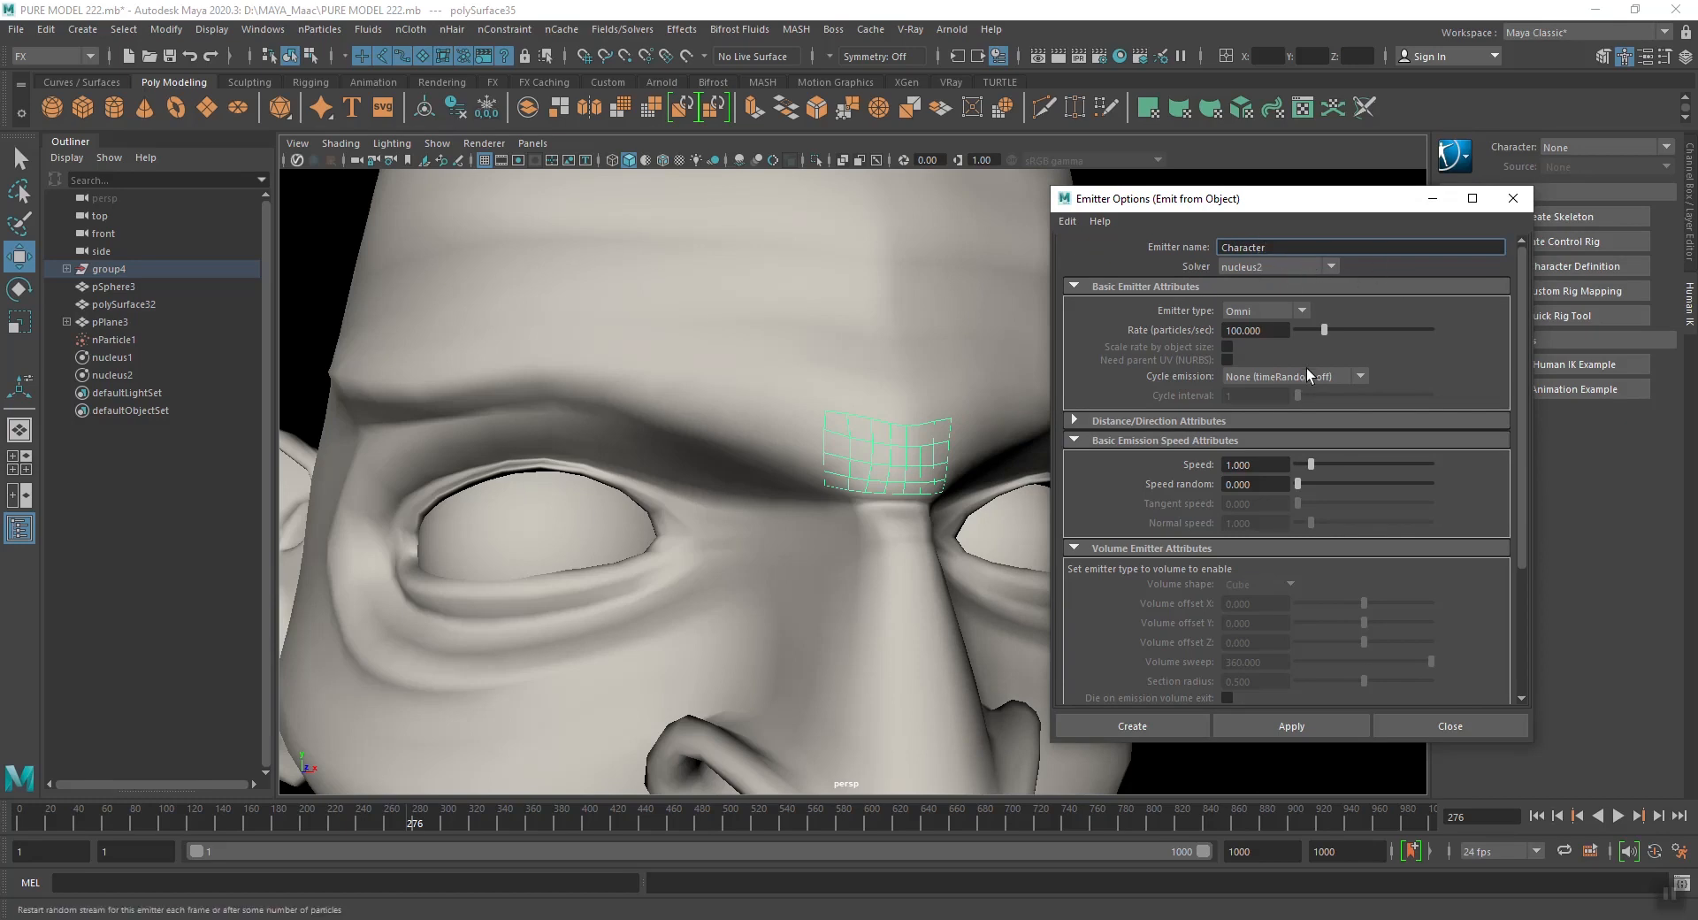
{"action": "left_click", "coordinate": [1289, 308]}
{"action": "left_click", "coordinate": [1259, 366]}
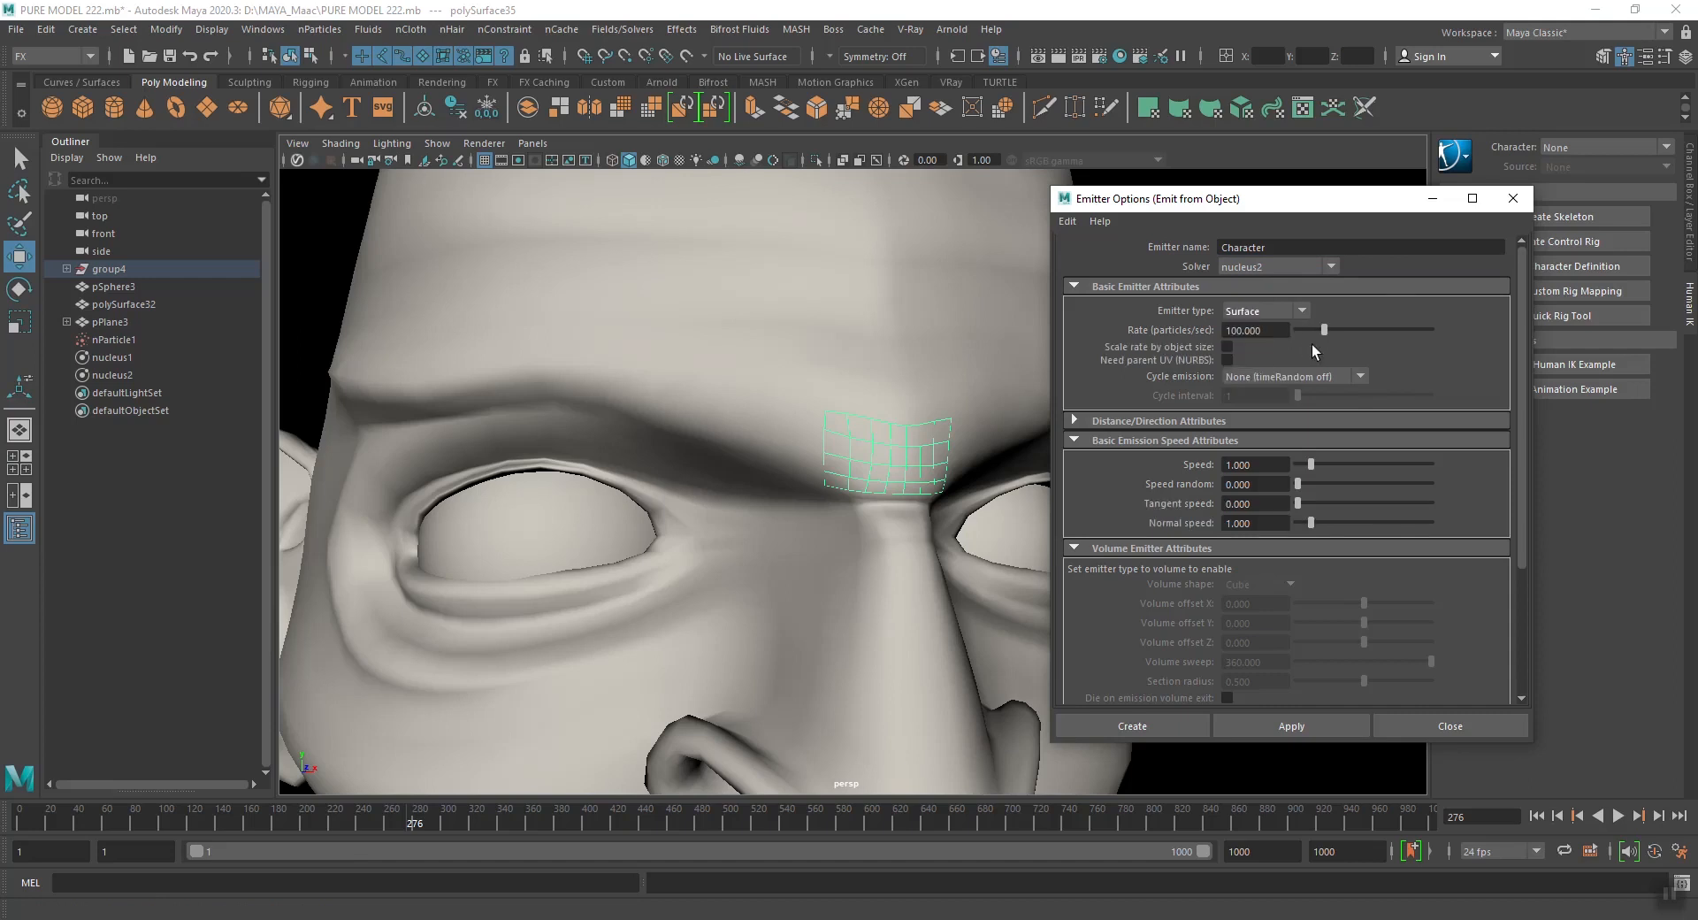
{"action": "left_click", "coordinate": [1147, 726]}
Play the simulation to check the emission from between the eyebrows, and return to the first frame
{"action": "mouse_move", "coordinate": [937, 552]}
{"action": "right_mouse_down", "text": "alt"}
{"action": "mouse_move", "coordinate": [914, 529]}
{"action": "mouse_move", "coordinate": [945, 552]}
{"action": "right_mouse_up", "text": "alt"}
{"action": "left_click", "coordinate": [1618, 815]}
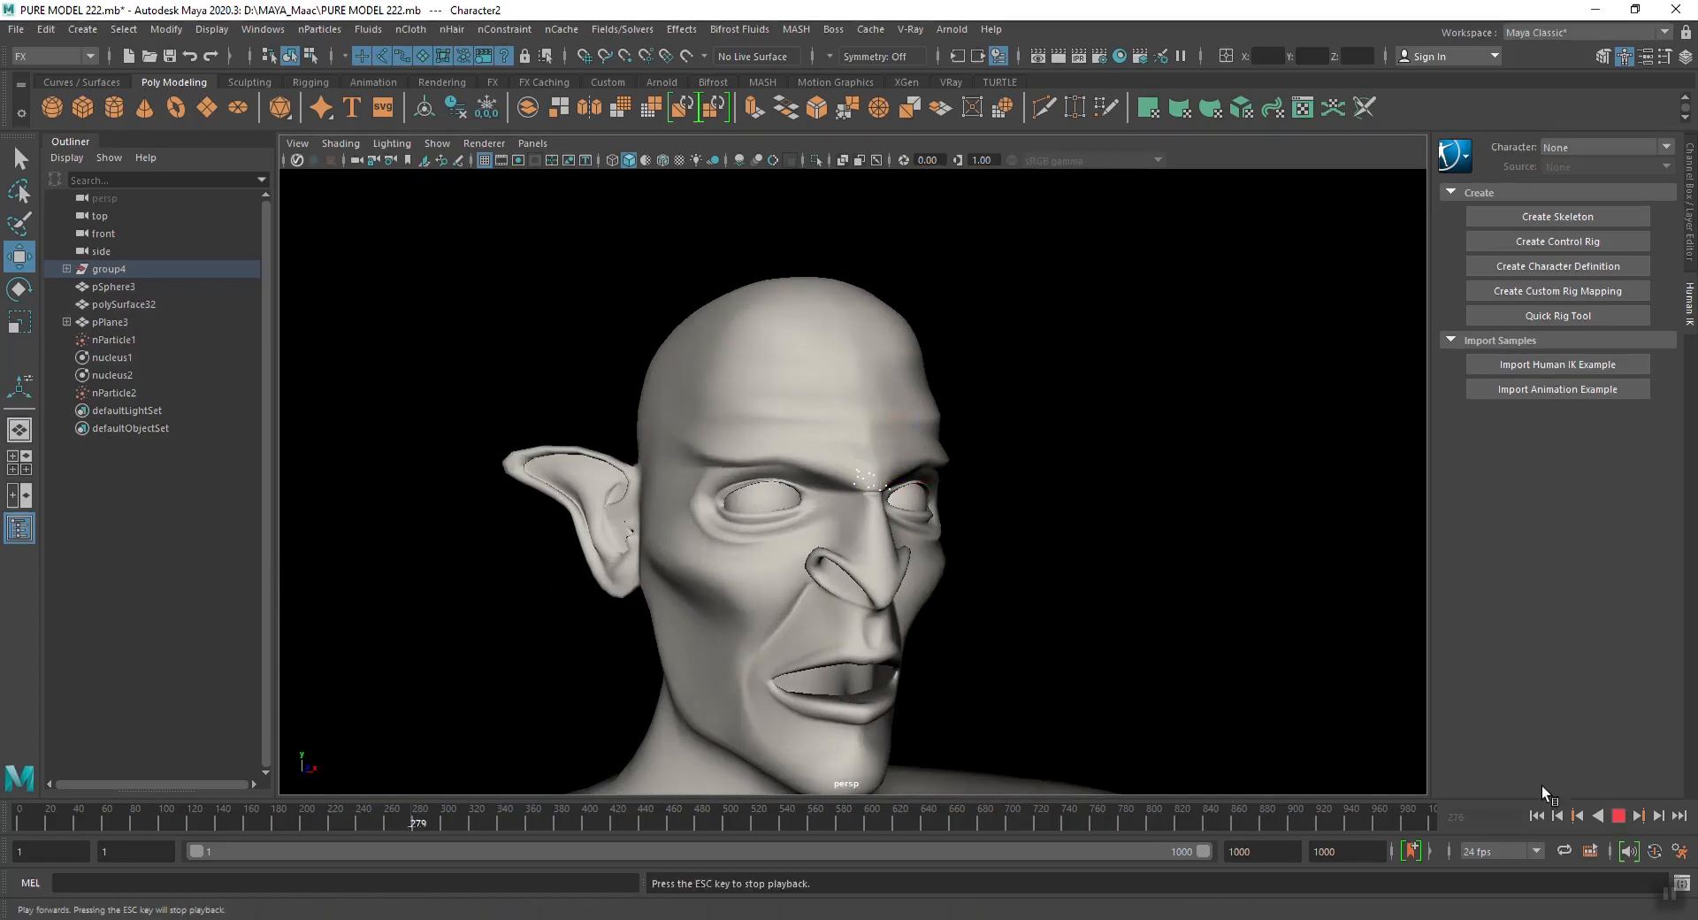
{"action": "right_click_drag", "start_coordinate": [927, 481], "coordinate": [947, 483], "text": "alt"}
{"action": "mouse_move", "coordinate": [982, 500]}
{"action": "left_mouse_down", "text": "alt"}
{"action": "mouse_move", "coordinate": [1058, 500]}
{"action": "mouse_move", "coordinate": [901, 501]}
{"action": "mouse_move", "coordinate": [964, 504]}
{"action": "left_mouse_up", "text": "alt"}
{"action": "left_click", "coordinate": [1620, 816]}
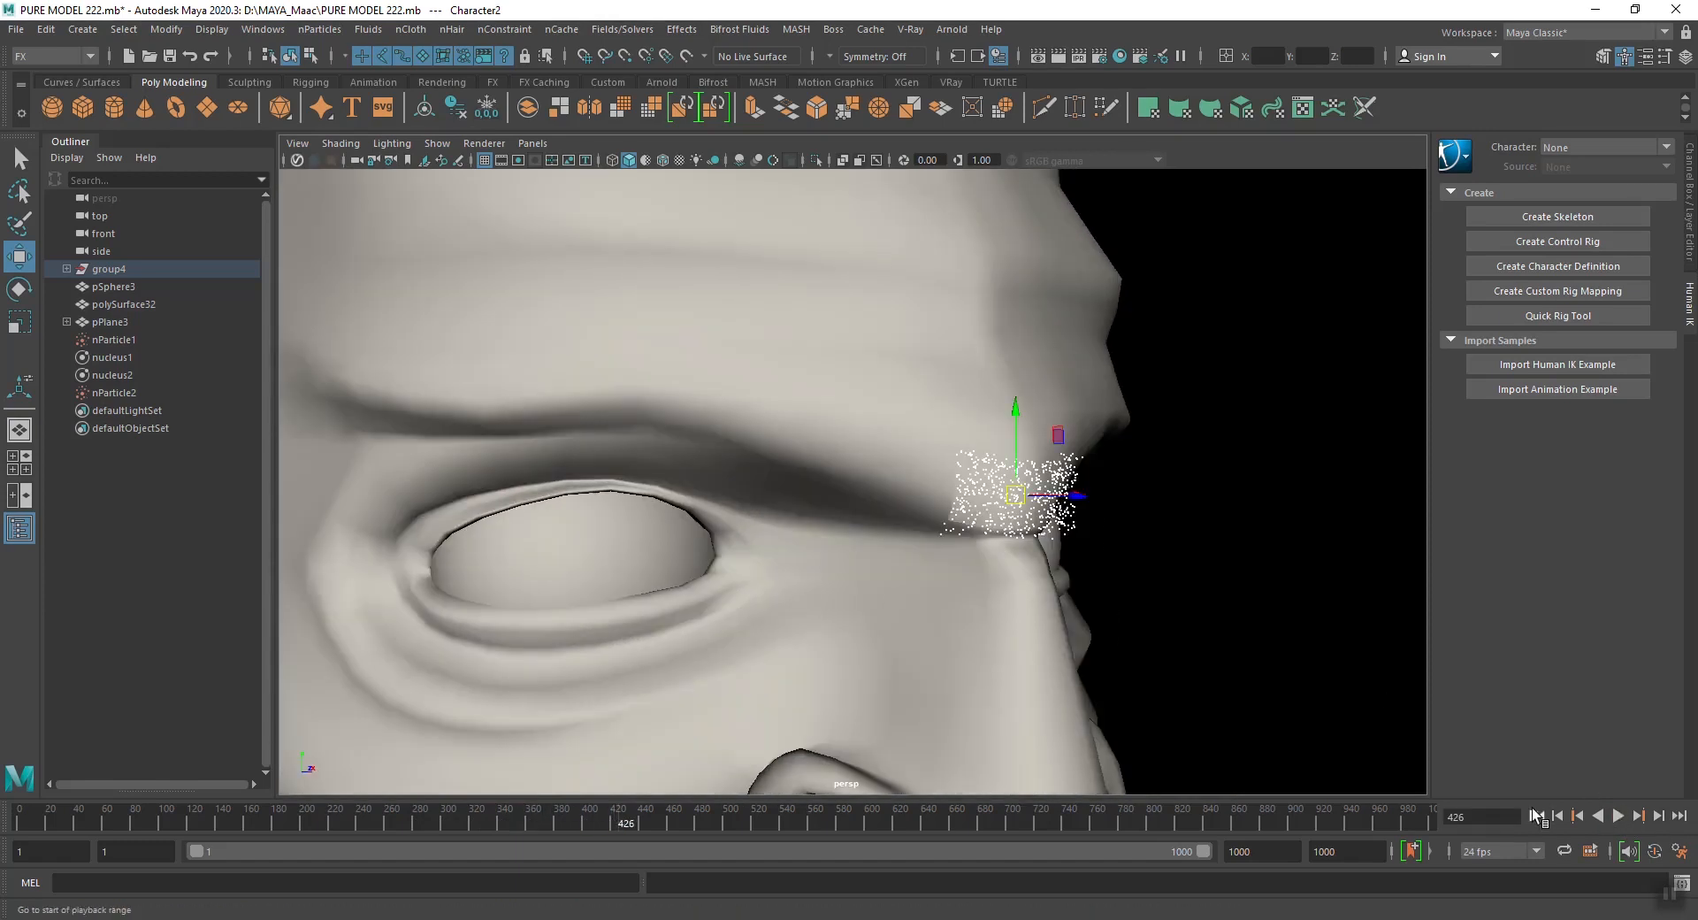
{"action": "left_click", "coordinate": [1536, 815]}
Select the duplicated brow patch and hide it
{"action": "right_click_drag", "start_coordinate": [957, 535], "coordinate": [1055, 524], "text": "alt"}
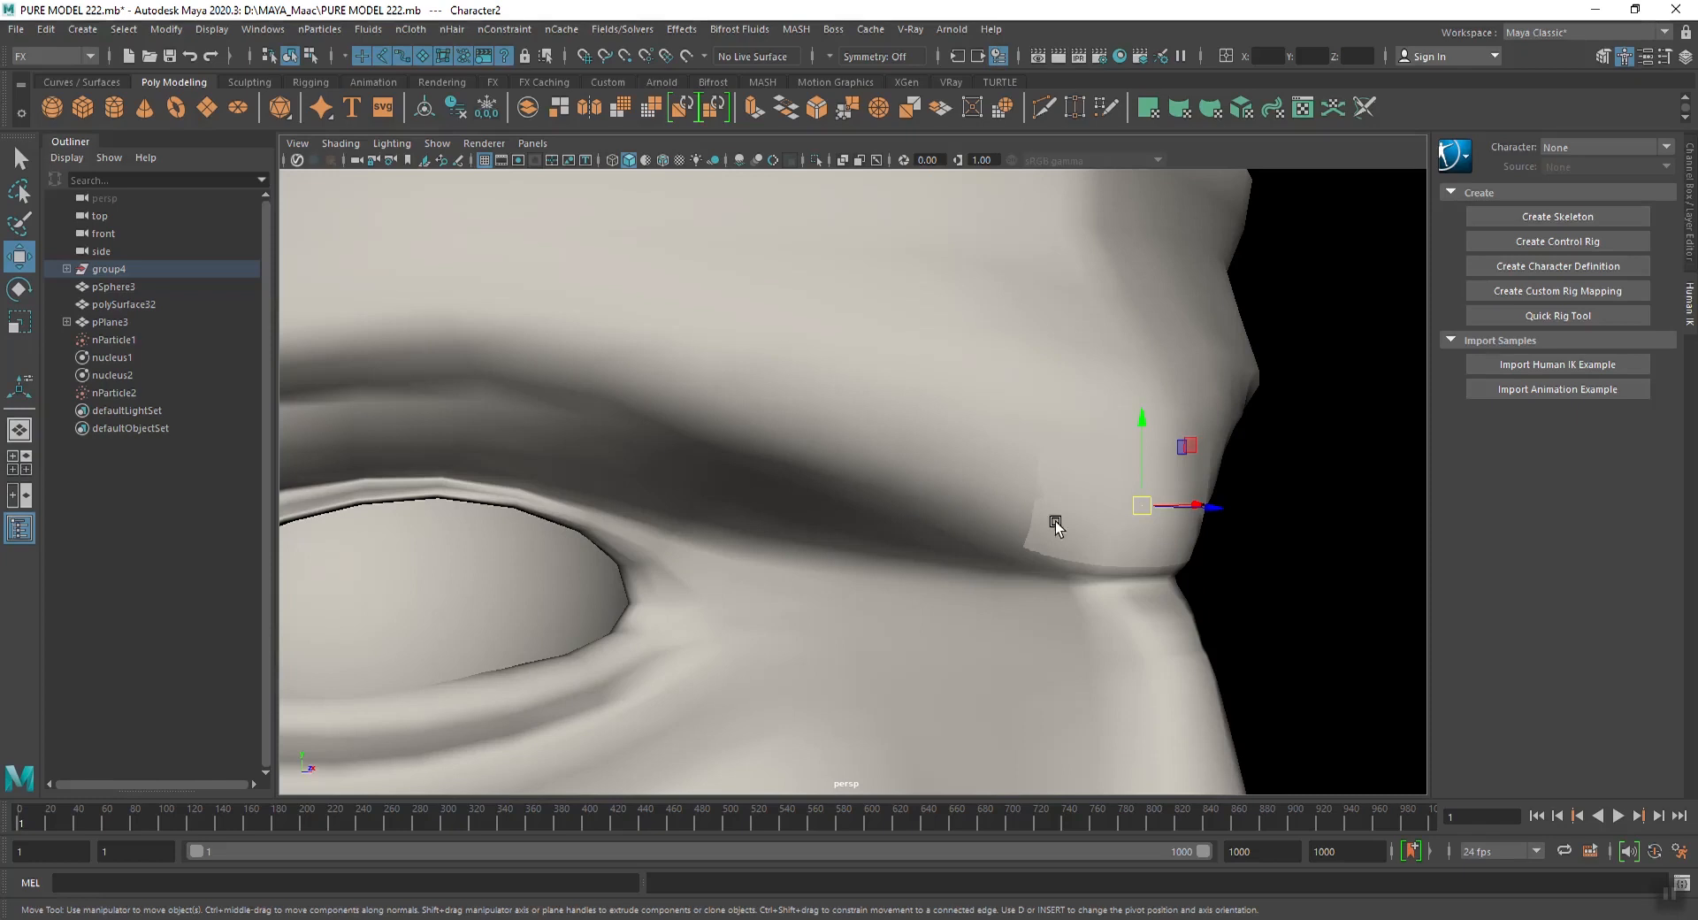
{"action": "left_click", "coordinate": [1008, 536]}
{"action": "left_click_drag", "start_coordinate": [1008, 536], "coordinate": [1099, 504], "text": "alt"}
{"action": "right_click_drag", "start_coordinate": [1099, 504], "coordinate": [1041, 476], "text": "alt"}
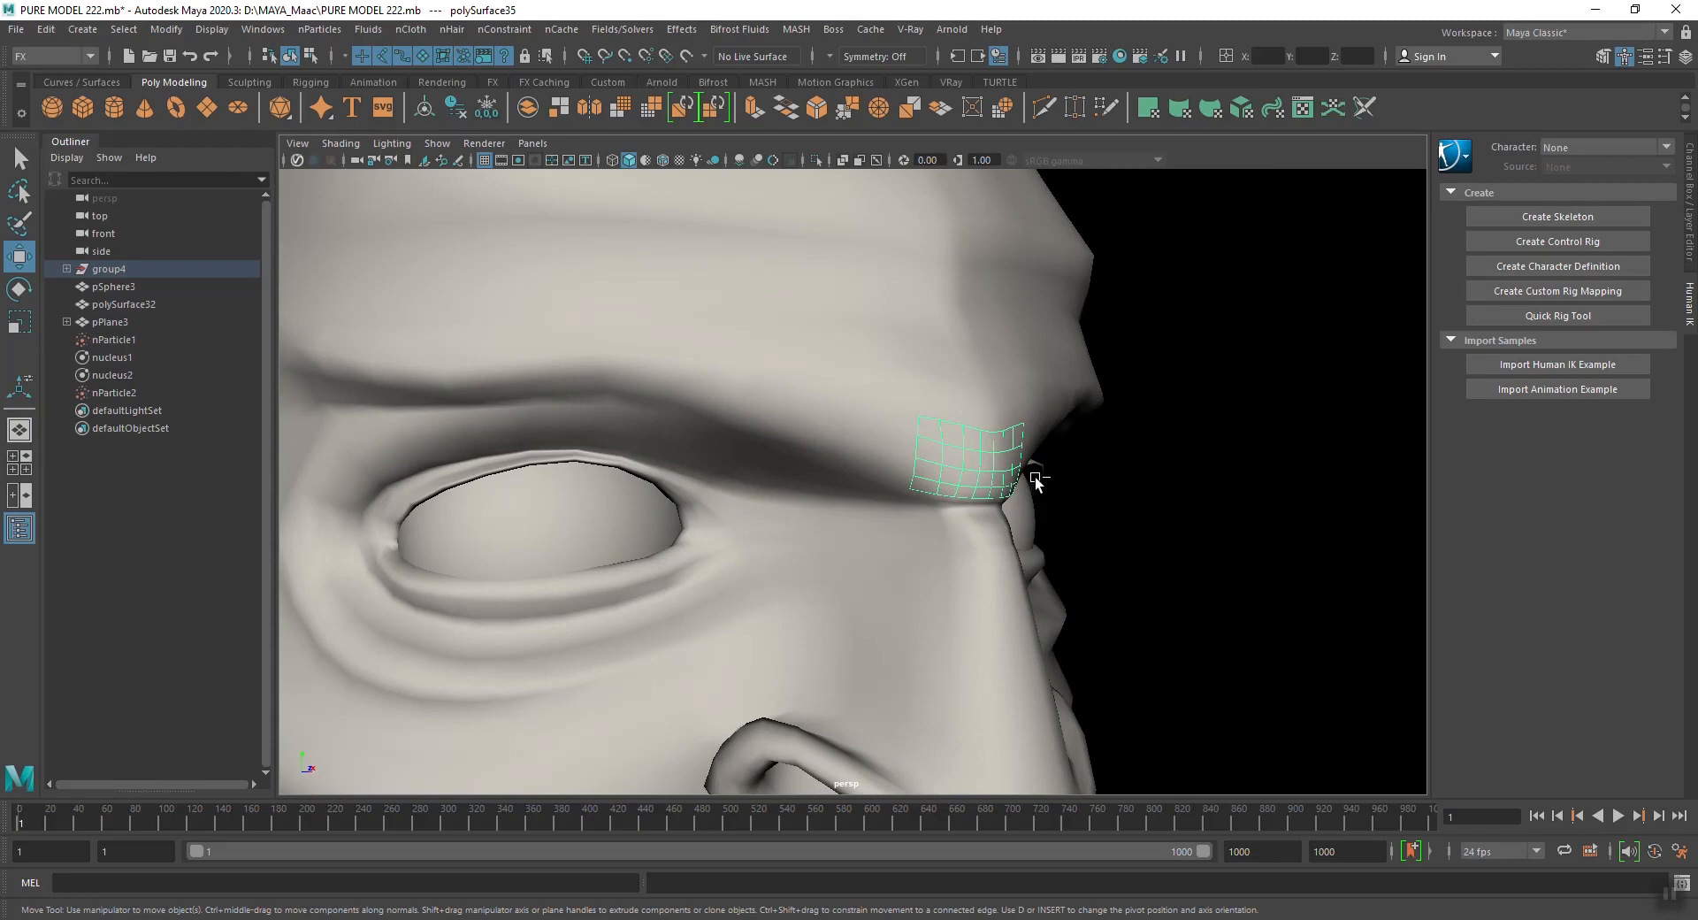
{"action": "key", "text": "ctrl+h"}
Play the simulation from the first frame, stop it and examine the particle stream leaving the brow from several angles
{"action": "left_click", "coordinate": [1617, 816]}
{"action": "scroll", "coordinate": [1093, 548], "scroll_direction": "down", "scroll_amount": 10}
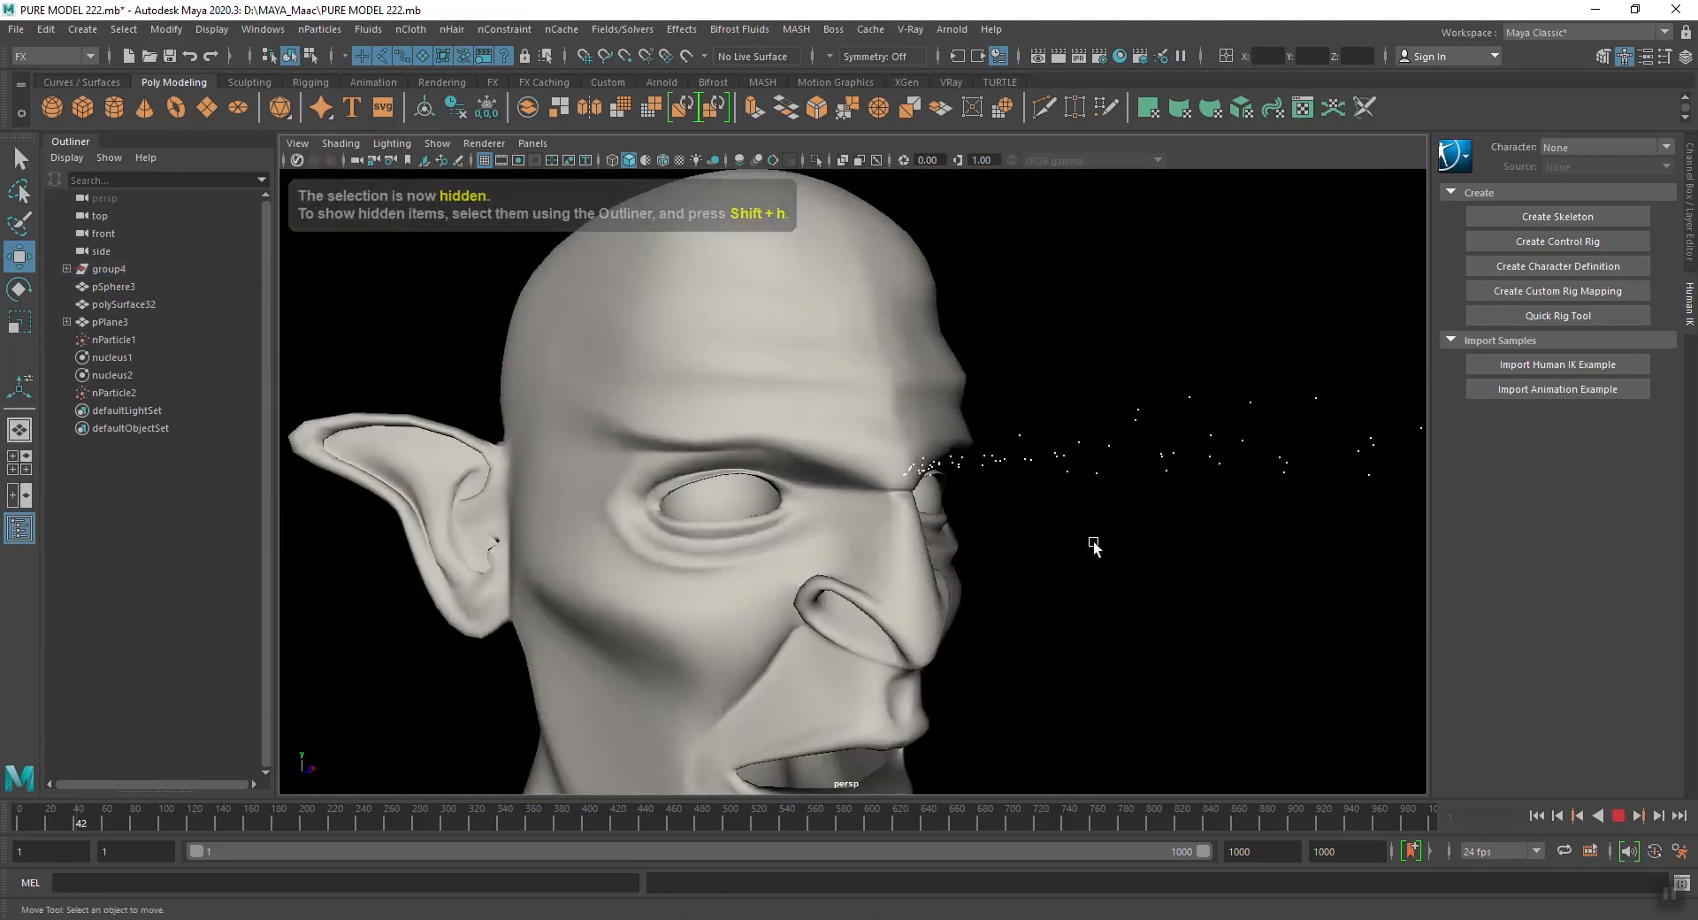
{"action": "left_click", "coordinate": [1619, 815]}
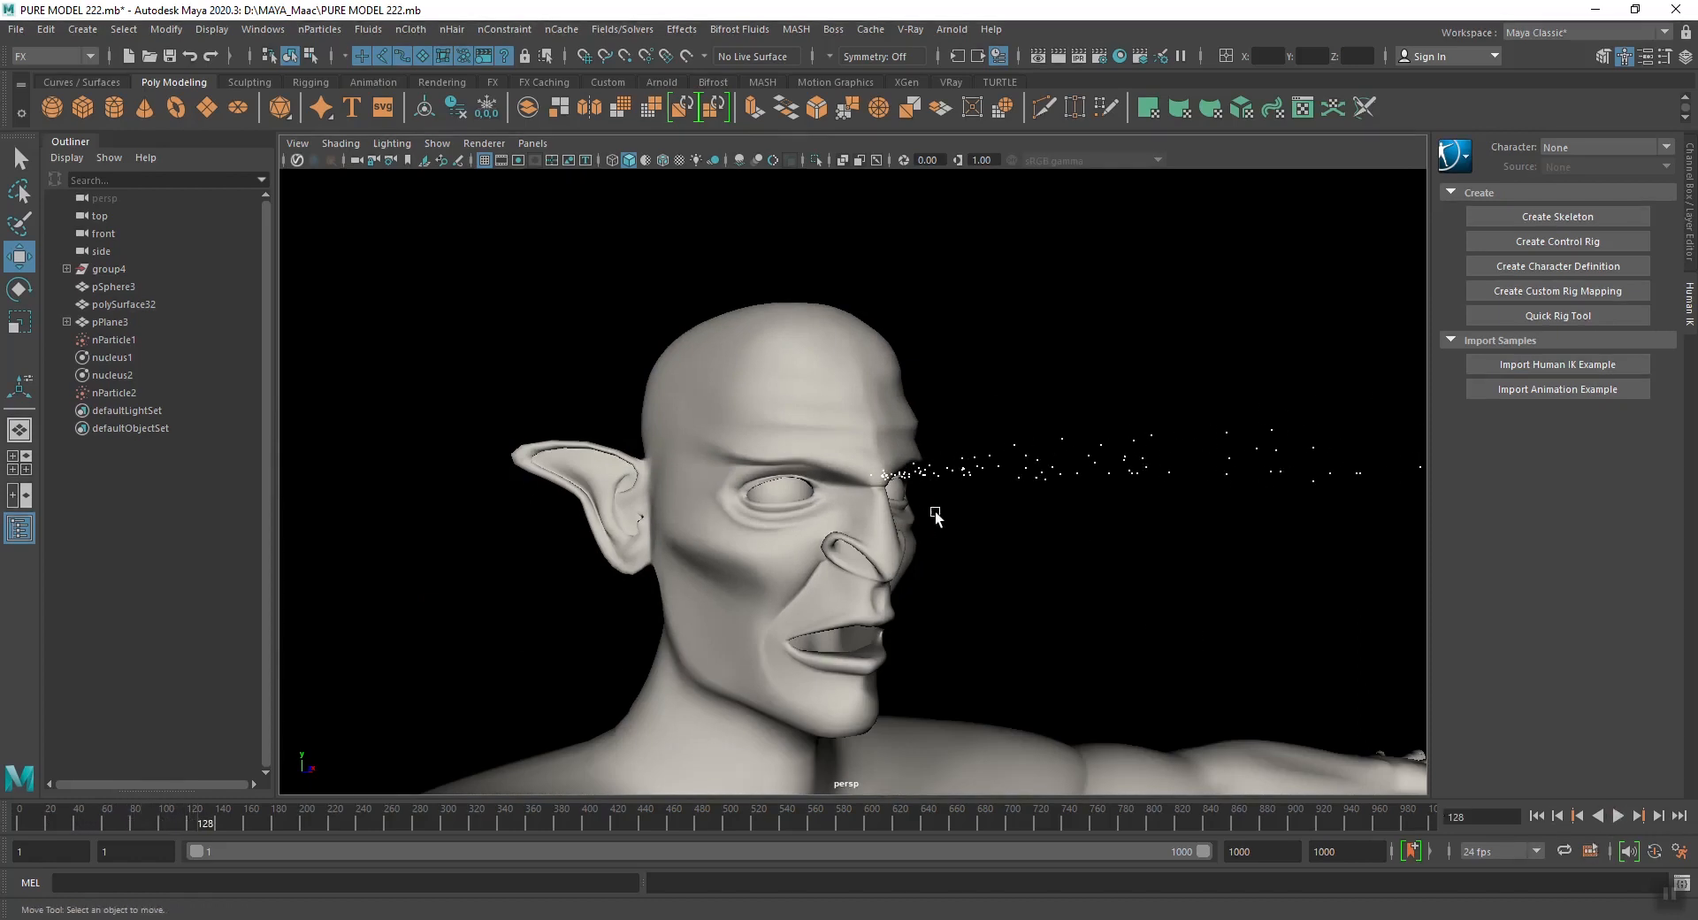
{"action": "scroll", "coordinate": [1097, 492], "scroll_direction": "up", "scroll_amount": 8}
{"action": "scroll", "coordinate": [1035, 524], "scroll_direction": "down", "scroll_amount": 10}
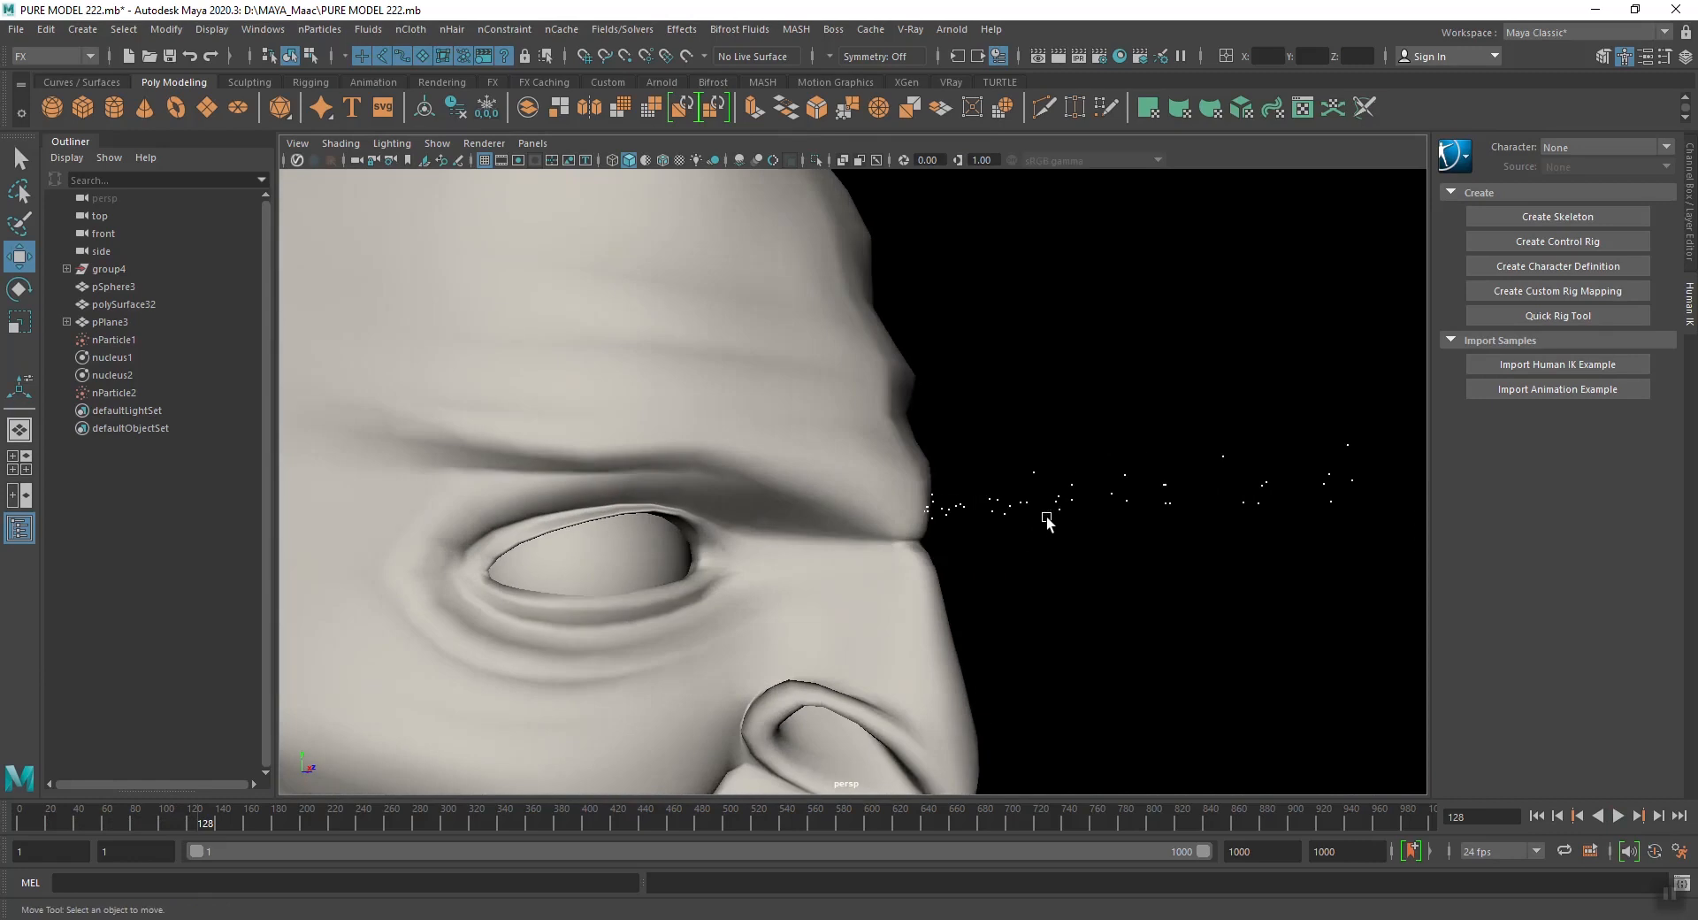
{"action": "scroll", "coordinate": [1050, 536], "scroll_direction": "down", "scroll_amount": 5}
{"action": "mouse_move", "coordinate": [1050, 535]}
{"action": "left_mouse_down", "text": "alt"}
{"action": "mouse_move", "coordinate": [1167, 549]}
{"action": "mouse_move", "coordinate": [1080, 554]}
{"action": "mouse_move", "coordinate": [1029, 527]}
{"action": "left_mouse_up", "text": "alt"}
{"action": "scroll", "coordinate": [1028, 527], "scroll_direction": "up", "scroll_amount": 8}
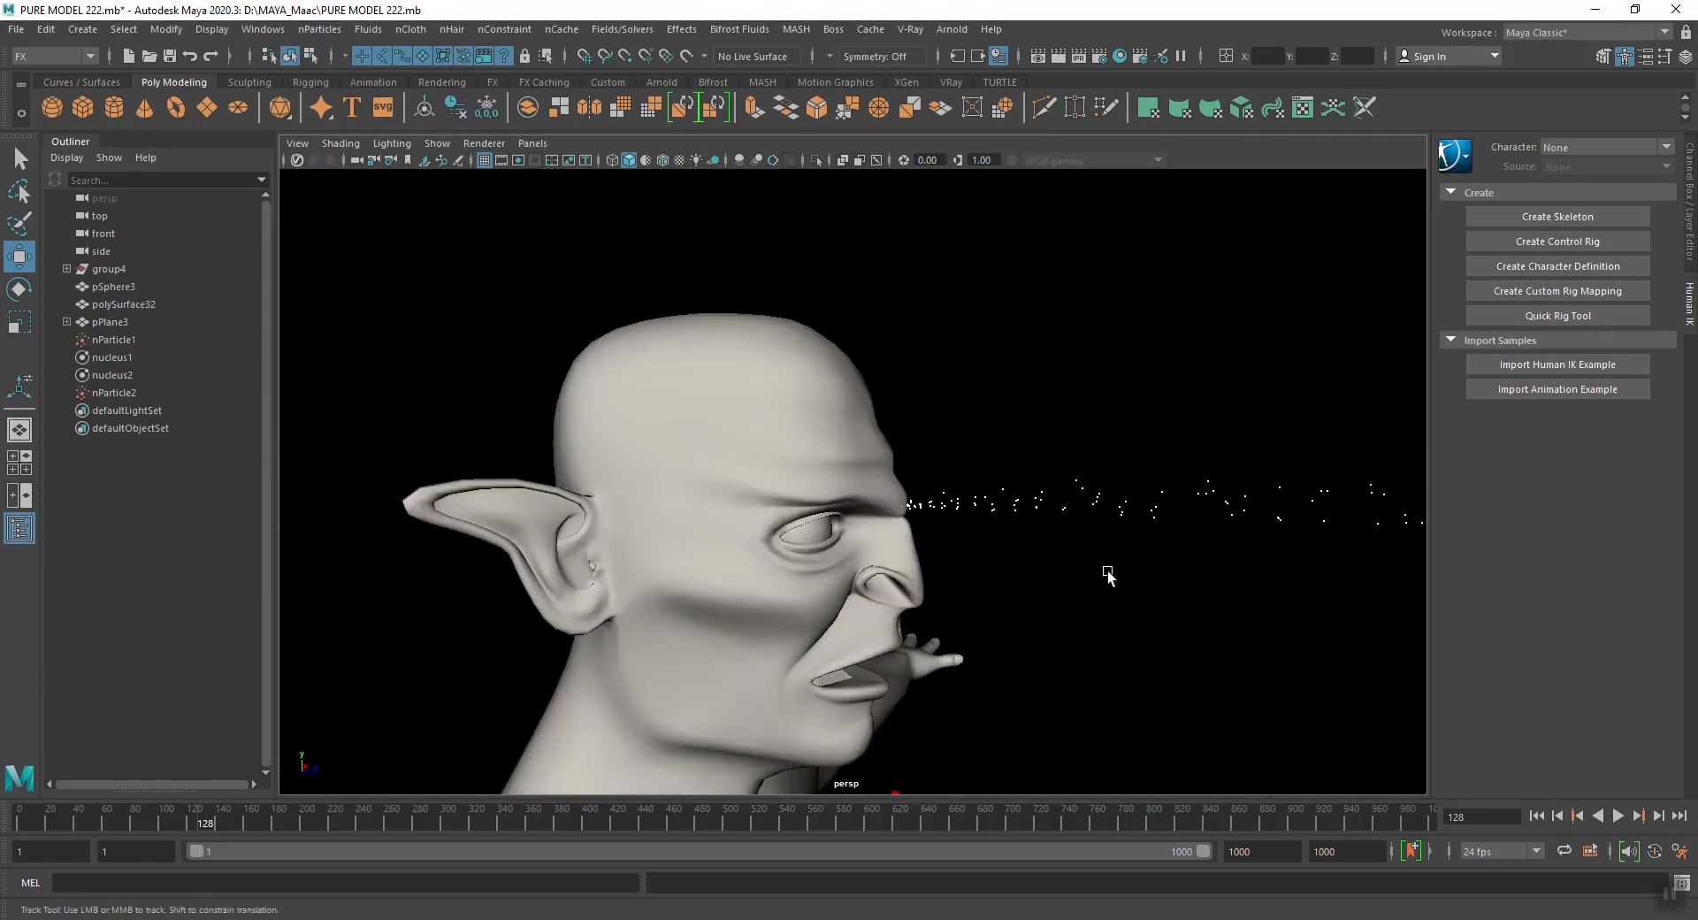
Select the particles emitted from the brow and show their attributes in the Attribute Editor
{"action": "left_click_drag", "start_coordinate": [831, 332], "coordinate": [946, 477]}
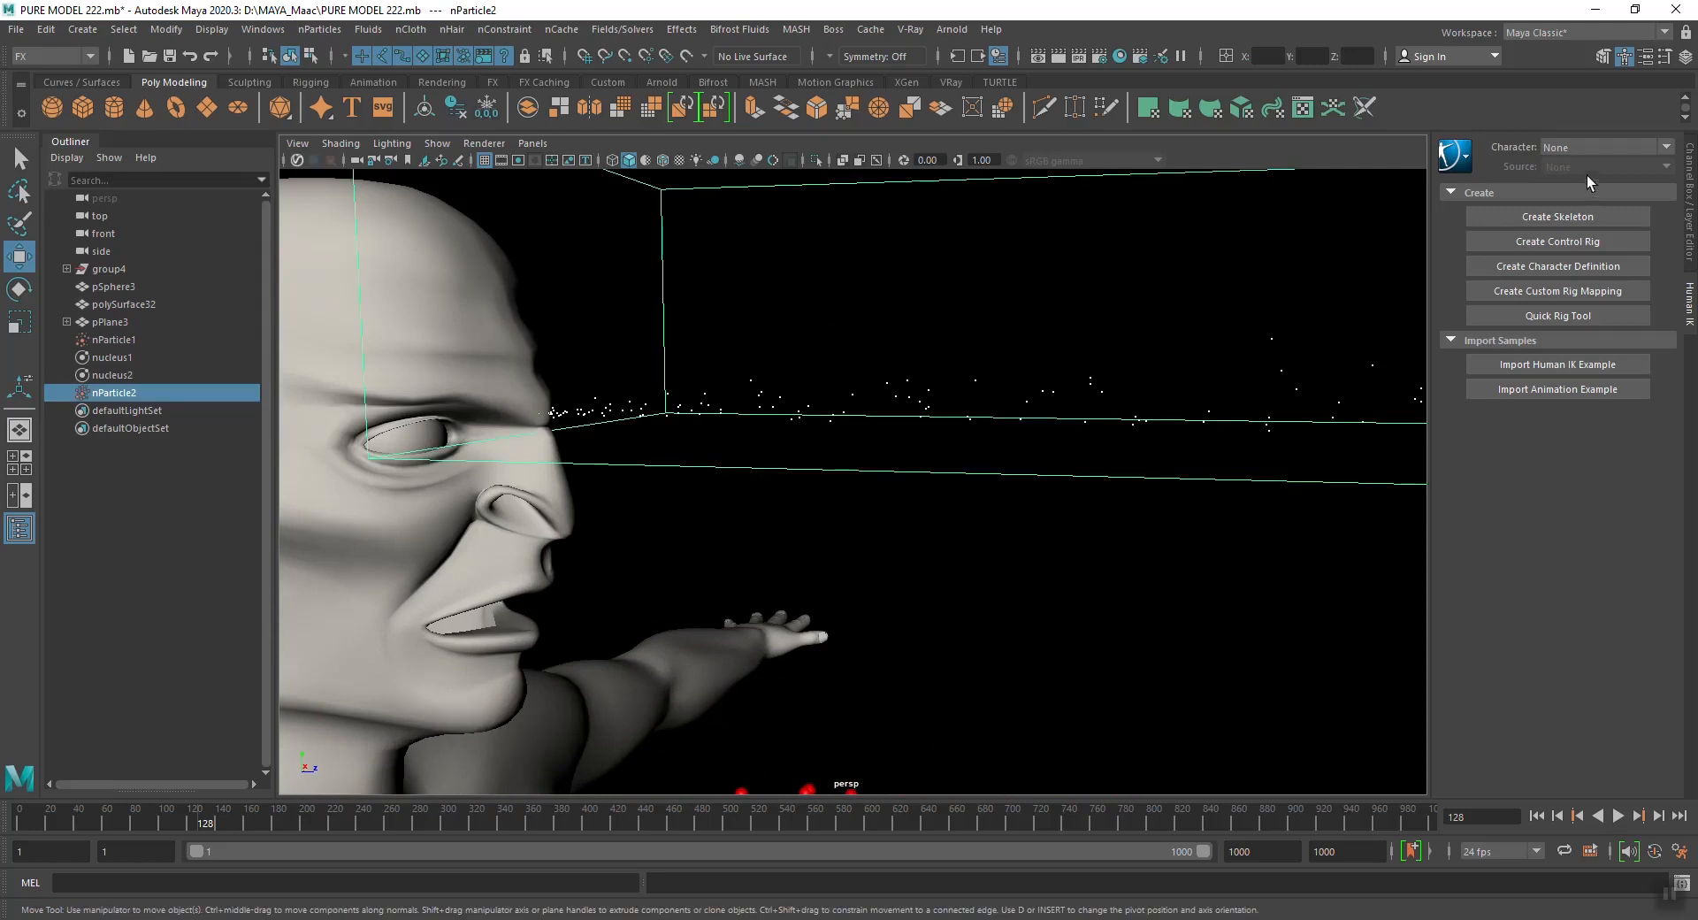
{"action": "scroll", "coordinate": [1093, 354], "scroll_direction": "down", "scroll_amount": 3}
{"action": "middle_click_drag", "start_coordinate": [1093, 366], "coordinate": [1081, 372], "text": "alt"}
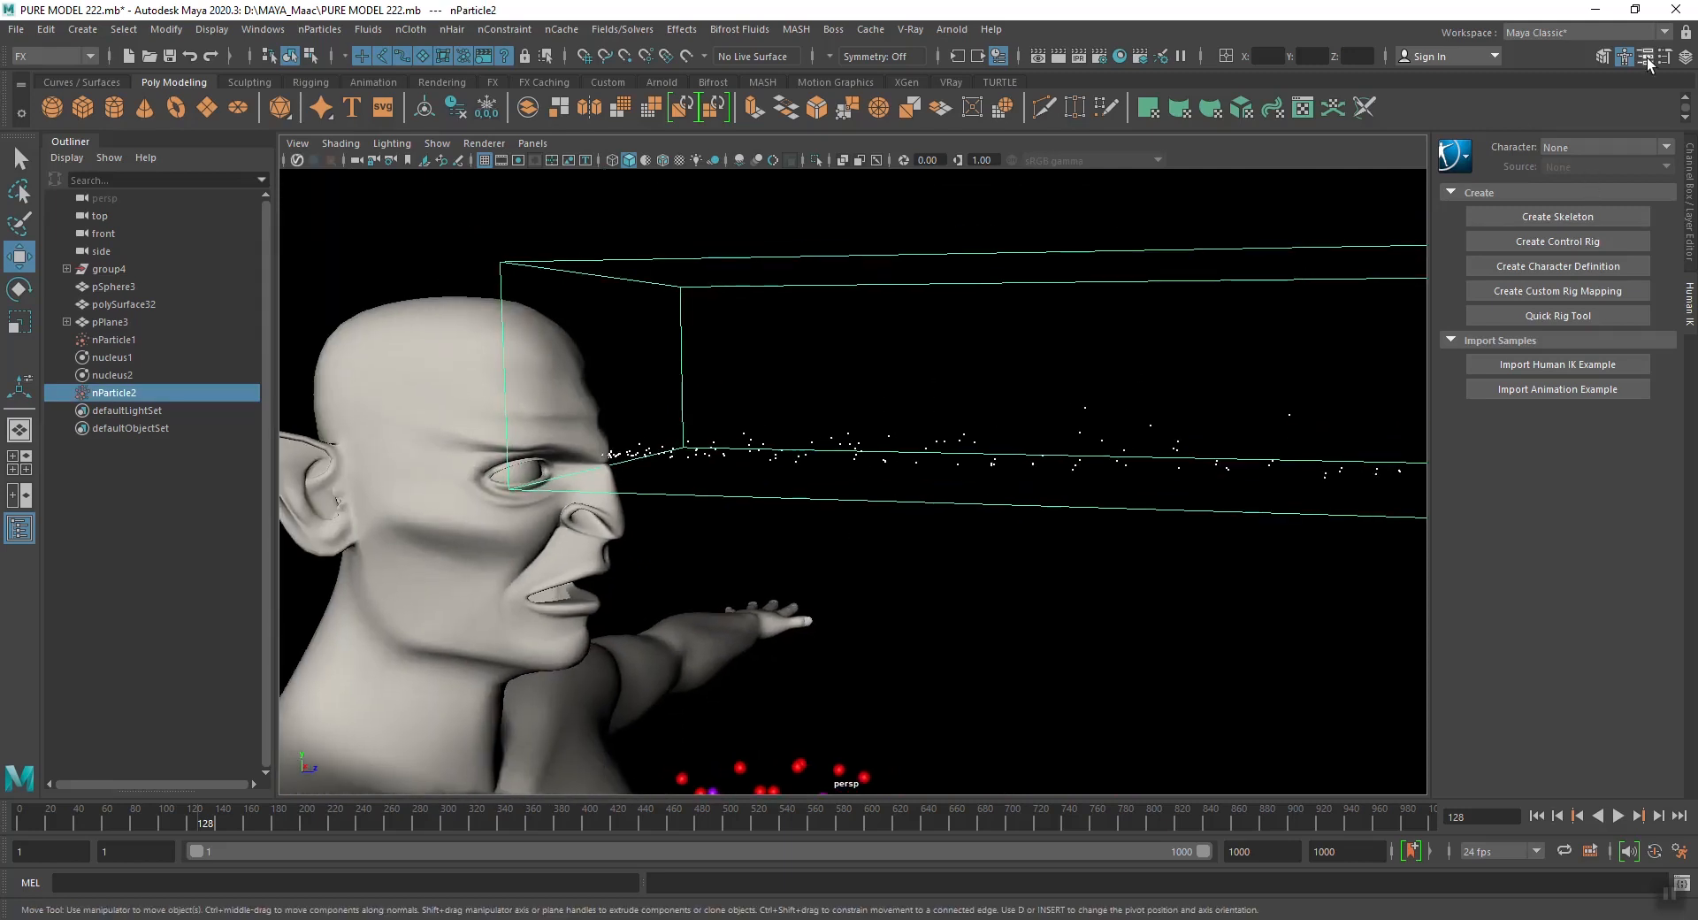
{"action": "left_click", "coordinate": [1646, 57]}
{"action": "middle_click_drag", "start_coordinate": [939, 433], "coordinate": [943, 456], "text": "alt"}
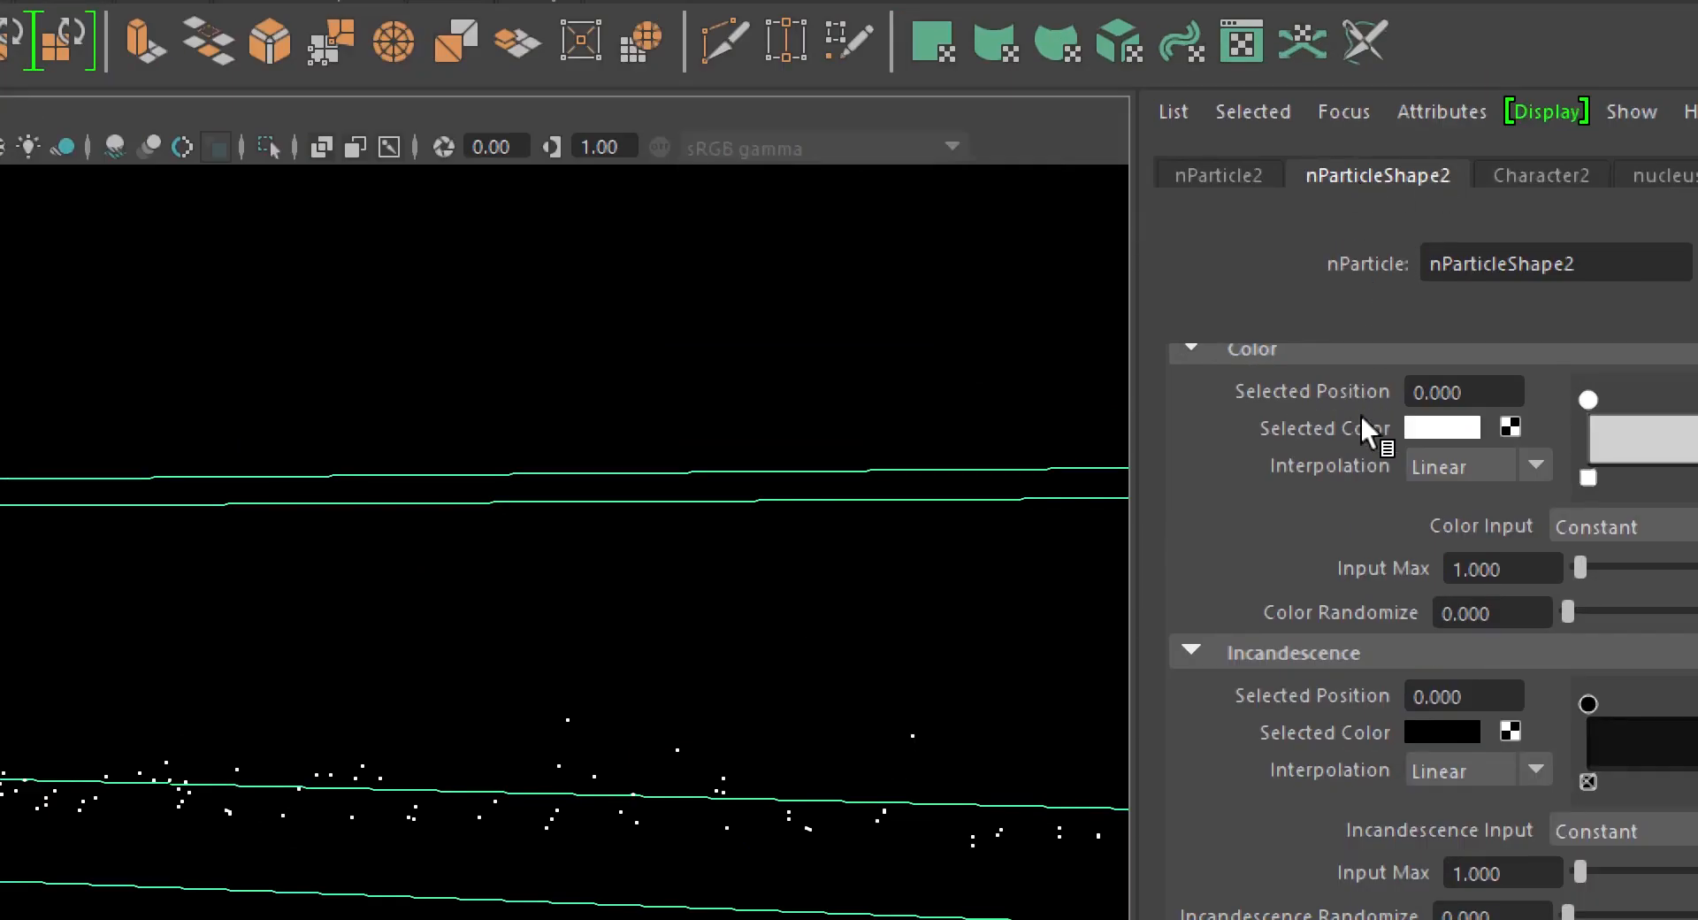
Set the Particle Render Type of the brow particles to Streak in their Shading attributes
{"action": "scroll", "coordinate": [1300, 548], "scroll_direction": "down", "scroll_amount": 3}
{"action": "scroll", "coordinate": [1297, 571], "scroll_direction": "up", "scroll_amount": 6}
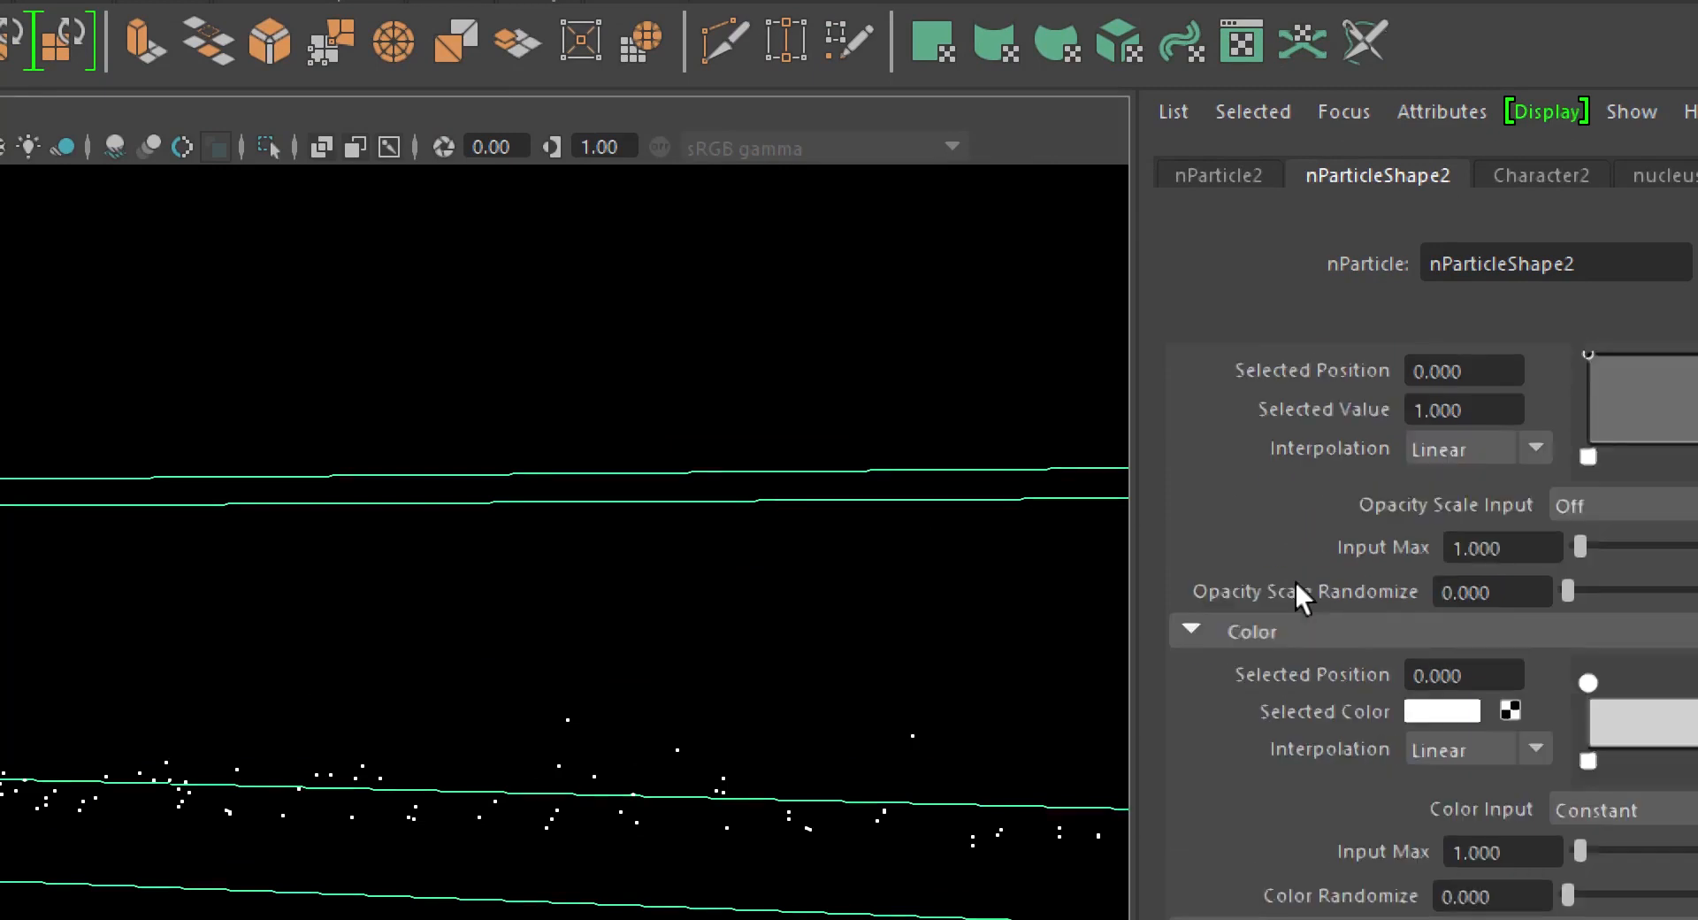
{"action": "scroll", "coordinate": [1295, 591], "scroll_direction": "up", "scroll_amount": 8}
{"action": "scroll", "coordinate": [1229, 513], "scroll_direction": "down", "scroll_amount": 5}
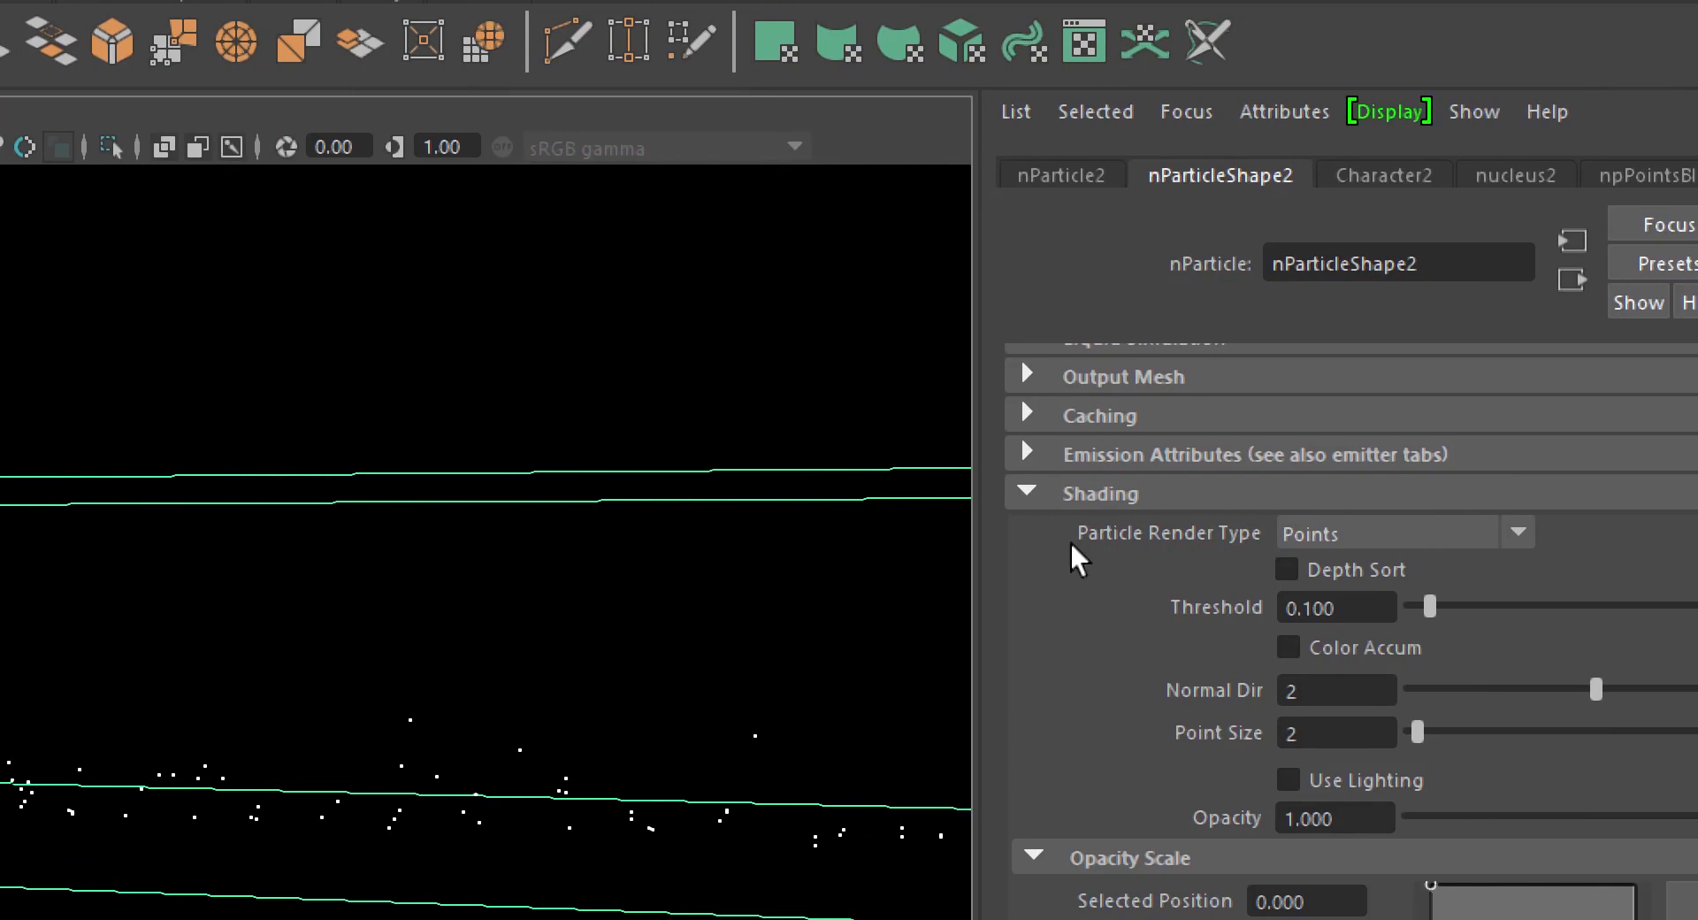
{"action": "left_click", "coordinate": [1517, 532]}
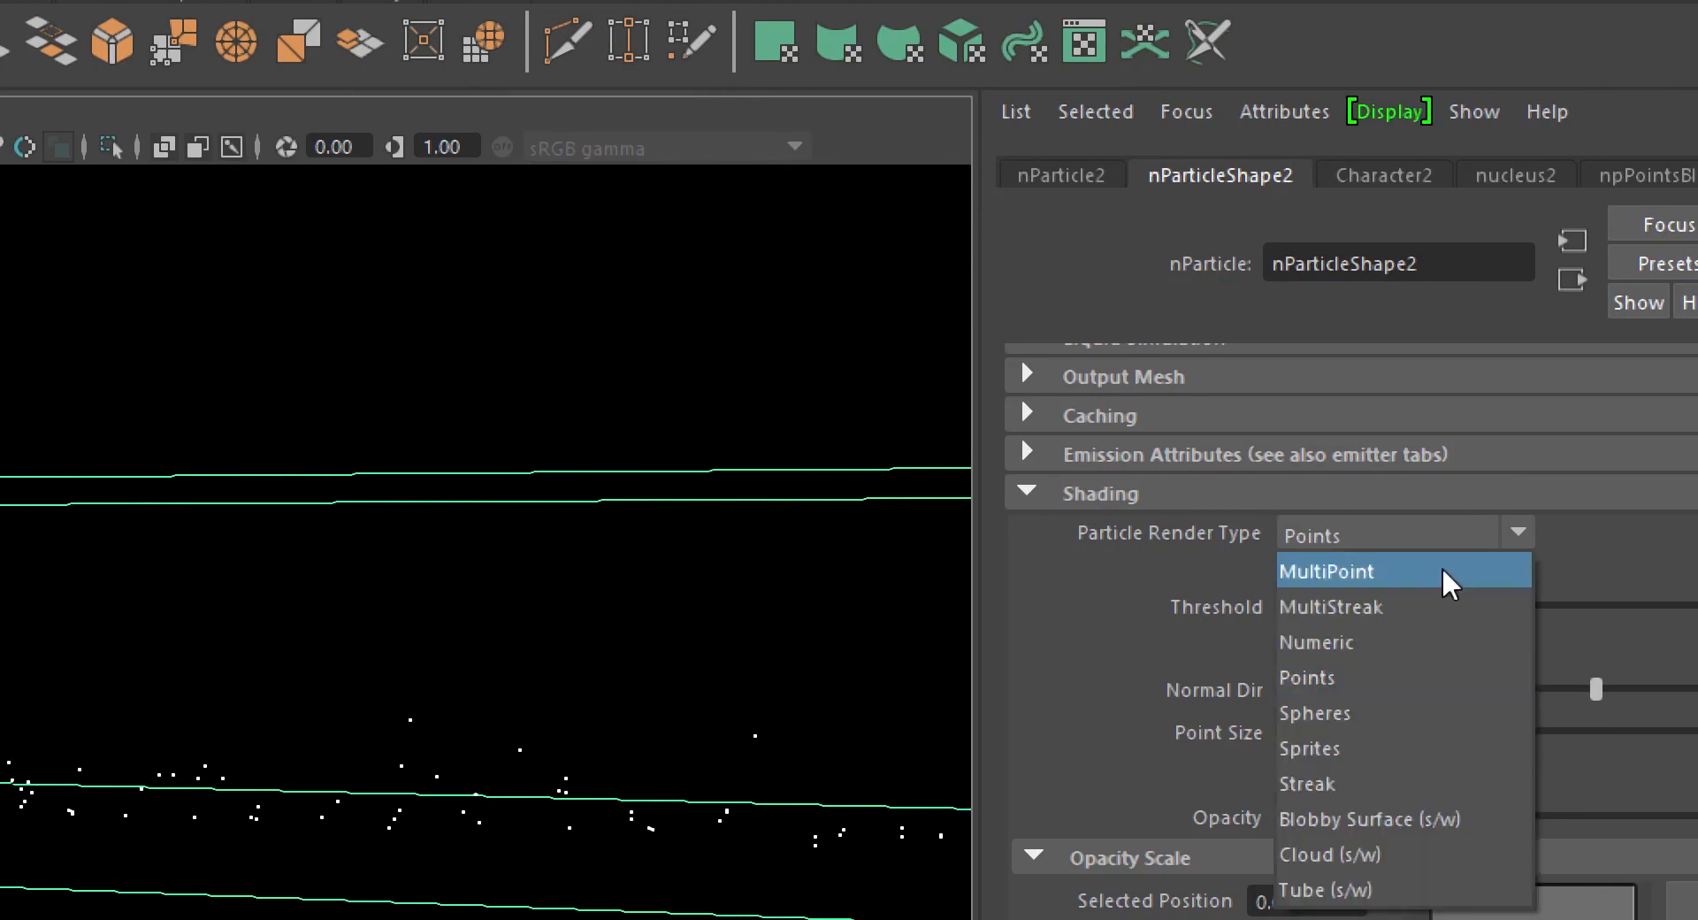
{"action": "left_click", "coordinate": [1396, 784]}
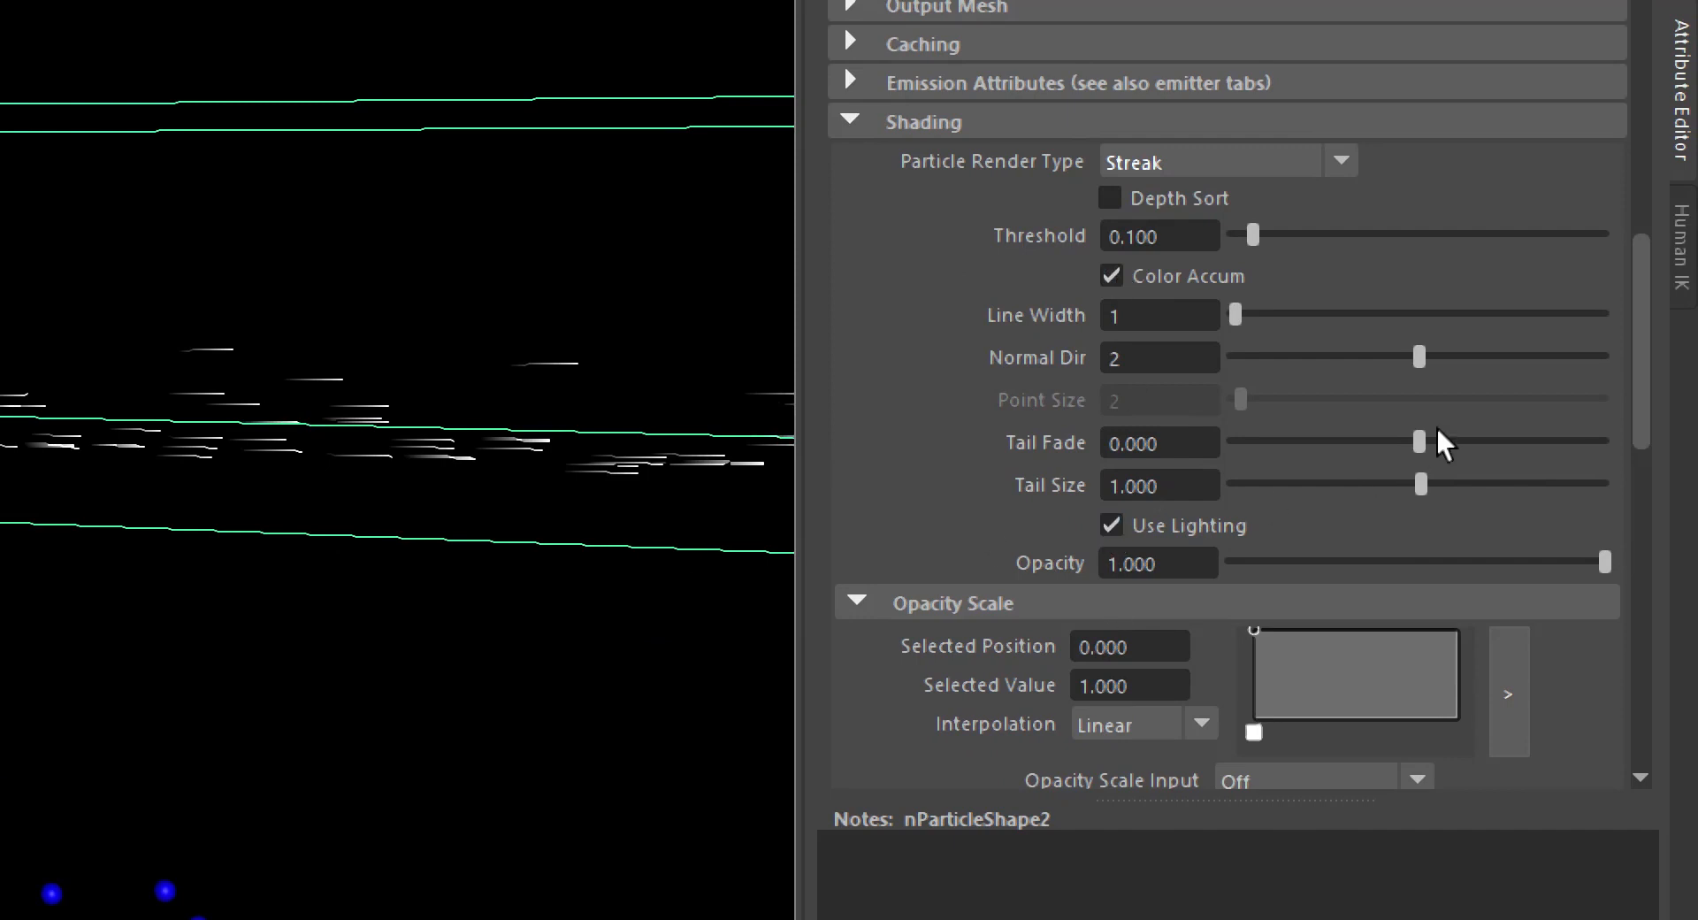
Set the streaks' Tail Fade to -1 and Tail Size to about 4.85, and check them with a short playback
{"action": "left_click_drag", "start_coordinate": [1417, 442], "coordinate": [1237, 450]}
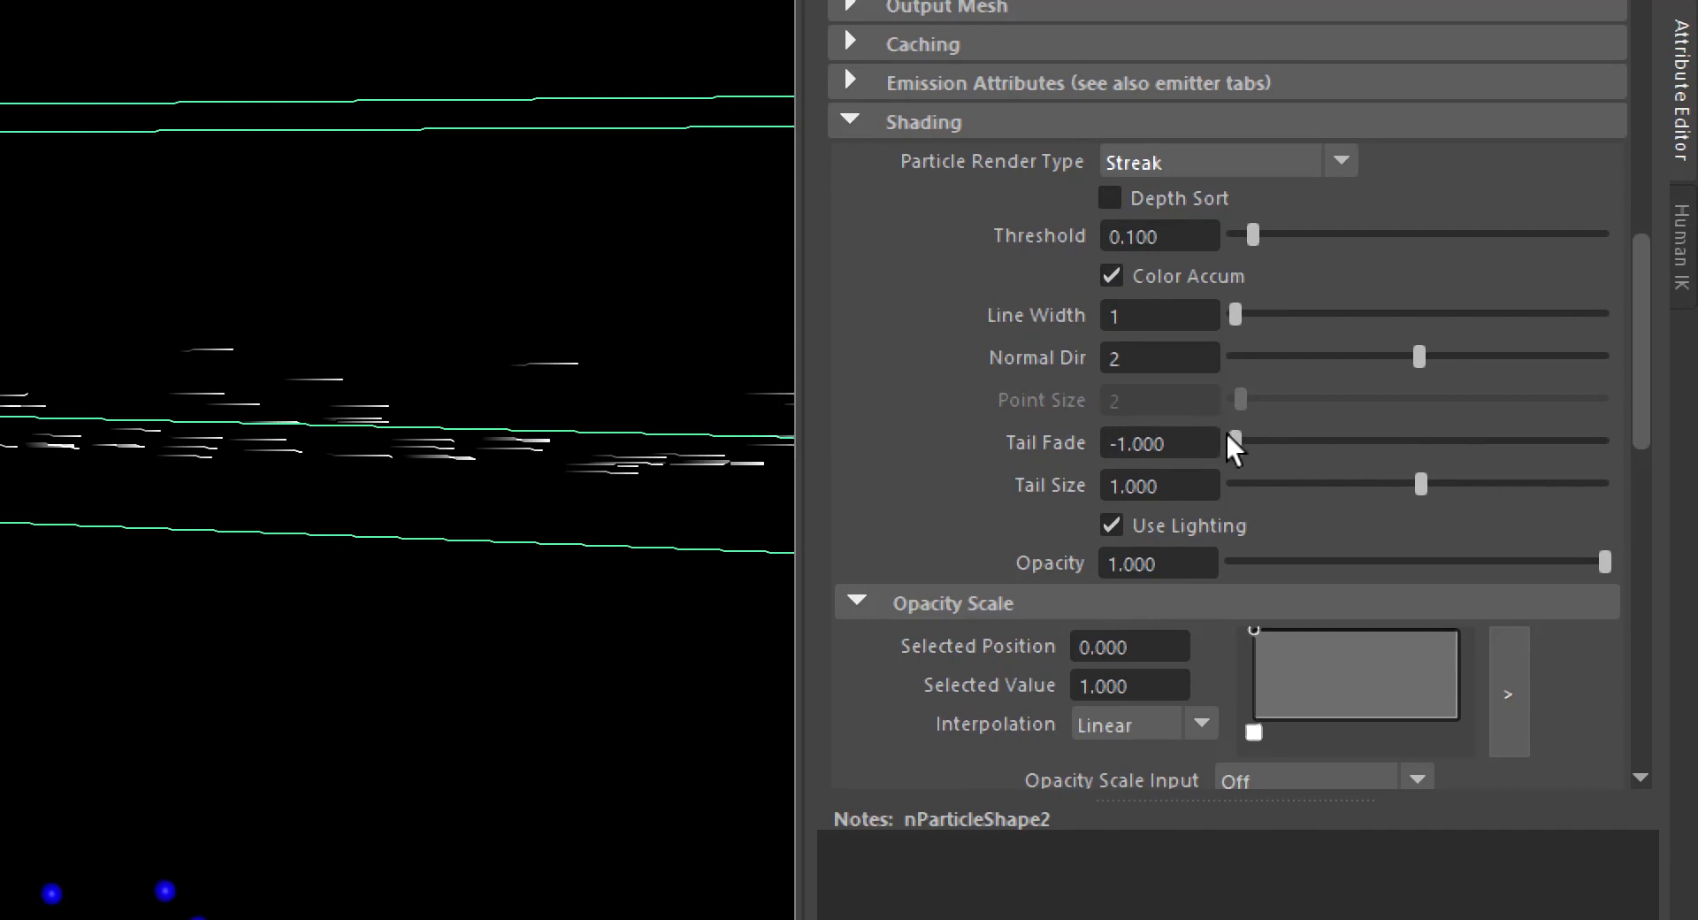
{"action": "left_click_drag", "start_coordinate": [1419, 482], "coordinate": [1424, 489]}
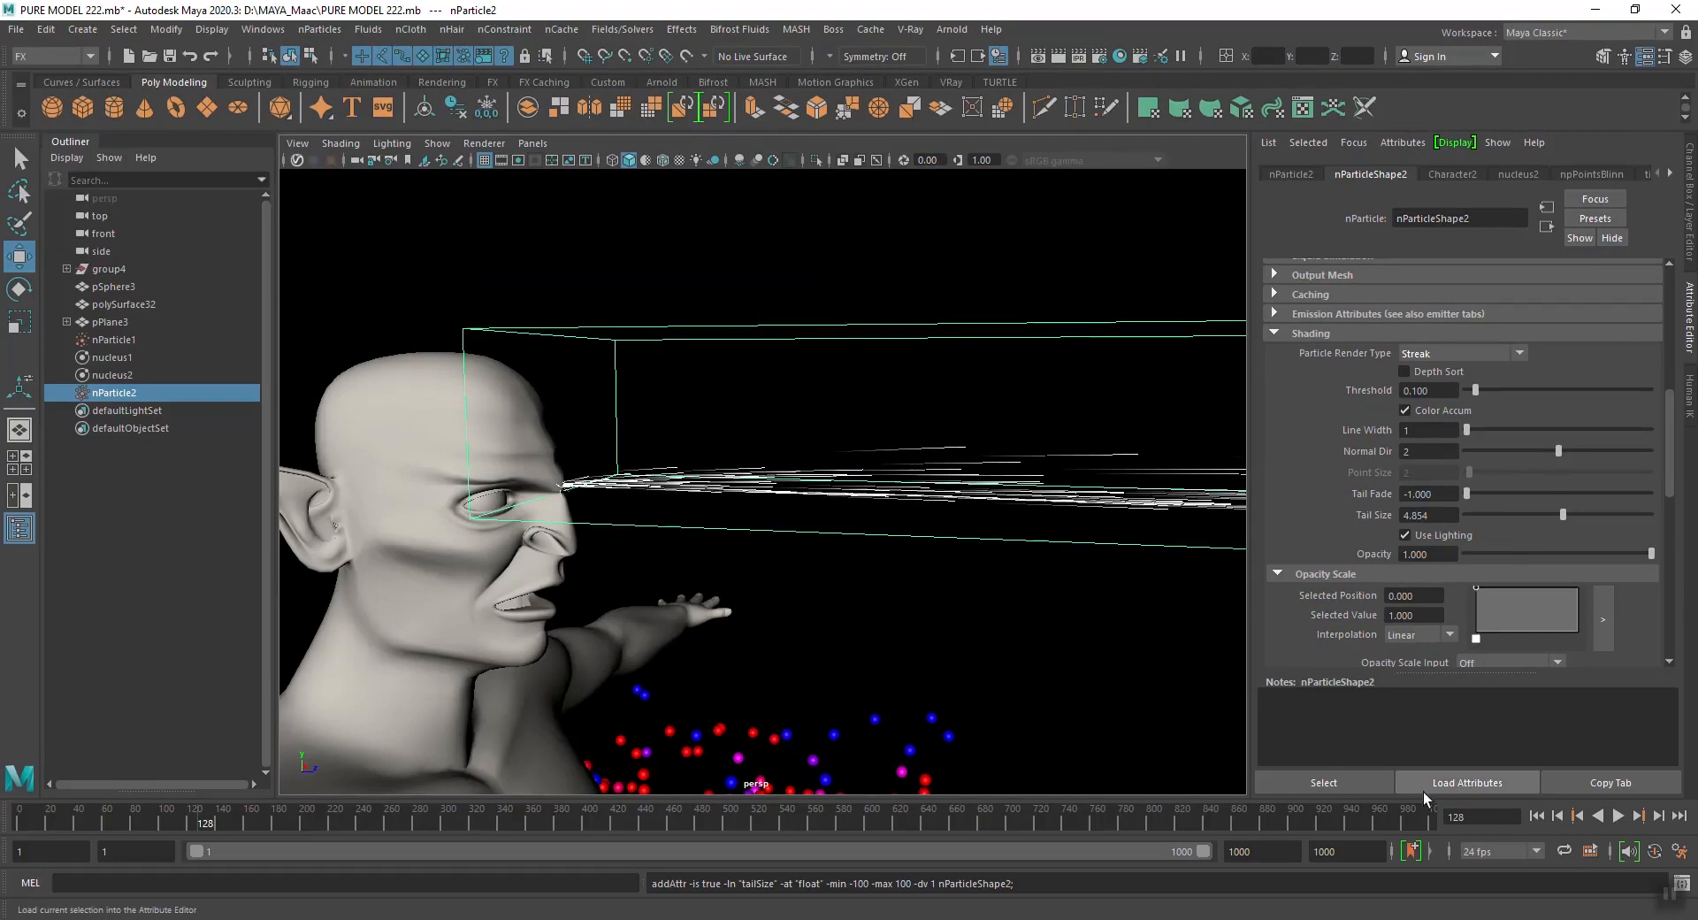
{"action": "left_click", "coordinate": [1619, 814]}
{"action": "scroll", "coordinate": [951, 587], "scroll_direction": "down", "scroll_amount": 5}
{"action": "left_click_drag", "start_coordinate": [1047, 569], "coordinate": [1002, 563], "text": "alt"}
{"action": "scroll", "coordinate": [997, 564], "scroll_direction": "up", "scroll_amount": 5}
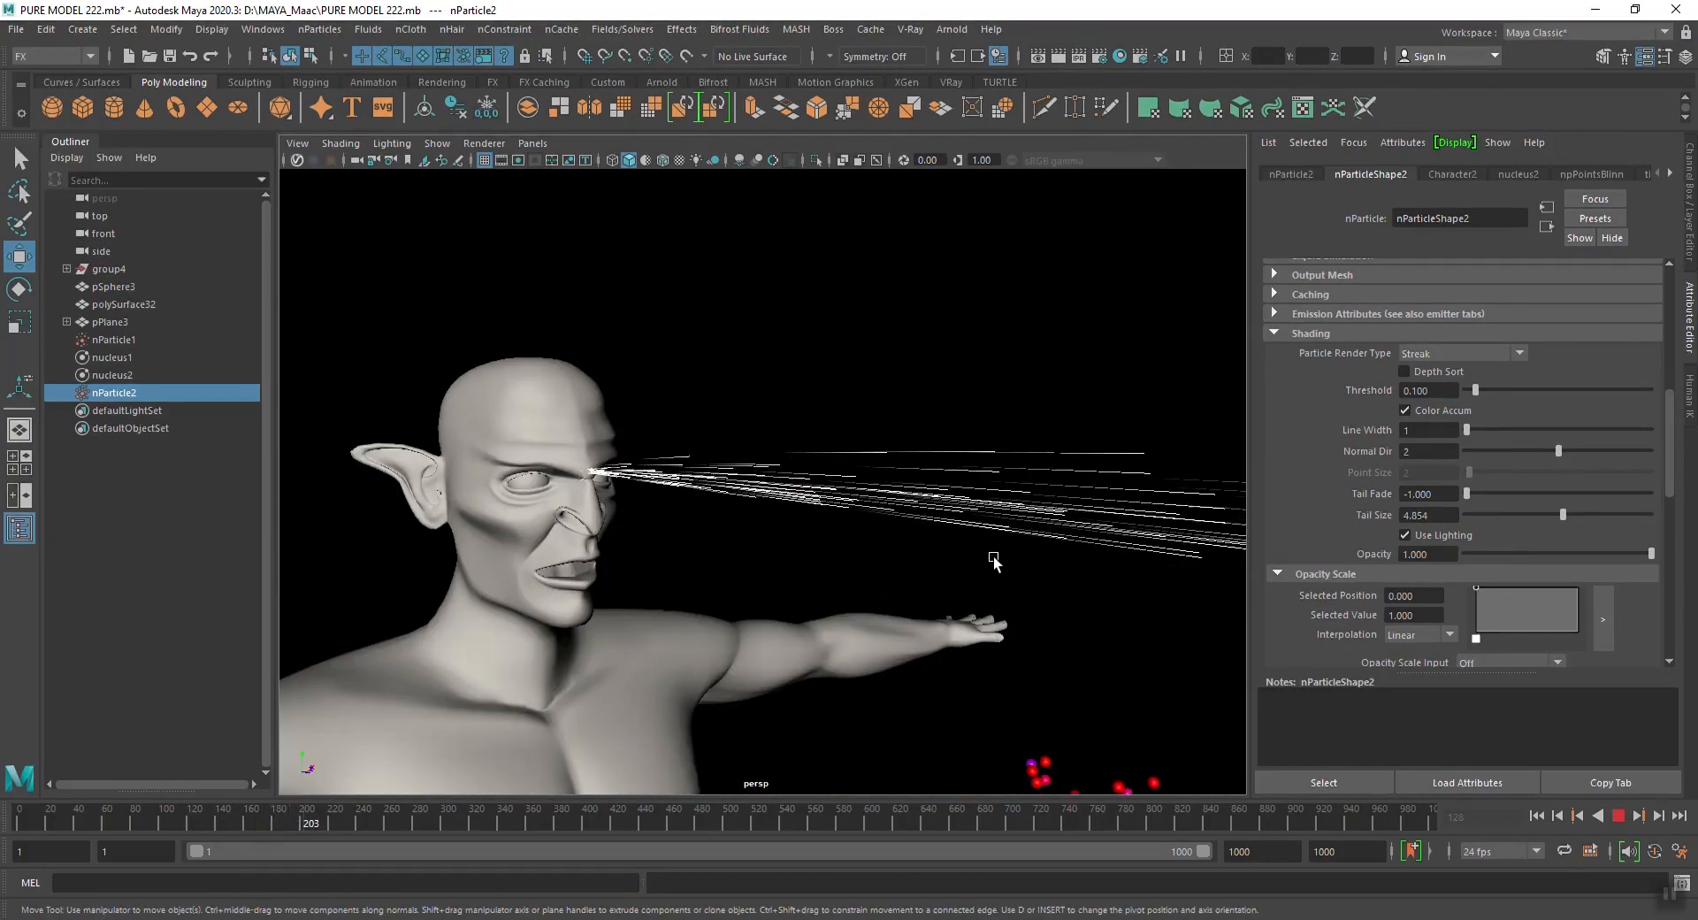
{"action": "left_click", "coordinate": [1615, 810]}
Set the streak particles' Tail Size to 3
{"action": "left_click_drag", "start_coordinate": [1553, 518], "coordinate": [1557, 518]}
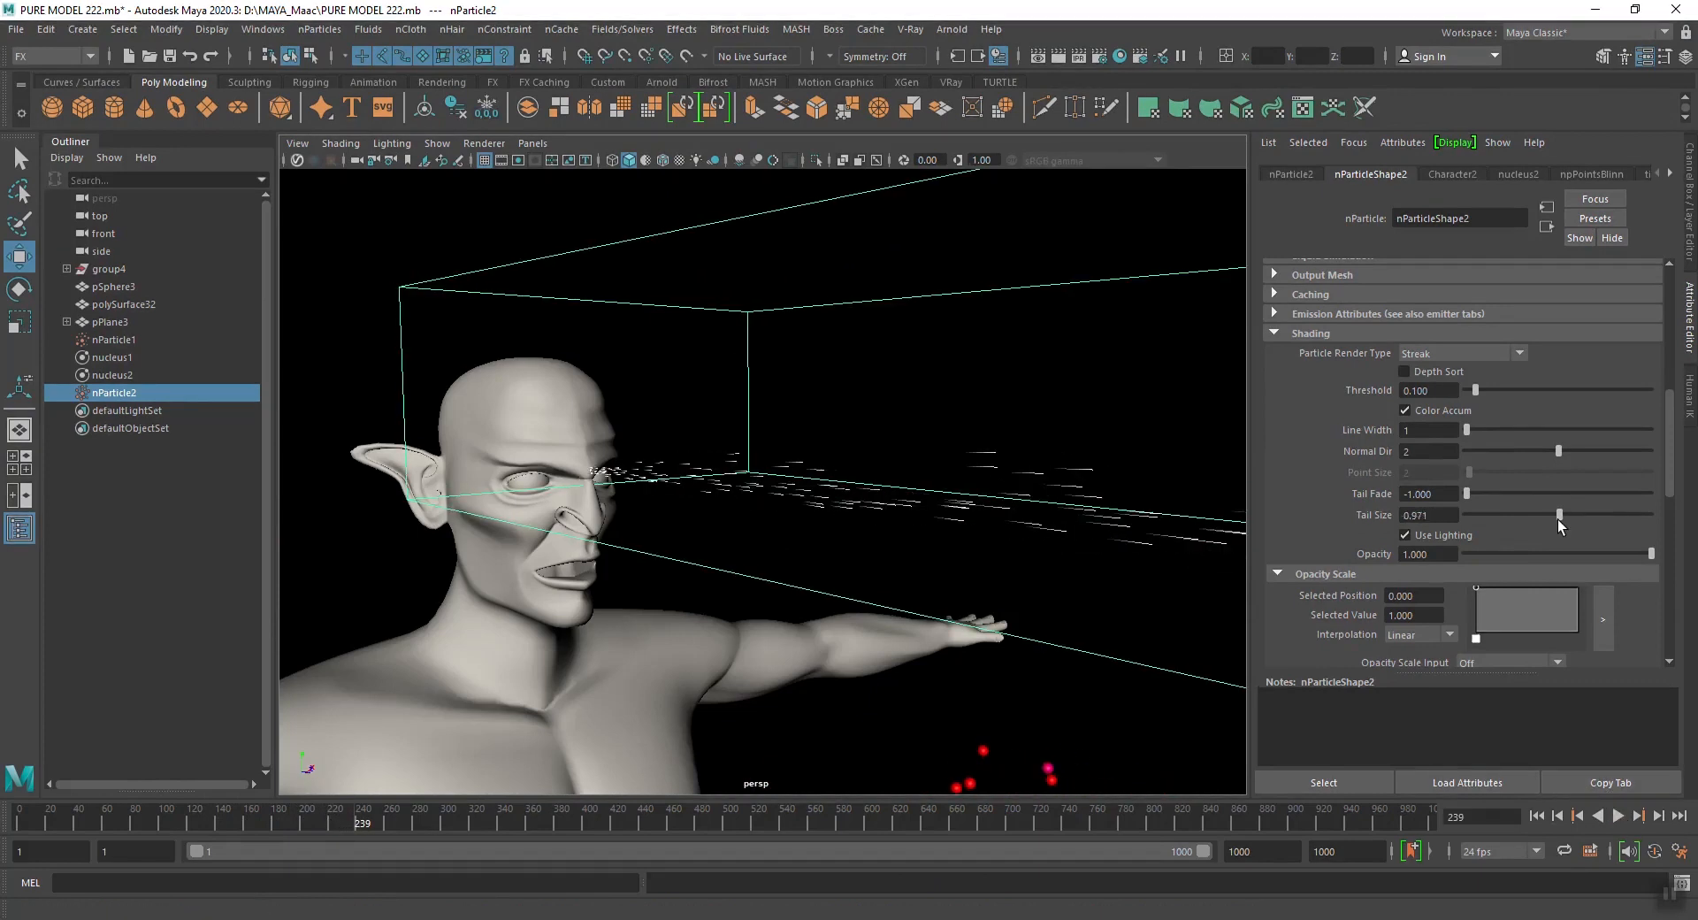
{"action": "type", "text": "3"}
{"action": "key", "text": "Return"}
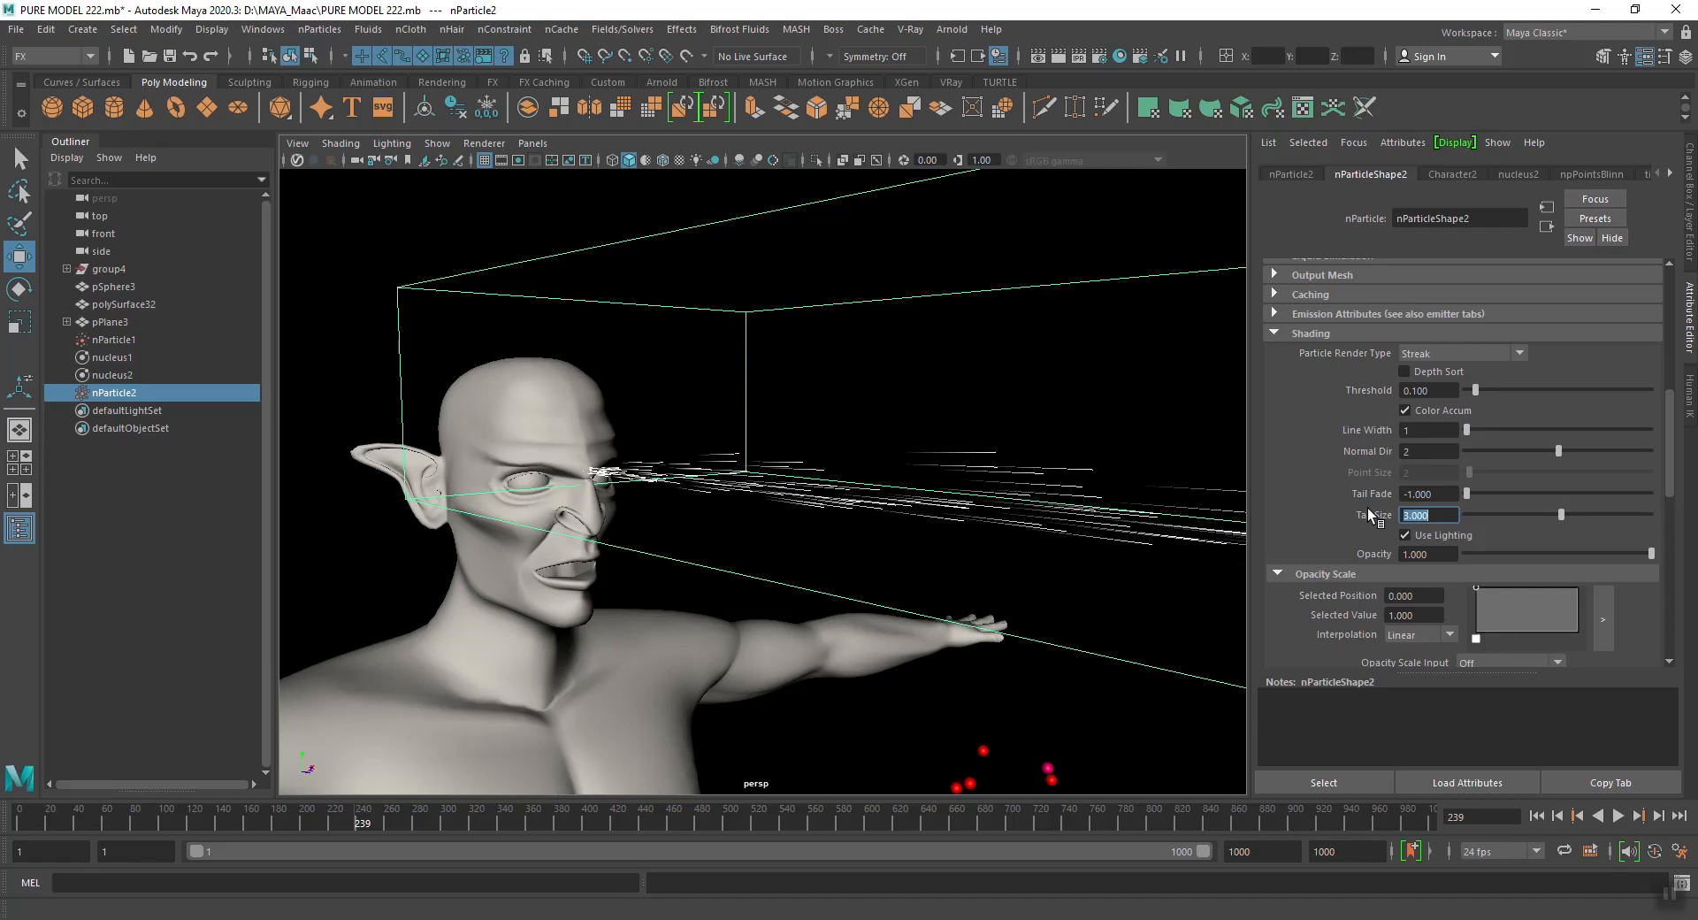
Set the brow particles' Lifespan Mode to Constant with a lifespan of 1.5
{"action": "scroll", "coordinate": [1353, 509], "scroll_direction": "up", "scroll_amount": 10}
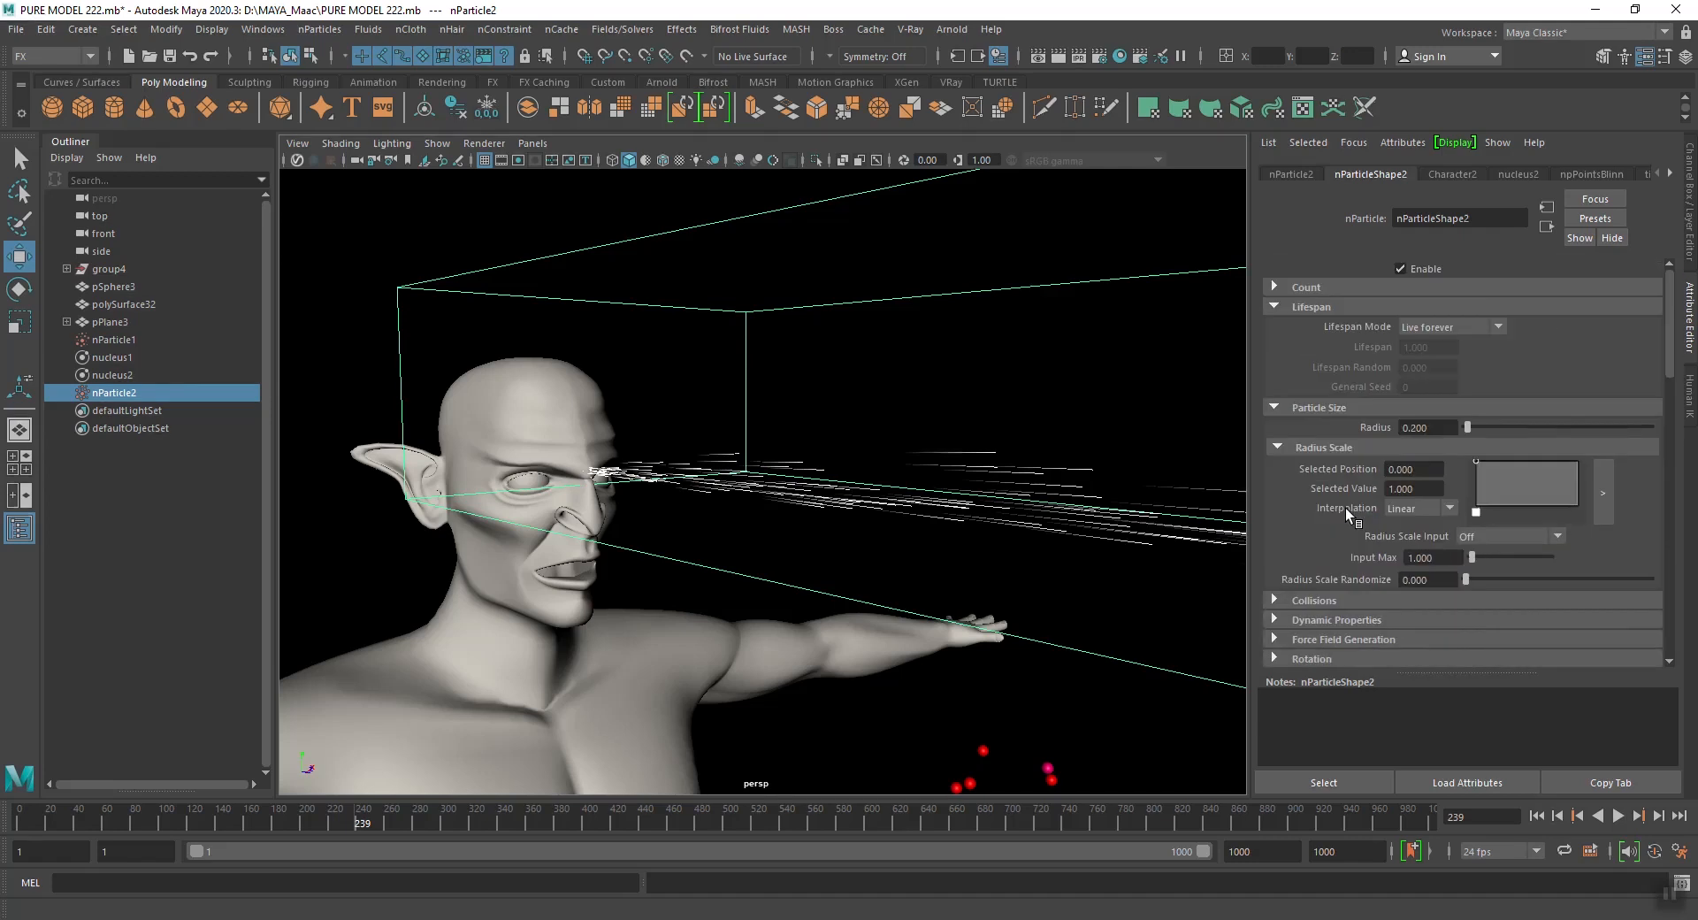
{"action": "left_click", "coordinate": [1445, 327]}
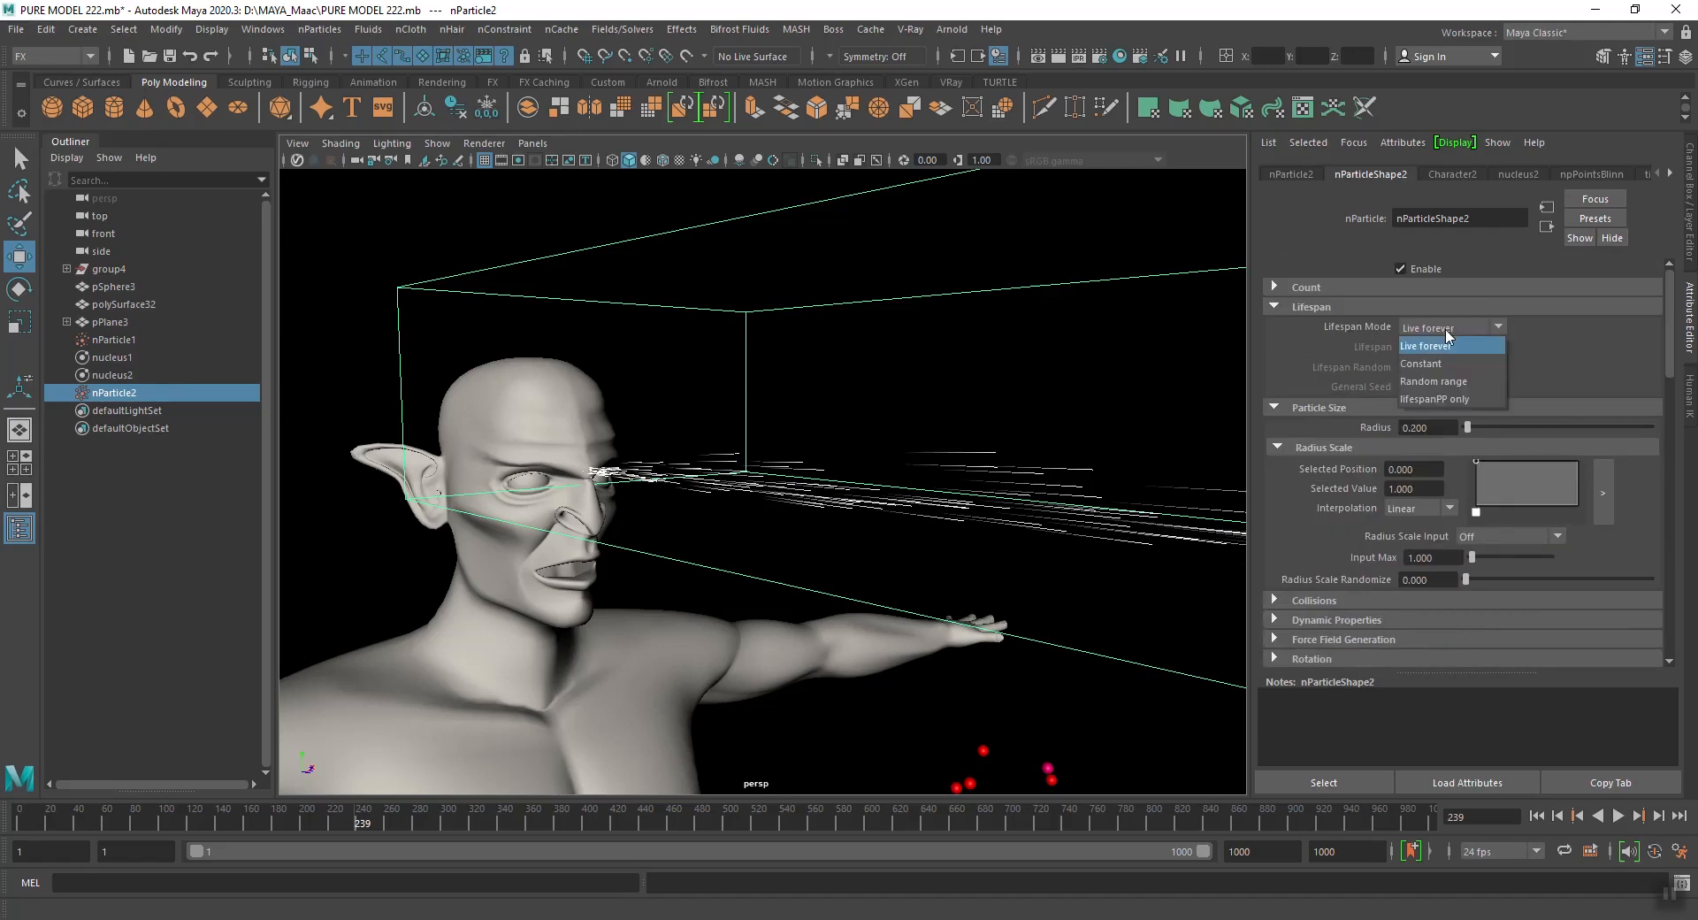
{"action": "left_click", "coordinate": [1441, 363]}
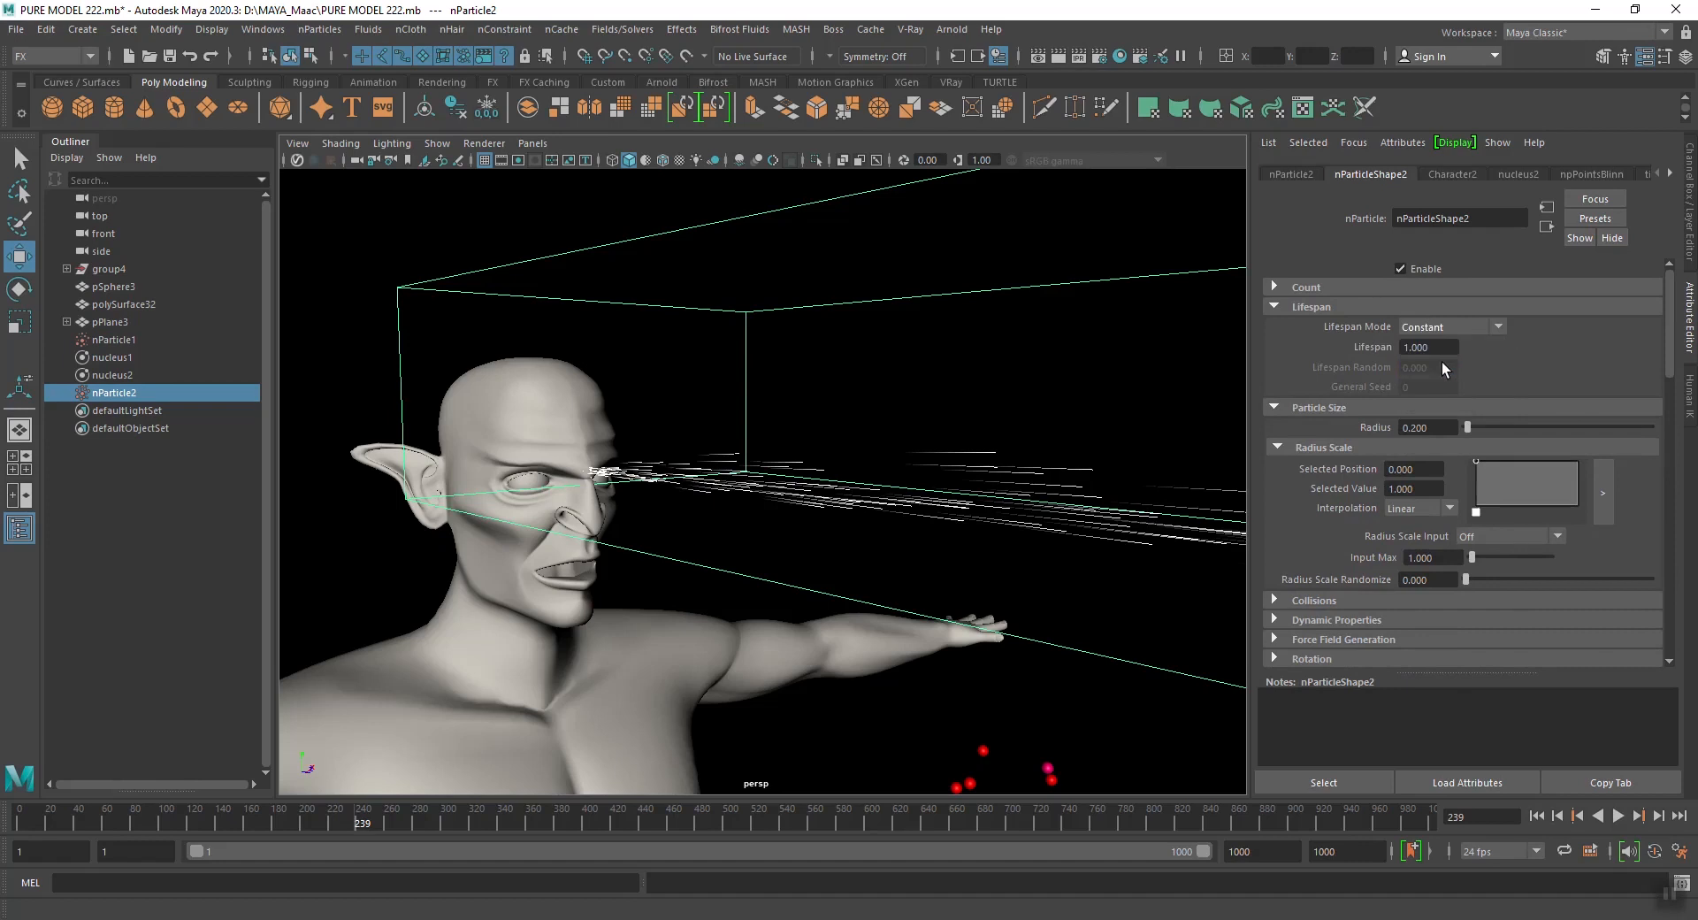
{"action": "left_click_drag", "start_coordinate": [1434, 348], "coordinate": [1380, 349]}
Replay the simulation from the first frame and examine the length of the streak beam
{"action": "left_click", "coordinate": [1536, 819]}
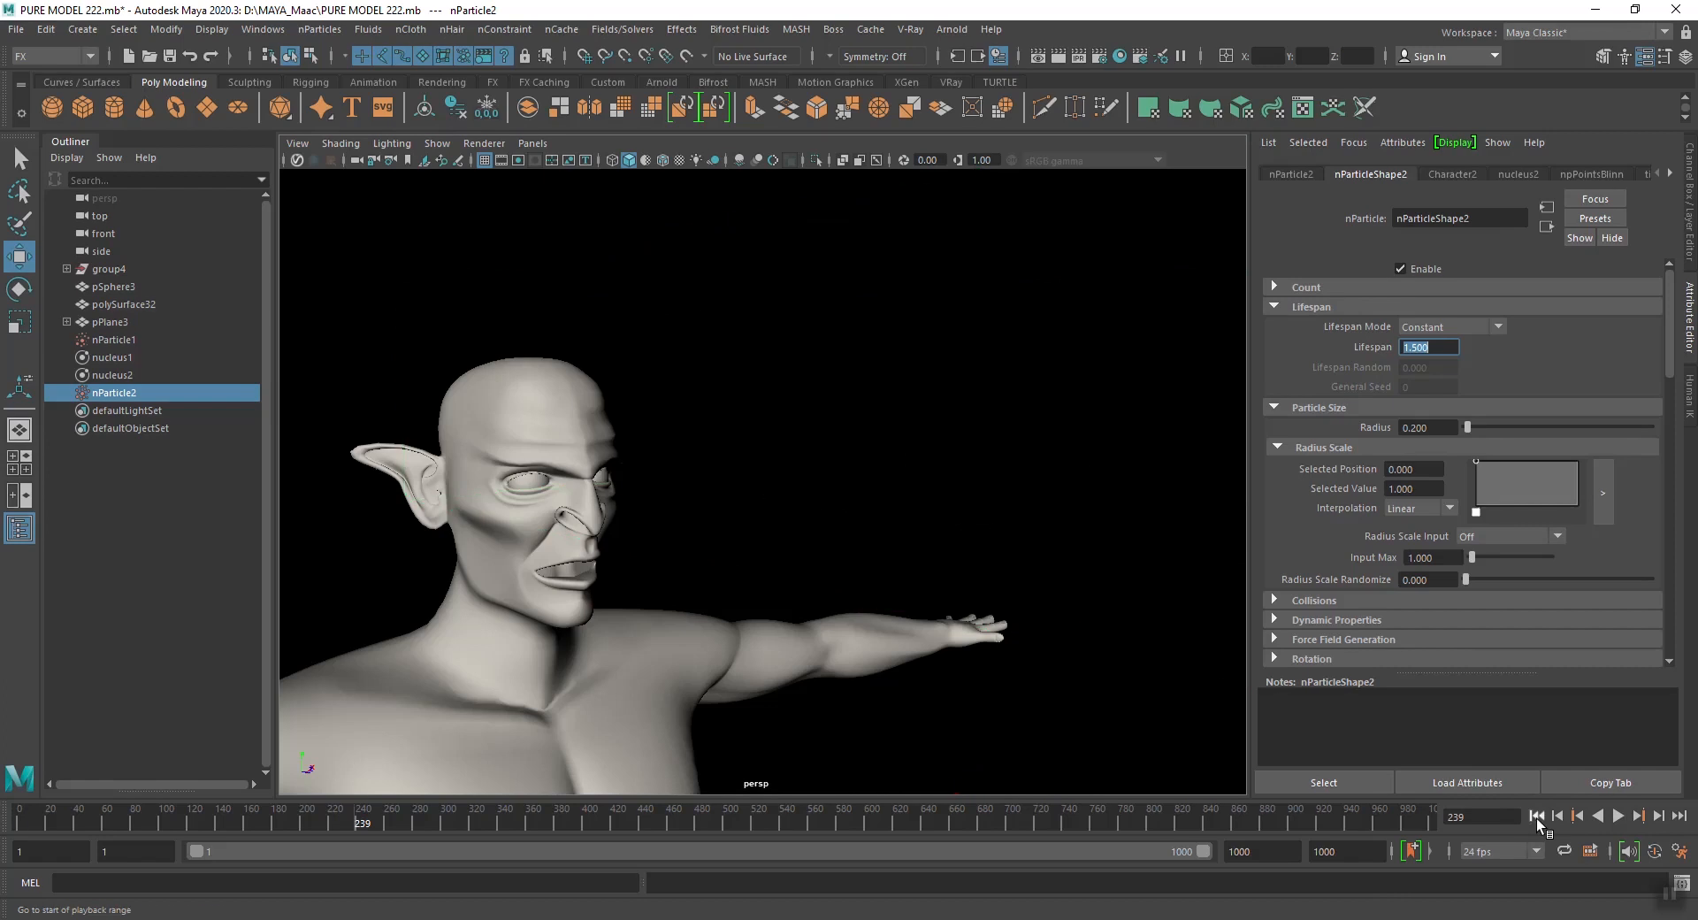
{"action": "left_click", "coordinate": [1622, 816]}
{"action": "scroll", "coordinate": [740, 548], "scroll_direction": "down", "scroll_amount": 3}
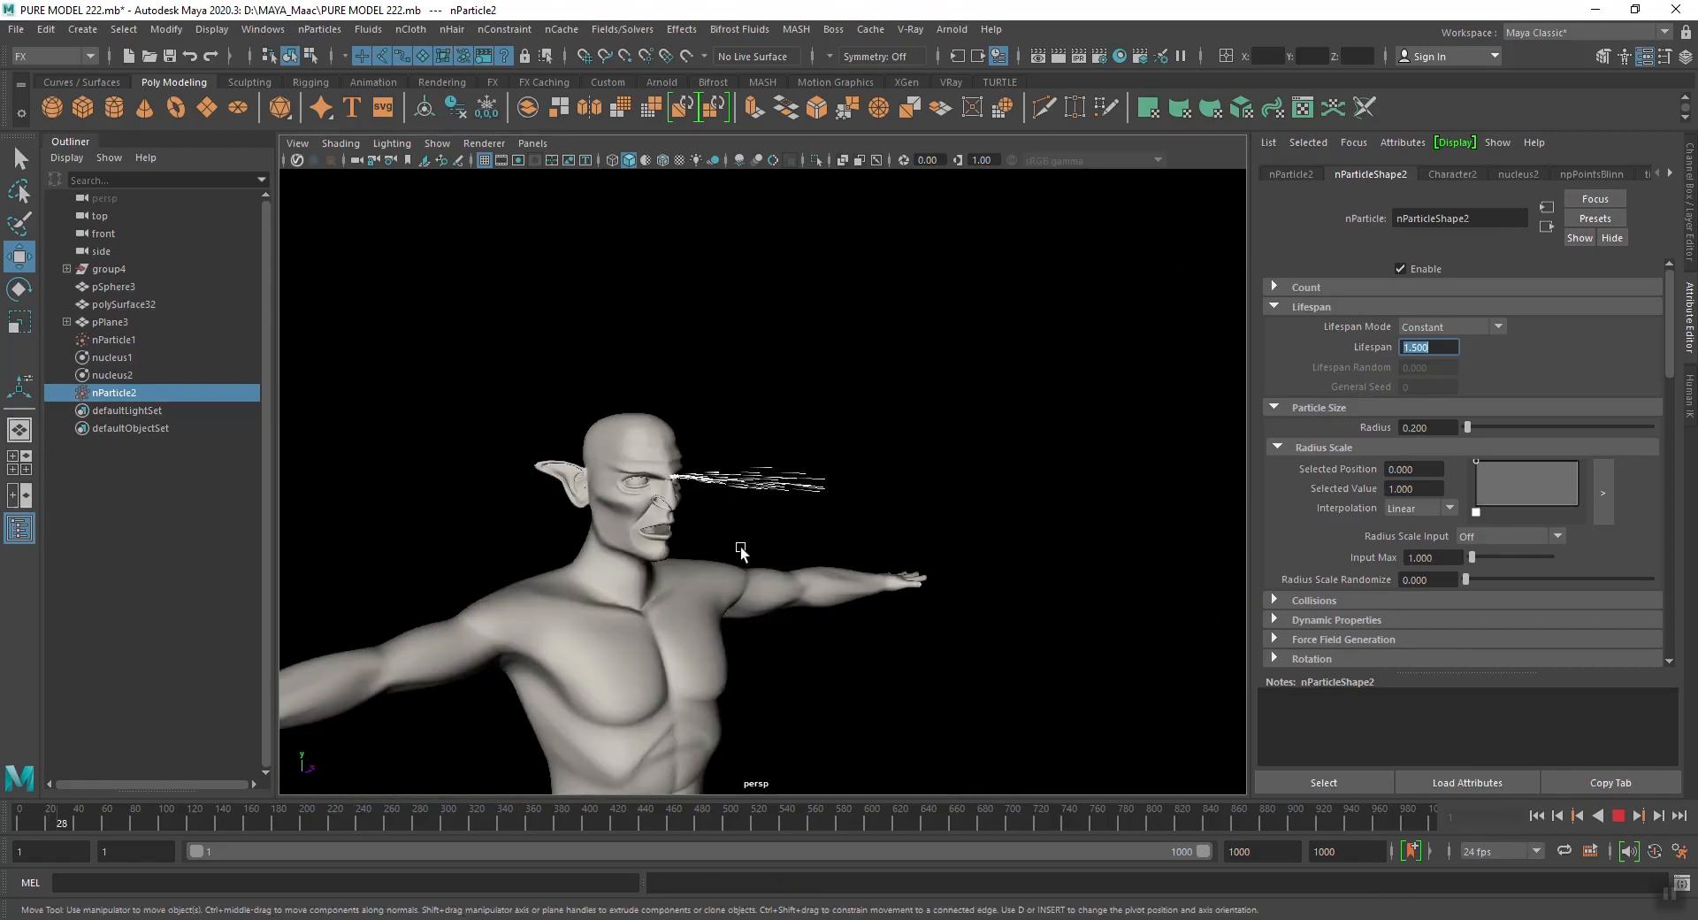
{"action": "scroll", "coordinate": [889, 560], "scroll_direction": "up", "scroll_amount": 2}
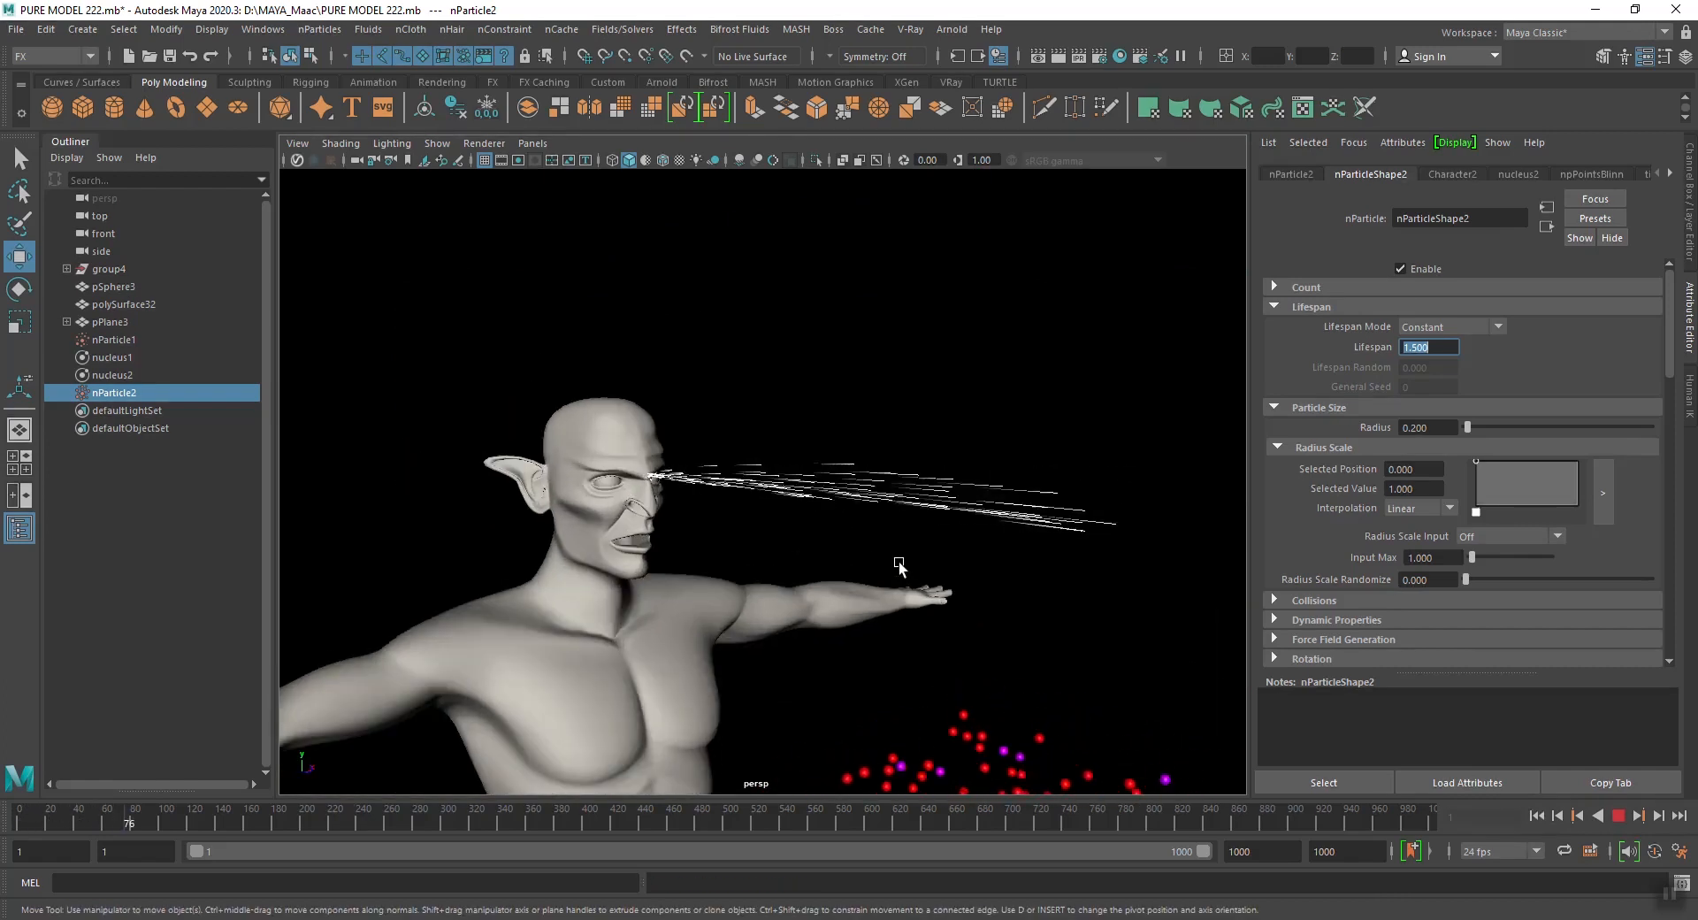
Stop the playback and set the first colour of the streak particles' Color ramp to red
{"action": "middle_click_drag", "start_coordinate": [899, 564], "coordinate": [834, 552], "text": "alt"}
{"action": "left_click", "coordinate": [1619, 816]}
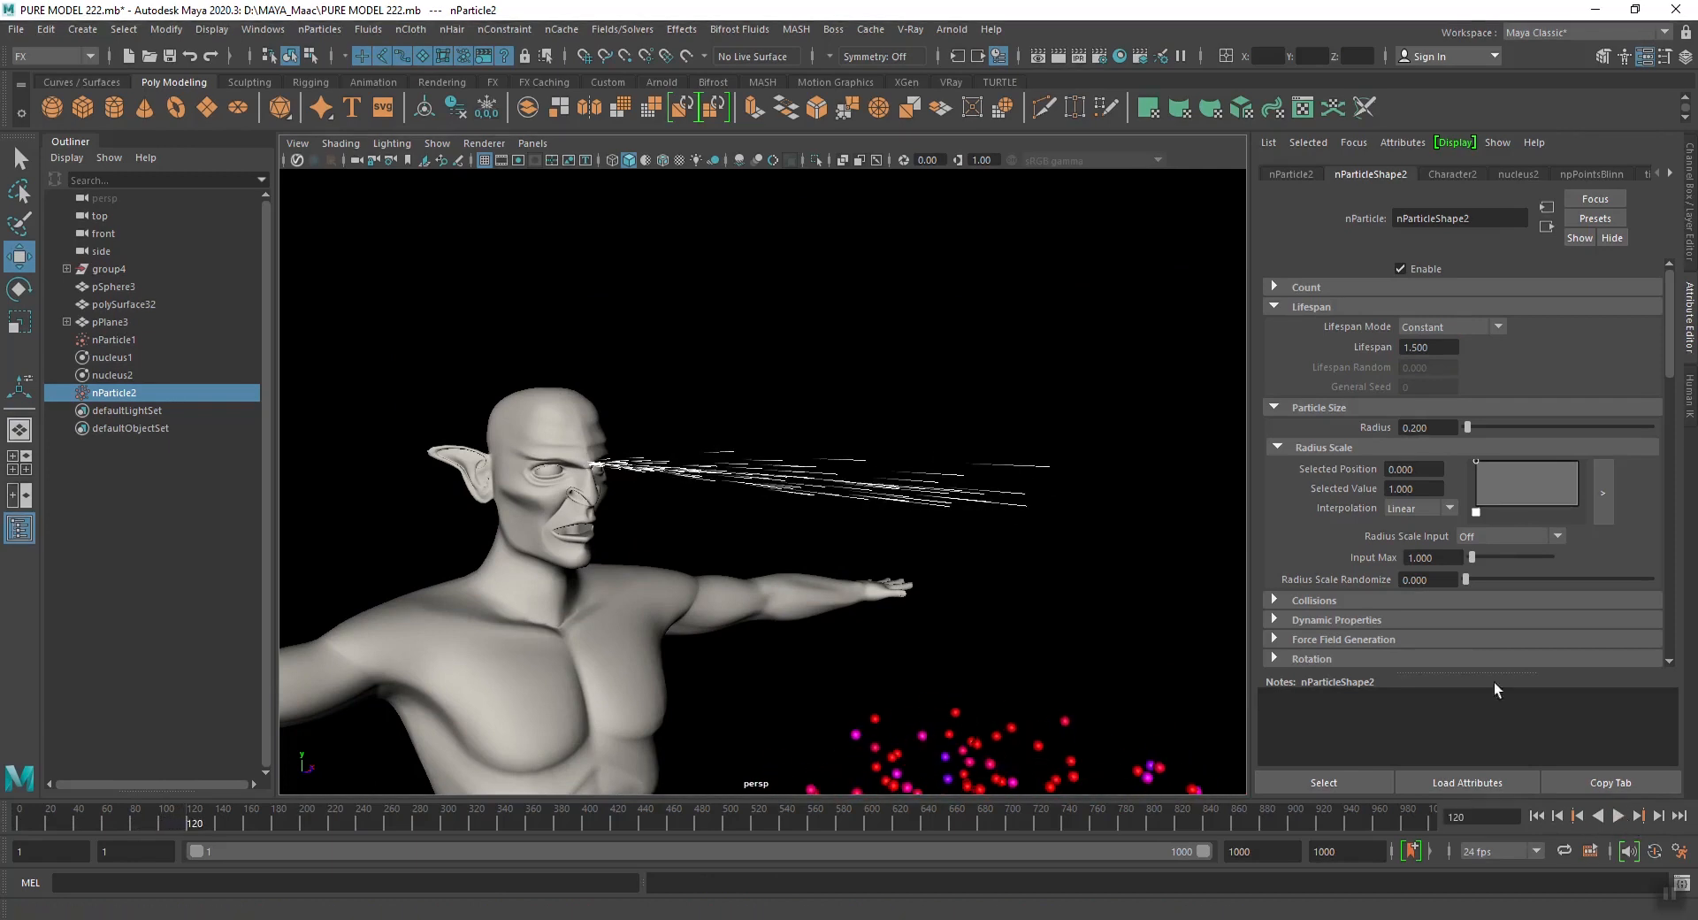
{"action": "scroll", "coordinate": [1298, 470], "scroll_direction": "down", "scroll_amount": 5}
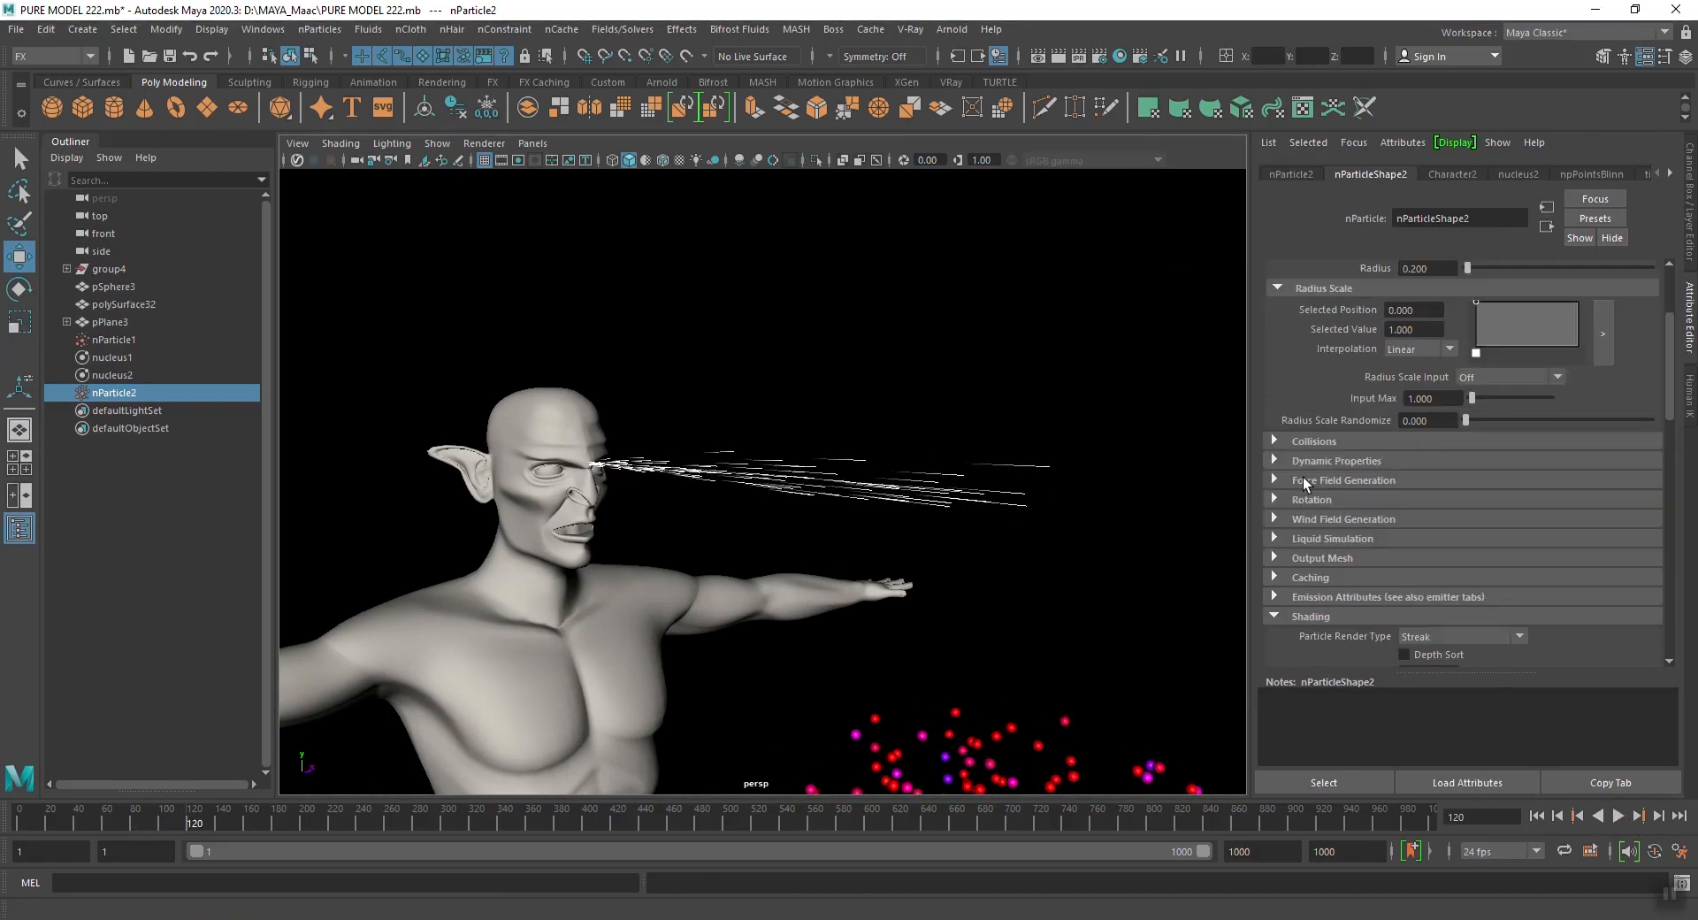
{"action": "scroll", "coordinate": [1302, 539], "scroll_direction": "down", "scroll_amount": 2}
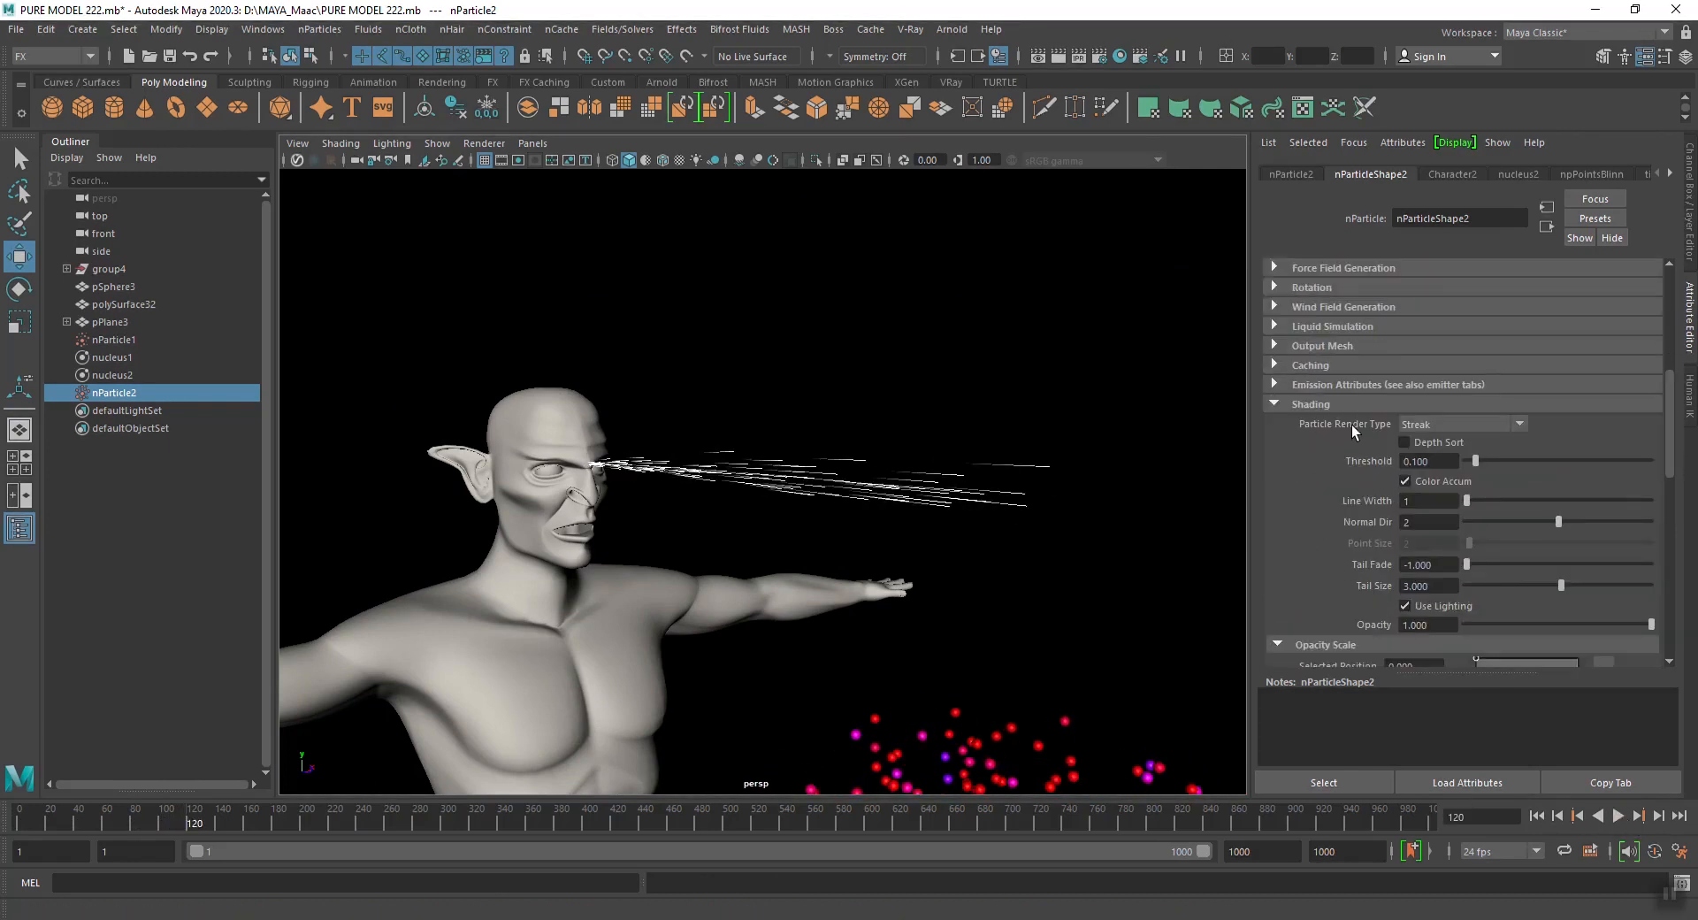
{"action": "scroll", "coordinate": [1325, 438], "scroll_direction": "down", "scroll_amount": 6}
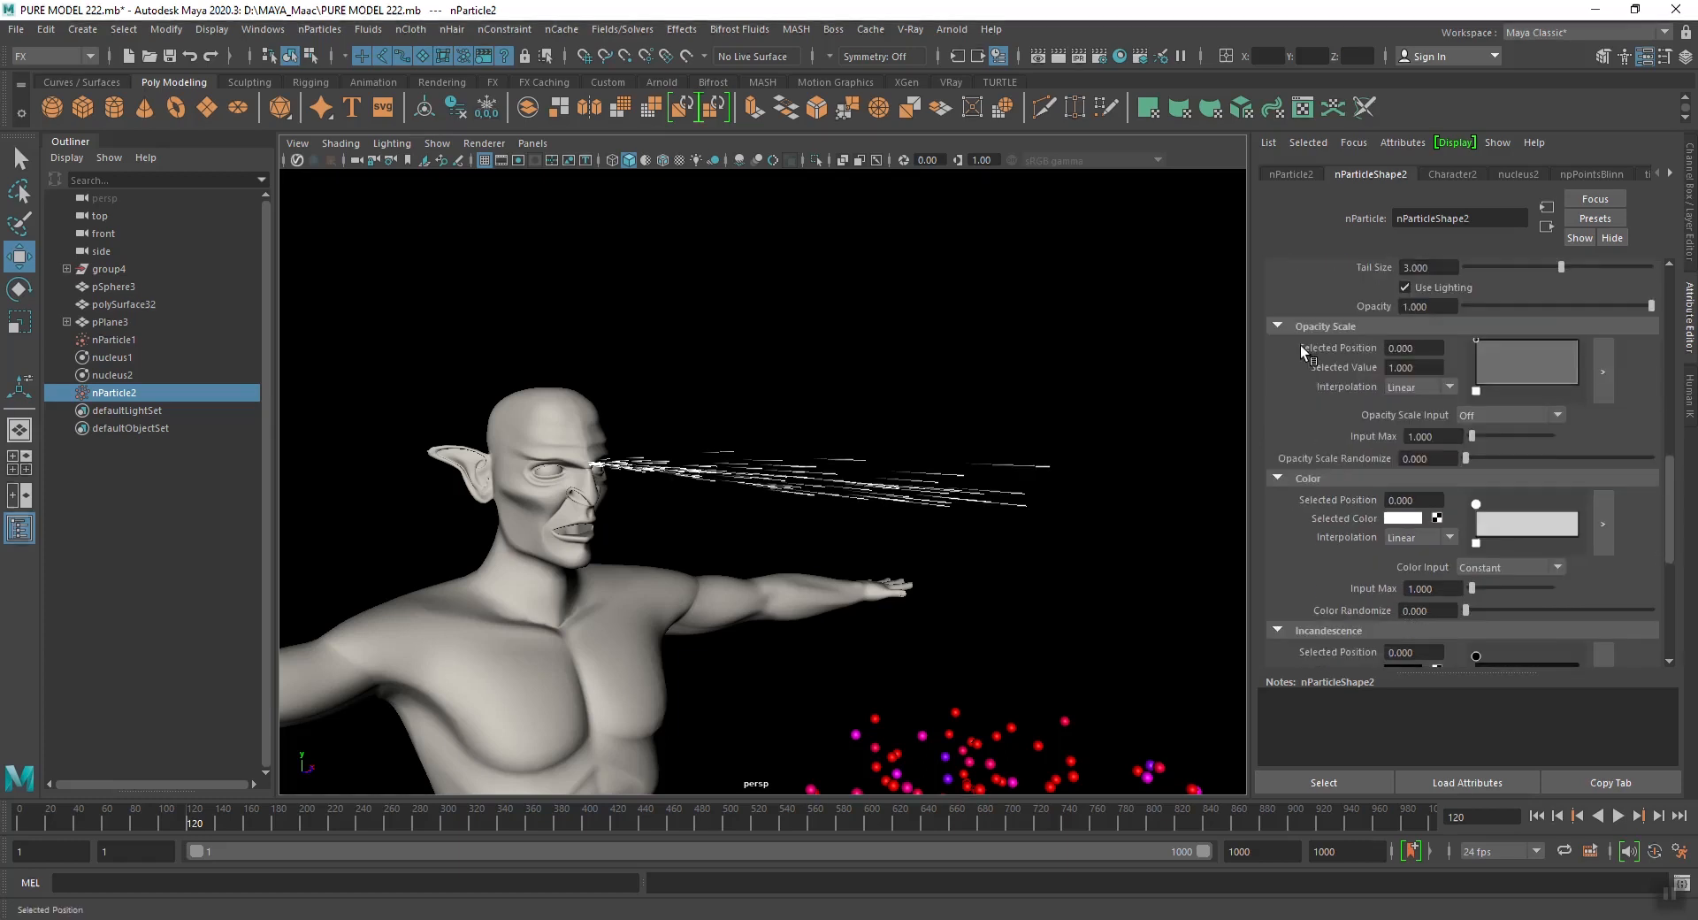
{"action": "left_click", "coordinate": [1293, 328]}
{"action": "scroll", "coordinate": [1309, 470], "scroll_direction": "up", "scroll_amount": 2}
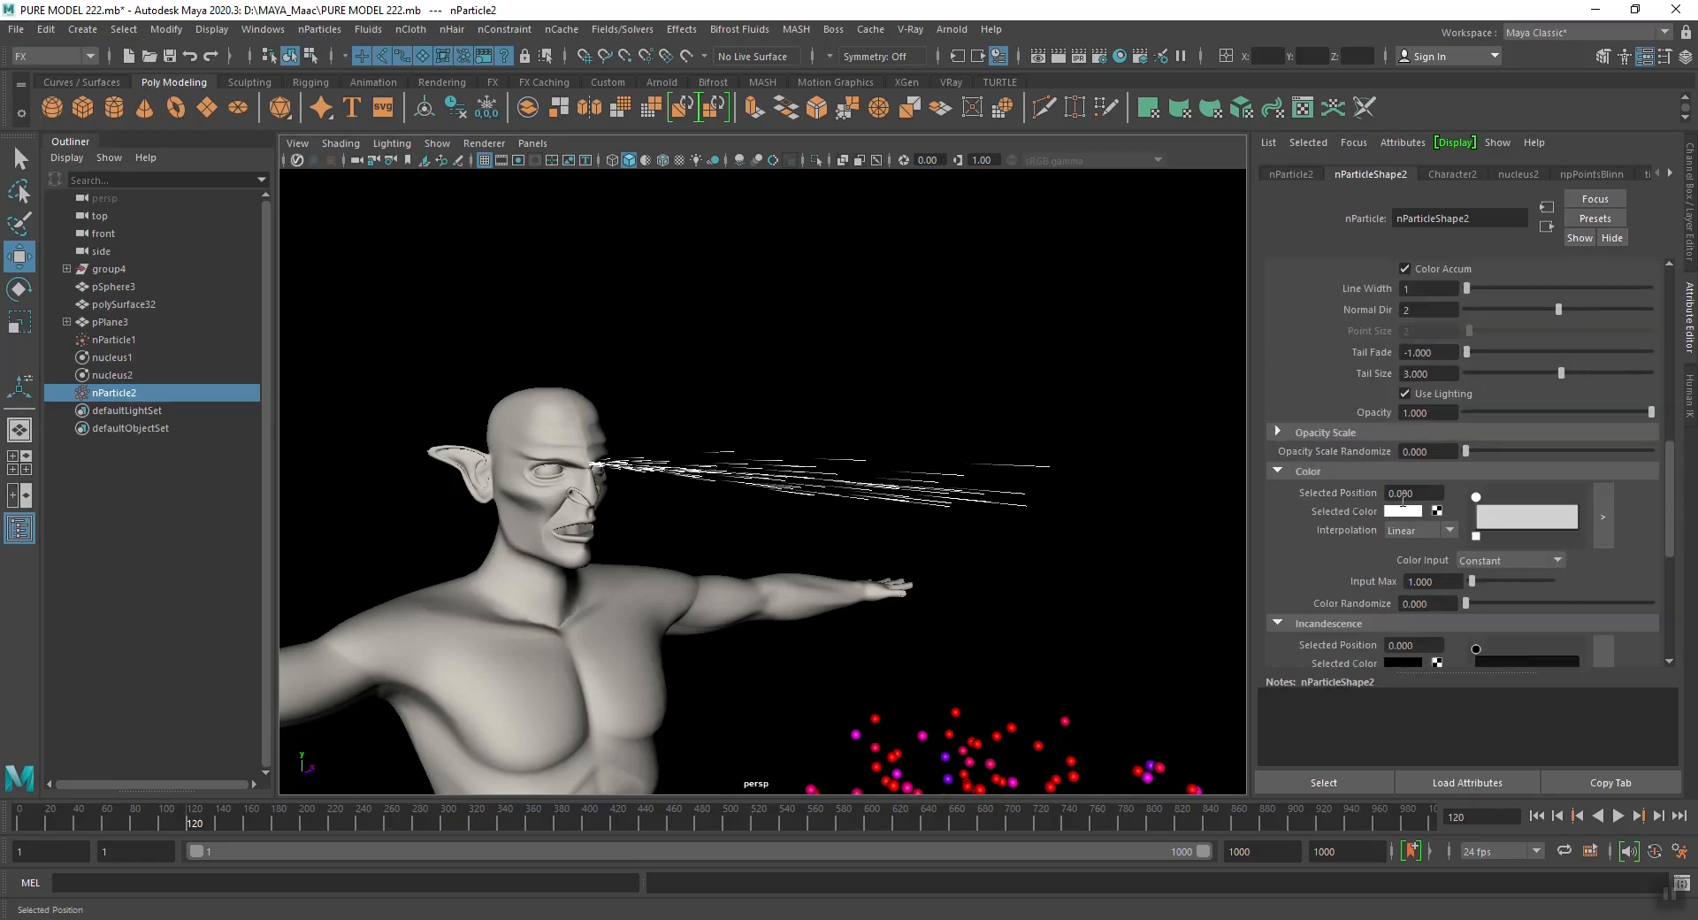
{"action": "left_click", "coordinate": [1410, 512]}
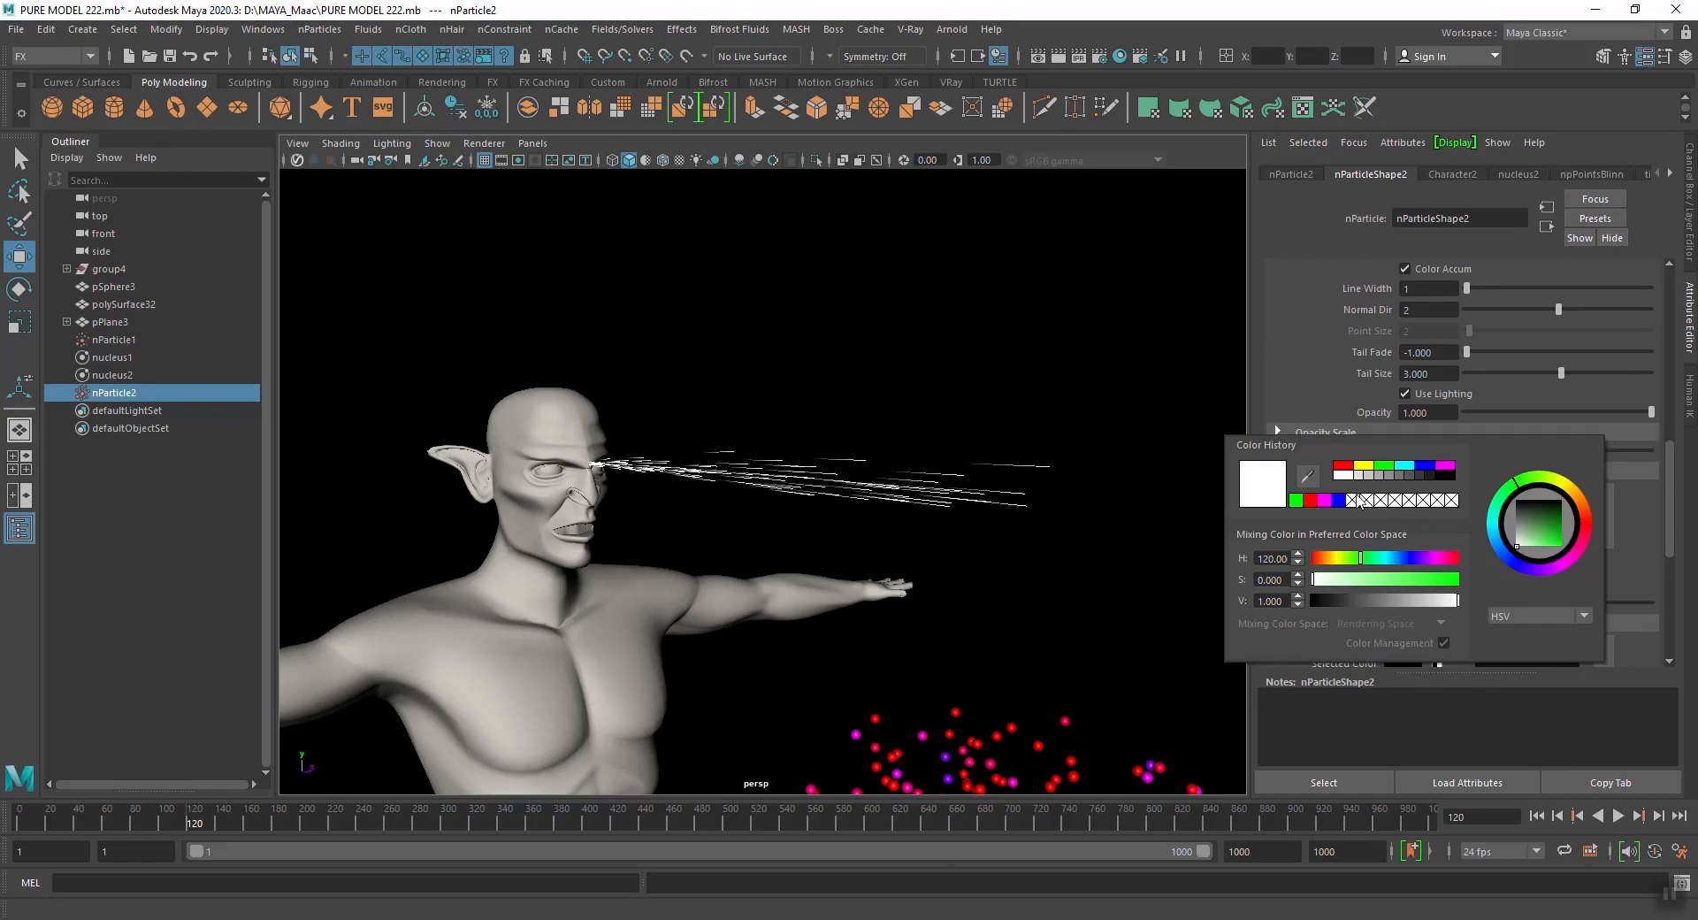
{"action": "left_click", "coordinate": [1342, 468]}
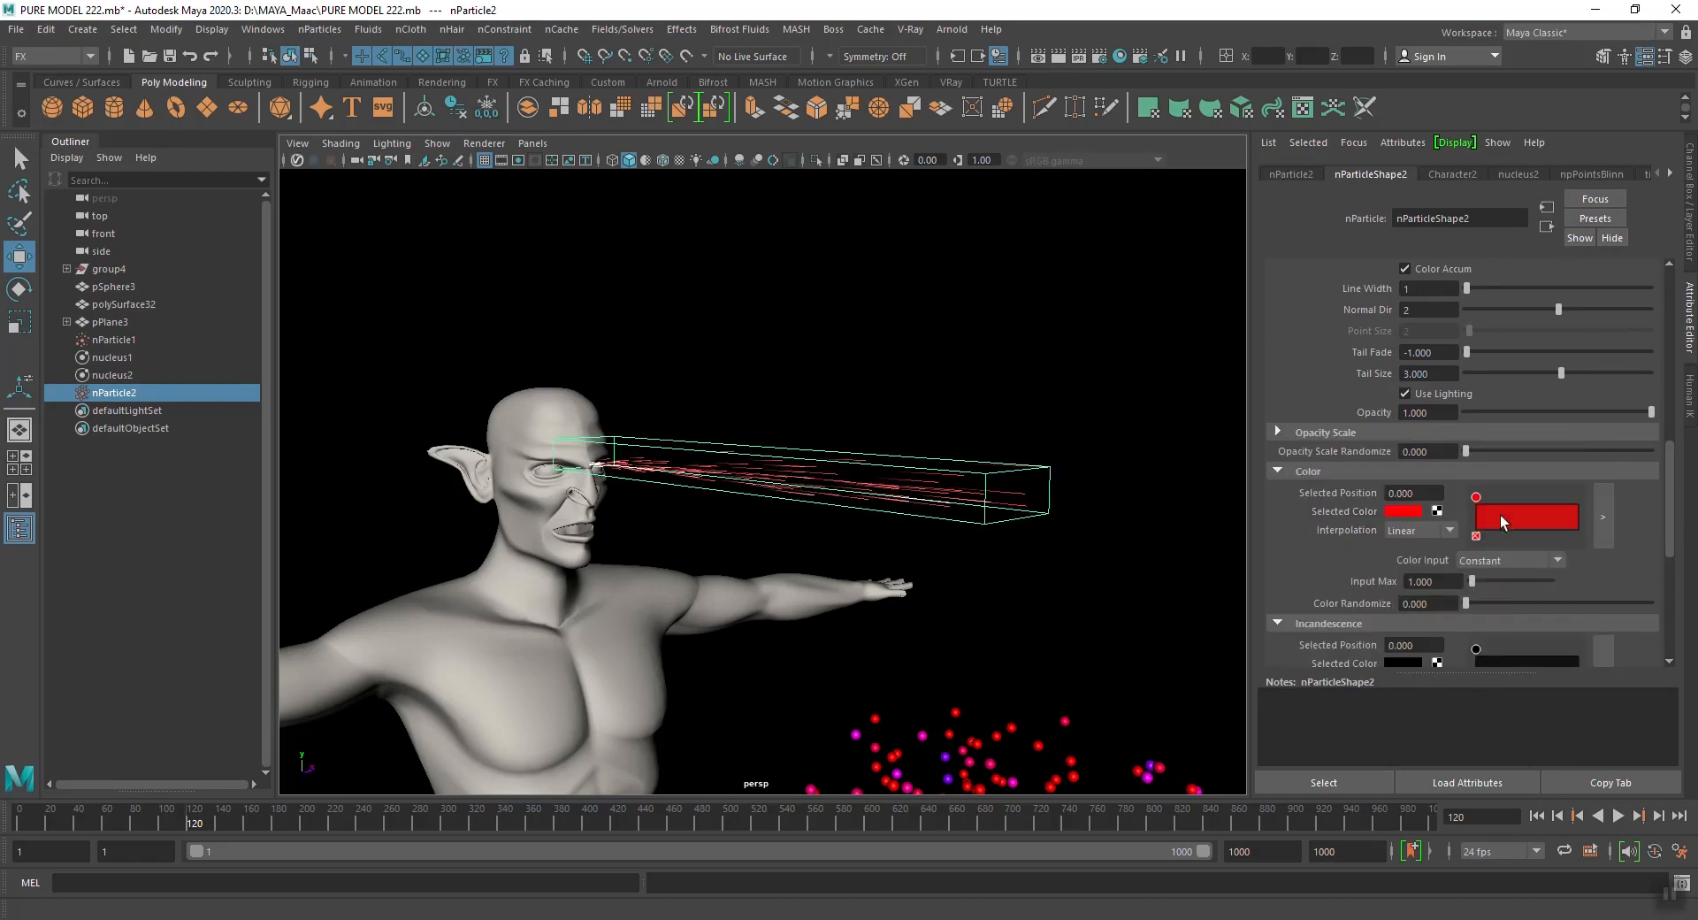
Add blue at the end of the streak particles' Color ramp and magenta near its middle, at about position 0.496
{"action": "left_click", "coordinate": [1413, 512]}
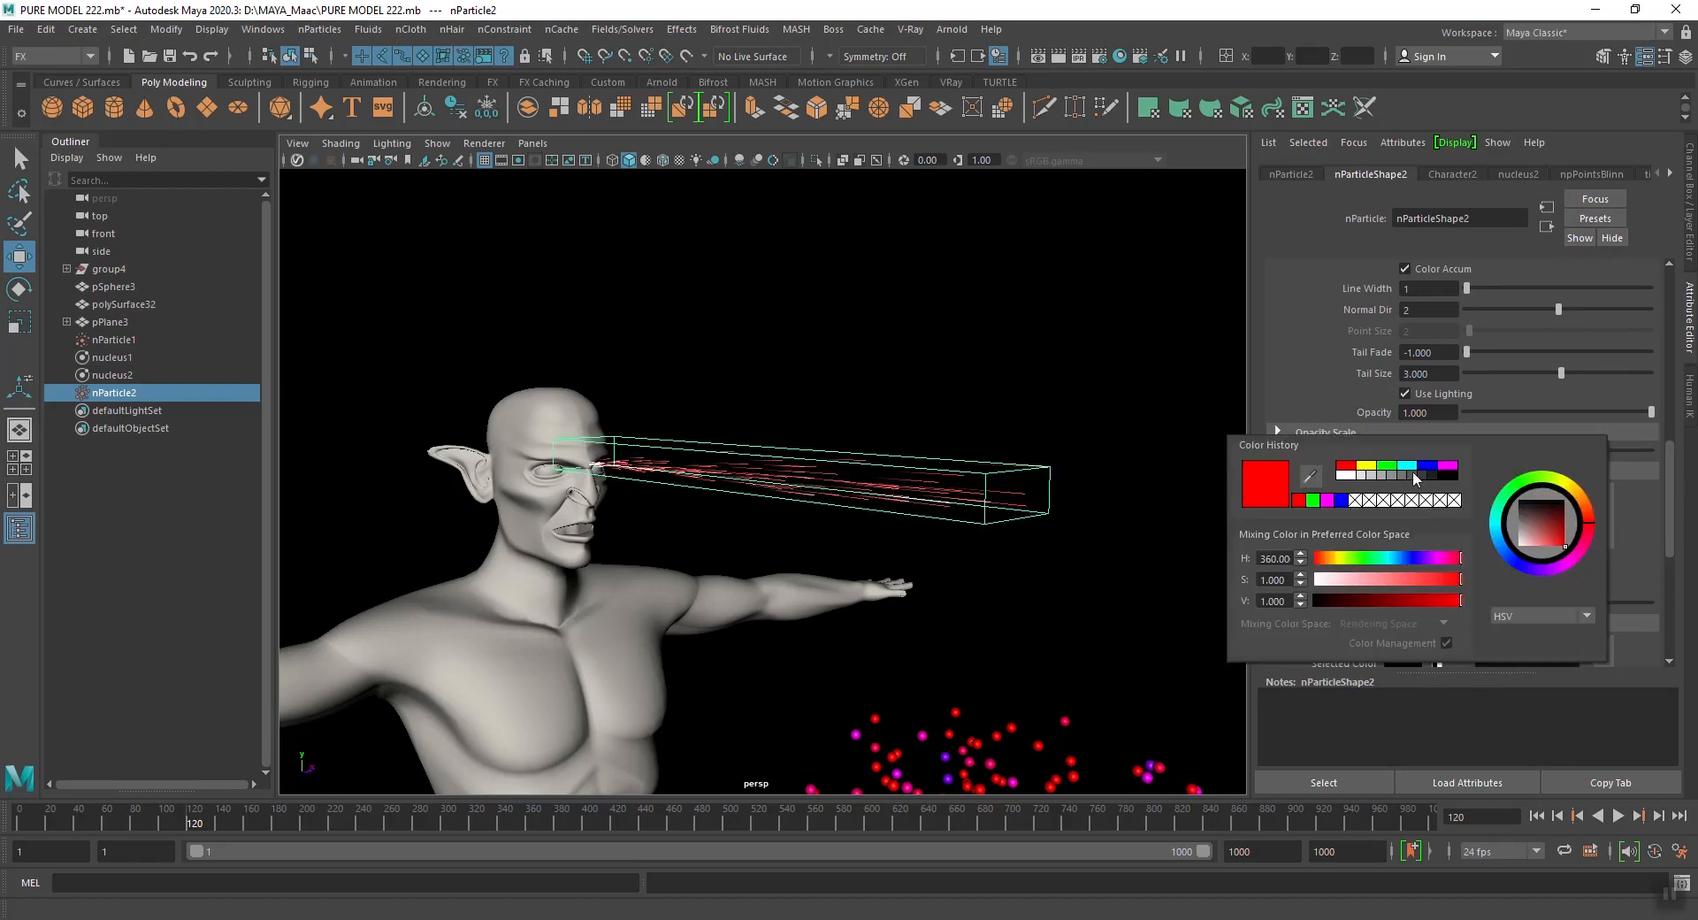
{"action": "left_click", "coordinate": [1428, 465]}
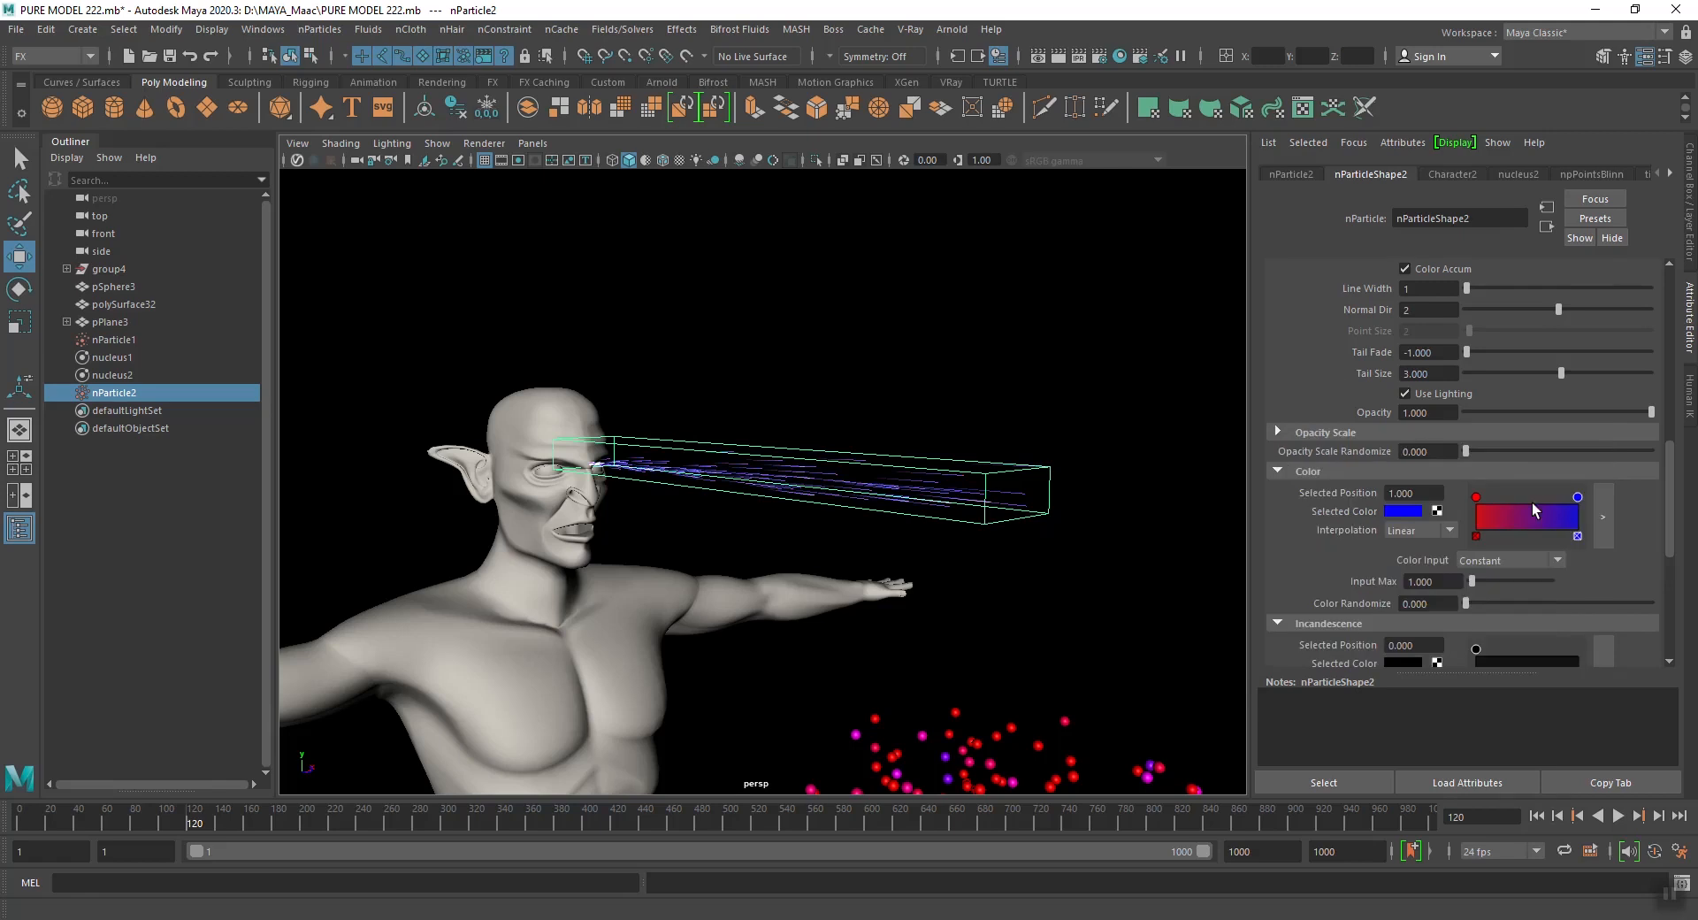
{"action": "left_click", "coordinate": [1529, 526]}
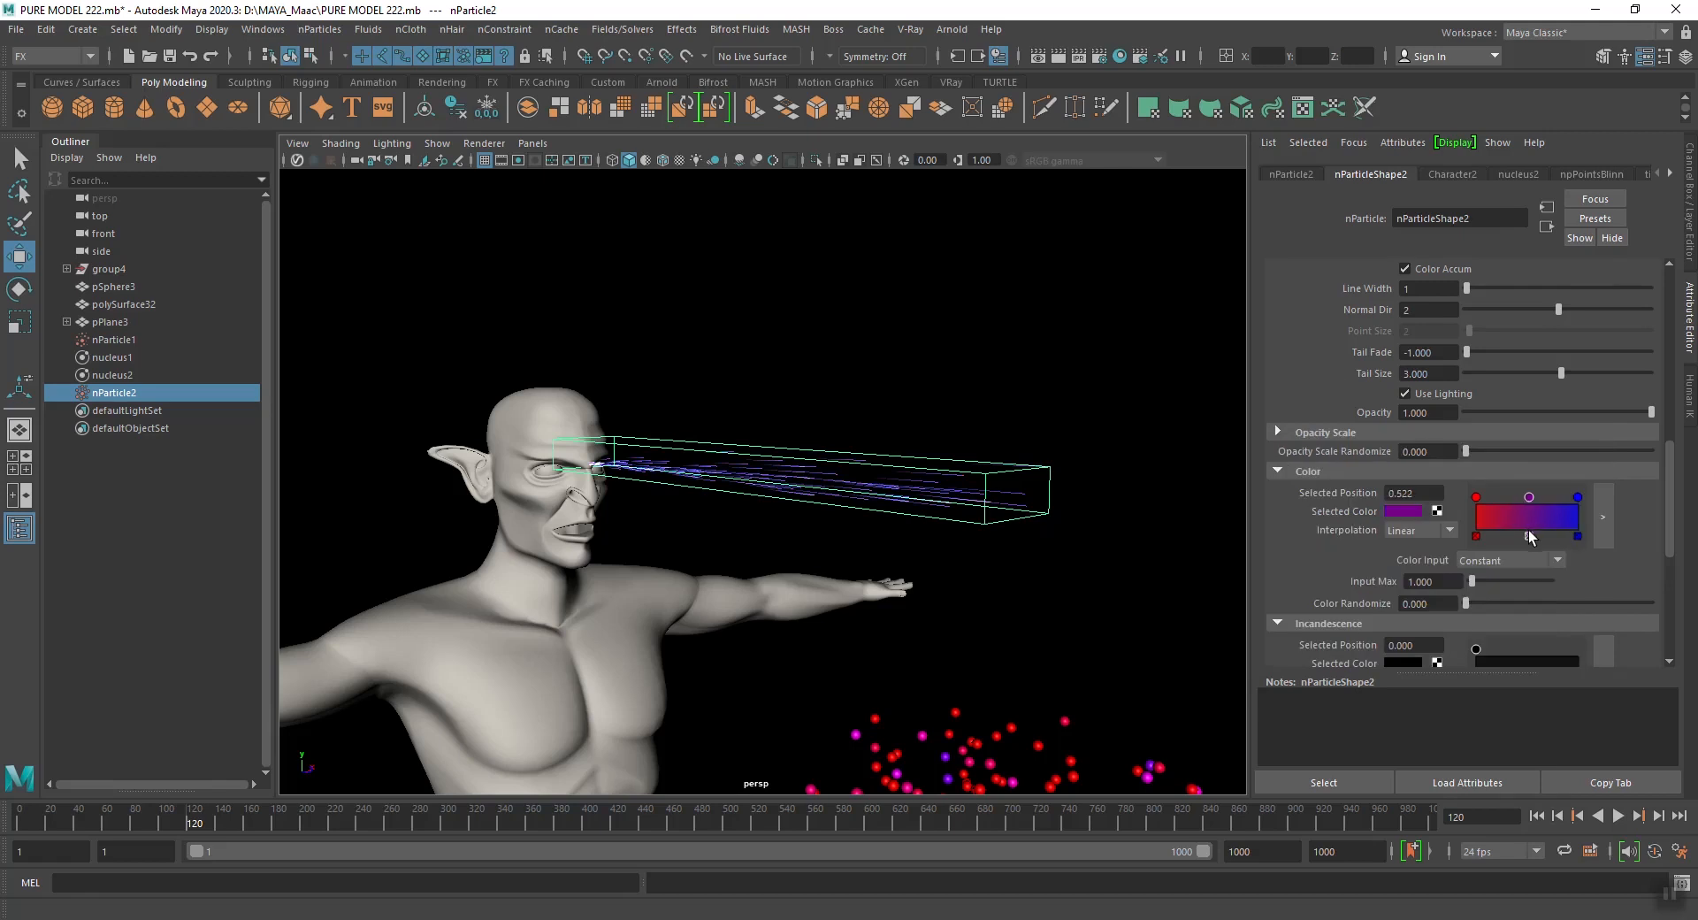
{"action": "left_click", "coordinate": [1415, 512]}
{"action": "left_click", "coordinate": [1454, 470]}
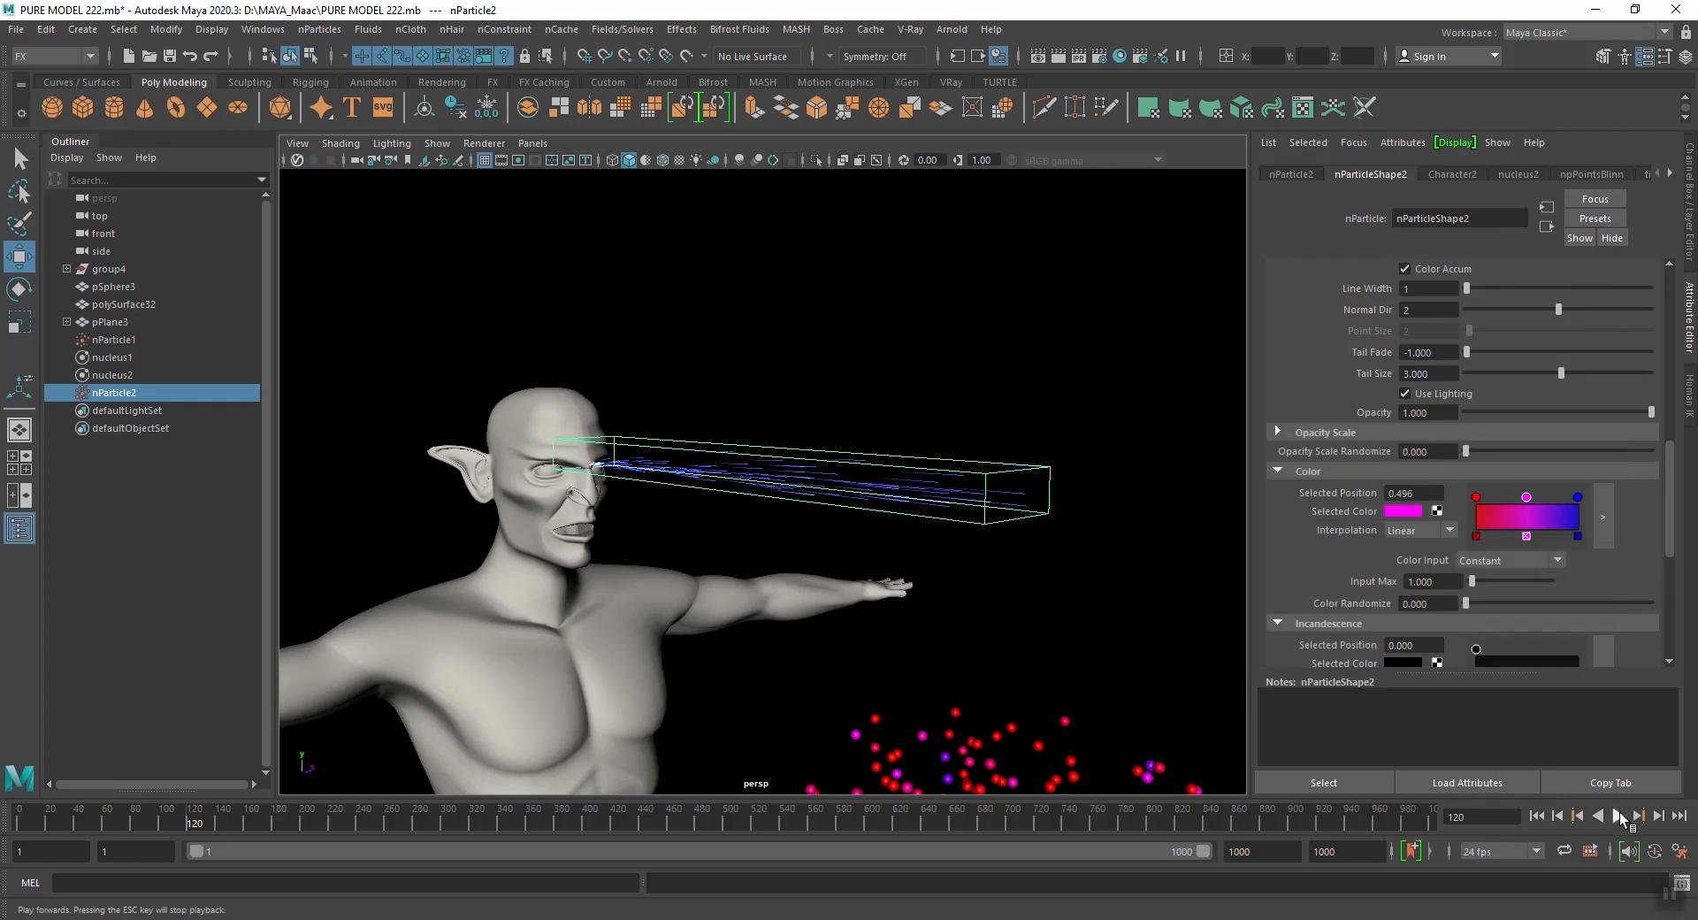
Start playback and set the streaks' Color Input to Age and Color Randomize to 1
{"action": "left_click", "coordinate": [1620, 815]}
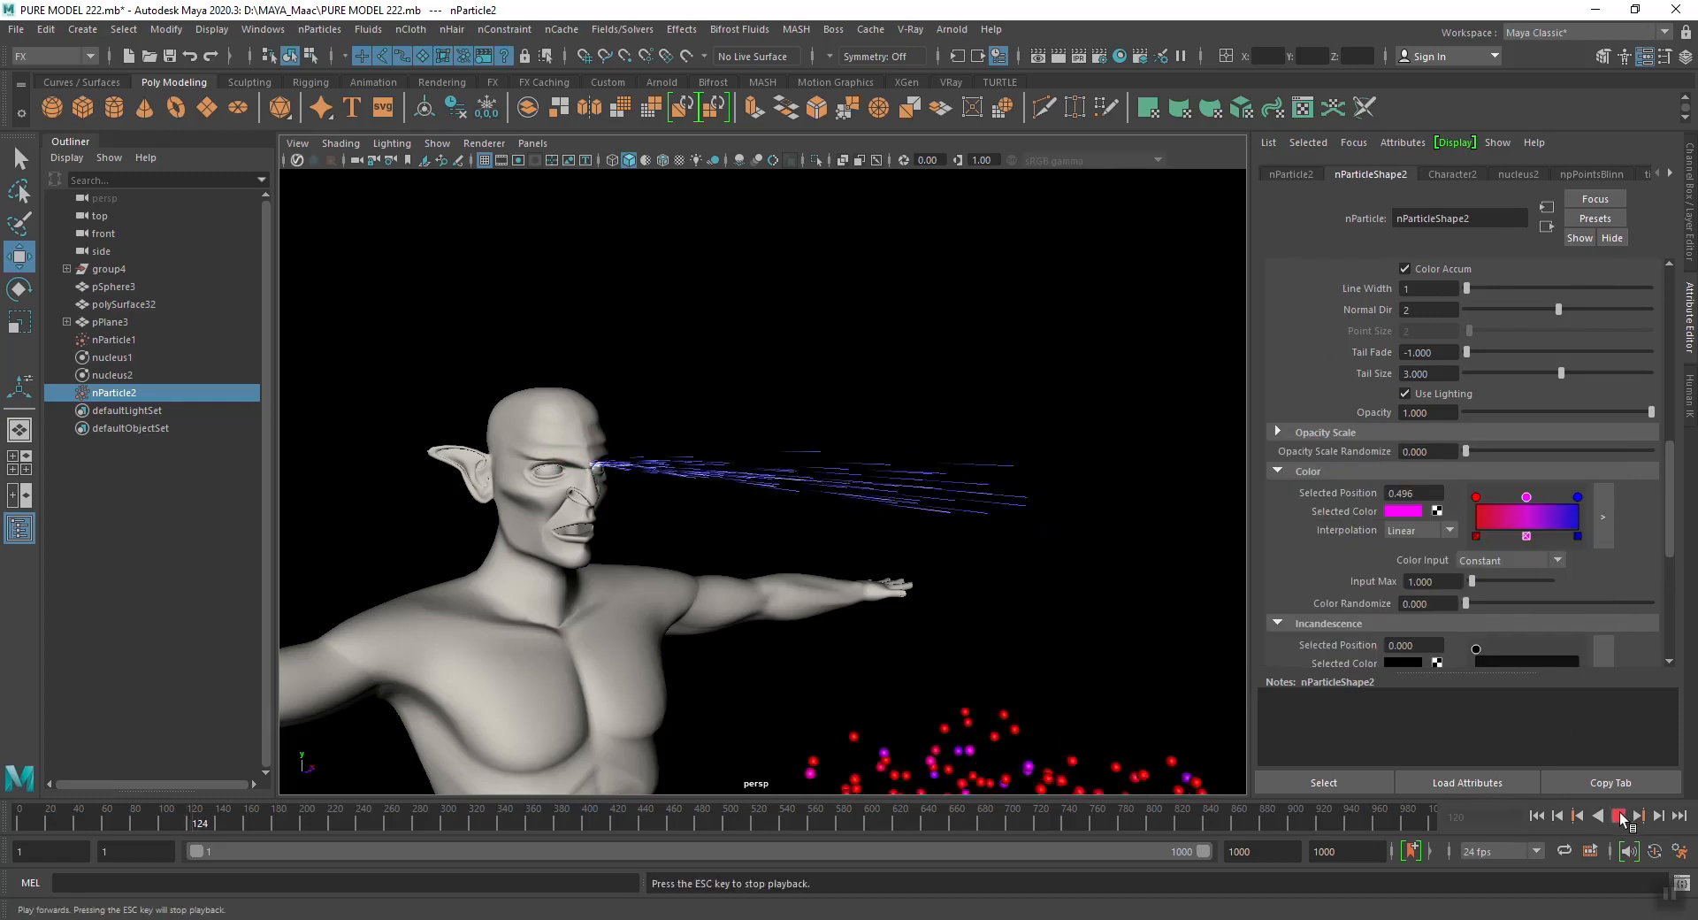
{"action": "left_click", "coordinate": [1489, 564]}
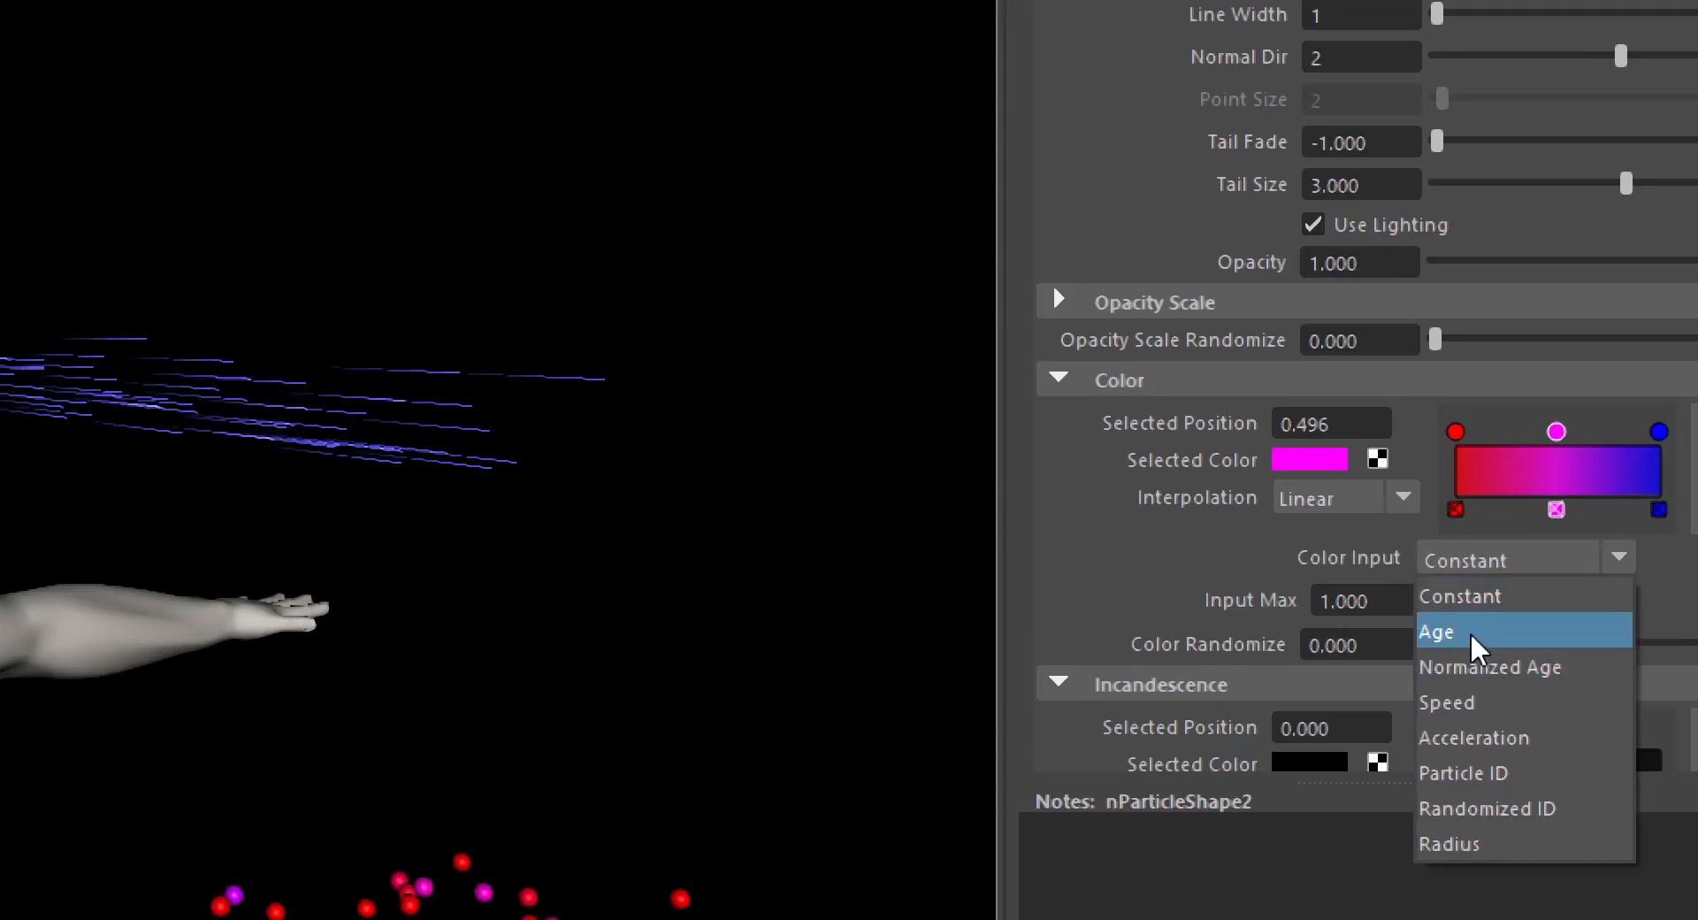
{"action": "left_click", "coordinate": [1472, 597]}
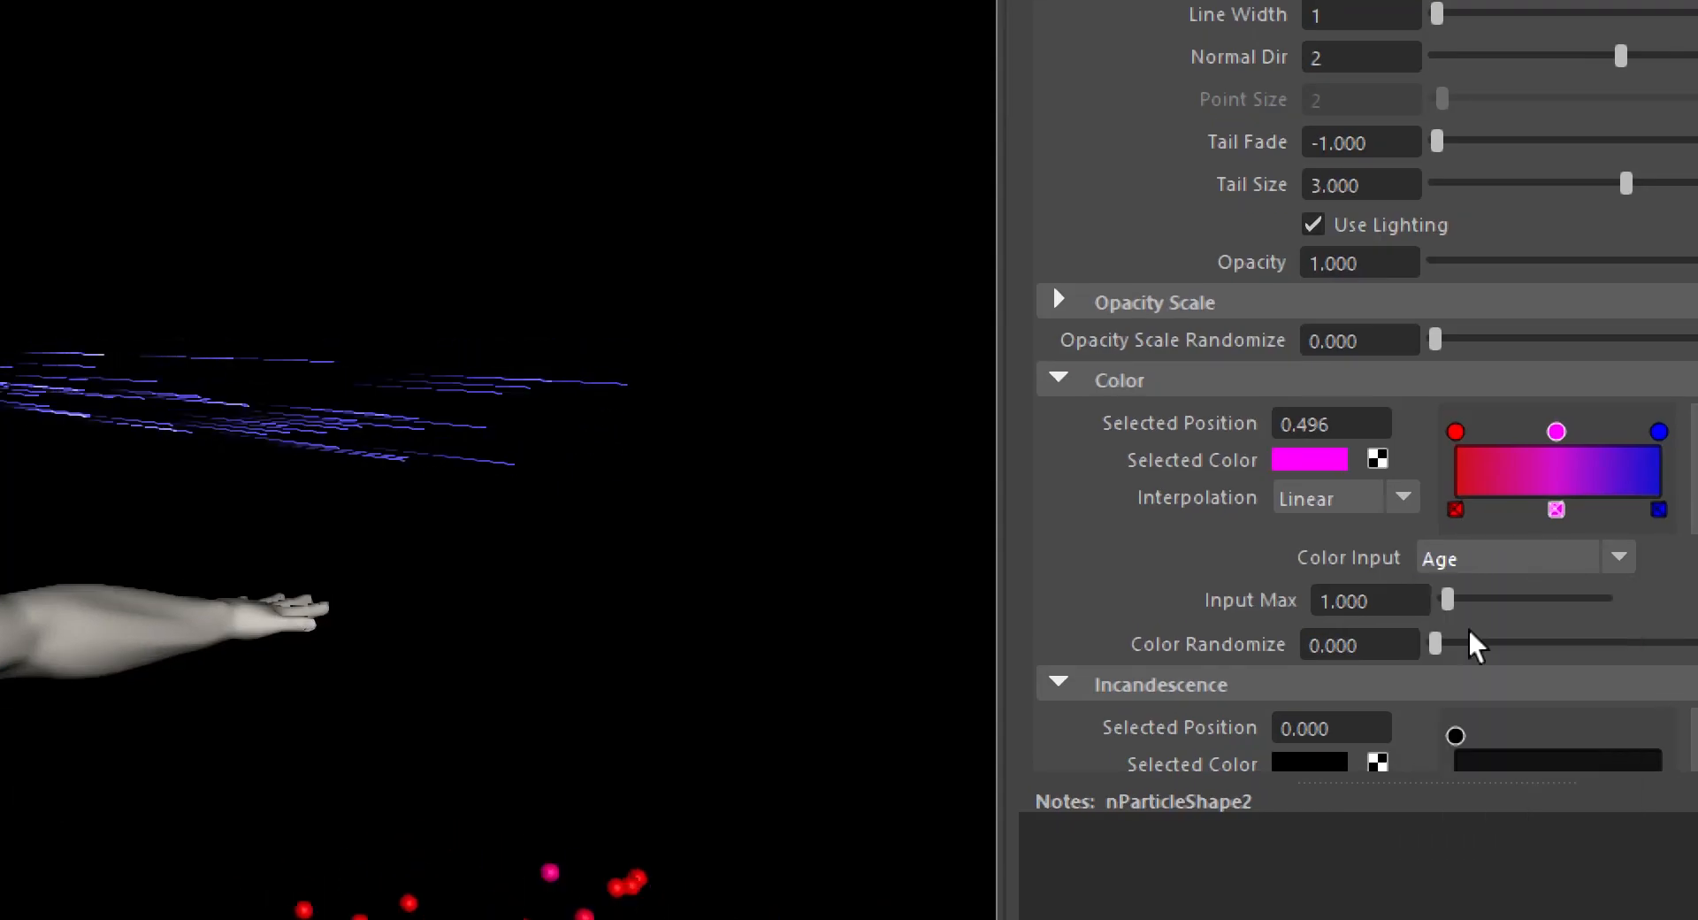
{"action": "left_click_drag", "start_coordinate": [1437, 637], "coordinate": [1690, 680]}
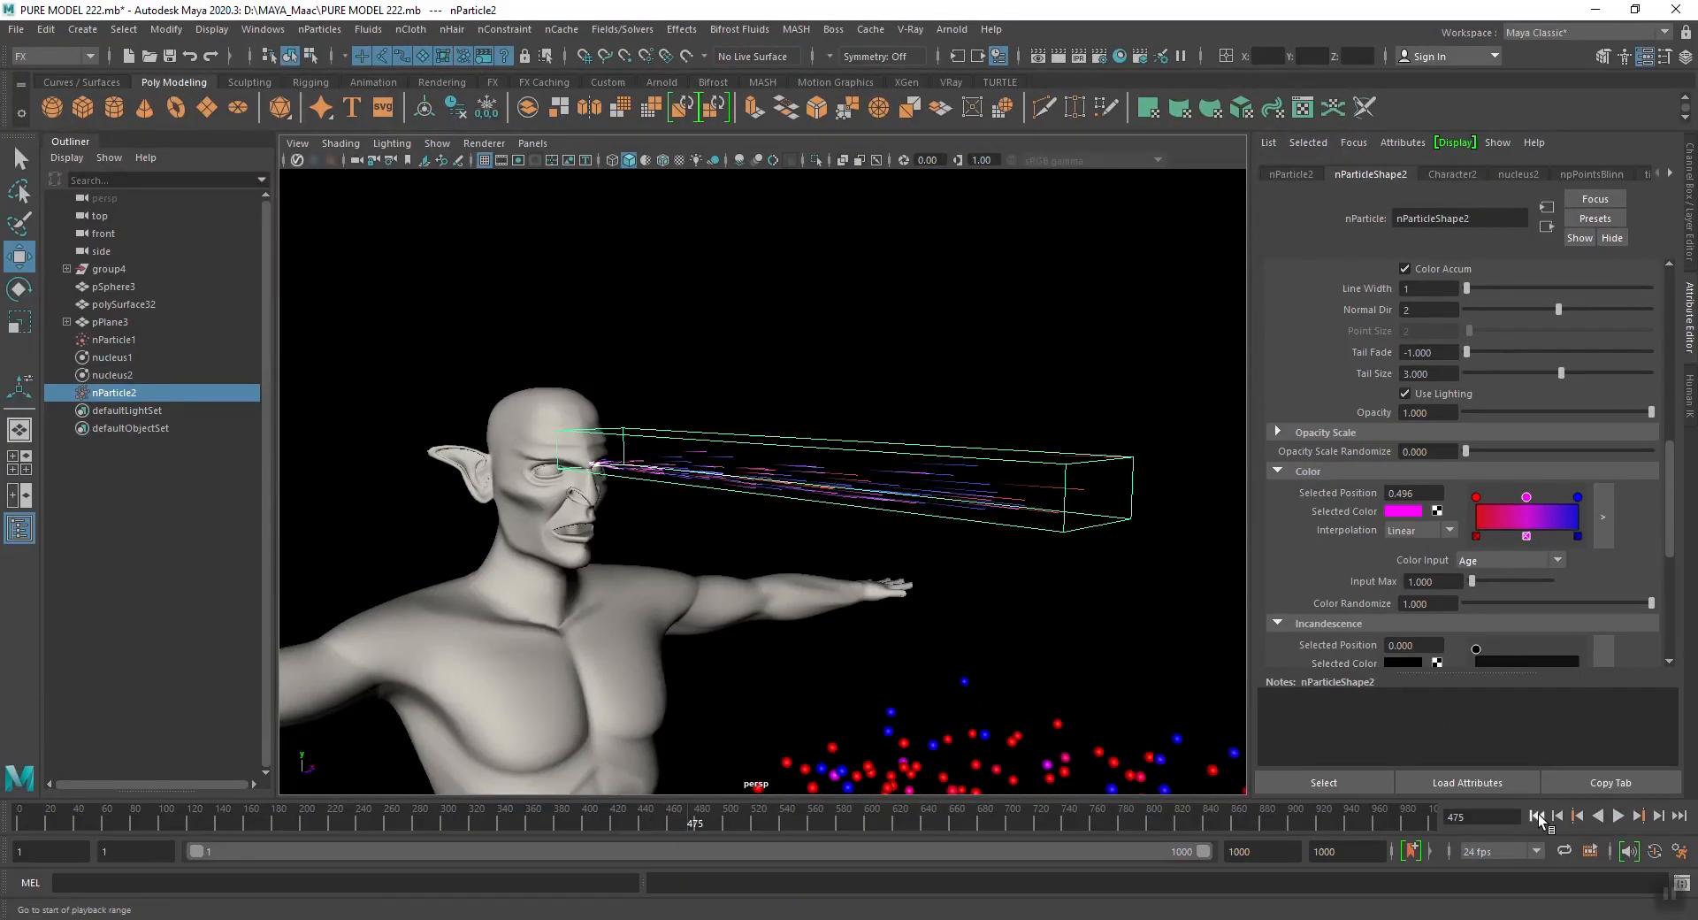
Replay the simulation from the first frame, examine the streak colours up close, and stop the playback
{"action": "left_click", "coordinate": [1536, 815]}
{"action": "left_click", "coordinate": [1618, 814]}
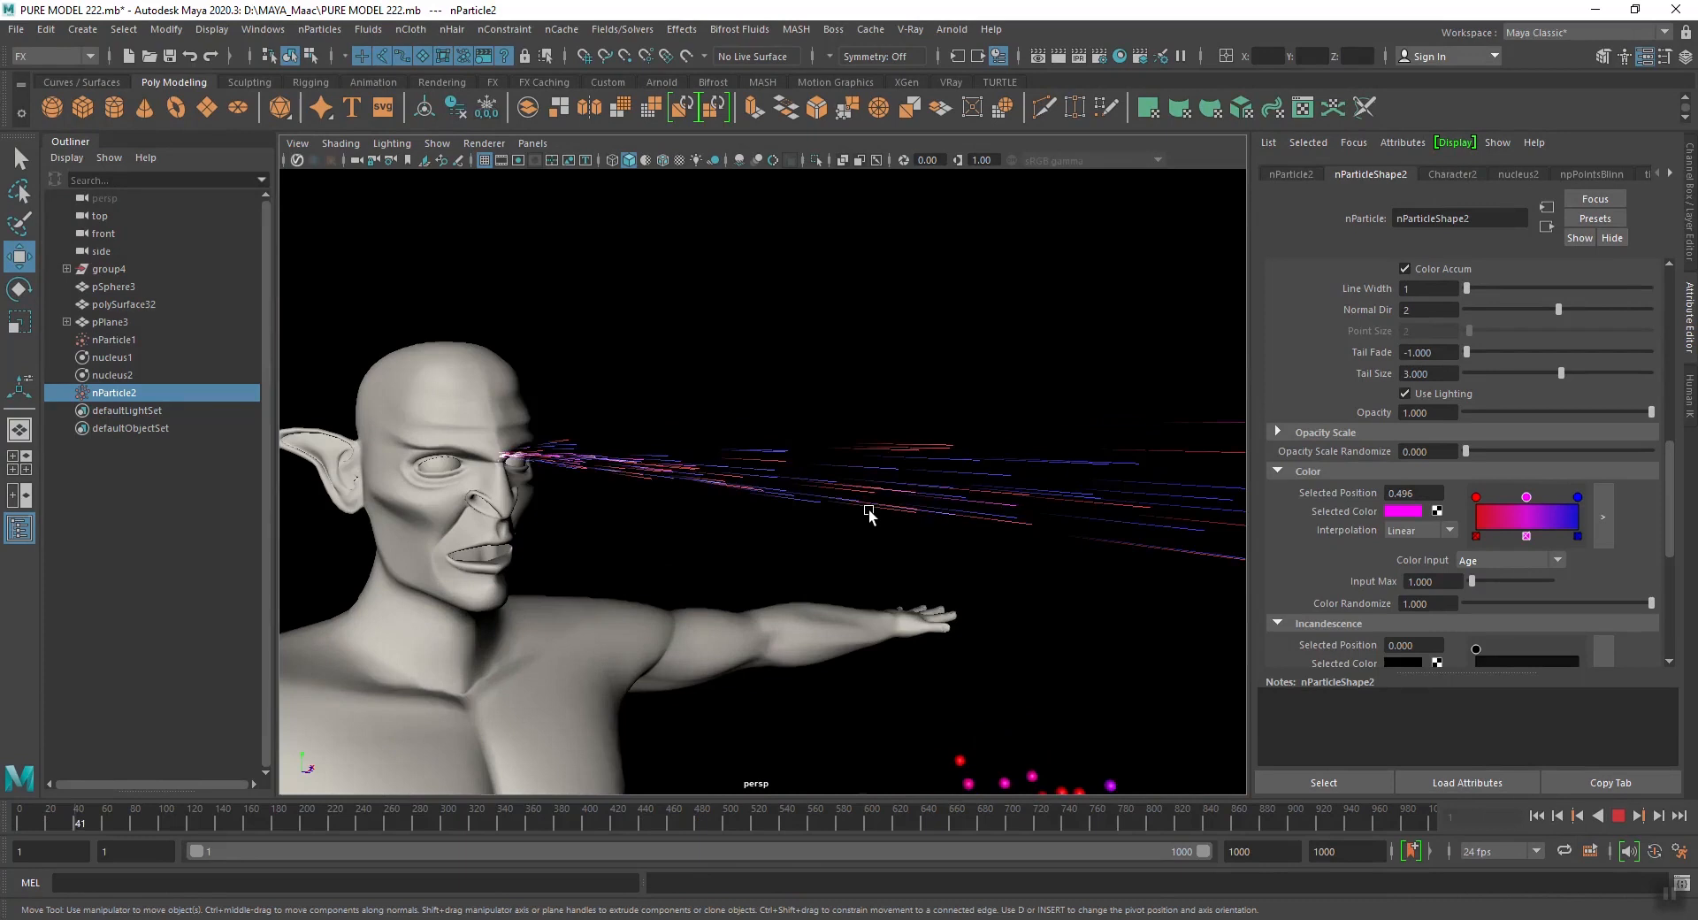
{"action": "left_click_drag", "start_coordinate": [884, 529], "coordinate": [921, 522], "text": "alt"}
{"action": "scroll", "coordinate": [807, 493], "scroll_direction": "up", "scroll_amount": 7}
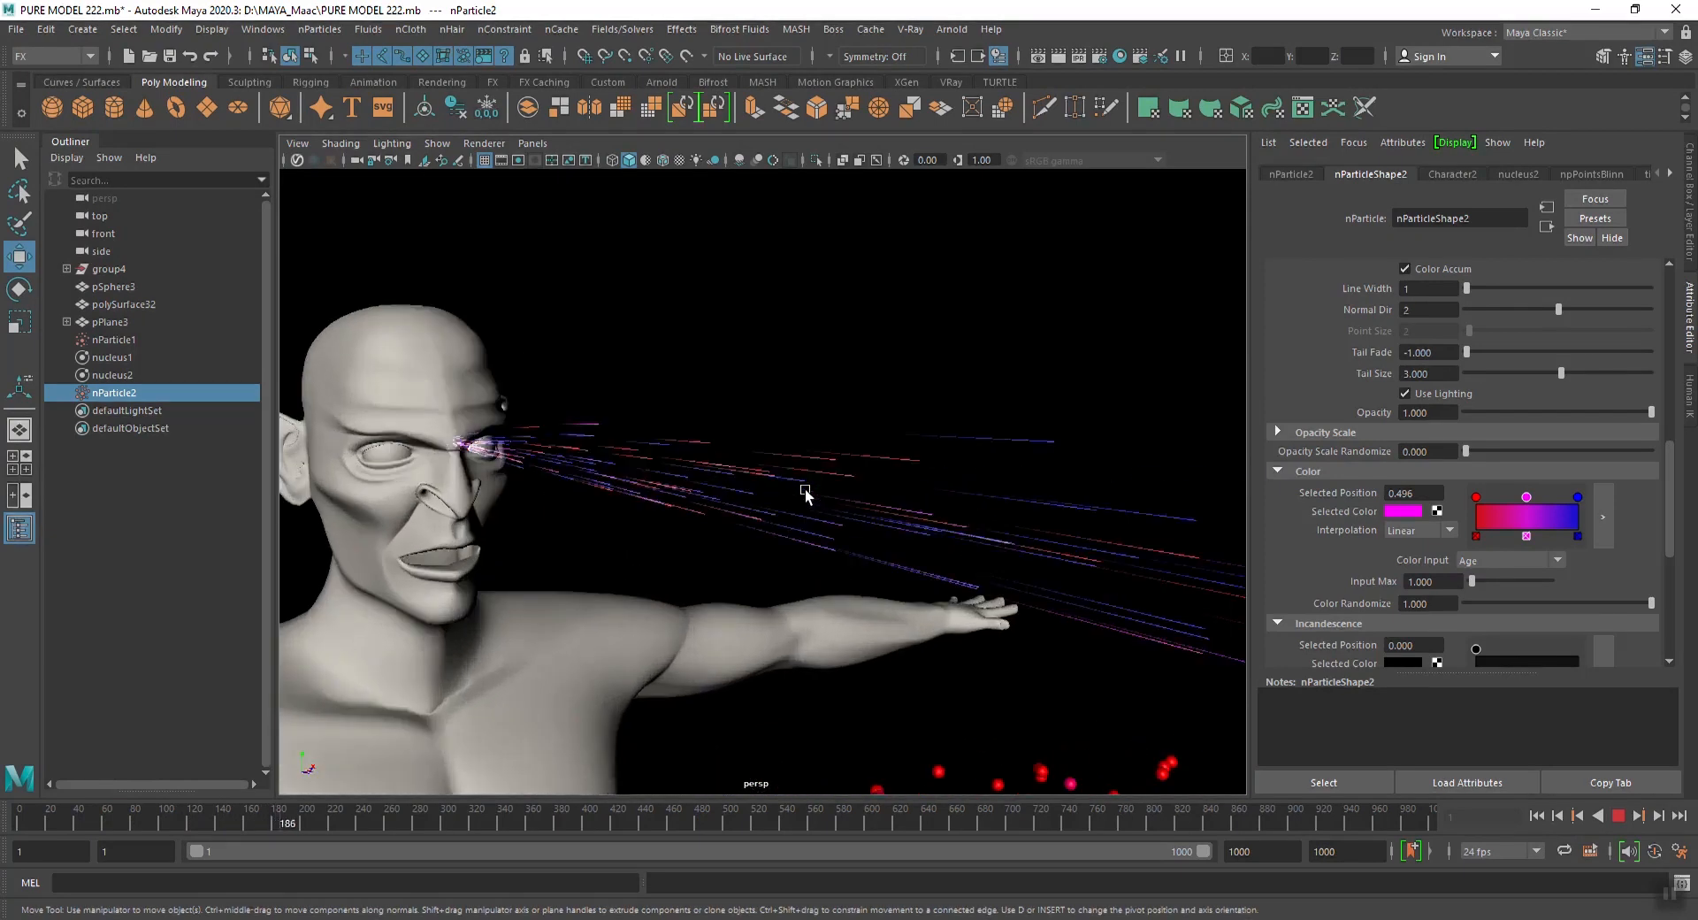
{"action": "scroll", "coordinate": [815, 498], "scroll_direction": "down", "scroll_amount": 2}
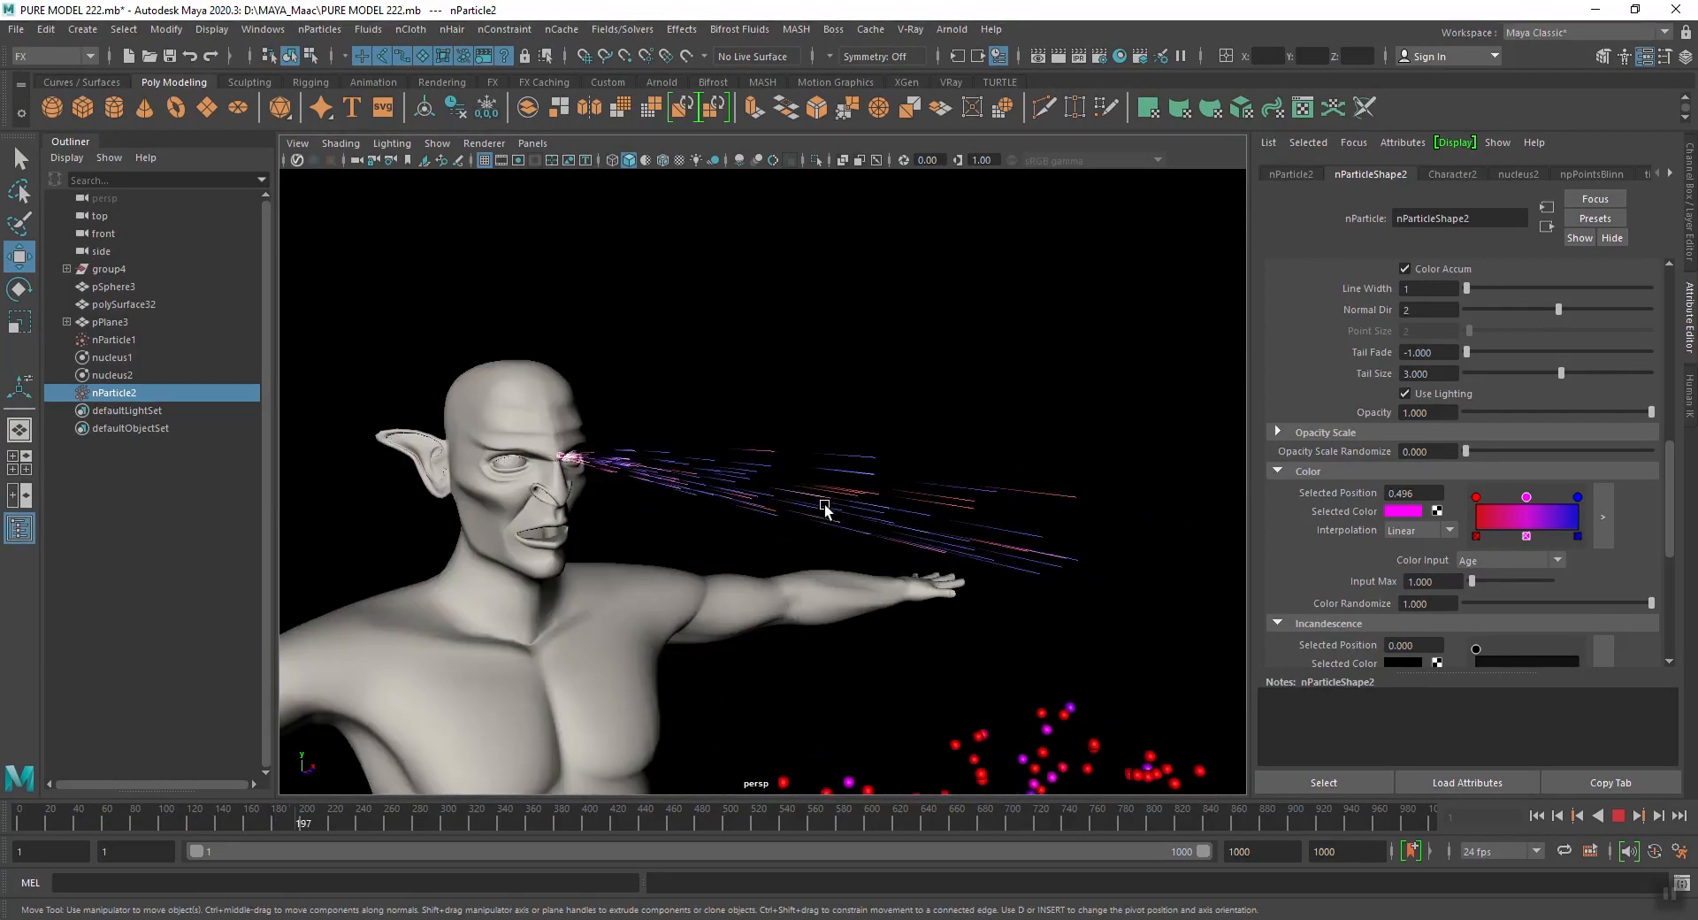
{"action": "left_click", "coordinate": [1617, 815]}
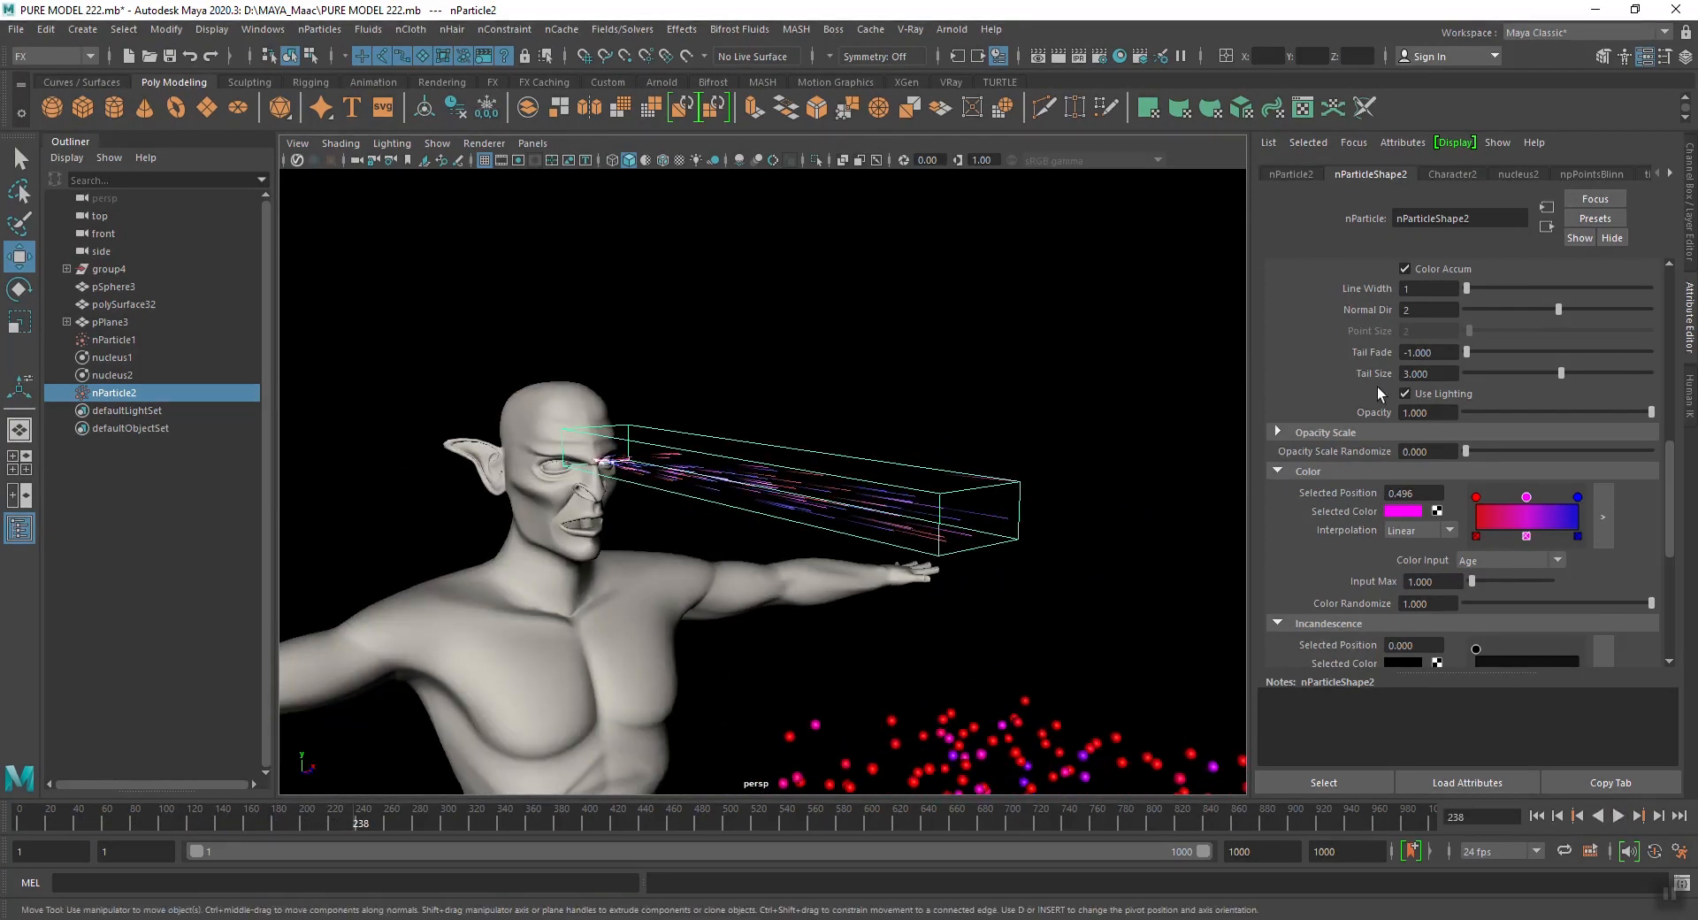
Set the brow emitter's Rate to 500 particles per second and replay the simulation from the first frame to check the beam
{"action": "scroll", "coordinate": [1380, 375], "scroll_direction": "up", "scroll_amount": 10}
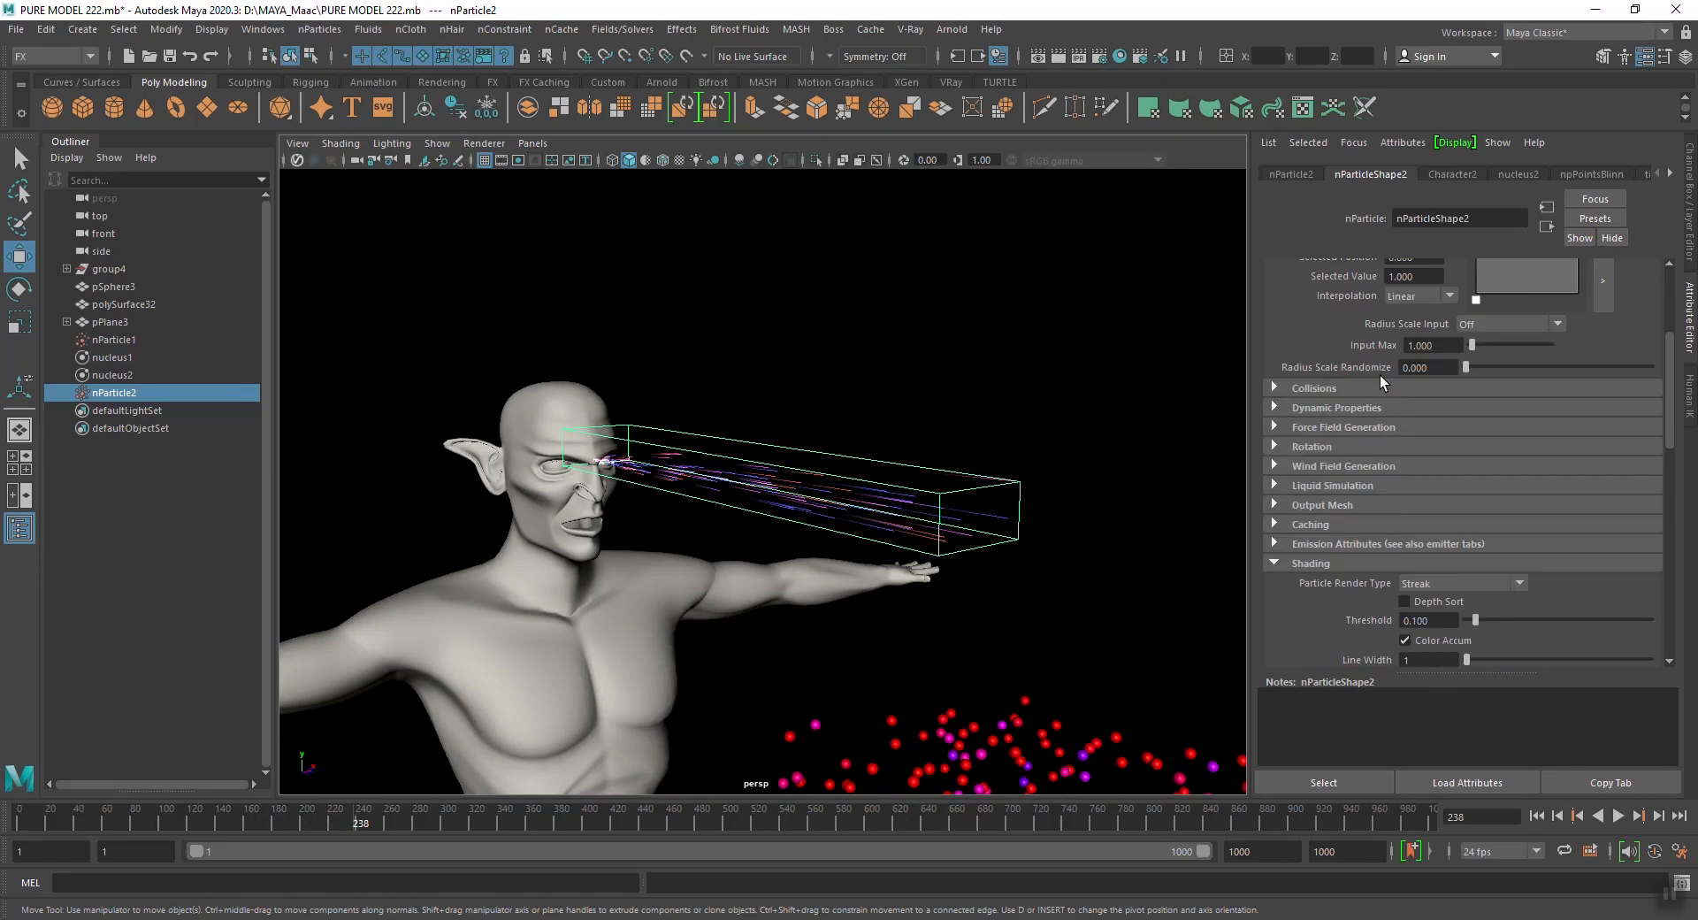
{"action": "left_click", "coordinate": [1459, 173]}
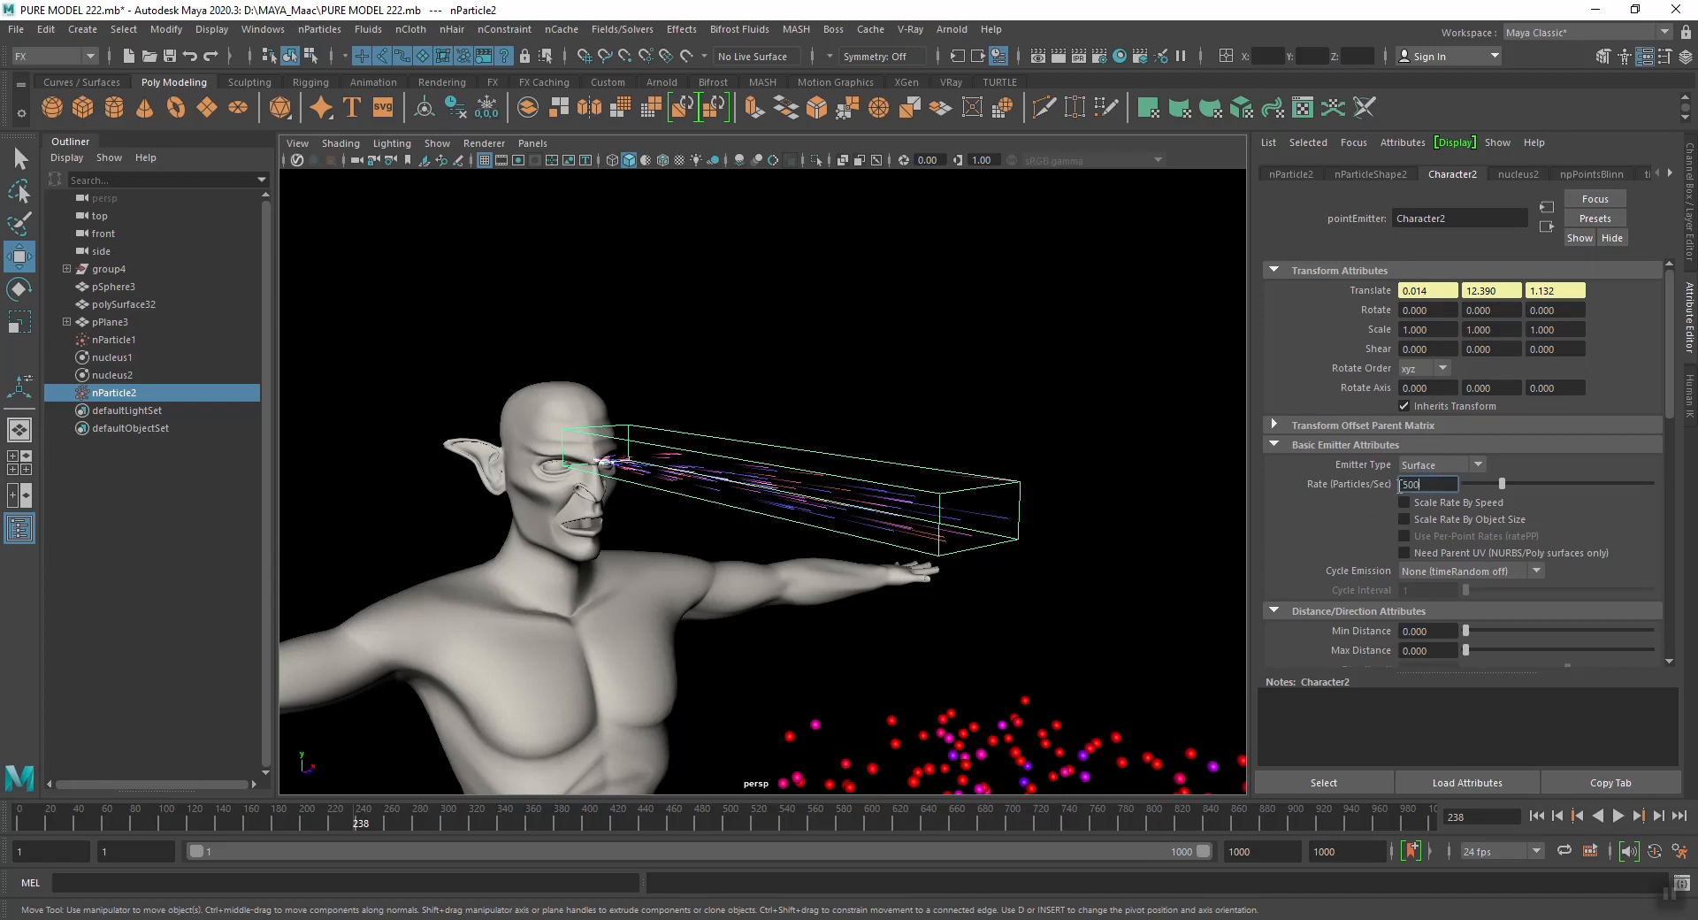
{"action": "left_click", "coordinate": [1535, 816]}
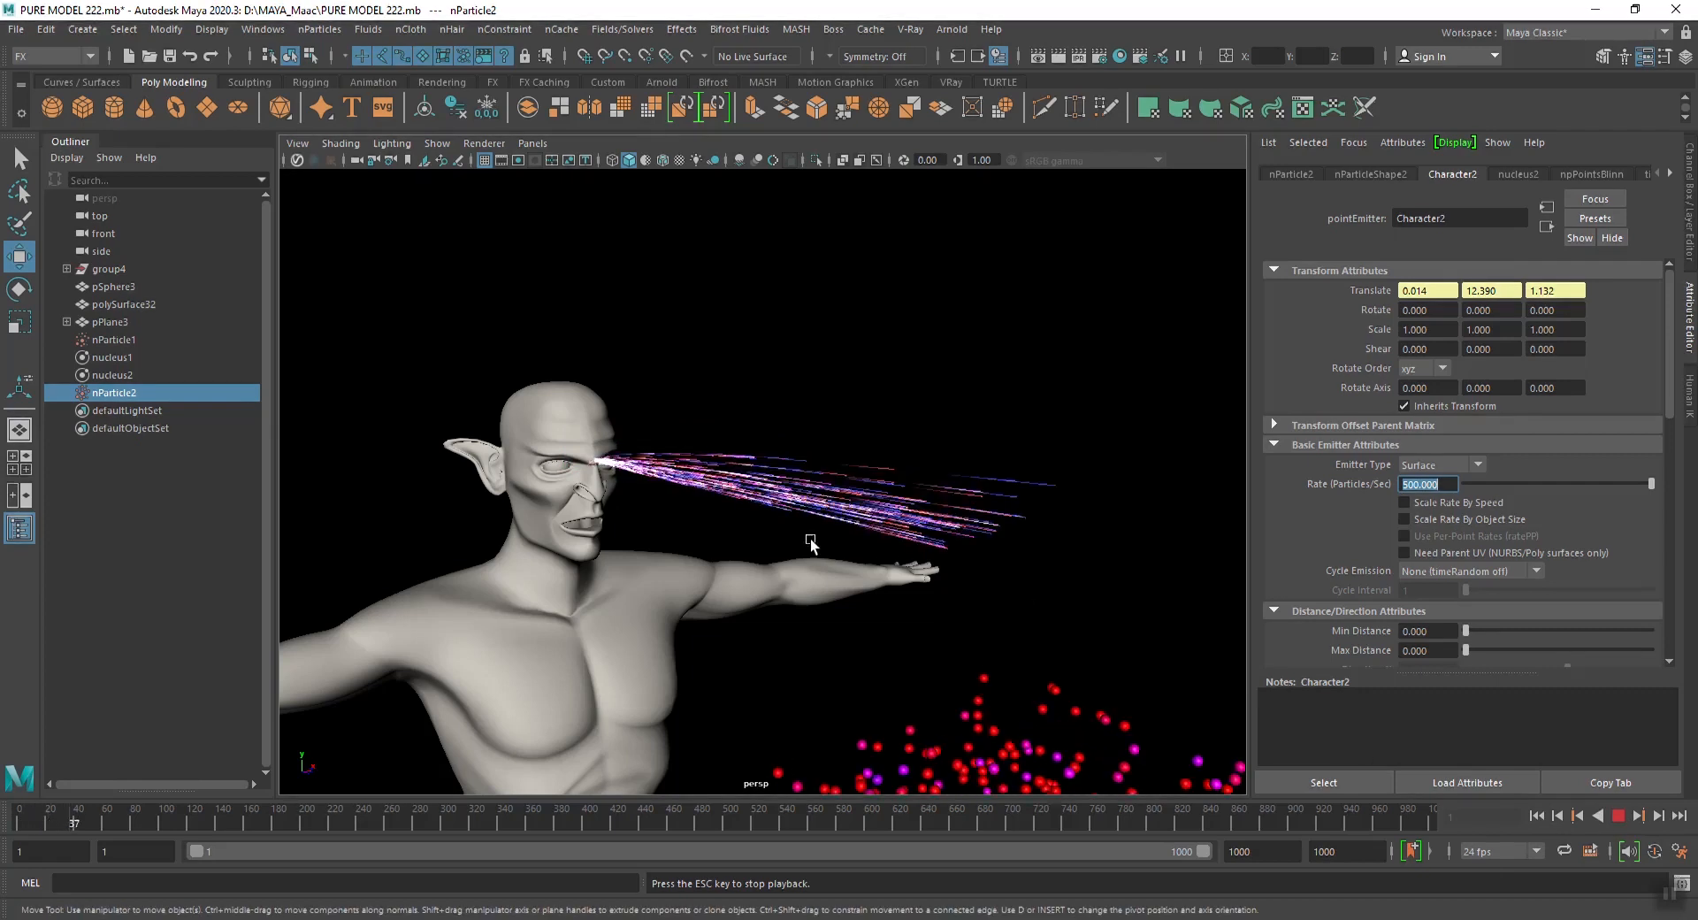
{"action": "scroll", "coordinate": [811, 543], "scroll_direction": "down", "scroll_amount": 4}
{"action": "scroll", "coordinate": [847, 608], "scroll_direction": "down", "scroll_amount": 2}
{"action": "scroll", "coordinate": [835, 547], "scroll_direction": "down", "scroll_amount": 2}
{"action": "left_click_drag", "start_coordinate": [835, 547], "coordinate": [899, 549], "text": "alt"}
{"action": "scroll", "coordinate": [828, 544], "scroll_direction": "up", "scroll_amount": 4}
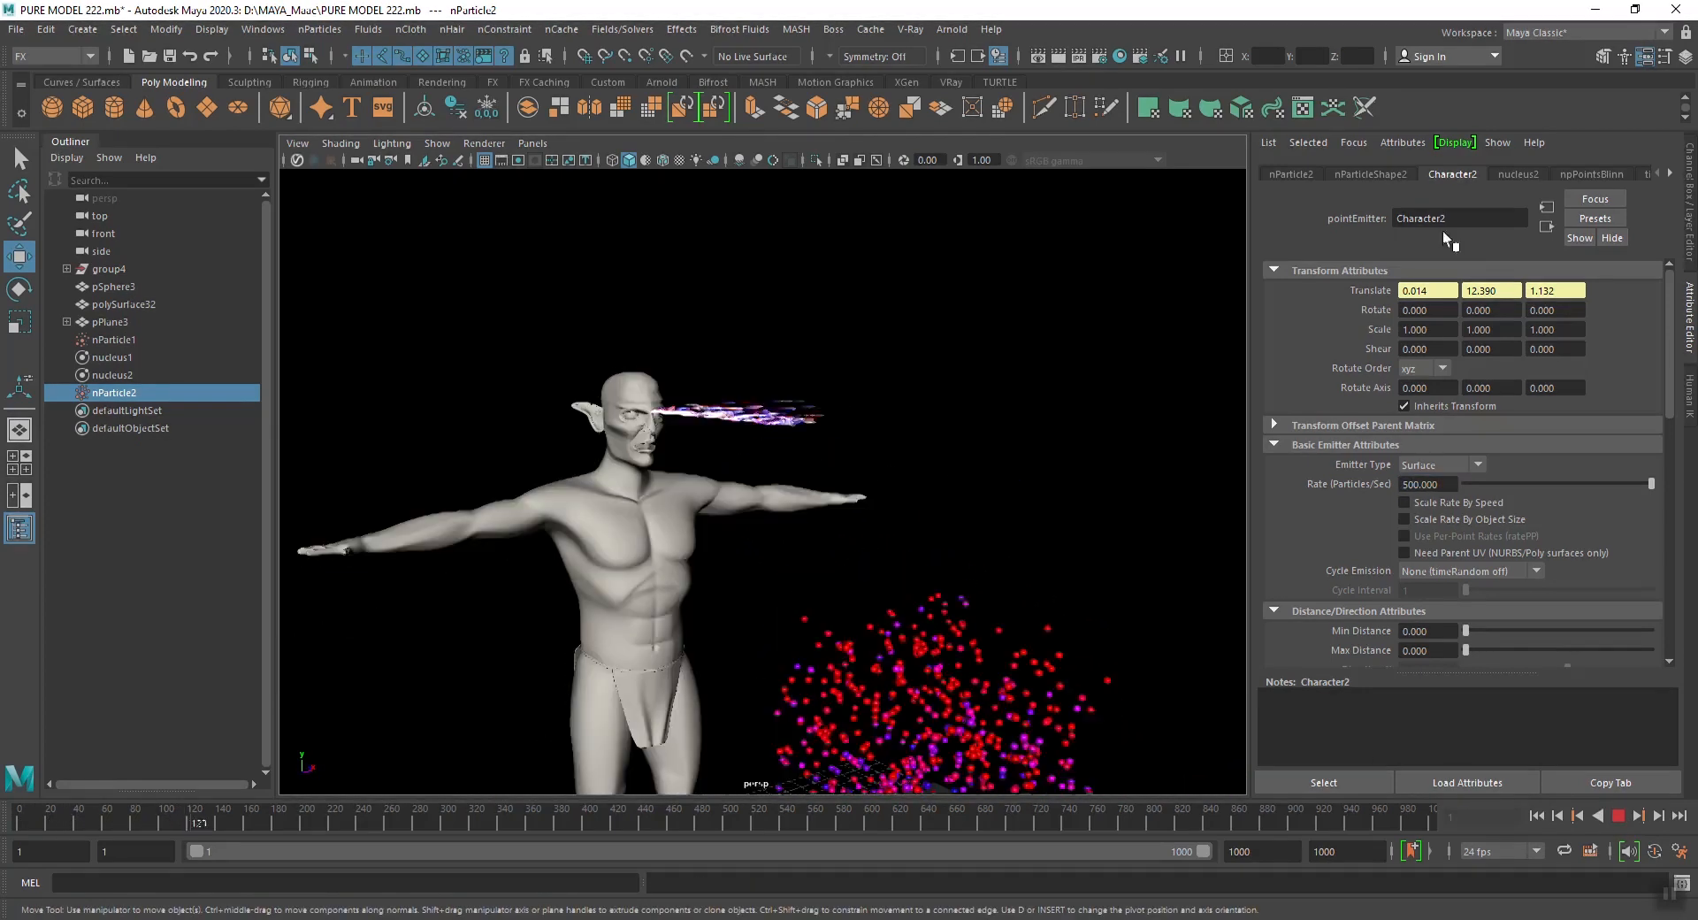
Set the streak particles' Lifespan to 1.7 while the simulation plays
{"action": "left_click", "coordinate": [1355, 175]}
{"action": "left_click_drag", "start_coordinate": [1436, 349], "coordinate": [1356, 338]}
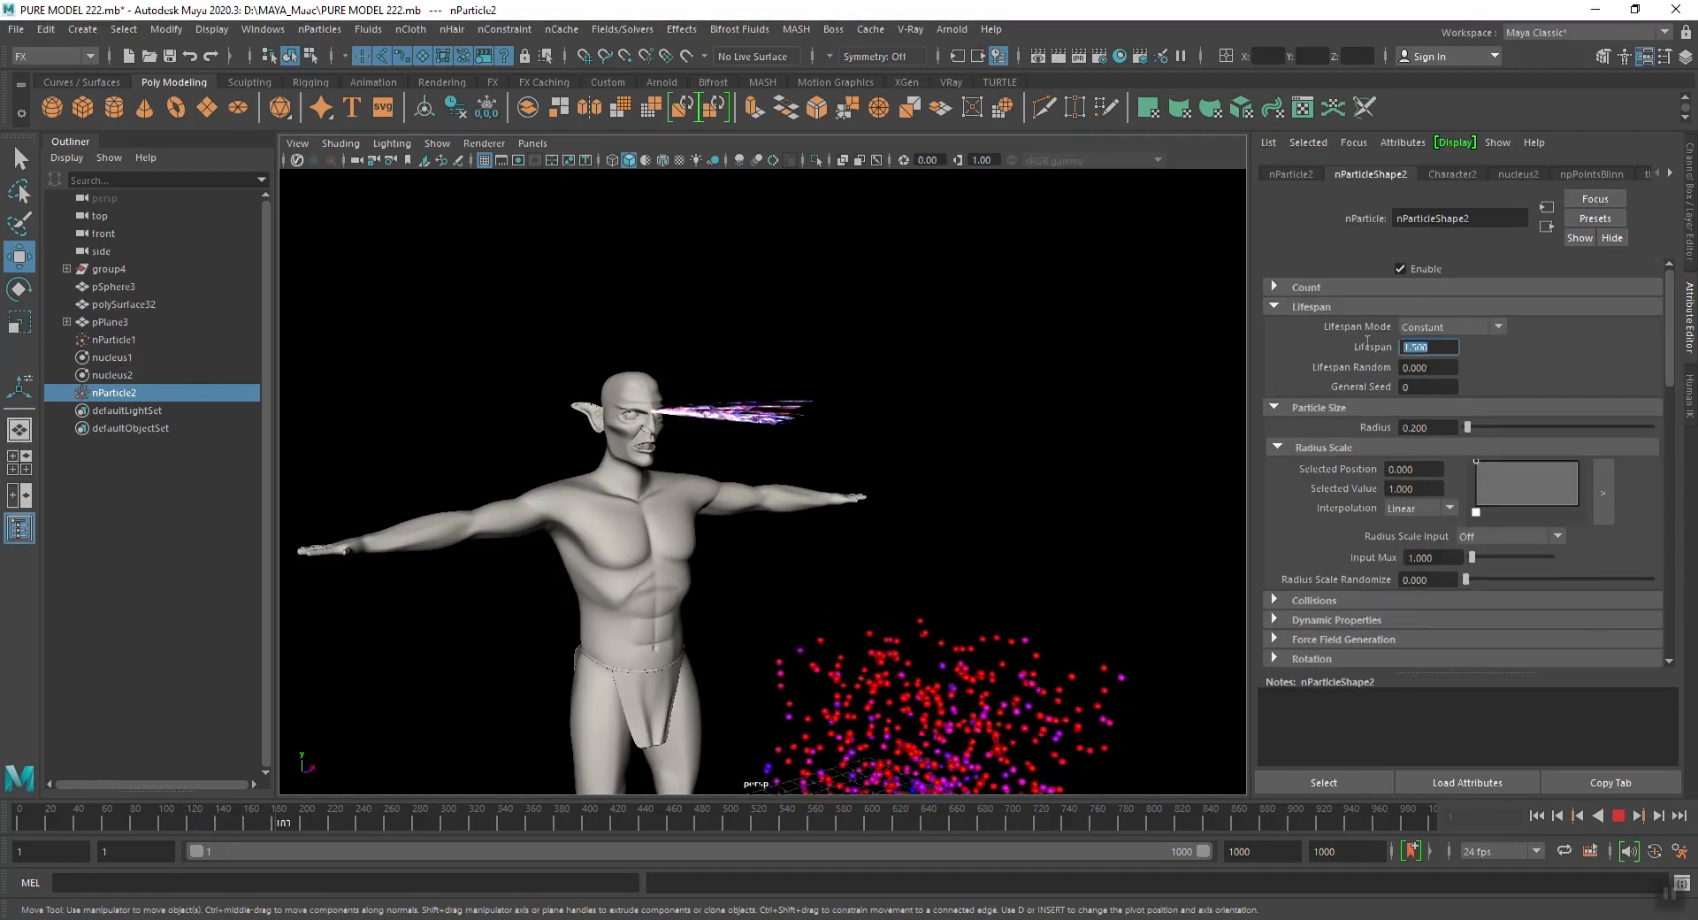
{"action": "type", "text": "1."}
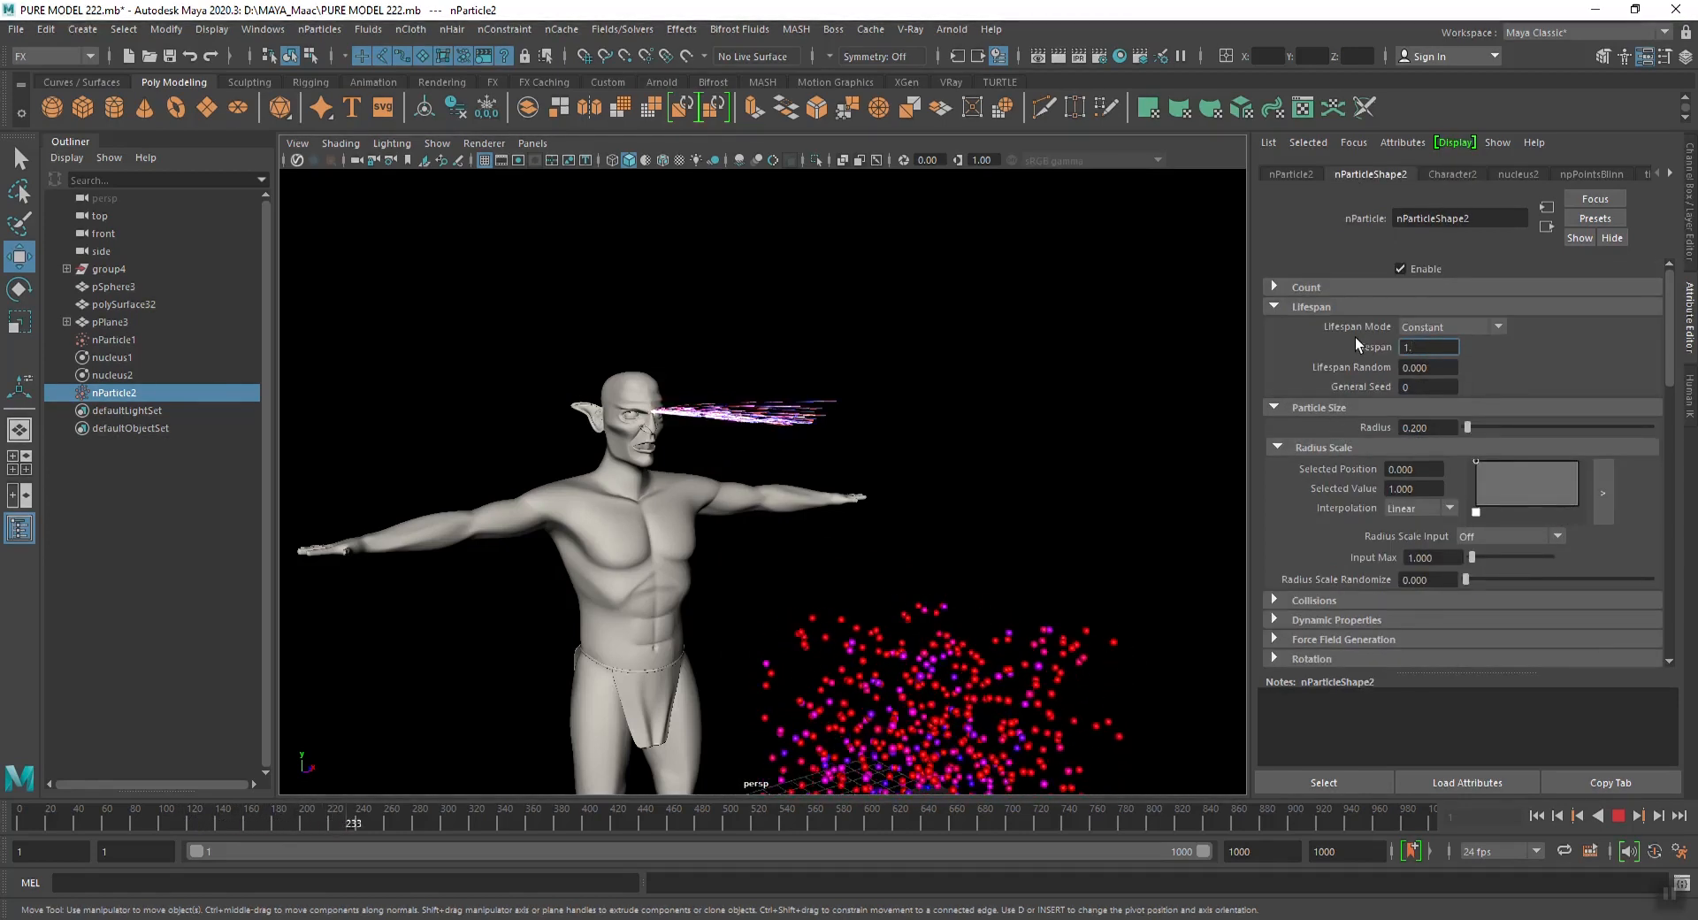
{"action": "type", "text": "700"}
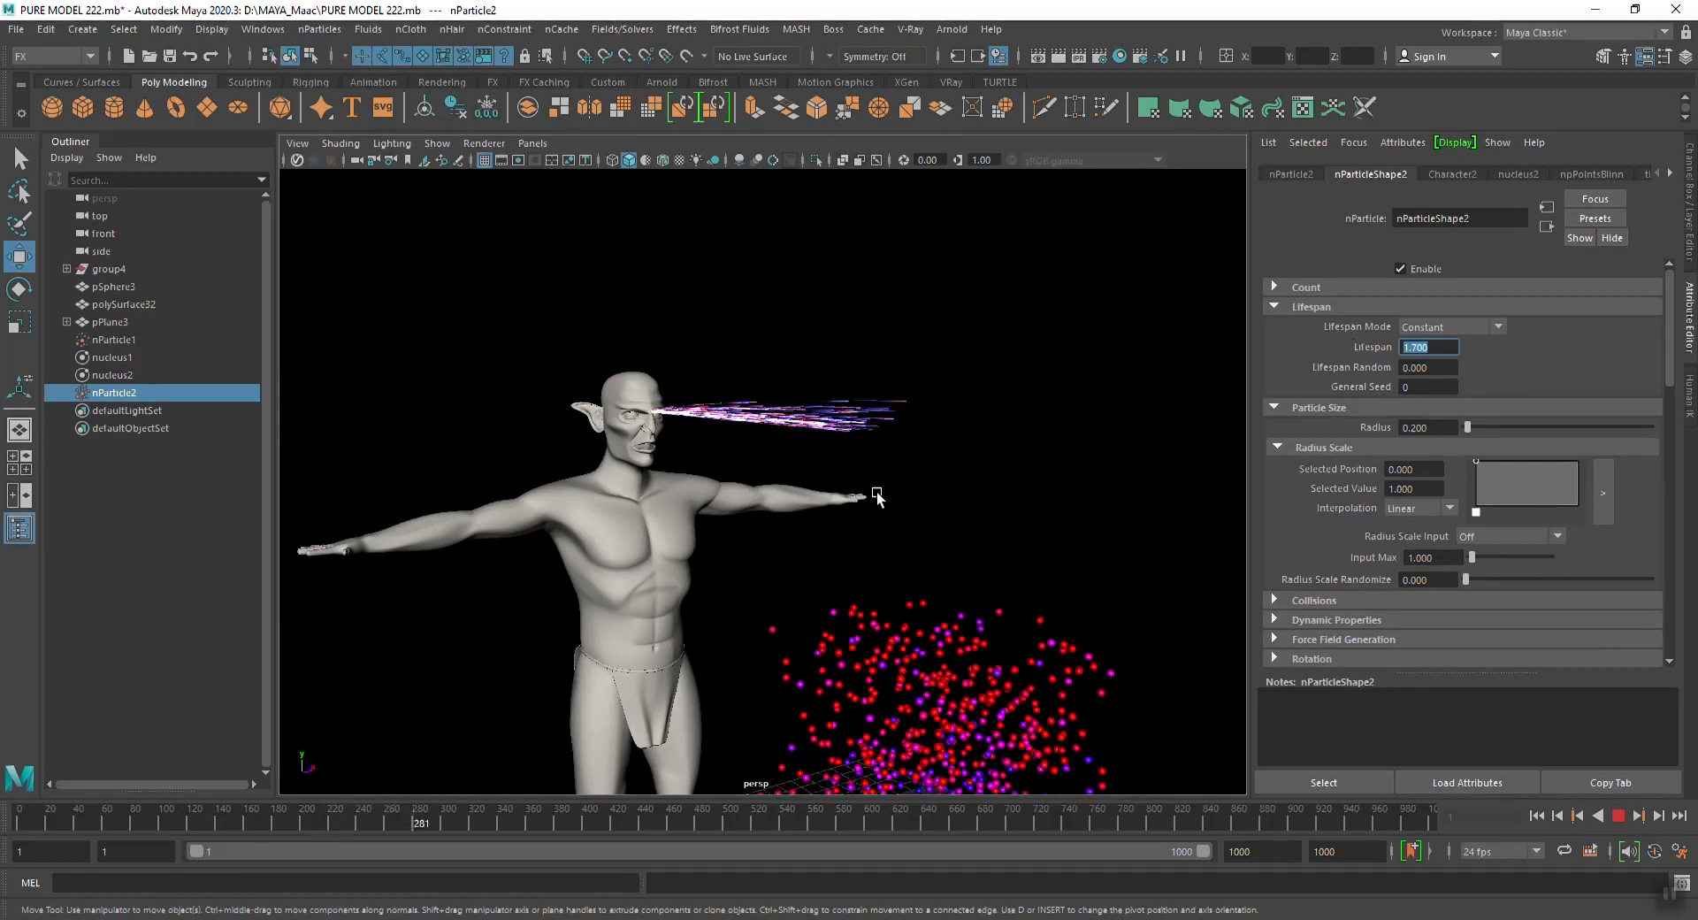
Deselect the particles, hide the Attribute Editor, and review both particle effects around the whole character during playback
{"action": "left_click", "coordinate": [914, 449]}
{"action": "scroll", "coordinate": [951, 455], "scroll_direction": "down", "scroll_amount": 3}
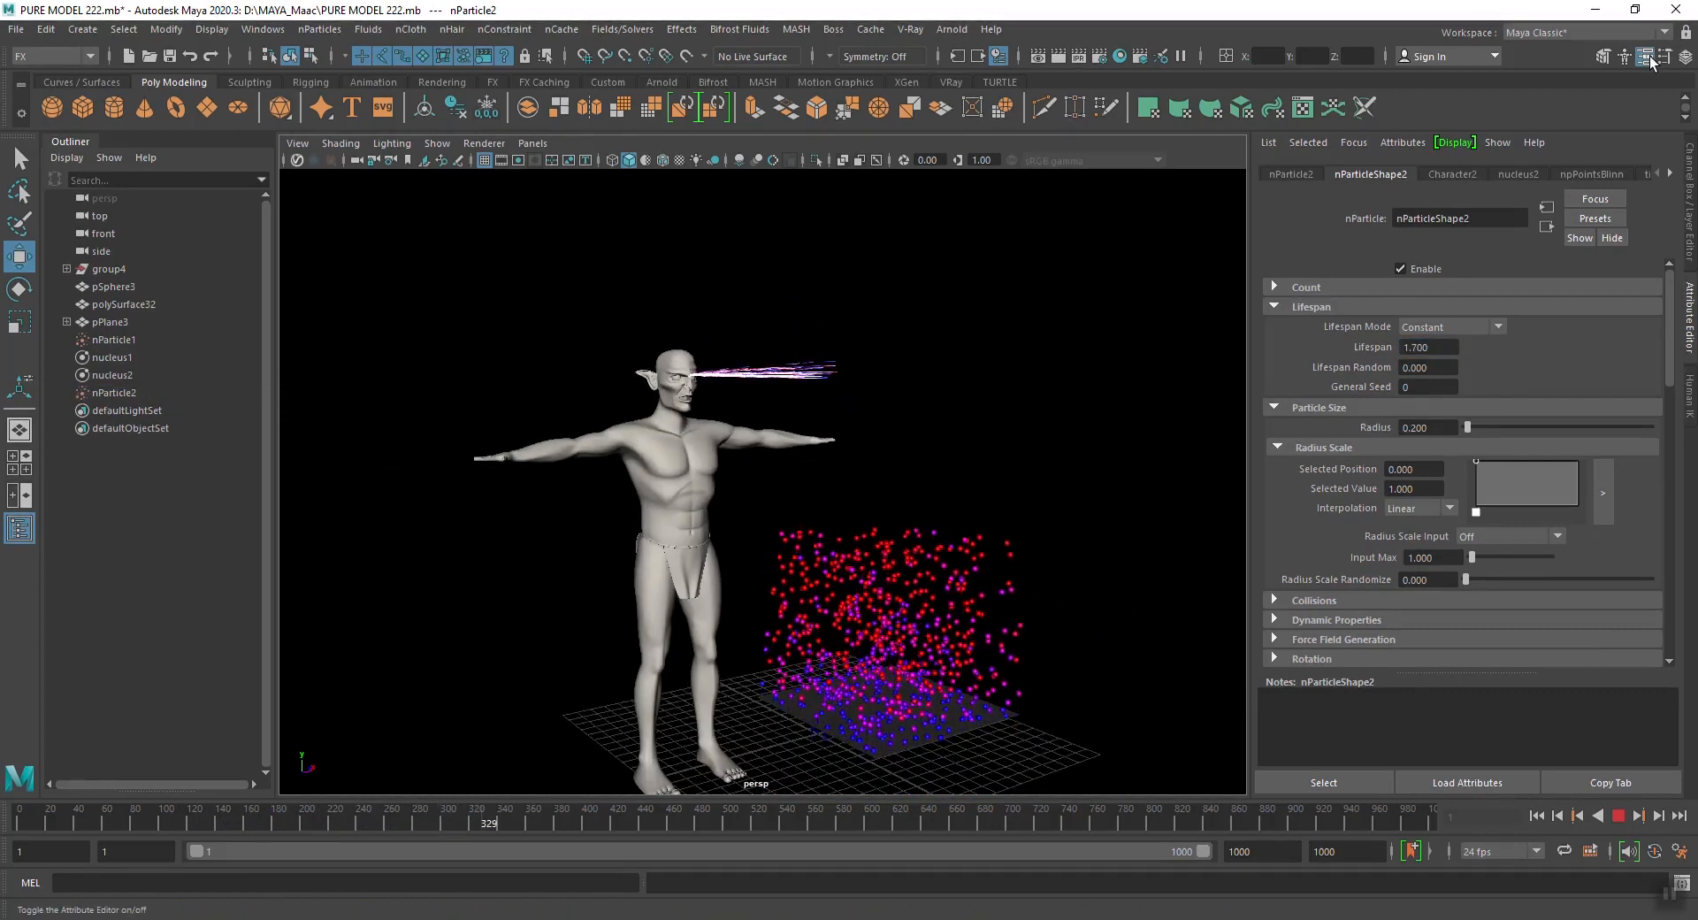
{"action": "left_click", "coordinate": [1645, 56]}
{"action": "left_click_drag", "start_coordinate": [995, 376], "coordinate": [1088, 434], "text": "alt"}
{"action": "scroll", "coordinate": [1036, 434], "scroll_direction": "up", "scroll_amount": 1}
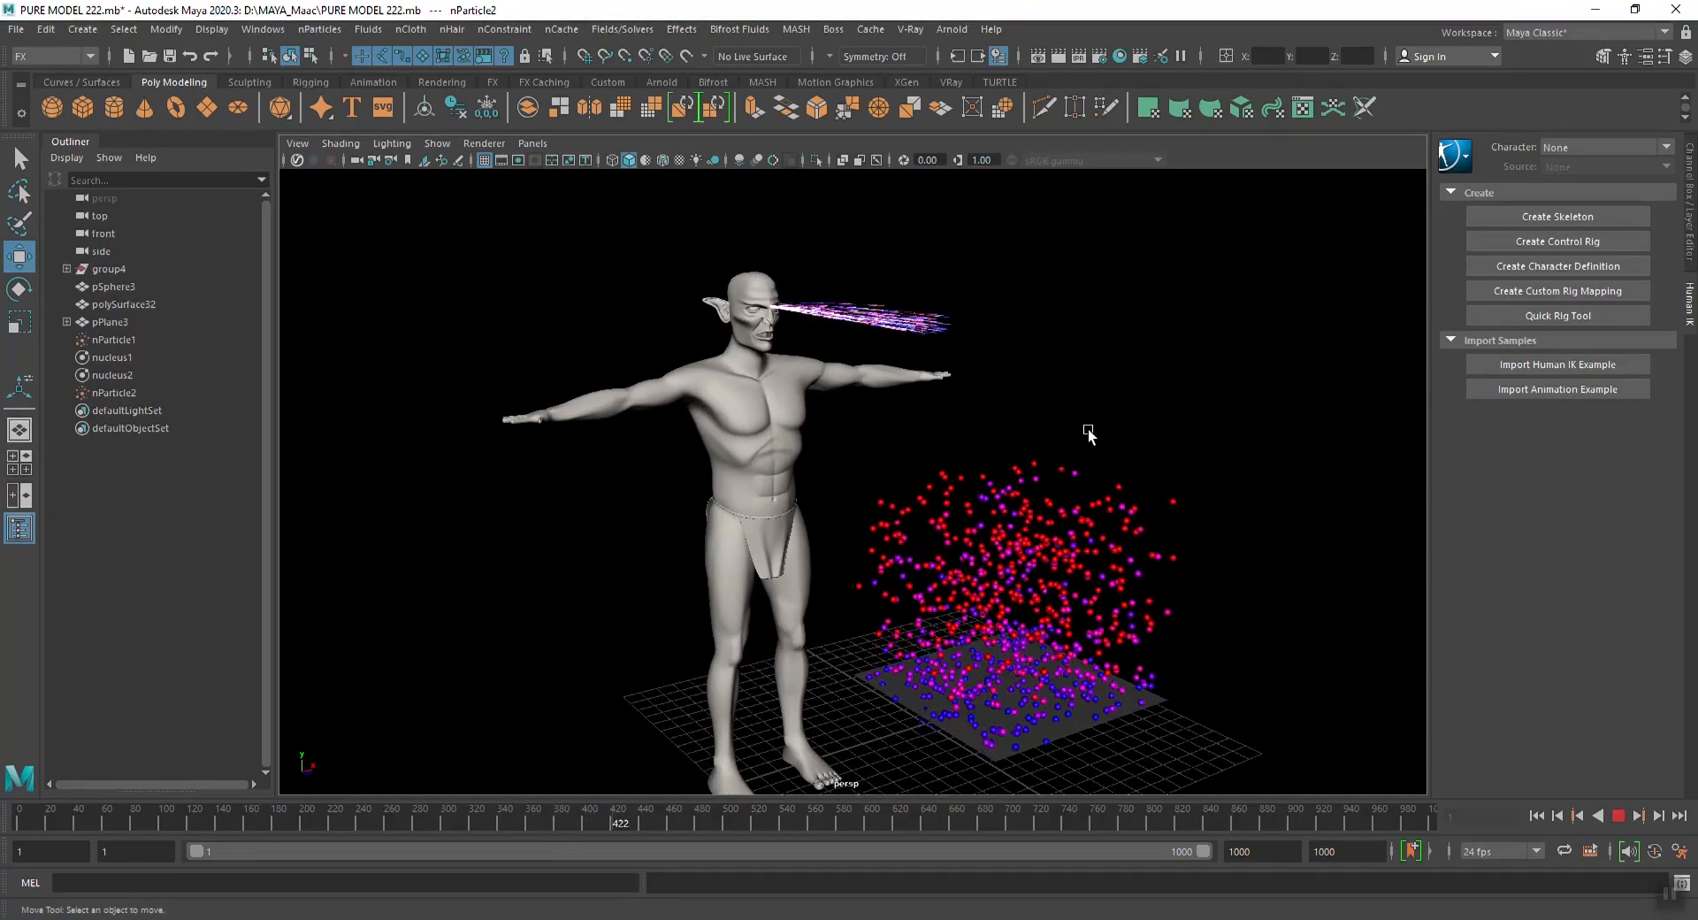